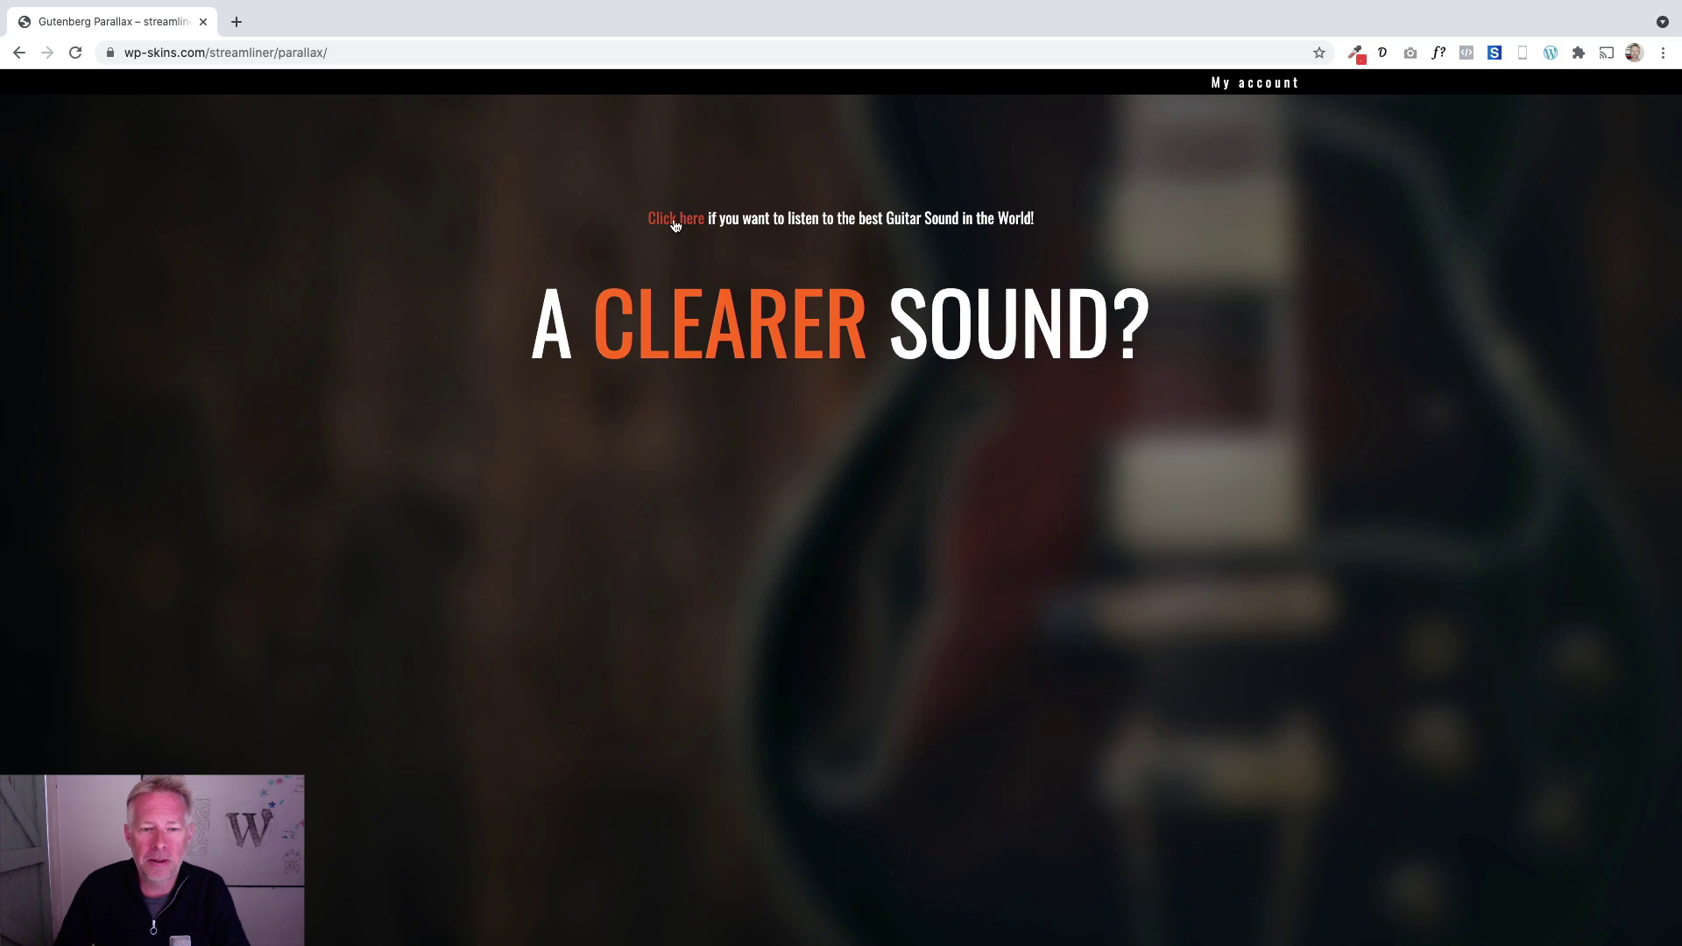
Follow the red 'Click here' tagline link on the live page down to The Streamliner section.
{"action": "left_click_drag", "start_coordinate": [712, 219], "coordinate": [1024, 216]}
{"action": "left_click", "coordinate": [1024, 217]}
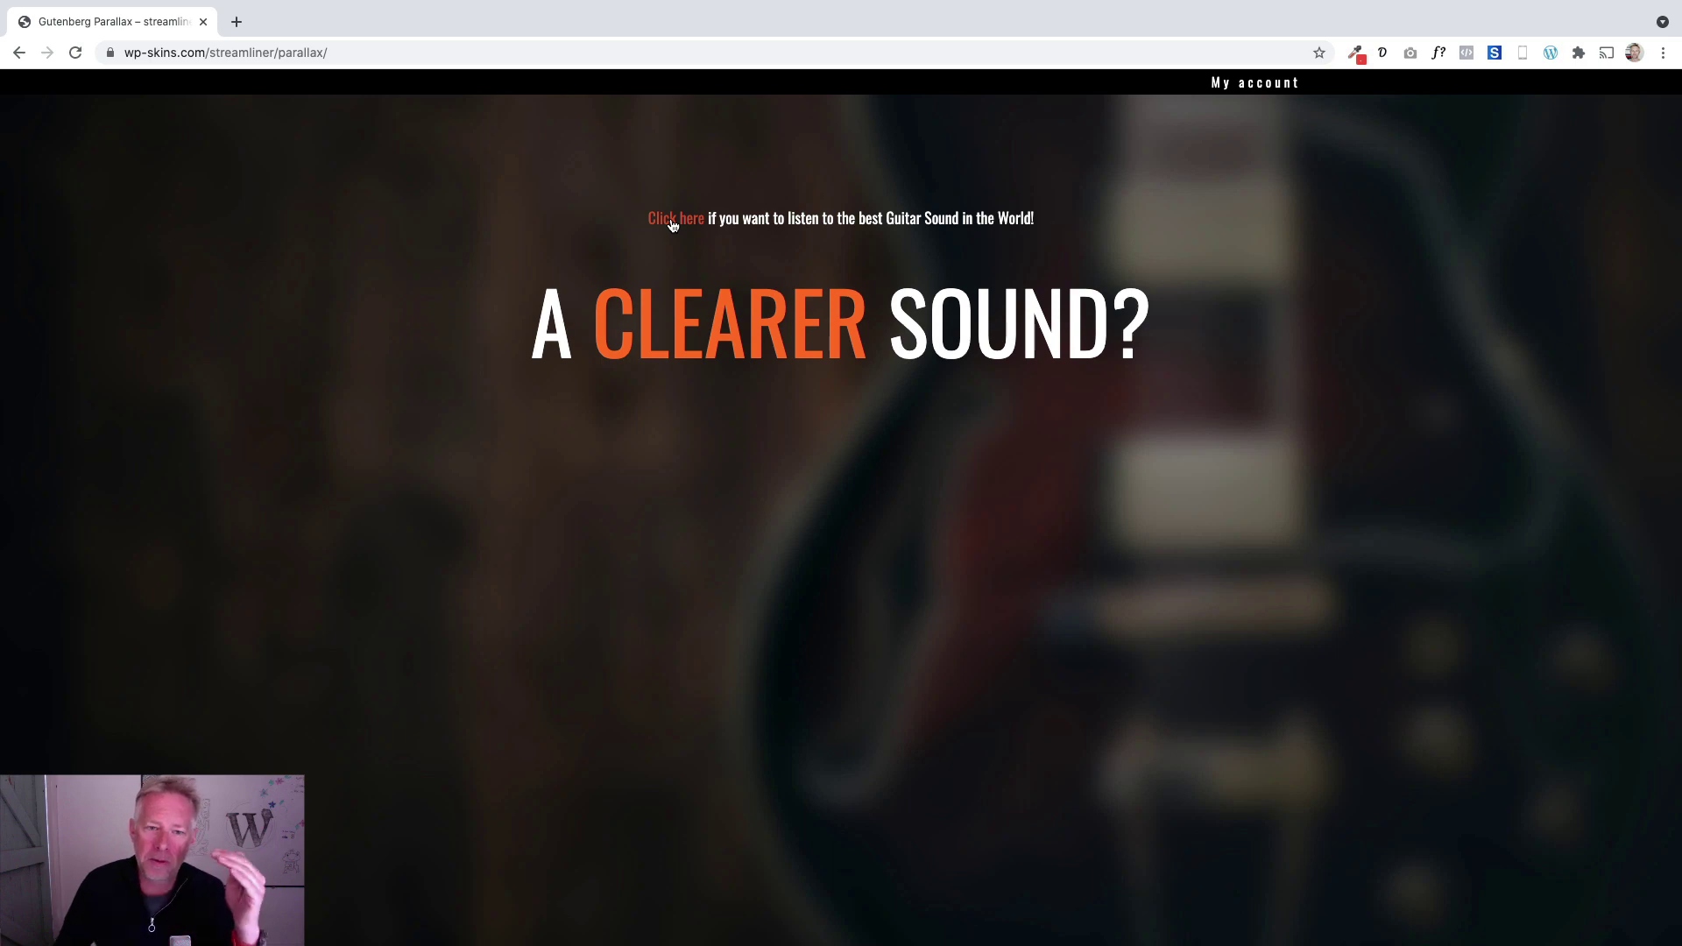
{"action": "left_click", "coordinate": [672, 219]}
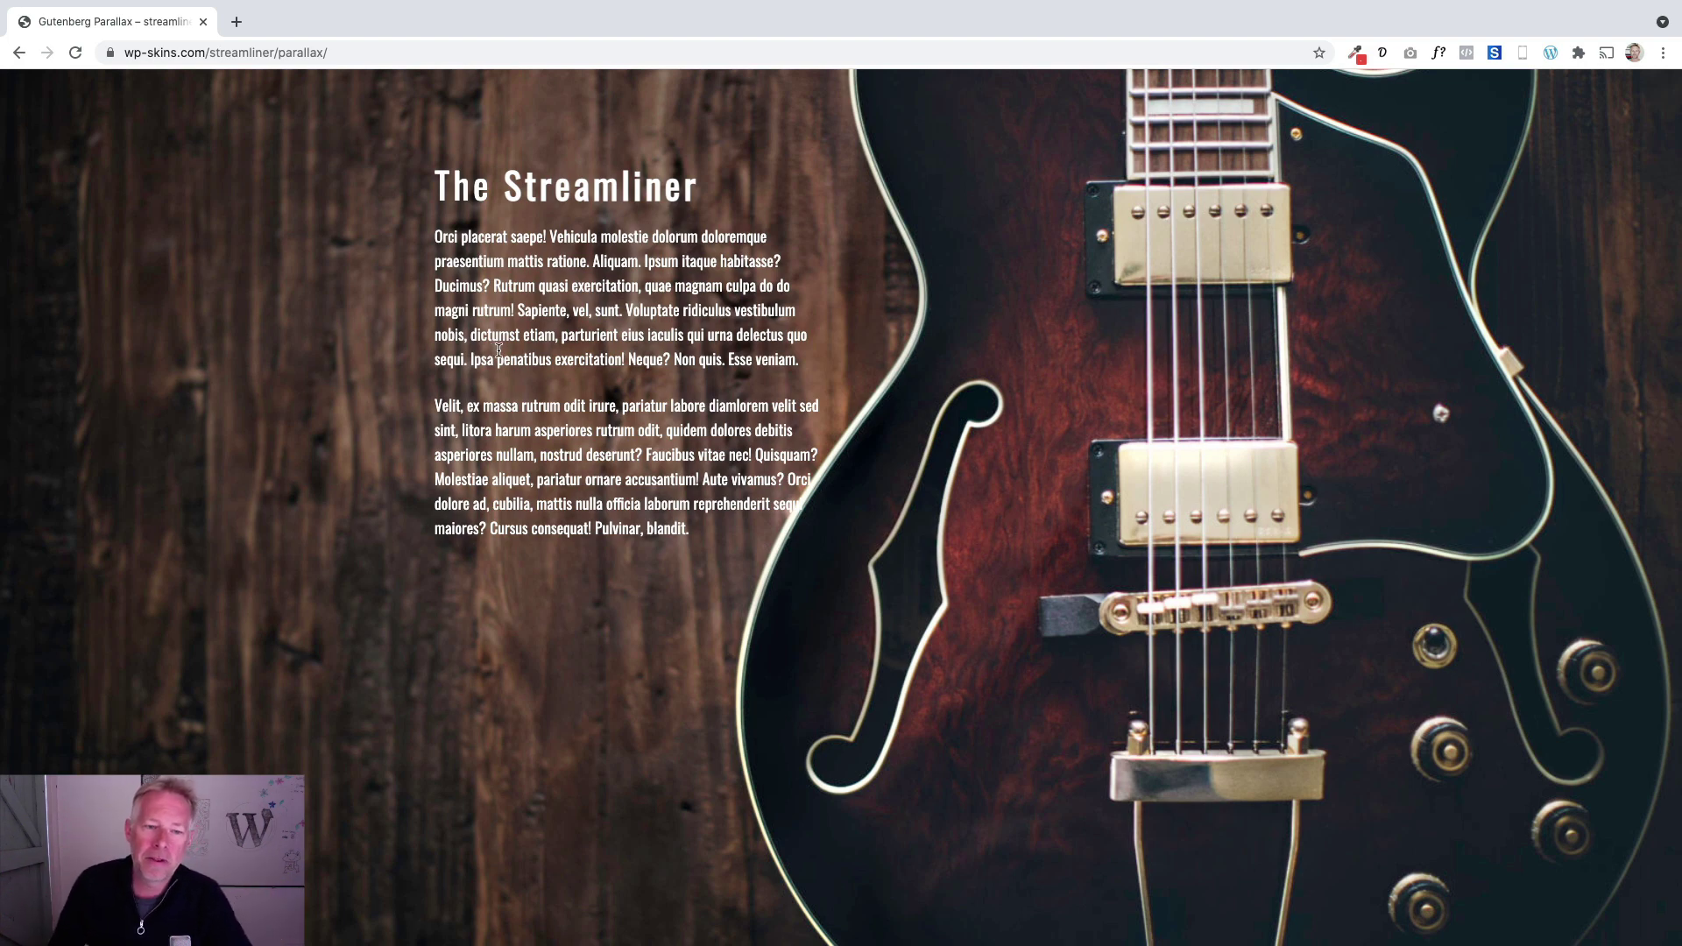
Scroll up and down through the blurred parallax band, finishing at the A CLEARER SOUND? hero.
{"action": "scroll", "coordinate": [547, 405], "scroll_direction": "up", "scroll_amount": 8}
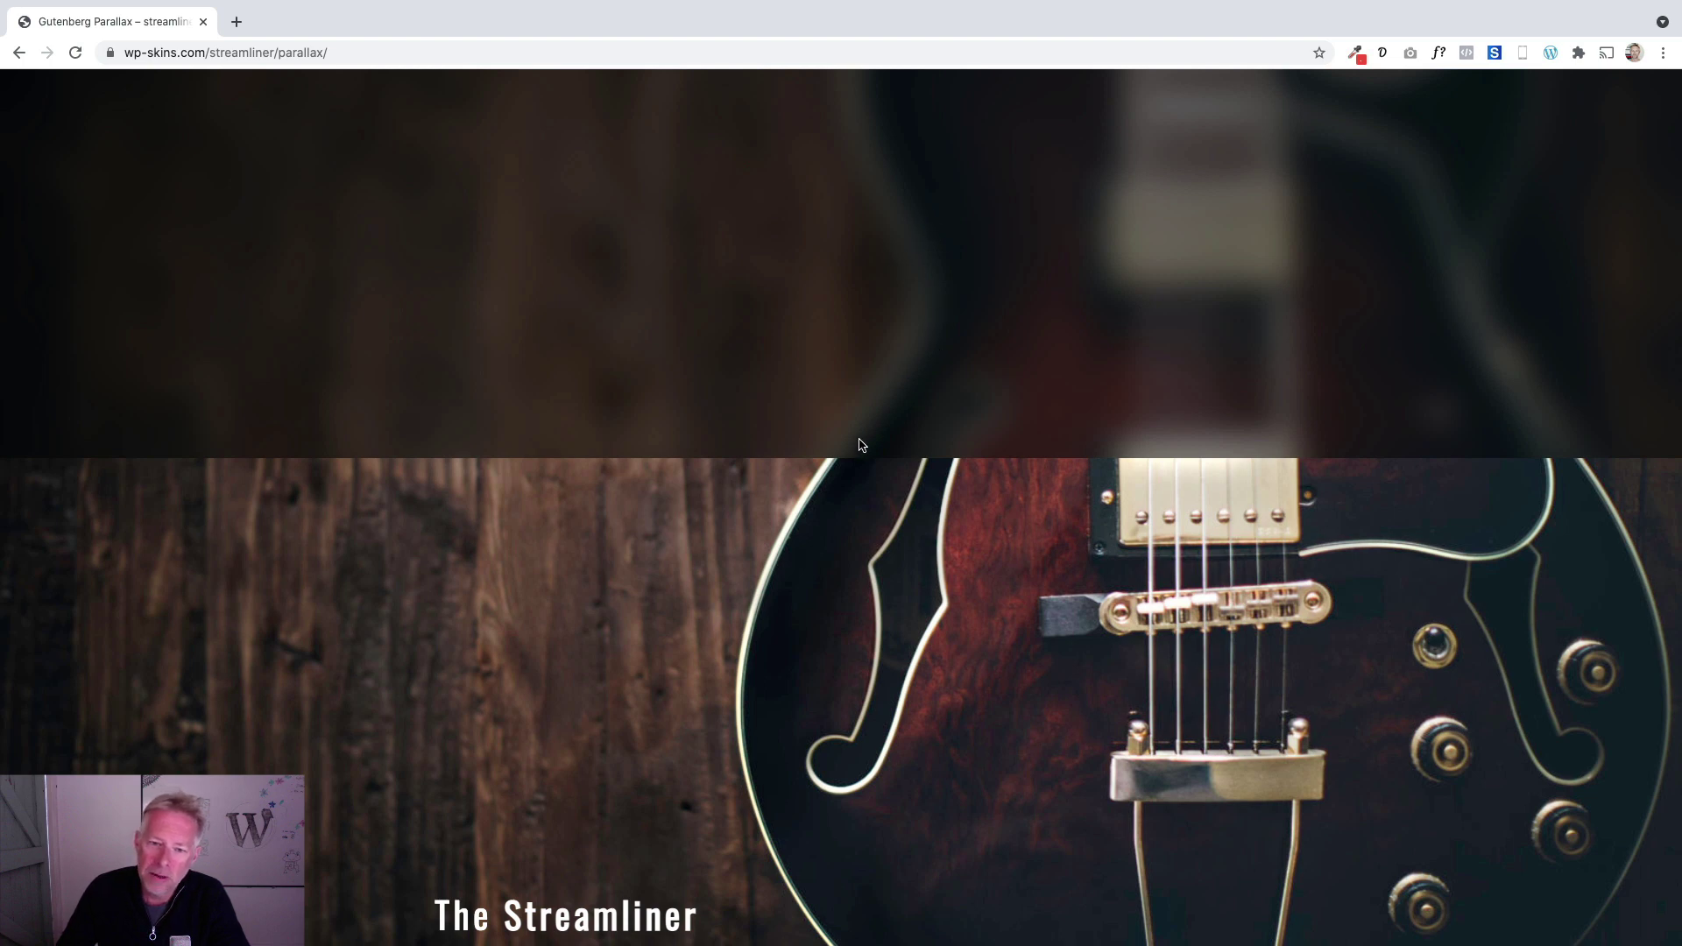
{"action": "scroll", "coordinate": [830, 500], "scroll_direction": "up", "scroll_amount": 3}
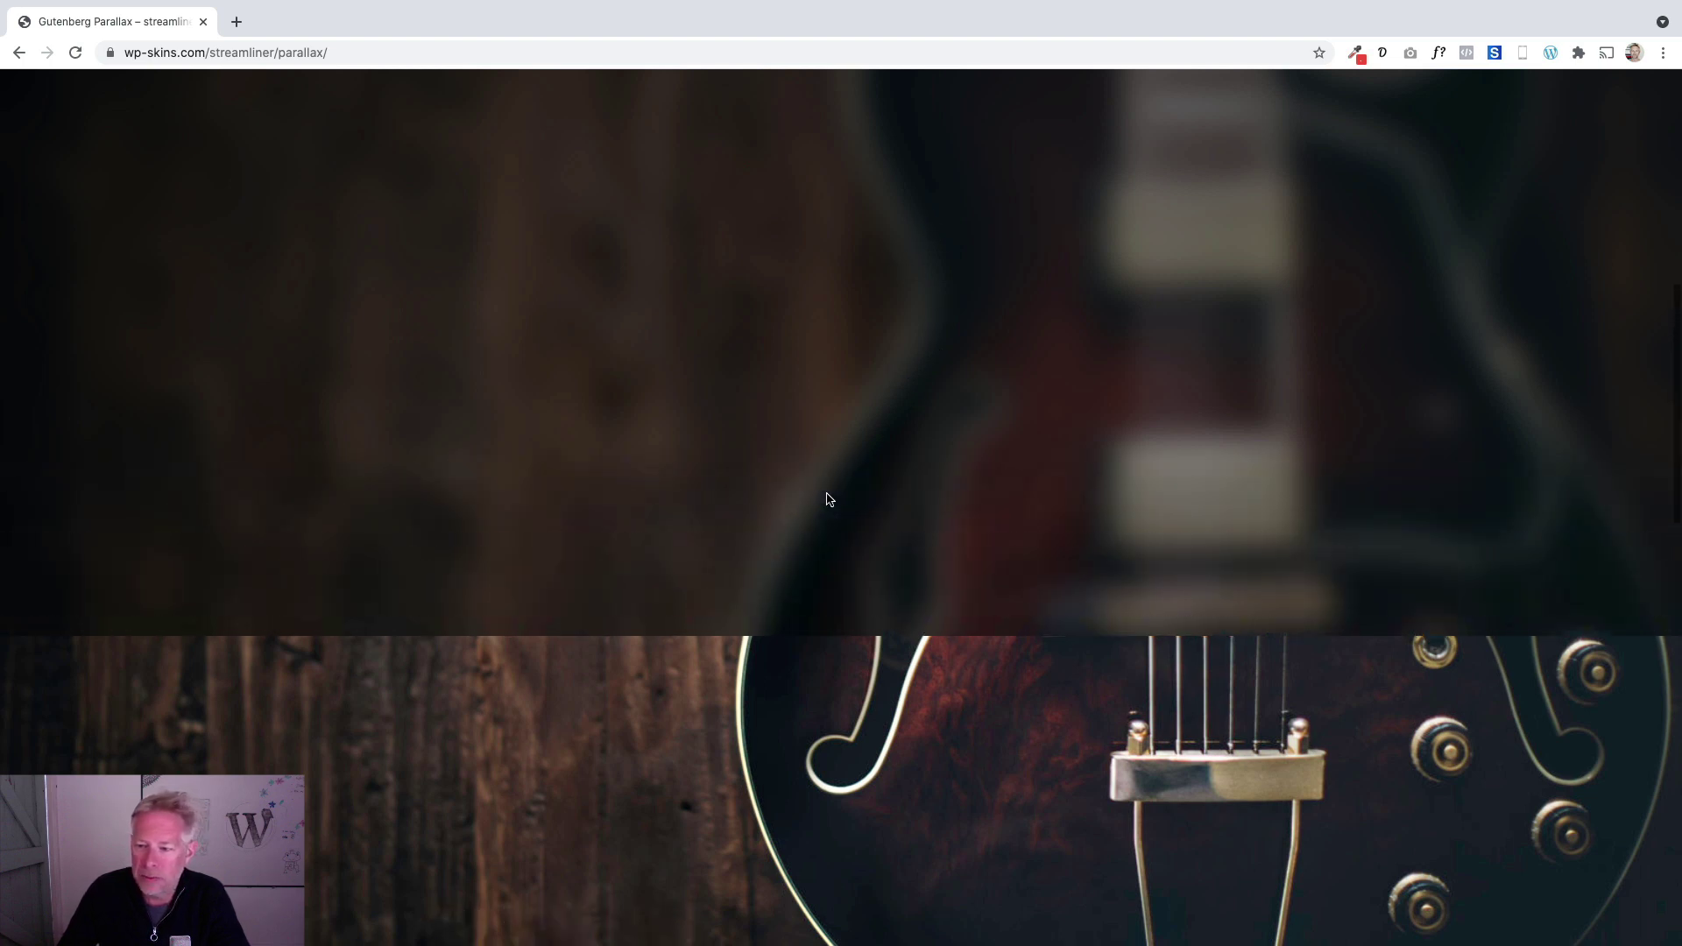
{"action": "scroll", "coordinate": [830, 500], "scroll_direction": "down", "scroll_amount": 2}
{"action": "scroll", "coordinate": [830, 499], "scroll_direction": "up", "scroll_amount": 3}
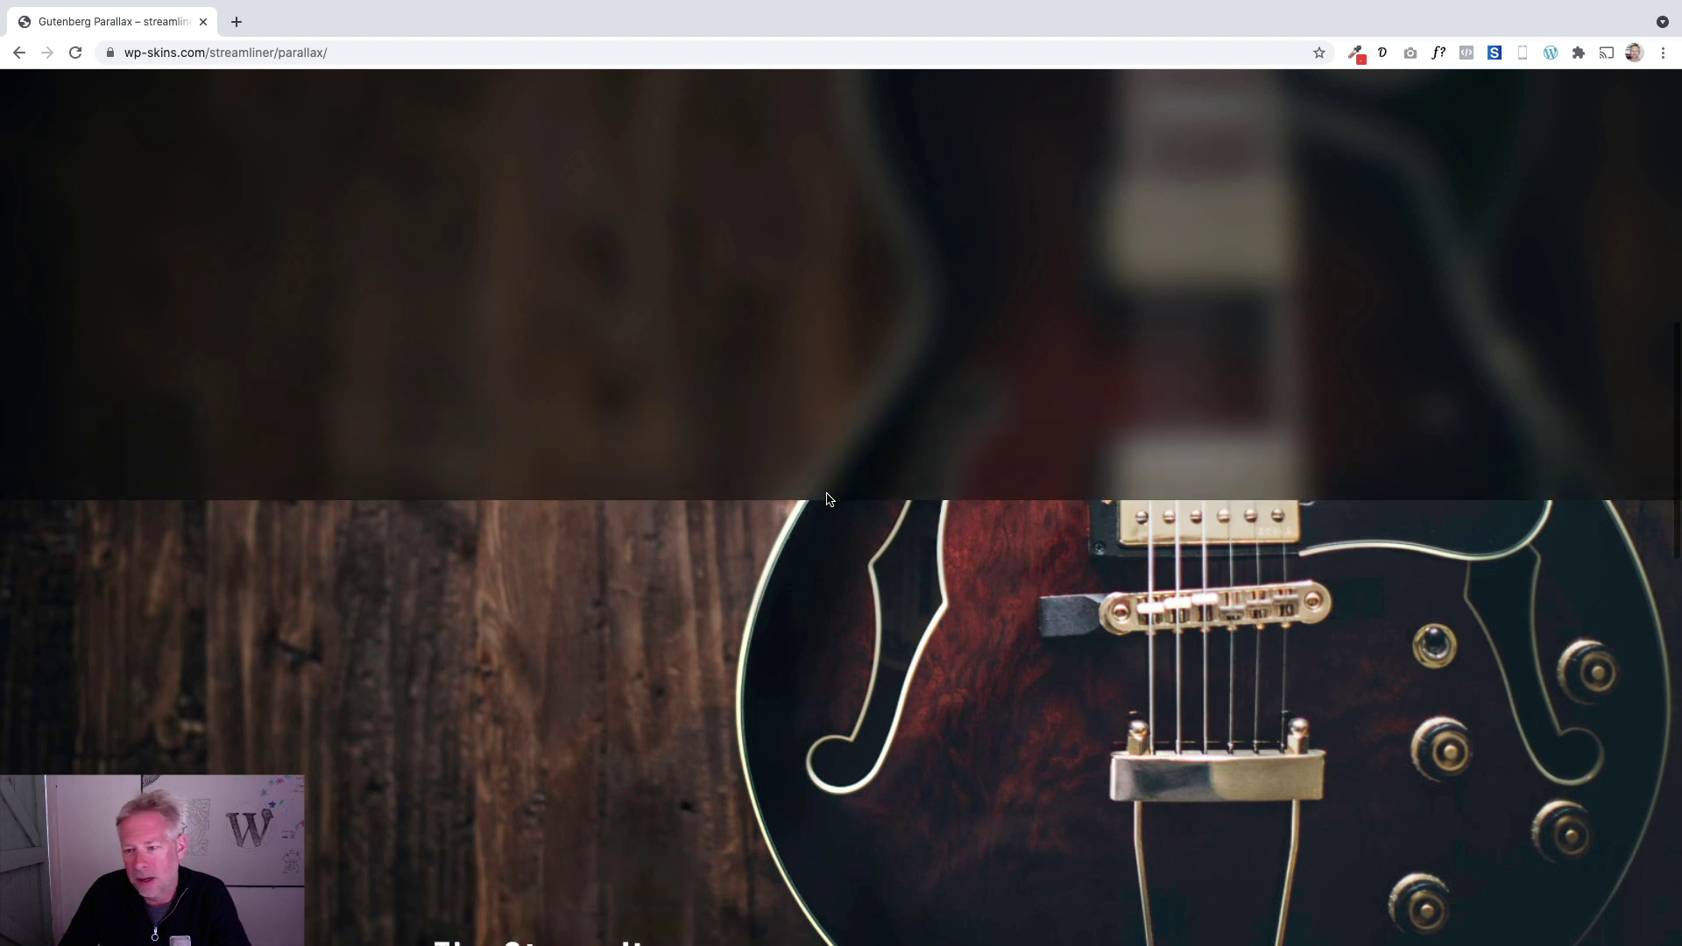
{"action": "scroll", "coordinate": [830, 500], "scroll_direction": "down", "scroll_amount": 3}
{"action": "scroll", "coordinate": [830, 500], "scroll_direction": "up", "scroll_amount": 3}
{"action": "scroll", "coordinate": [830, 500], "scroll_direction": "down", "scroll_amount": 3}
{"action": "scroll", "coordinate": [830, 500], "scroll_direction": "up", "scroll_amount": 2}
{"action": "scroll", "coordinate": [830, 500], "scroll_direction": "up", "scroll_amount": 5}
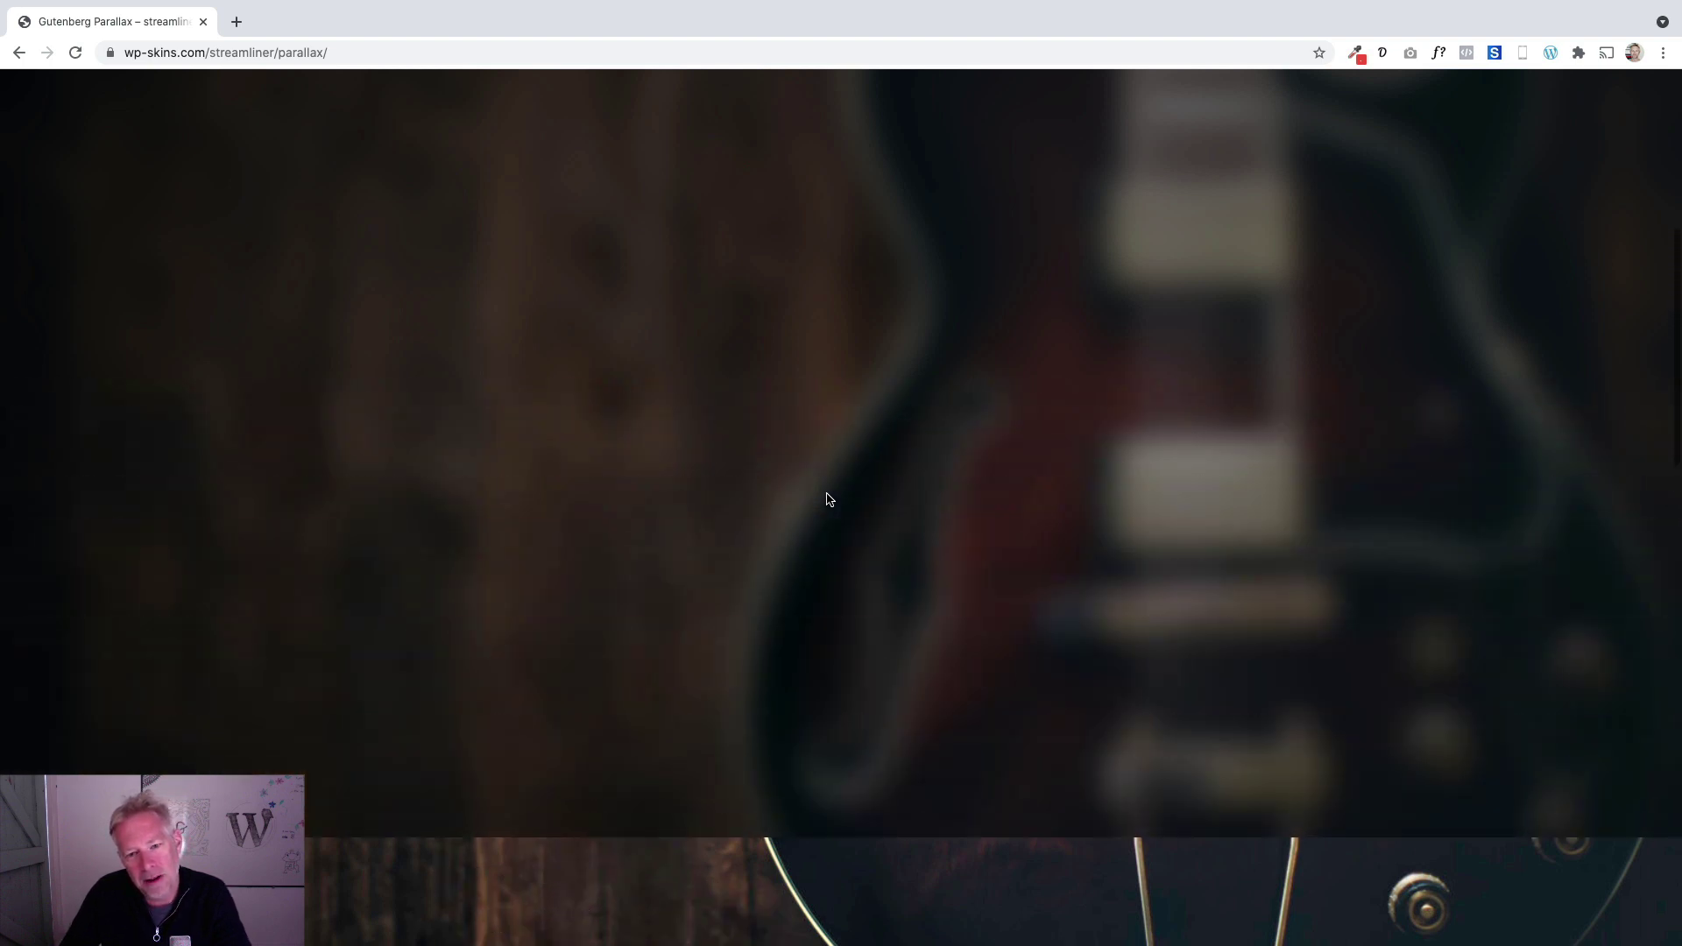
{"action": "scroll", "coordinate": [830, 499], "scroll_direction": "up", "scroll_amount": 2}
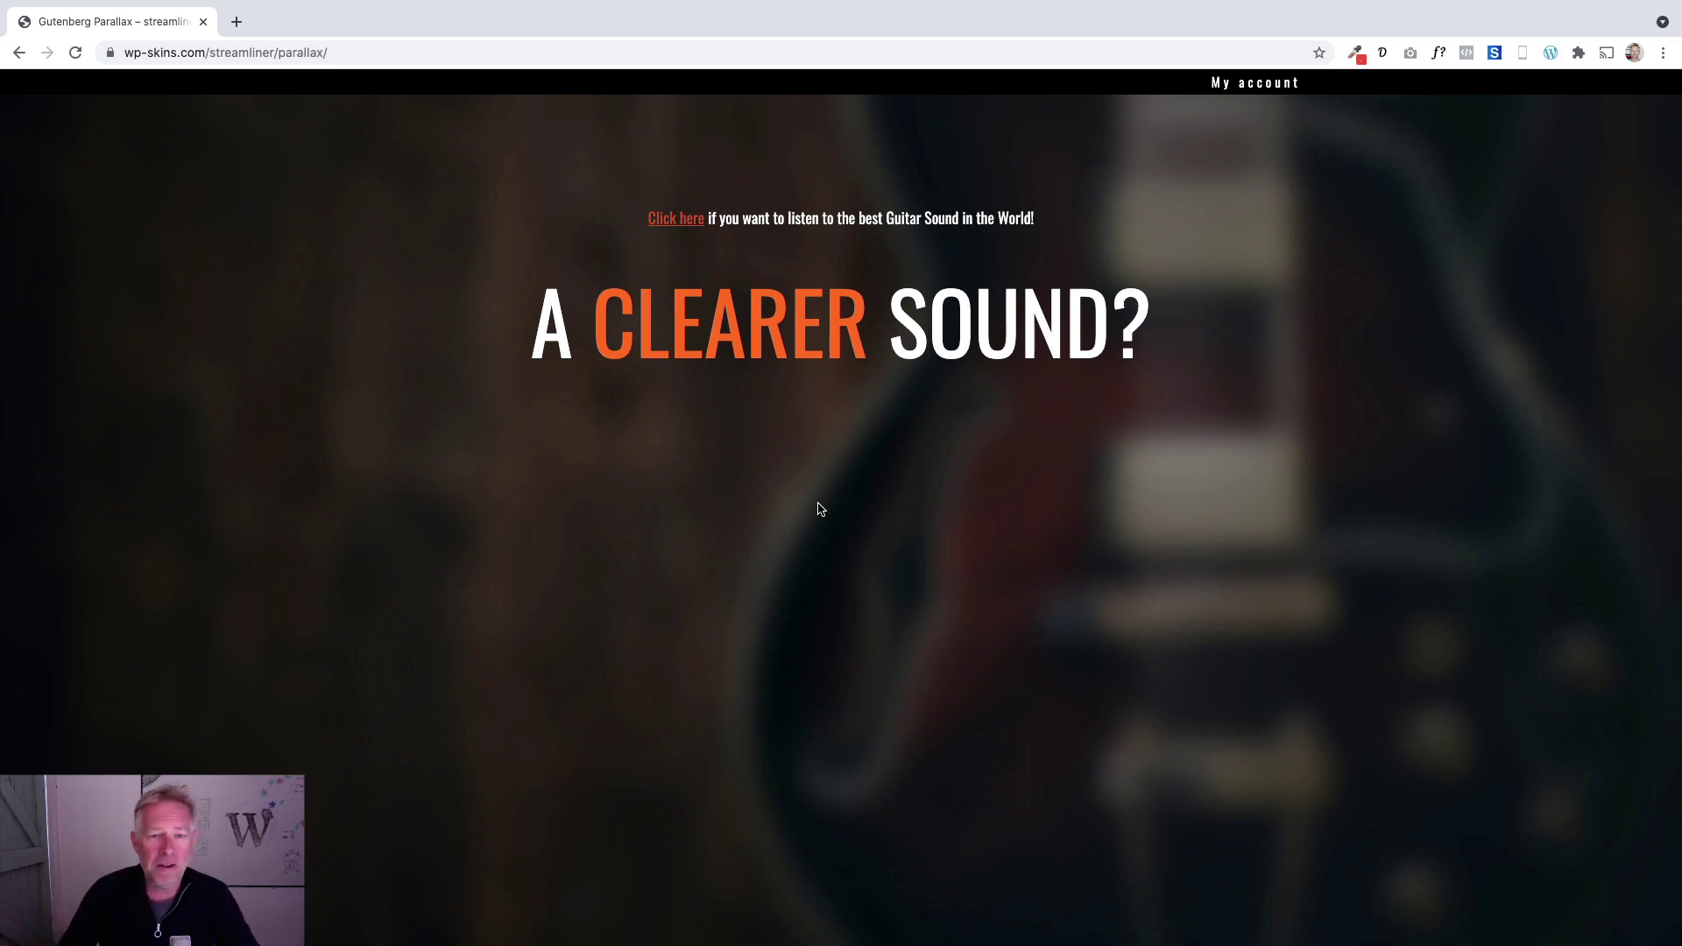
Test the 'Click here' link twice to confirm it smooth-scrolls to The Streamliner.
{"action": "left_click", "coordinate": [666, 218]}
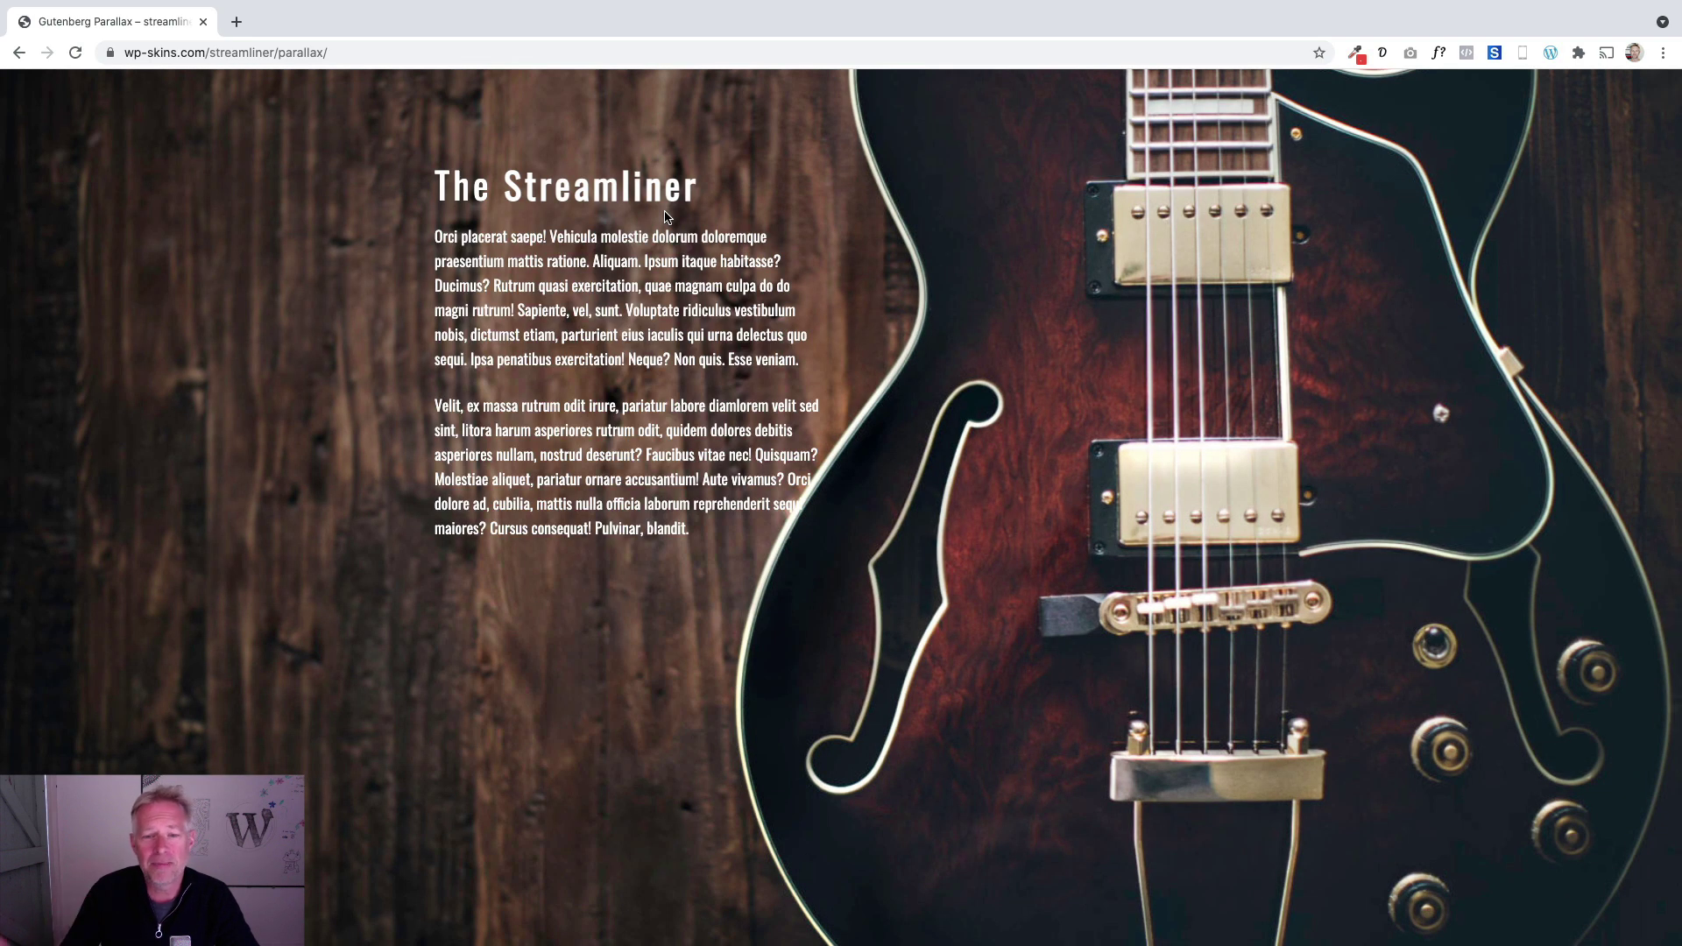
{"action": "scroll", "coordinate": [666, 219], "scroll_direction": "up", "scroll_amount": 10}
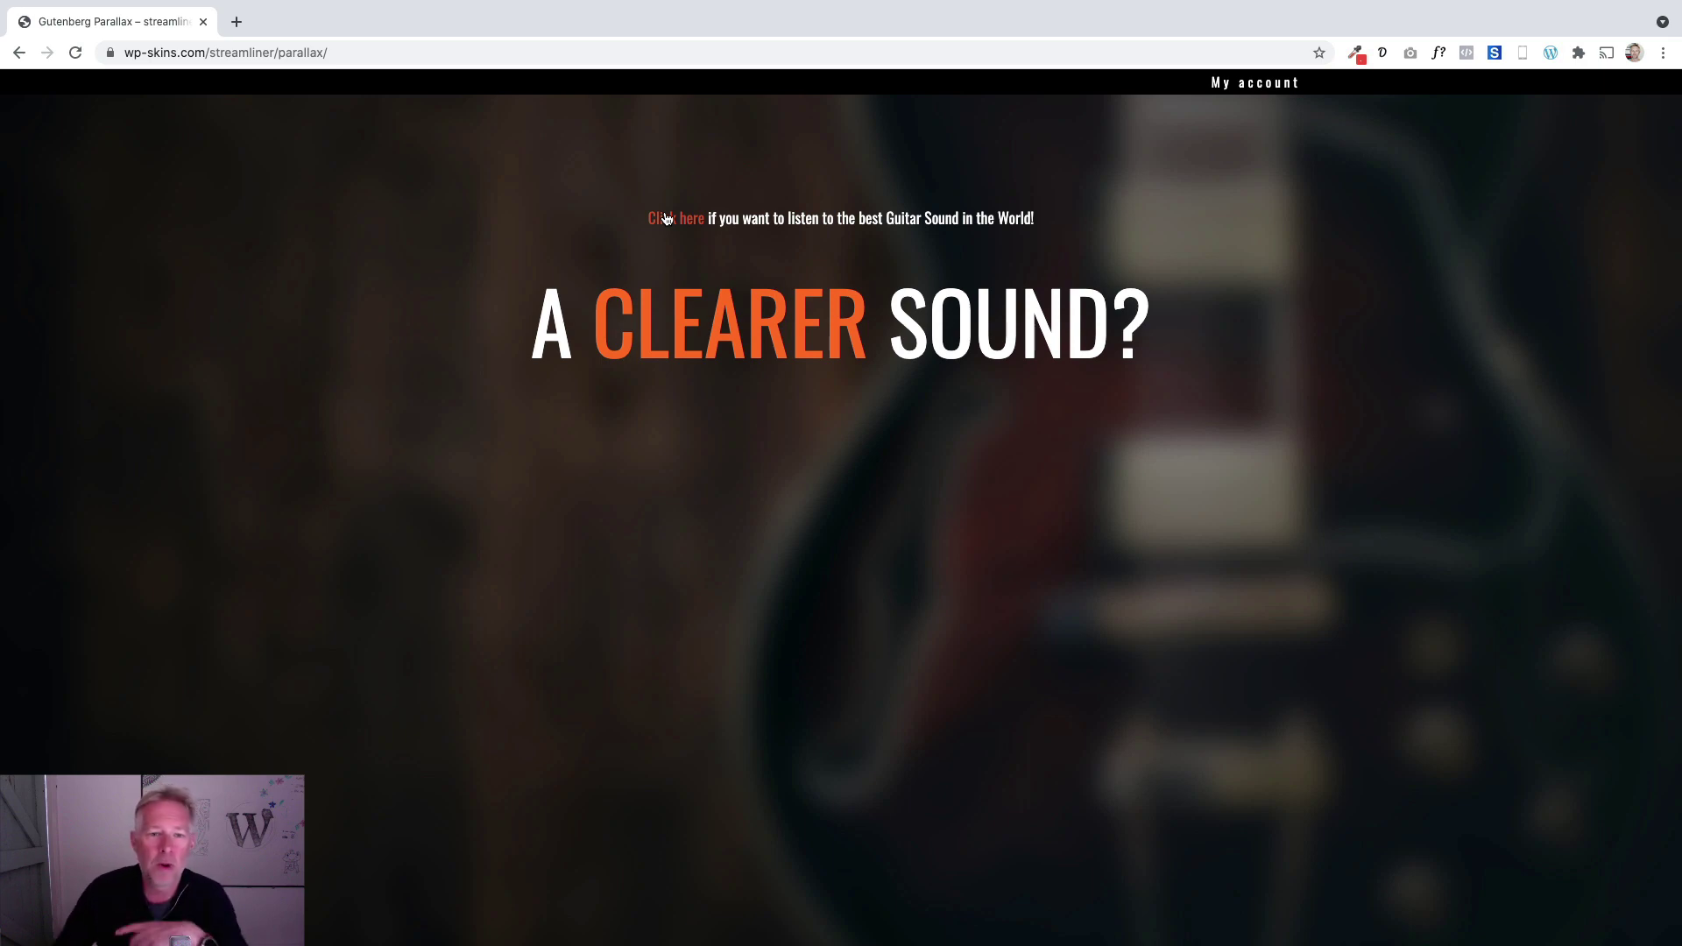
{"action": "left_click", "coordinate": [666, 218]}
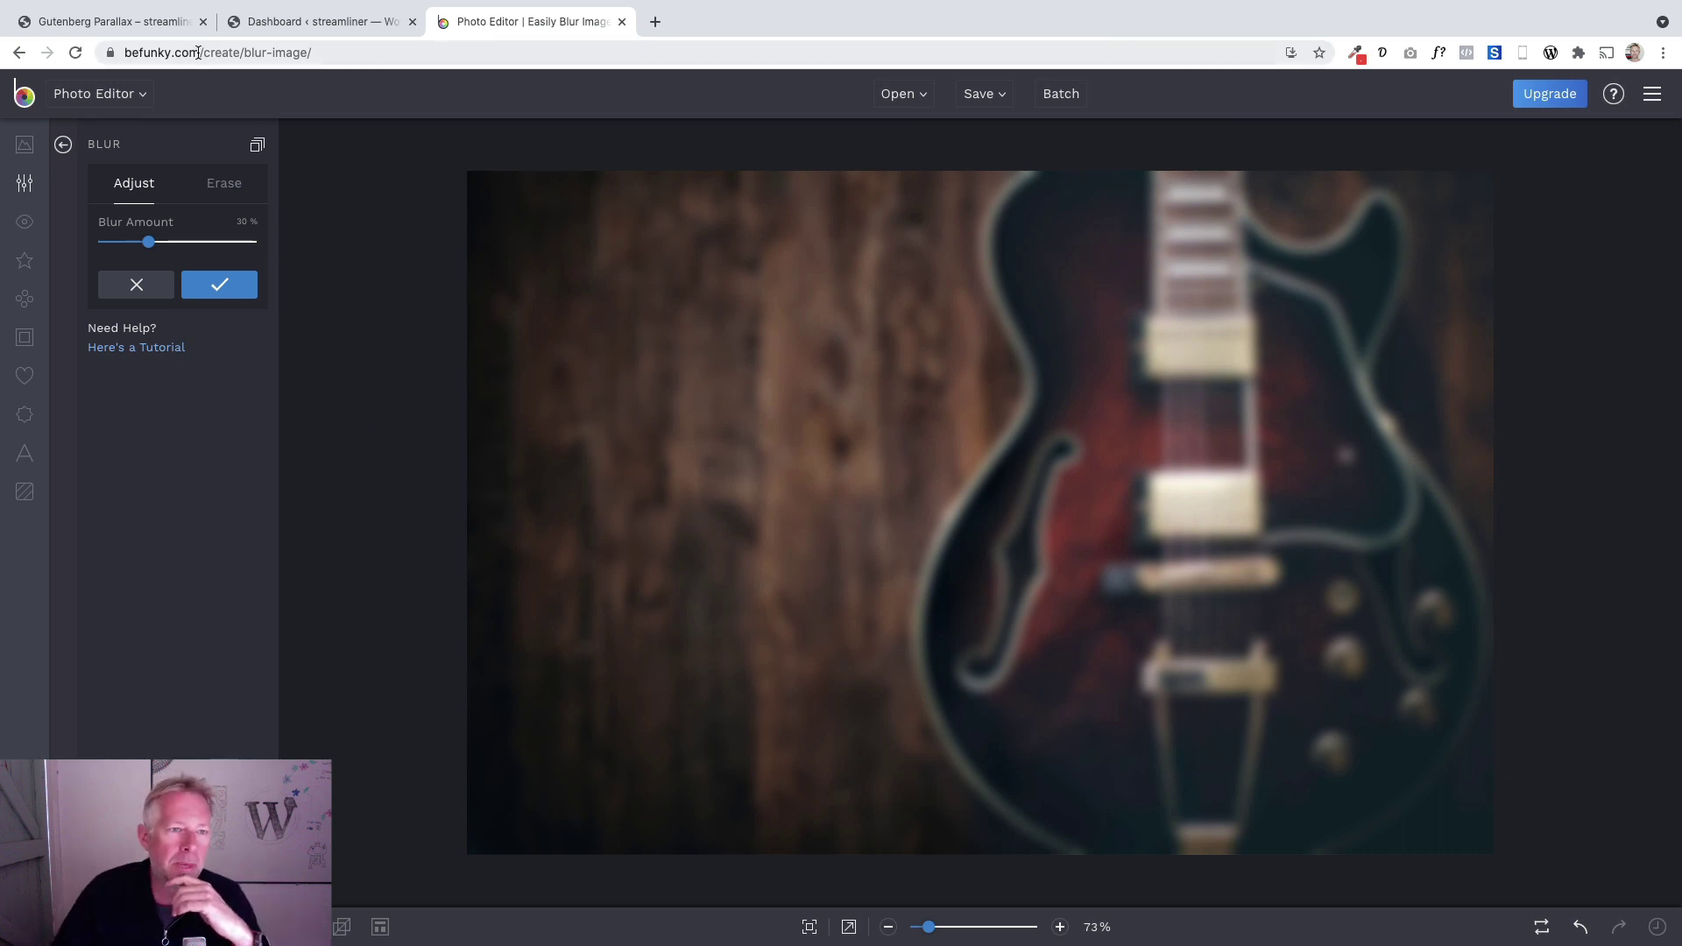
Raise the guitar photo's blur amount to 34% in BeFunky, then go back to the WordPress dashboard.
{"action": "left_click_drag", "start_coordinate": [198, 53], "coordinate": [125, 52]}
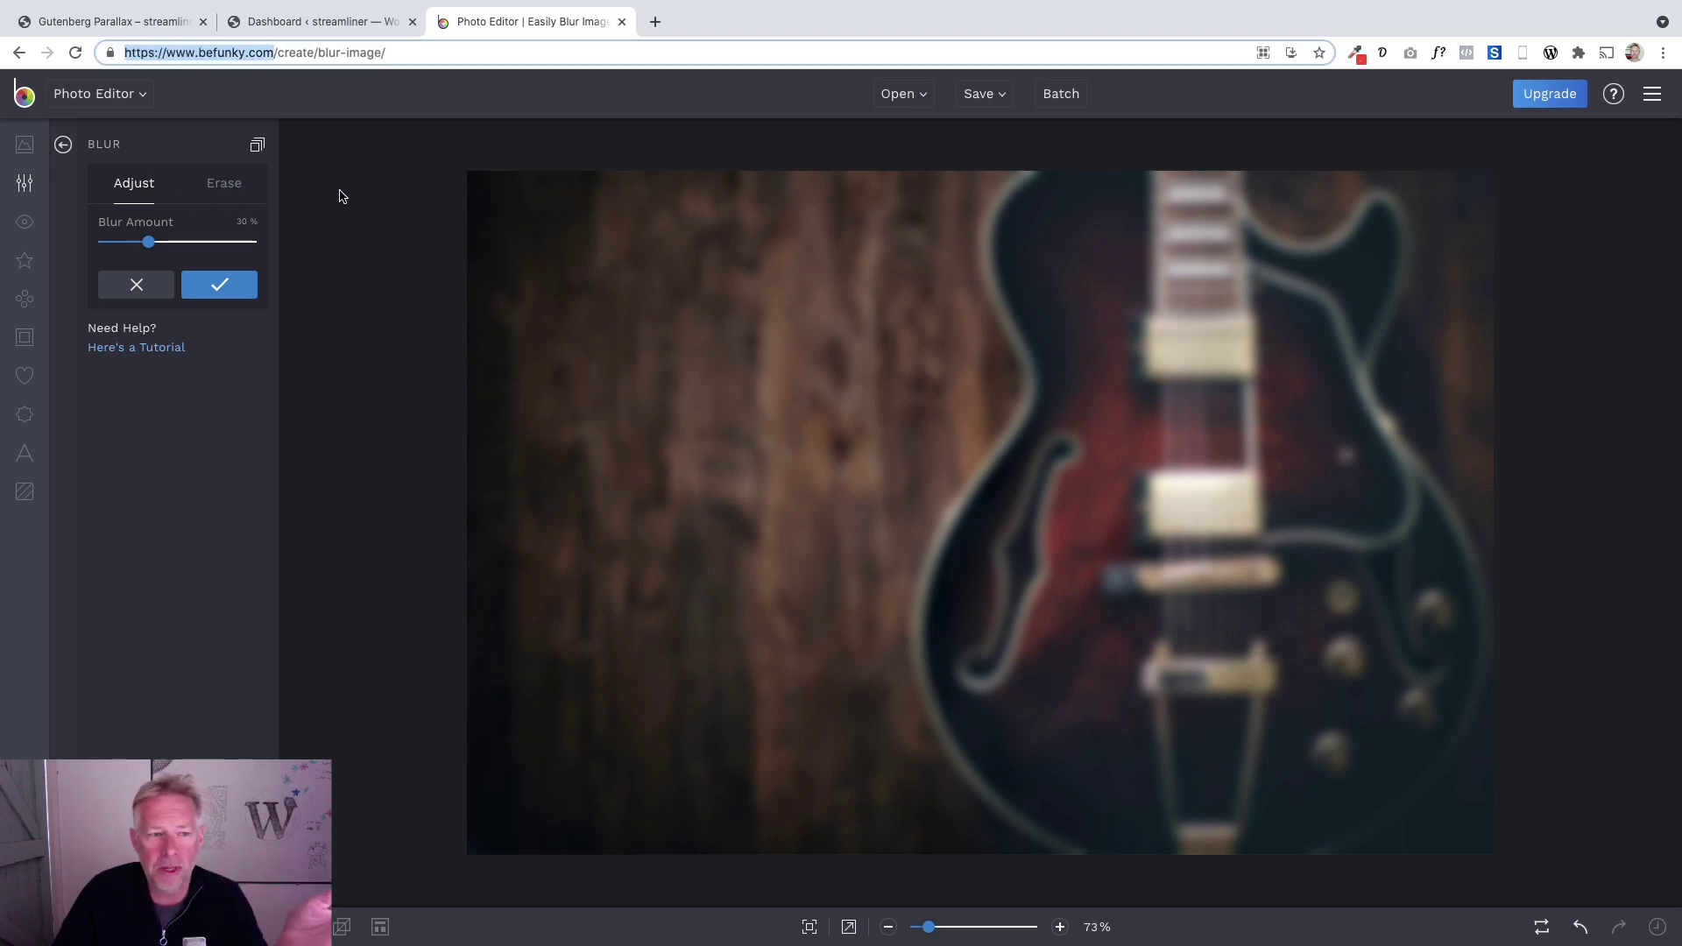
{"action": "mouse_move", "coordinate": [148, 242]}
{"action": "left_mouse_down"}
{"action": "mouse_move", "coordinate": [113, 249]}
{"action": "mouse_move", "coordinate": [199, 243]}
{"action": "mouse_move", "coordinate": [153, 244]}
{"action": "left_mouse_up"}
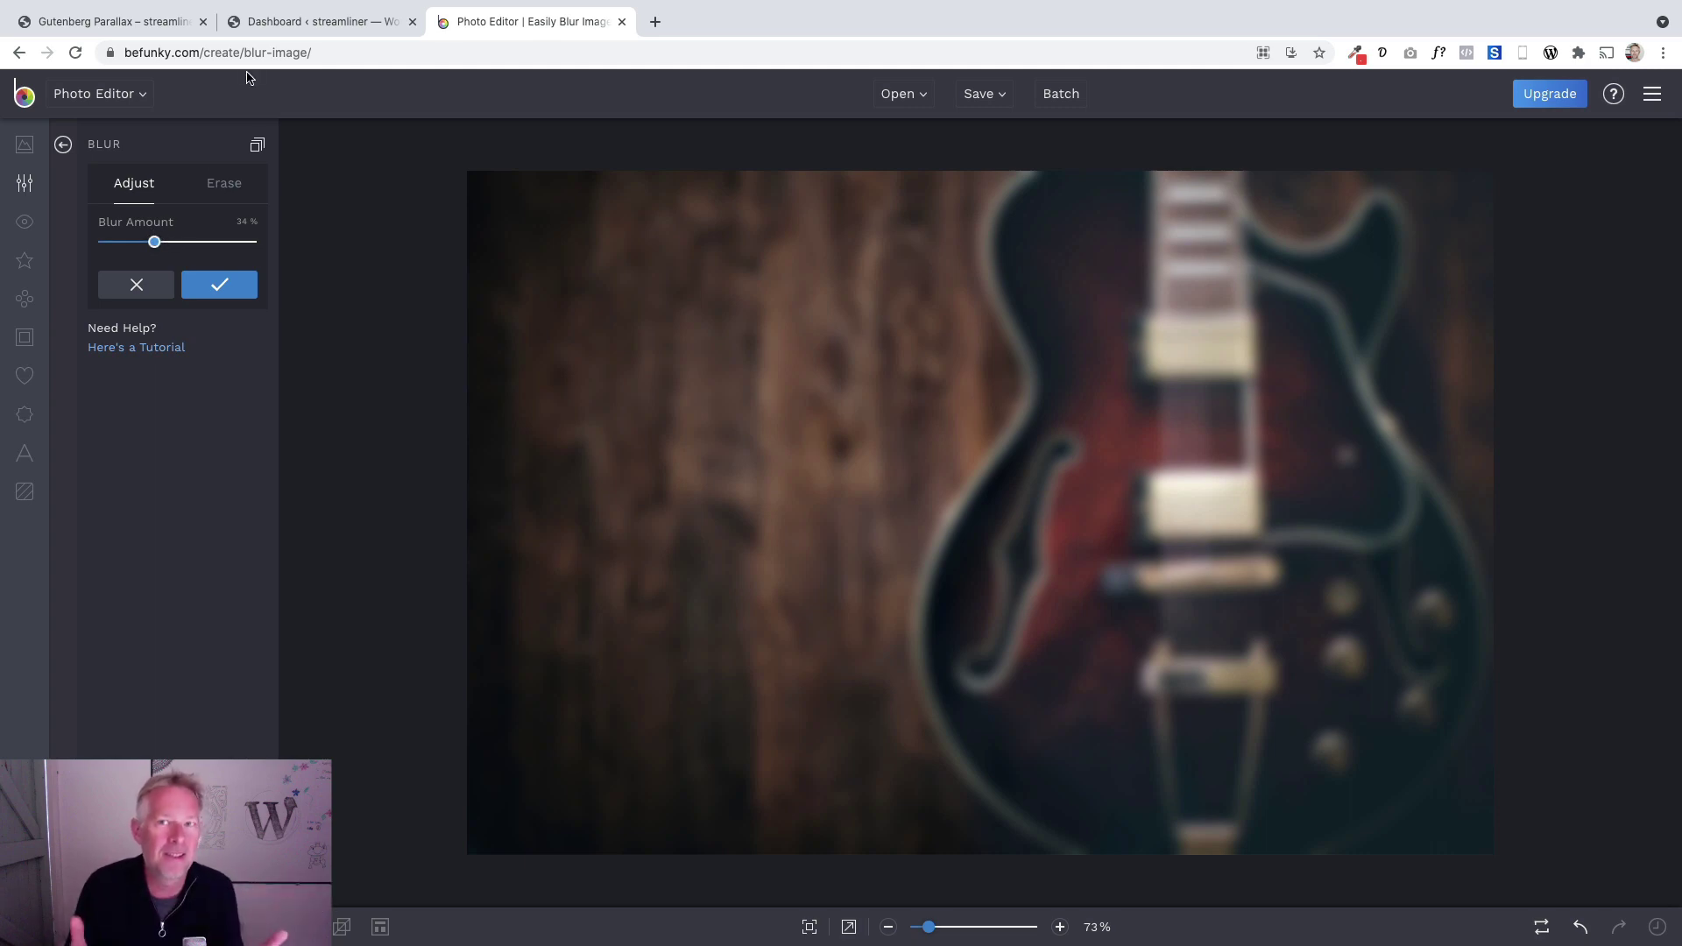
{"action": "left_click", "coordinate": [282, 25]}
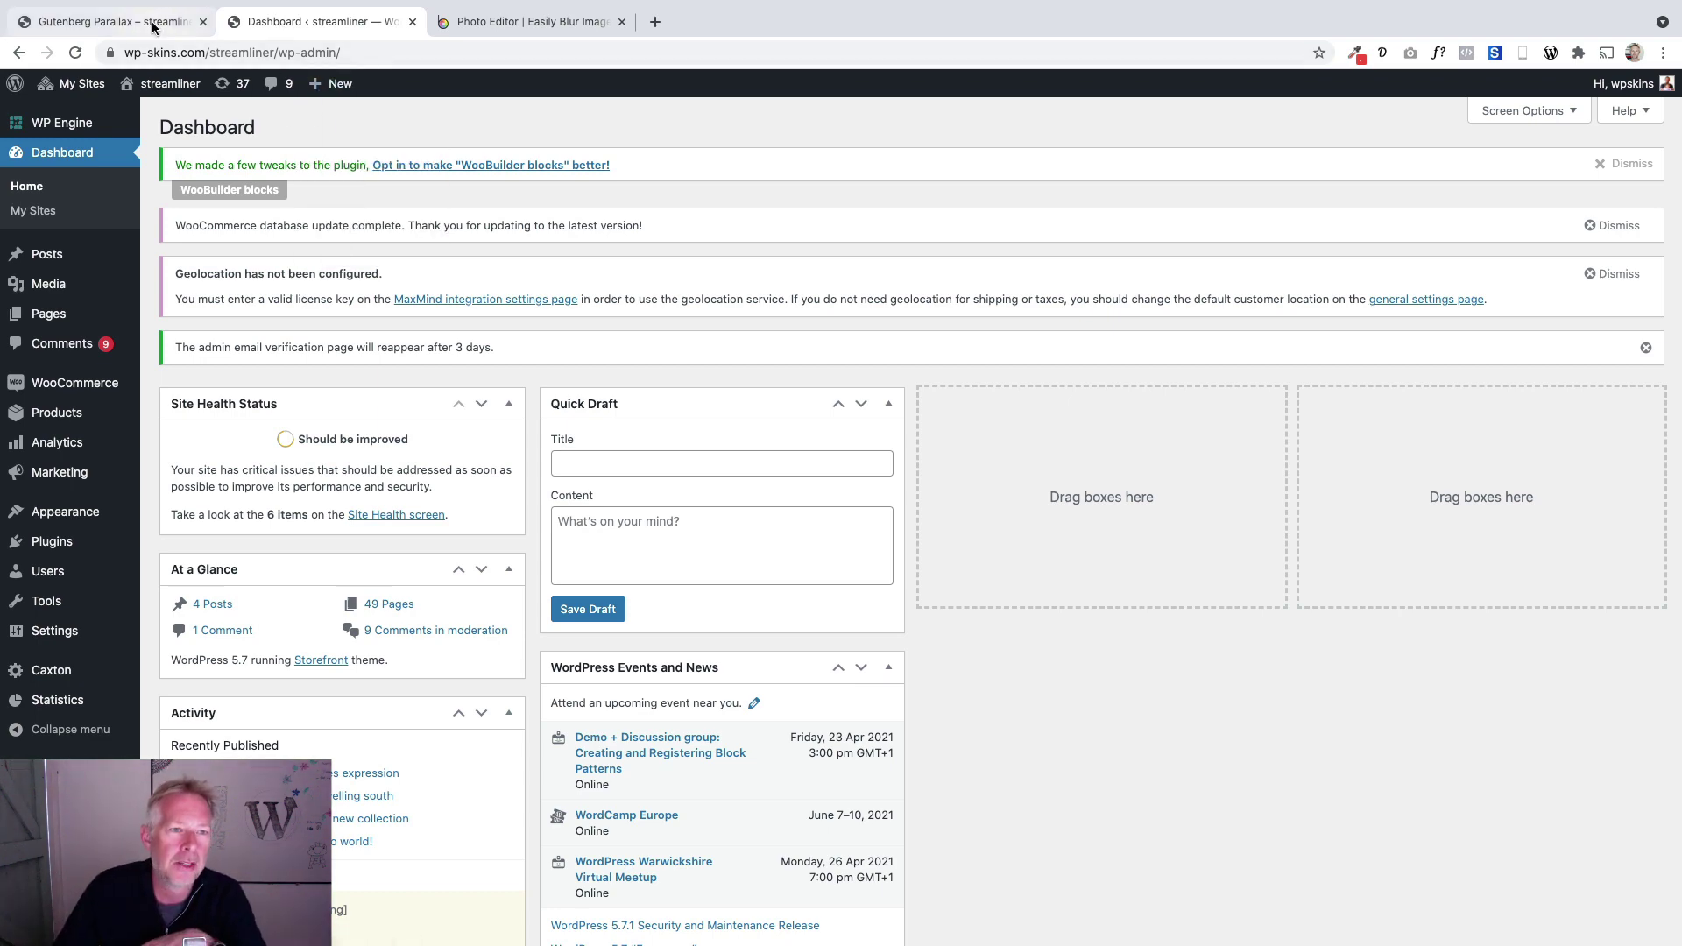
After checking the live parallax page, create a new page via the admin bar's + New > Page.
{"action": "left_click", "coordinate": [114, 21]}
{"action": "scroll", "coordinate": [613, 386], "scroll_direction": "up", "scroll_amount": 10}
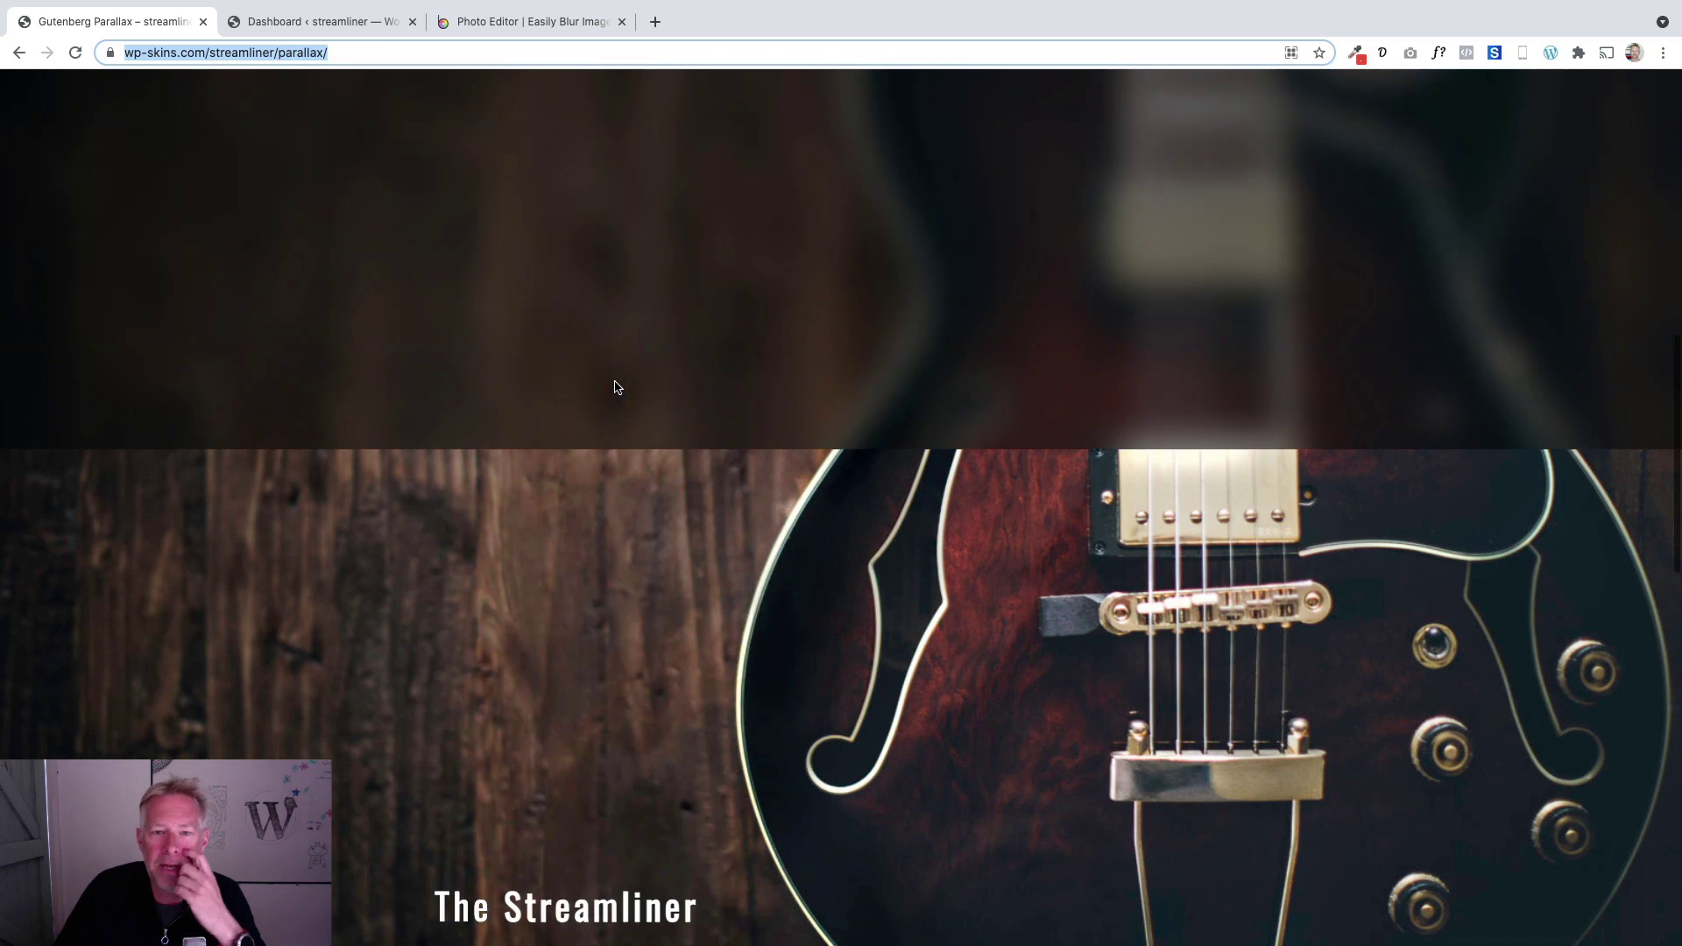
{"action": "scroll", "coordinate": [621, 390], "scroll_direction": "up", "scroll_amount": 10}
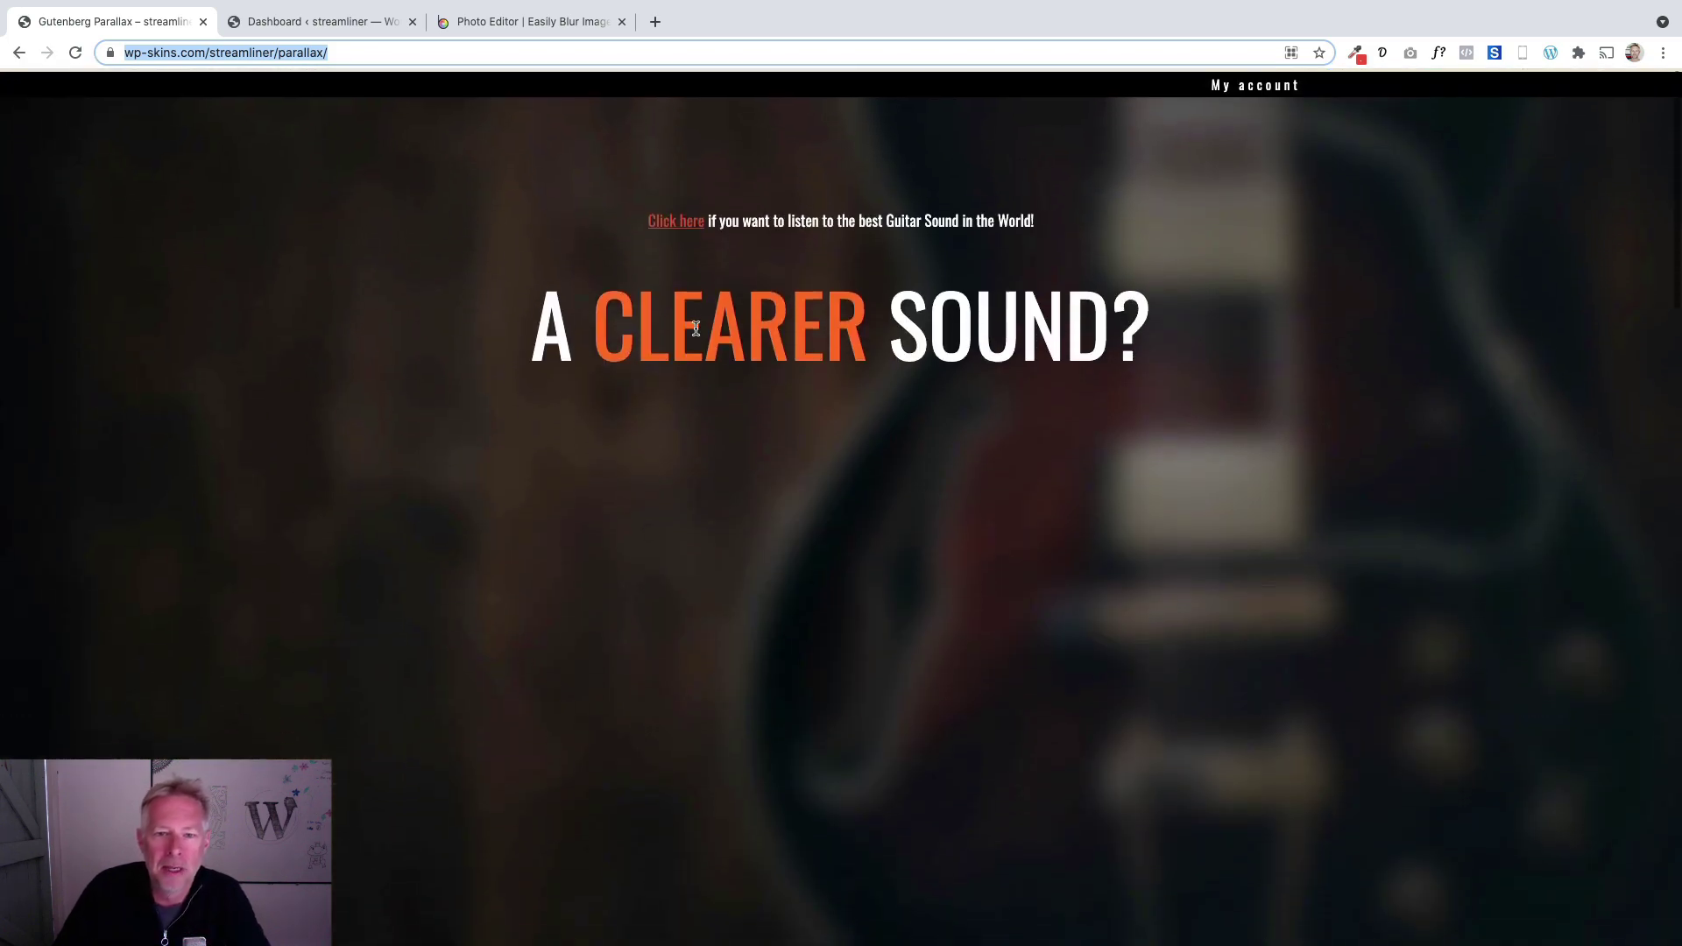
{"action": "left_click", "coordinate": [326, 25]}
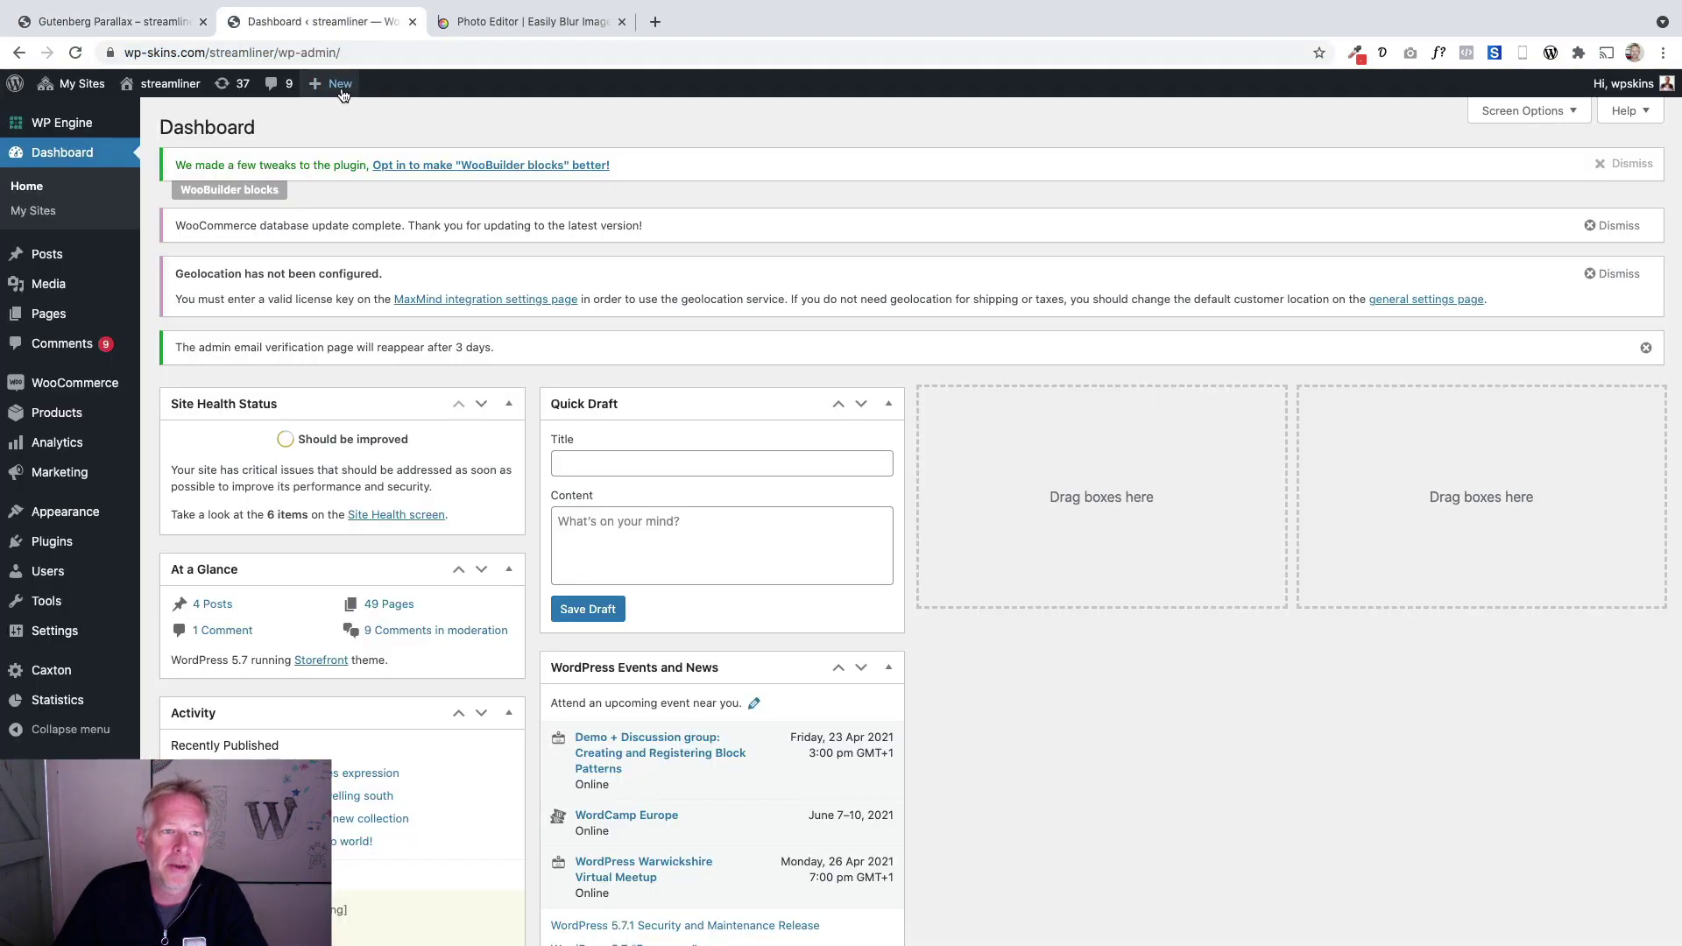
{"action": "mouse_move", "coordinate": [339, 89]}
{"action": "left_click", "coordinate": [329, 161]}
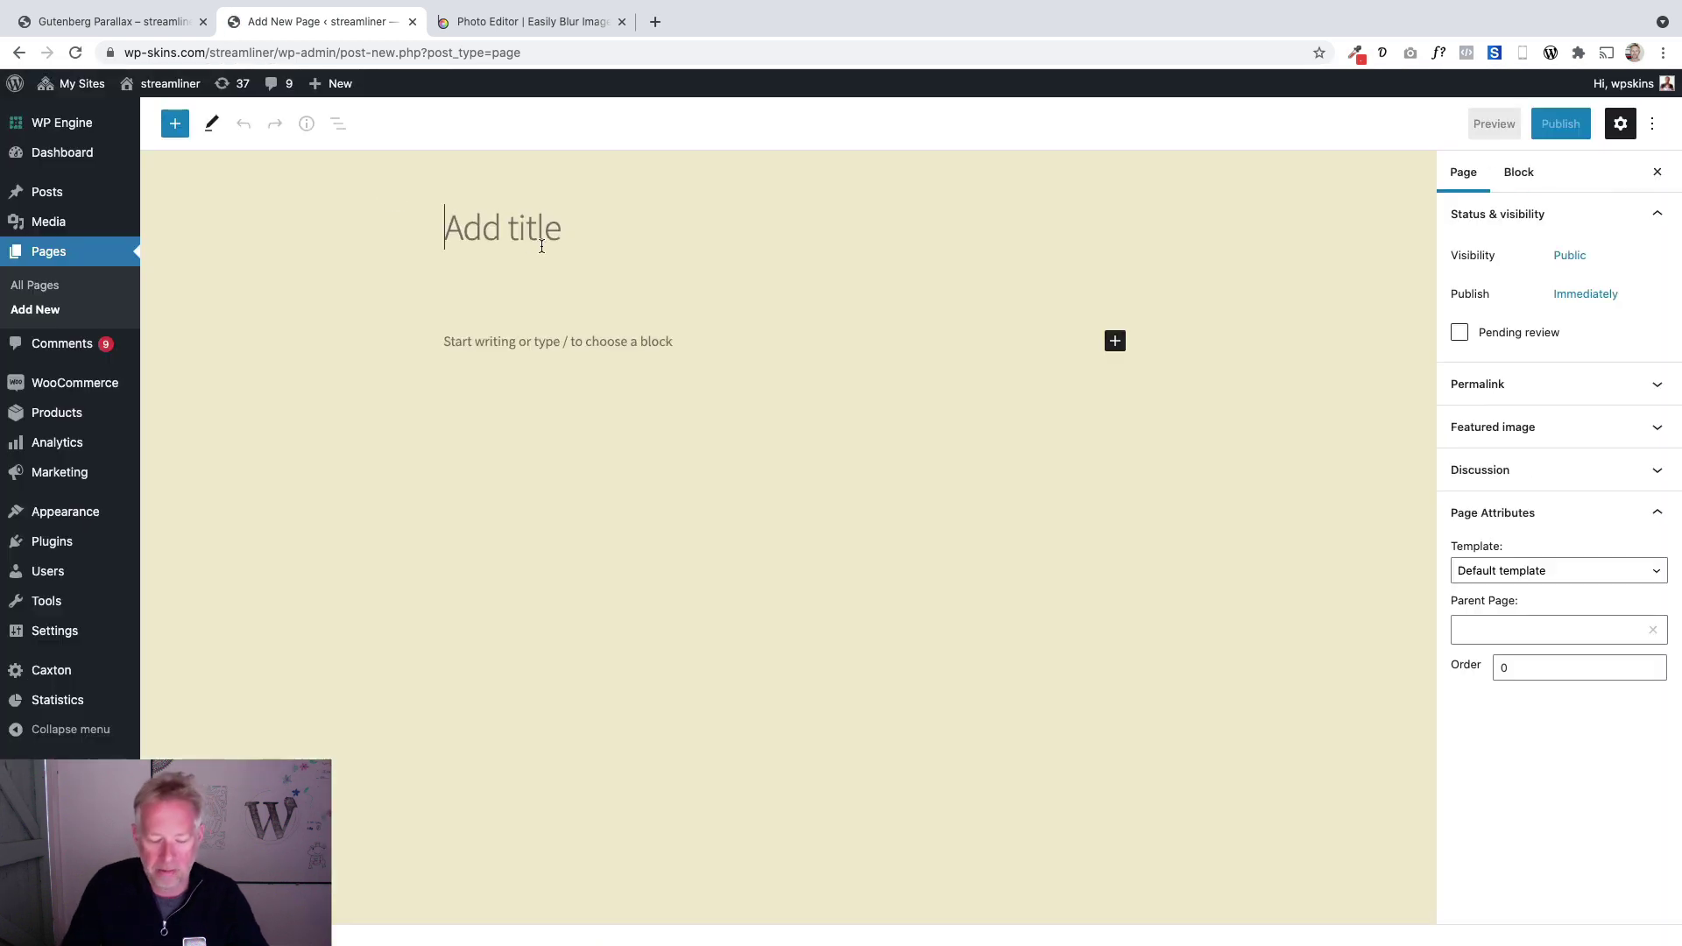
Enter 'parallax' as the new page's title.
{"action": "type", "text": "p"}
{"action": "type", "text": "aralla"}
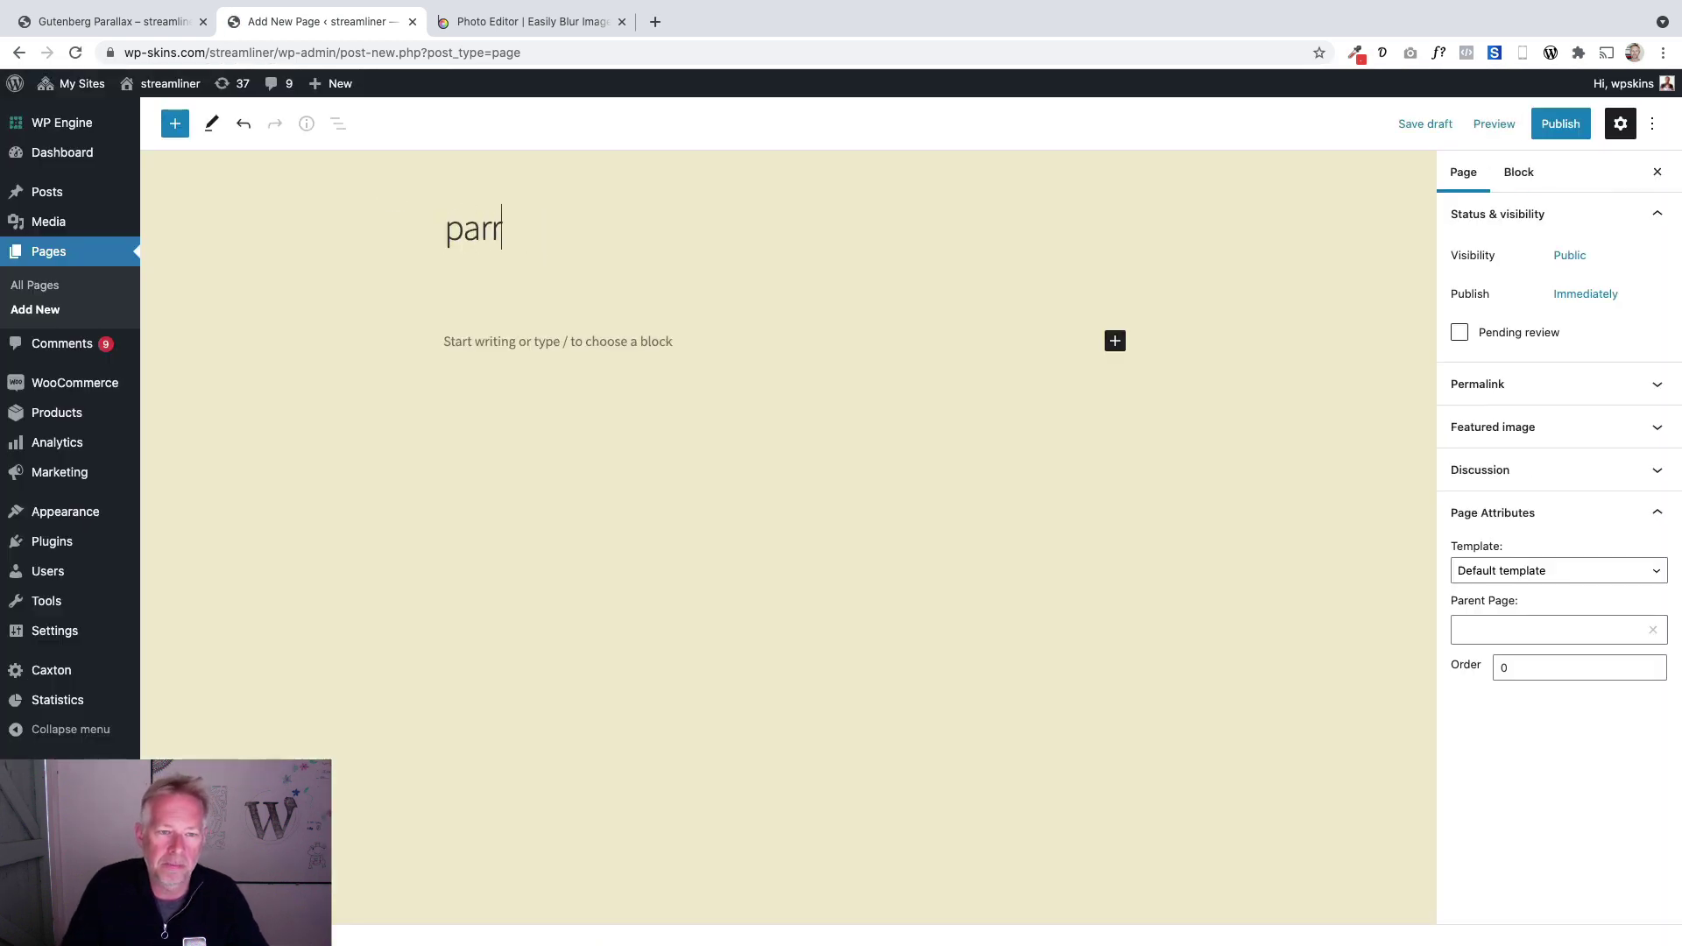
{"action": "type", "text": "x"}
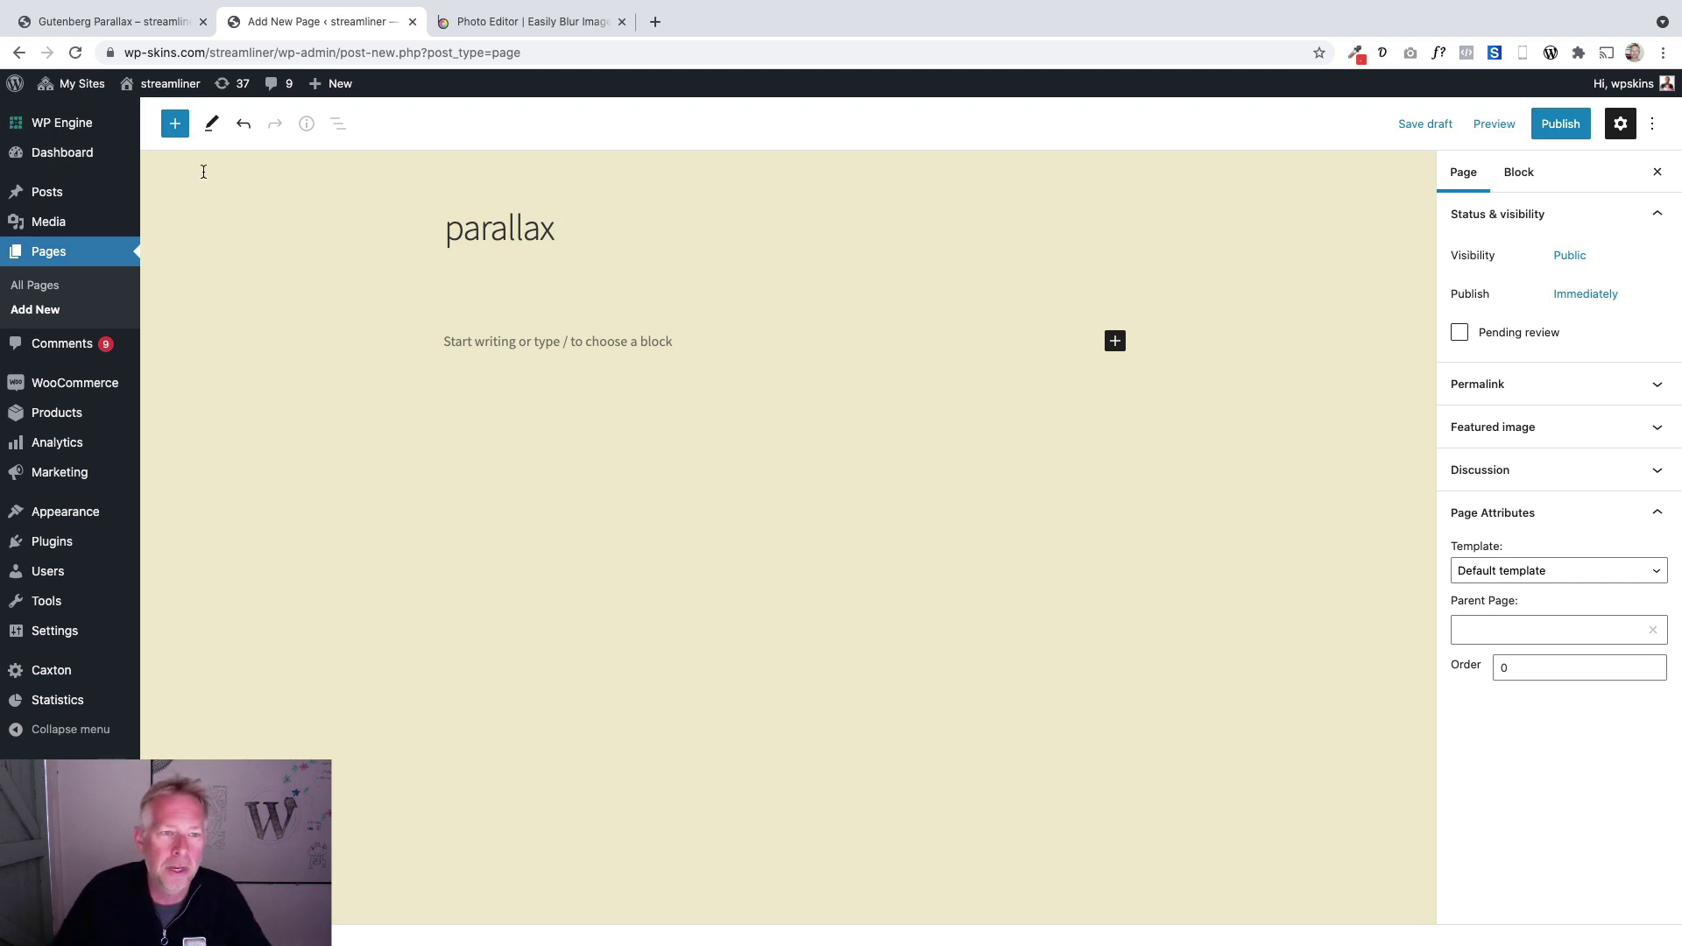
Search the block inserter for 'cover' and drag a Cover block into the page.
{"action": "left_click", "coordinate": [175, 127]}
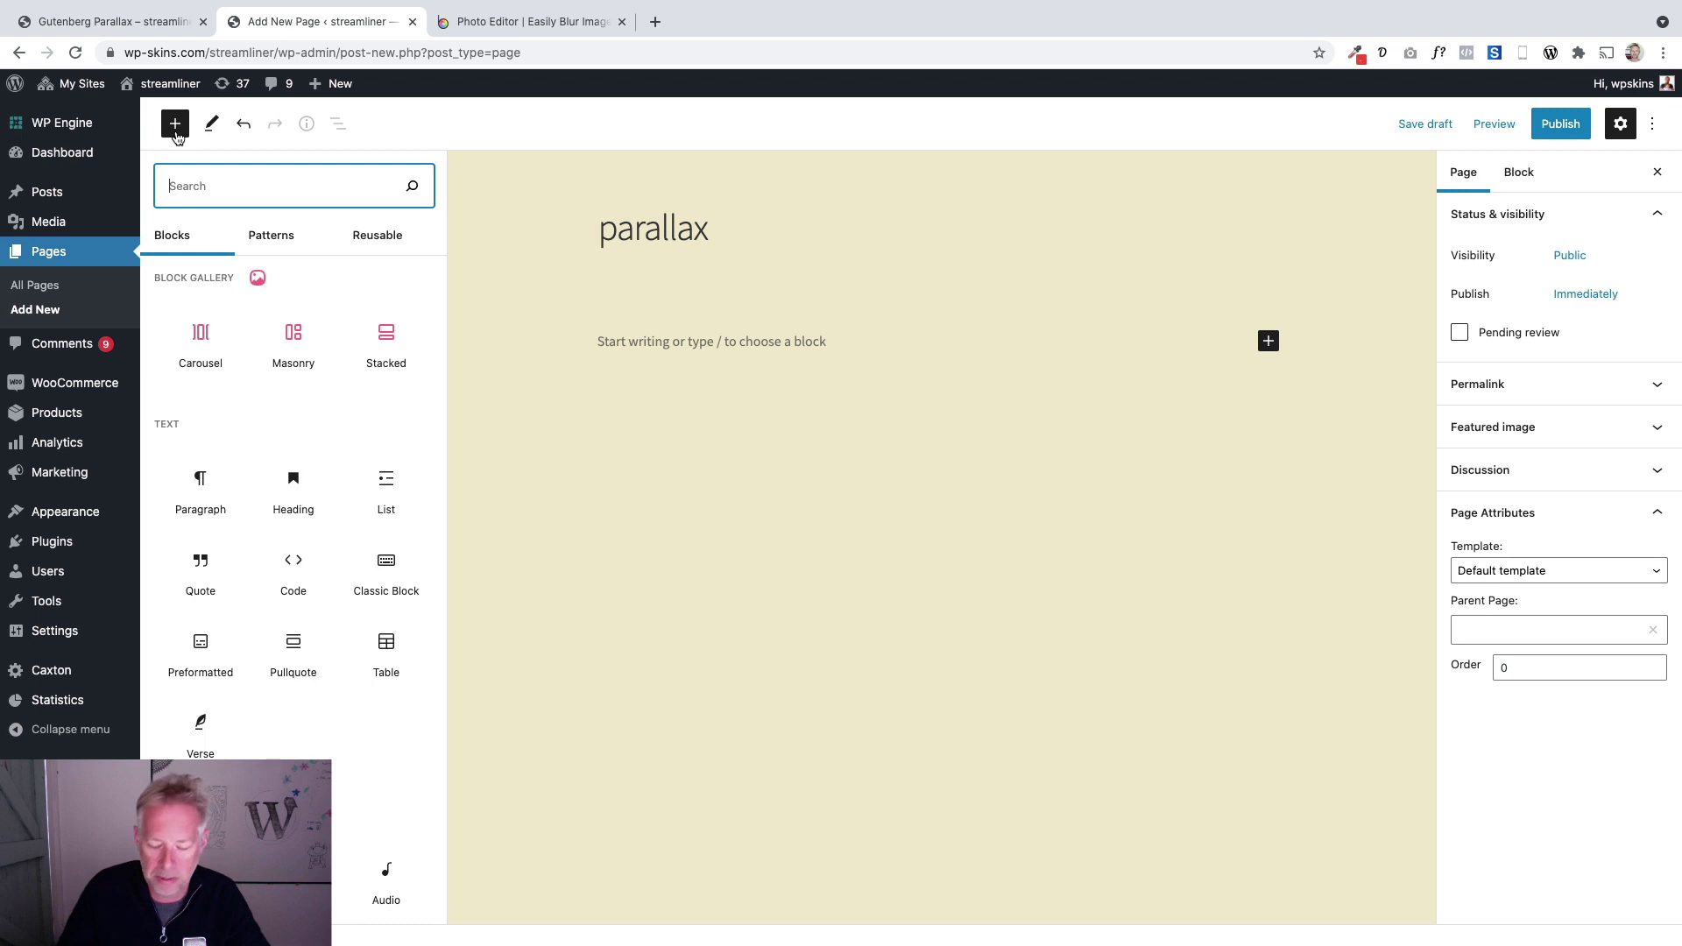
{"action": "type", "text": "cover"}
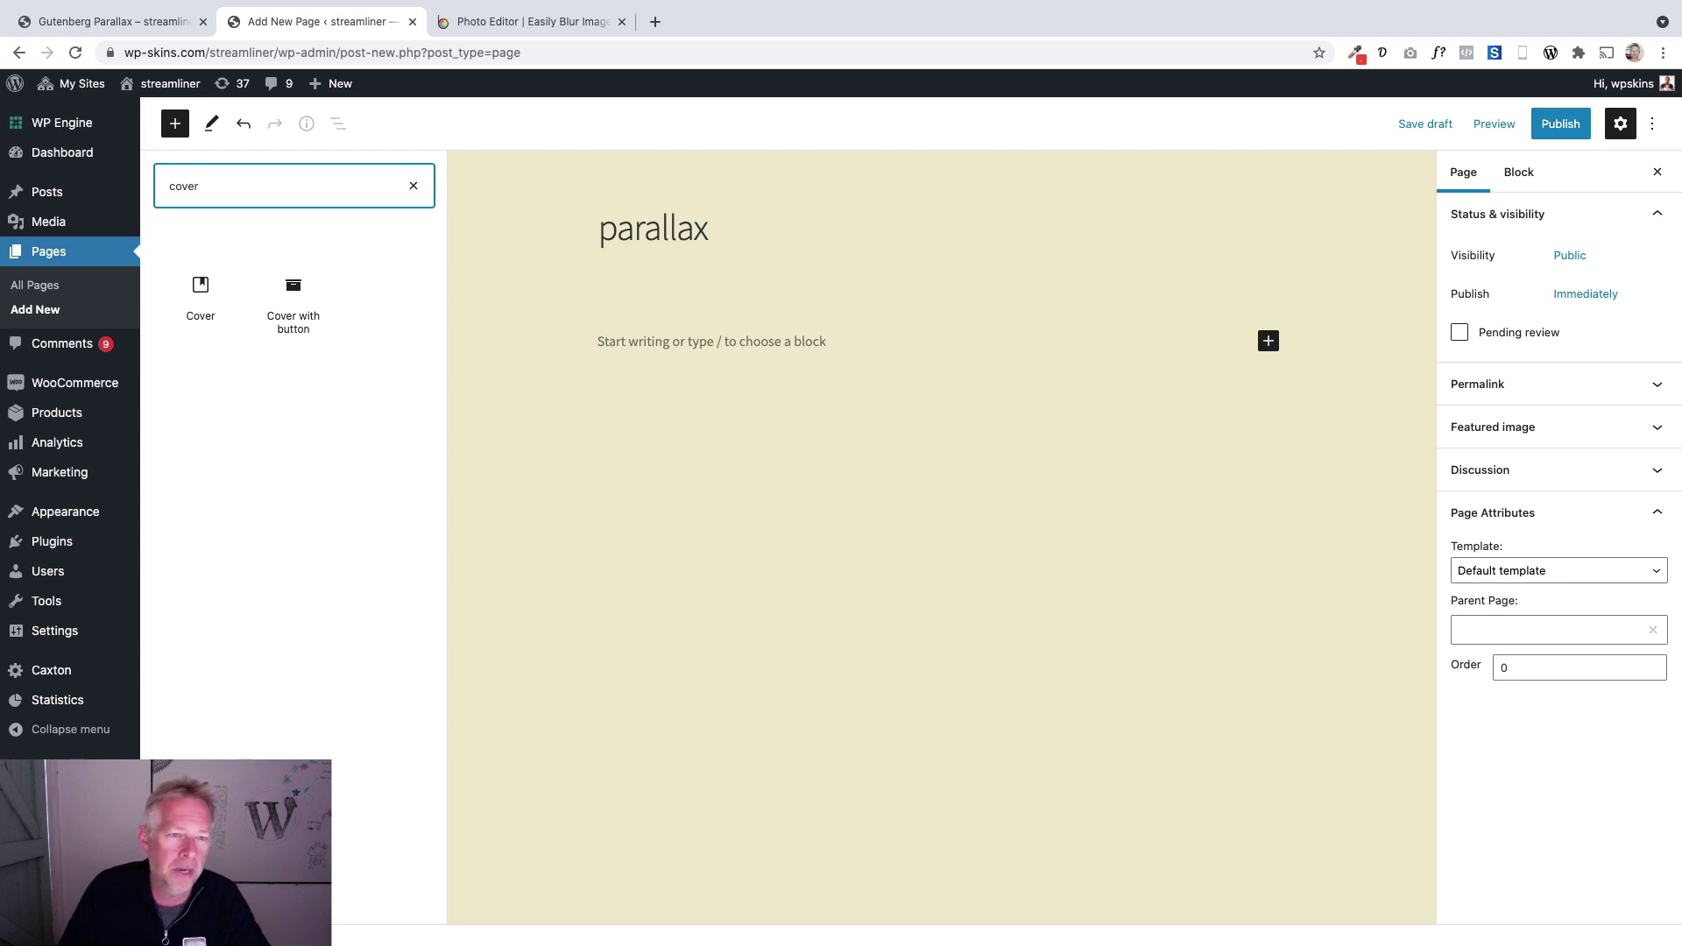
{"action": "mouse_move", "coordinate": [198, 285]}
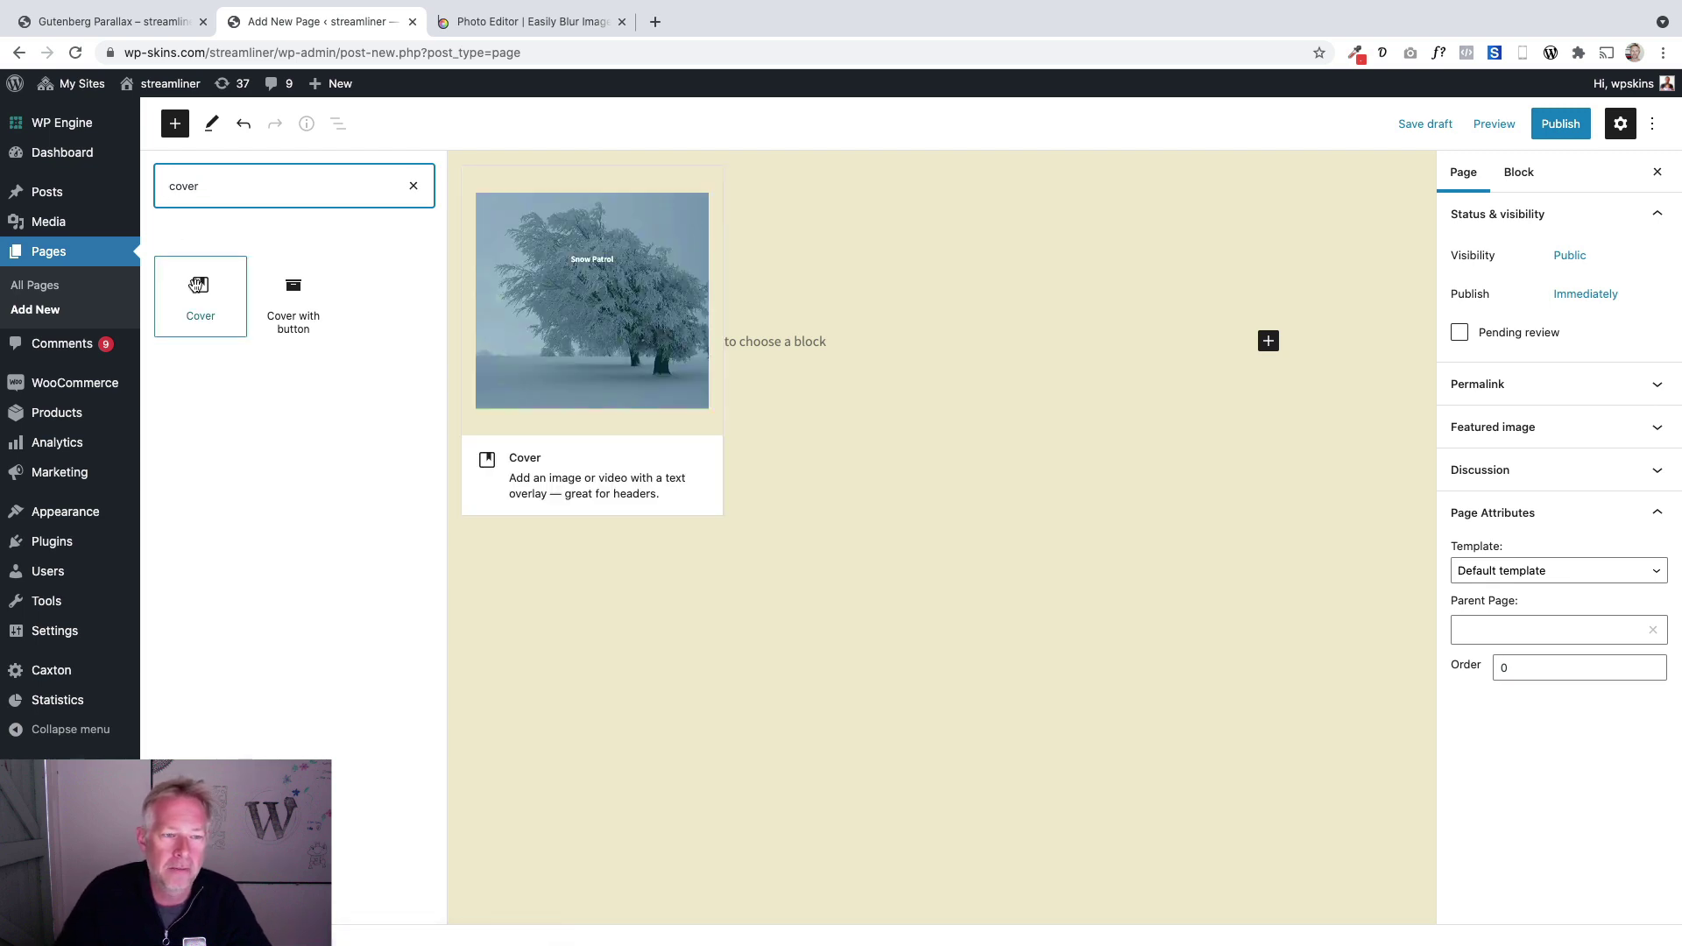
{"action": "left_click_drag", "start_coordinate": [198, 285], "coordinate": [664, 330]}
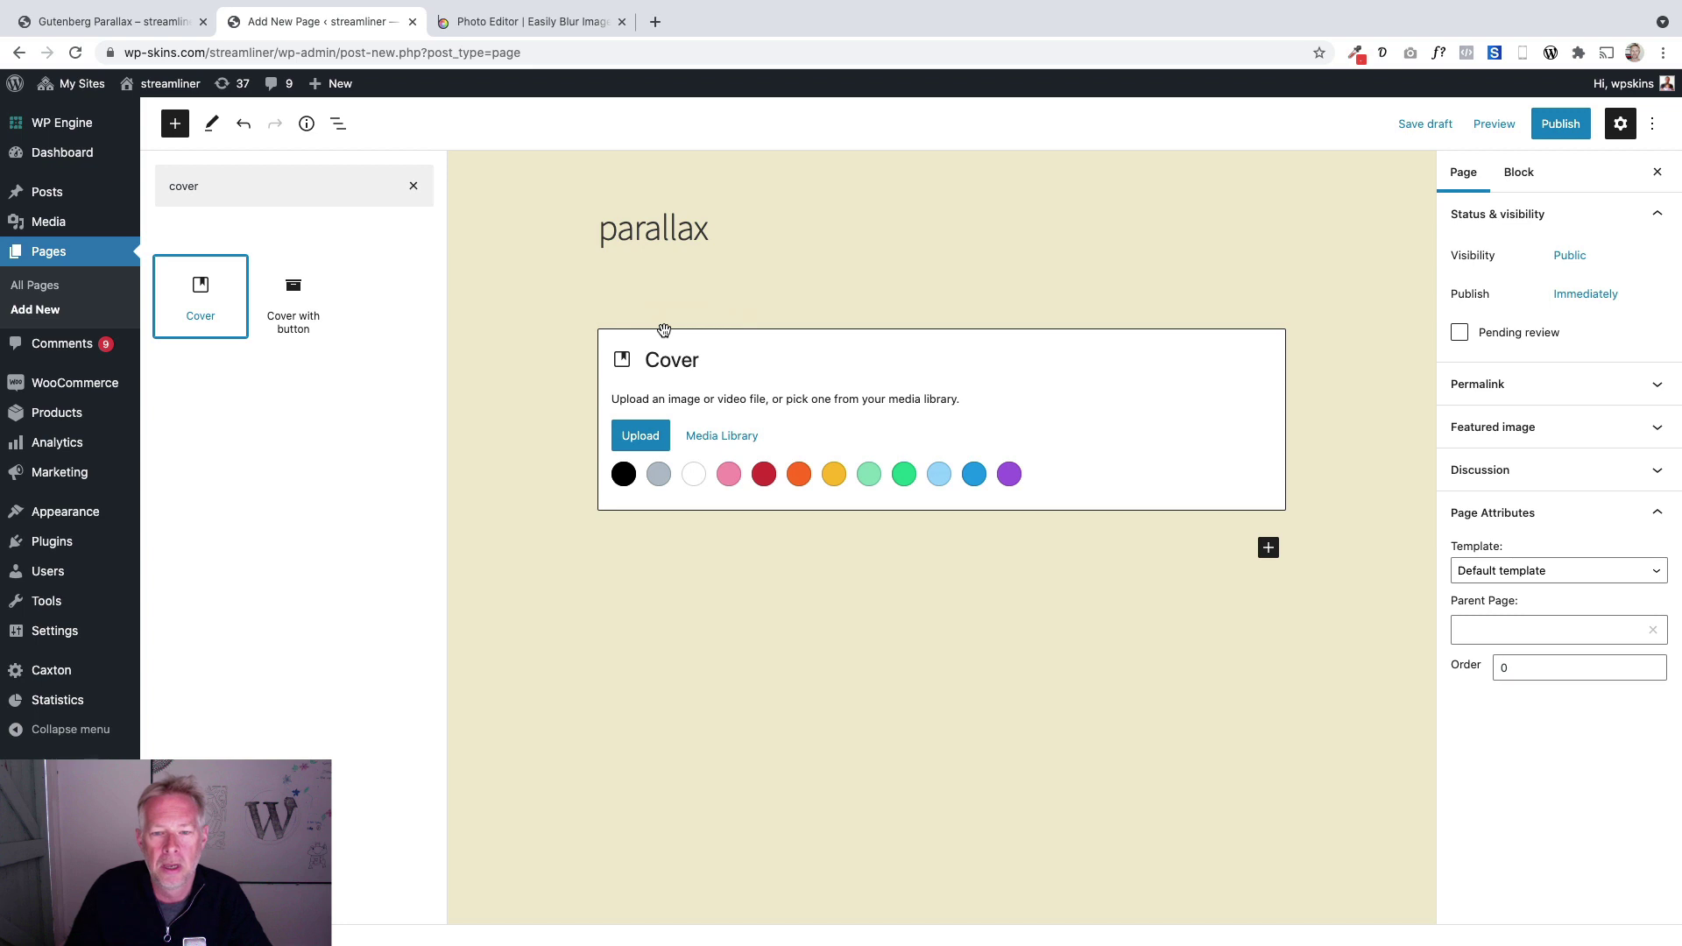
{"action": "left_click", "coordinate": [693, 435]}
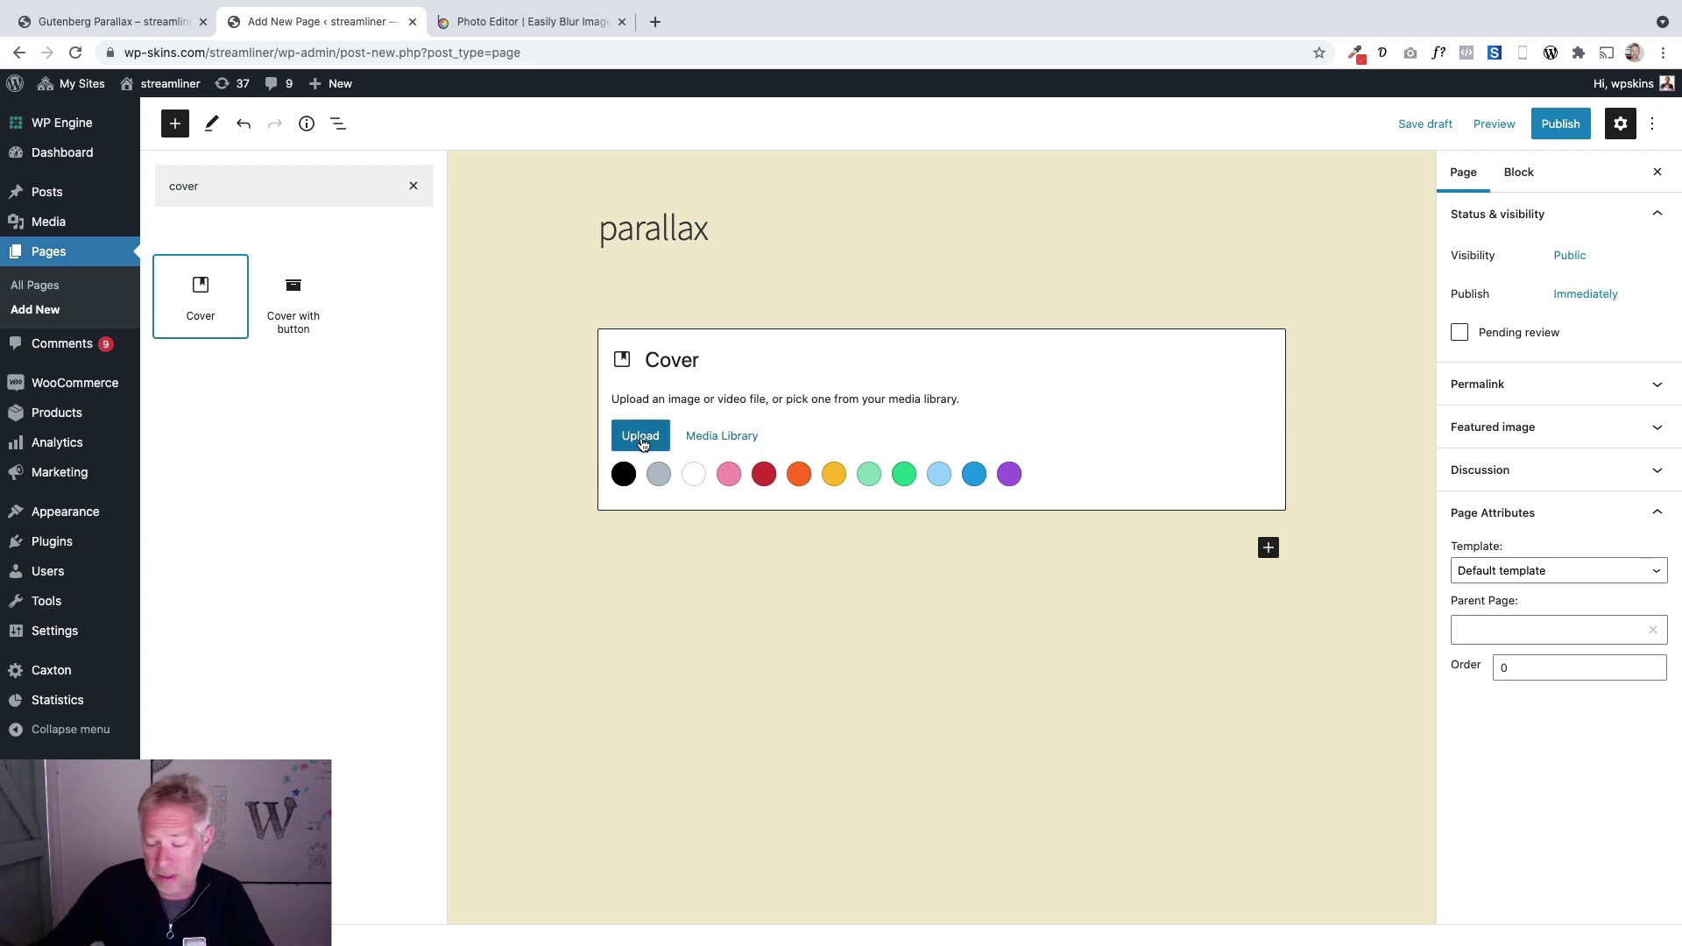
Set blurred-guitar.jpg from the Media Library as the Cover block's image.
{"action": "left_click", "coordinate": [710, 438]}
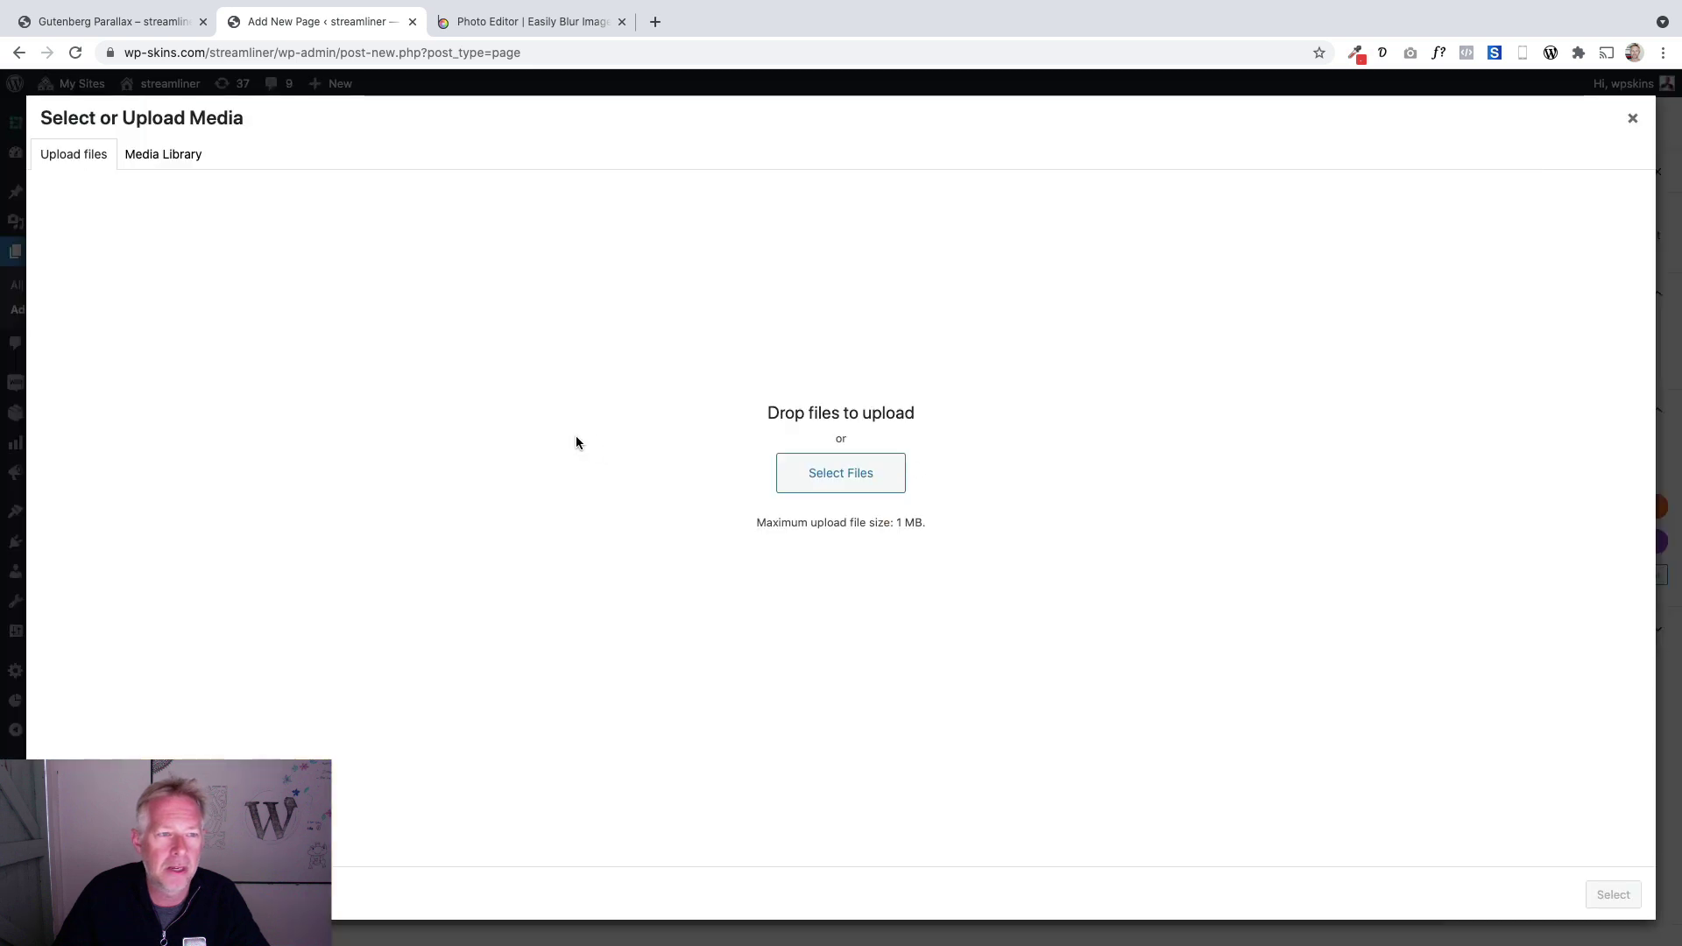
{"action": "left_click", "coordinate": [147, 160]}
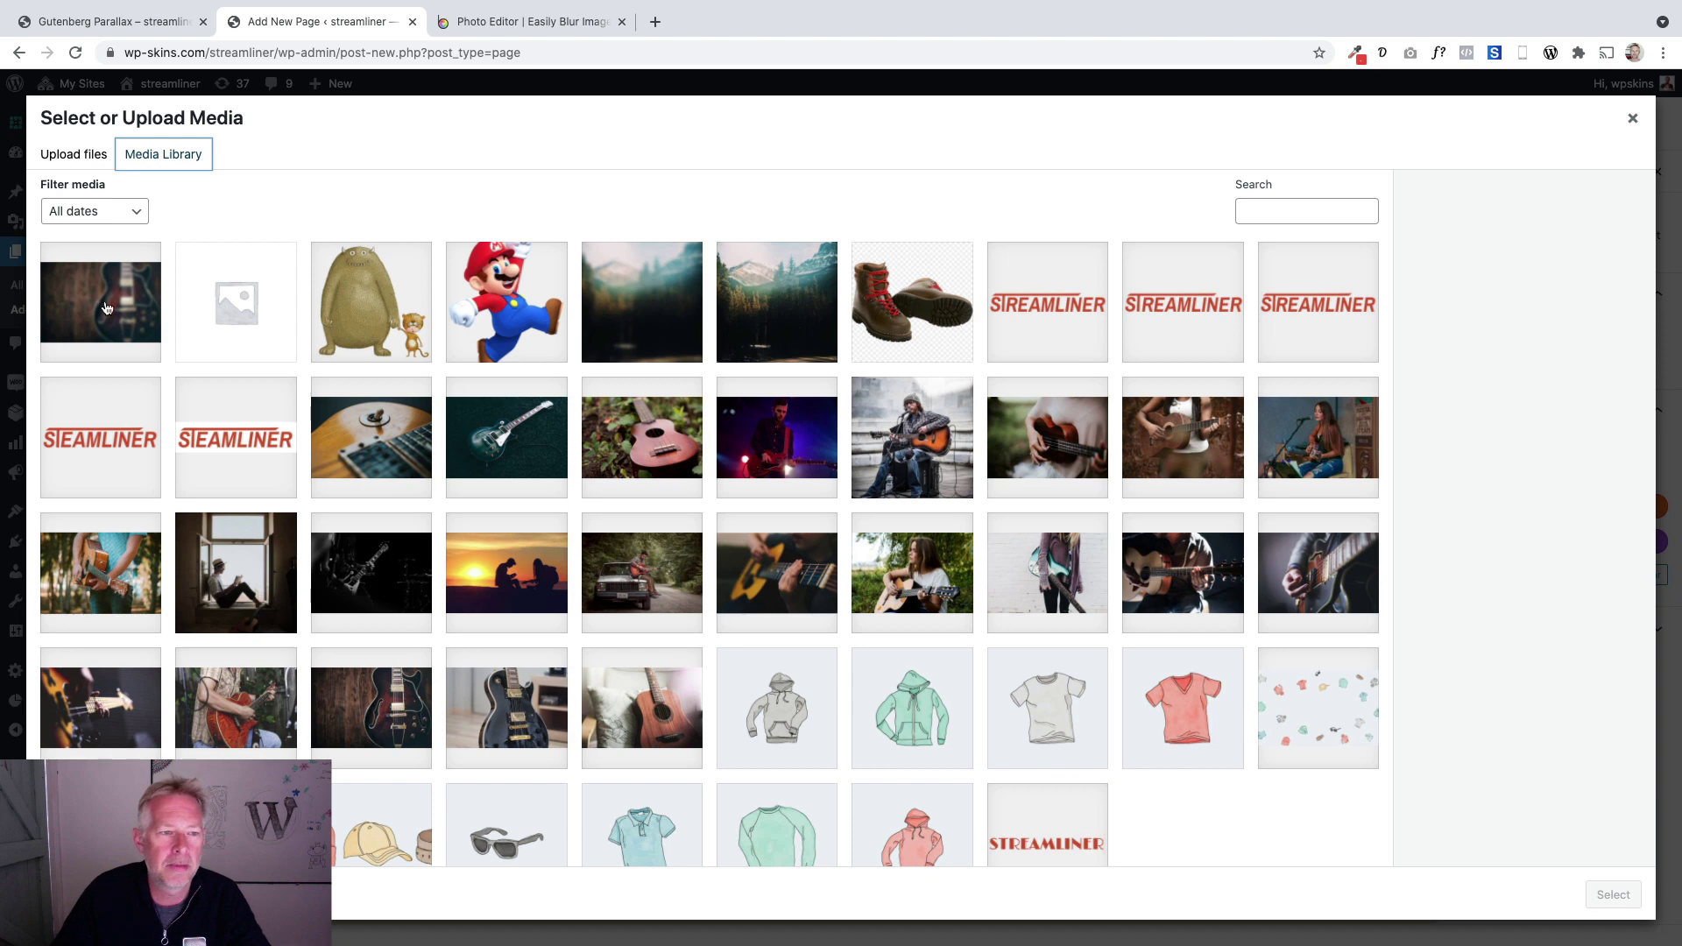
{"action": "left_click", "coordinate": [107, 308]}
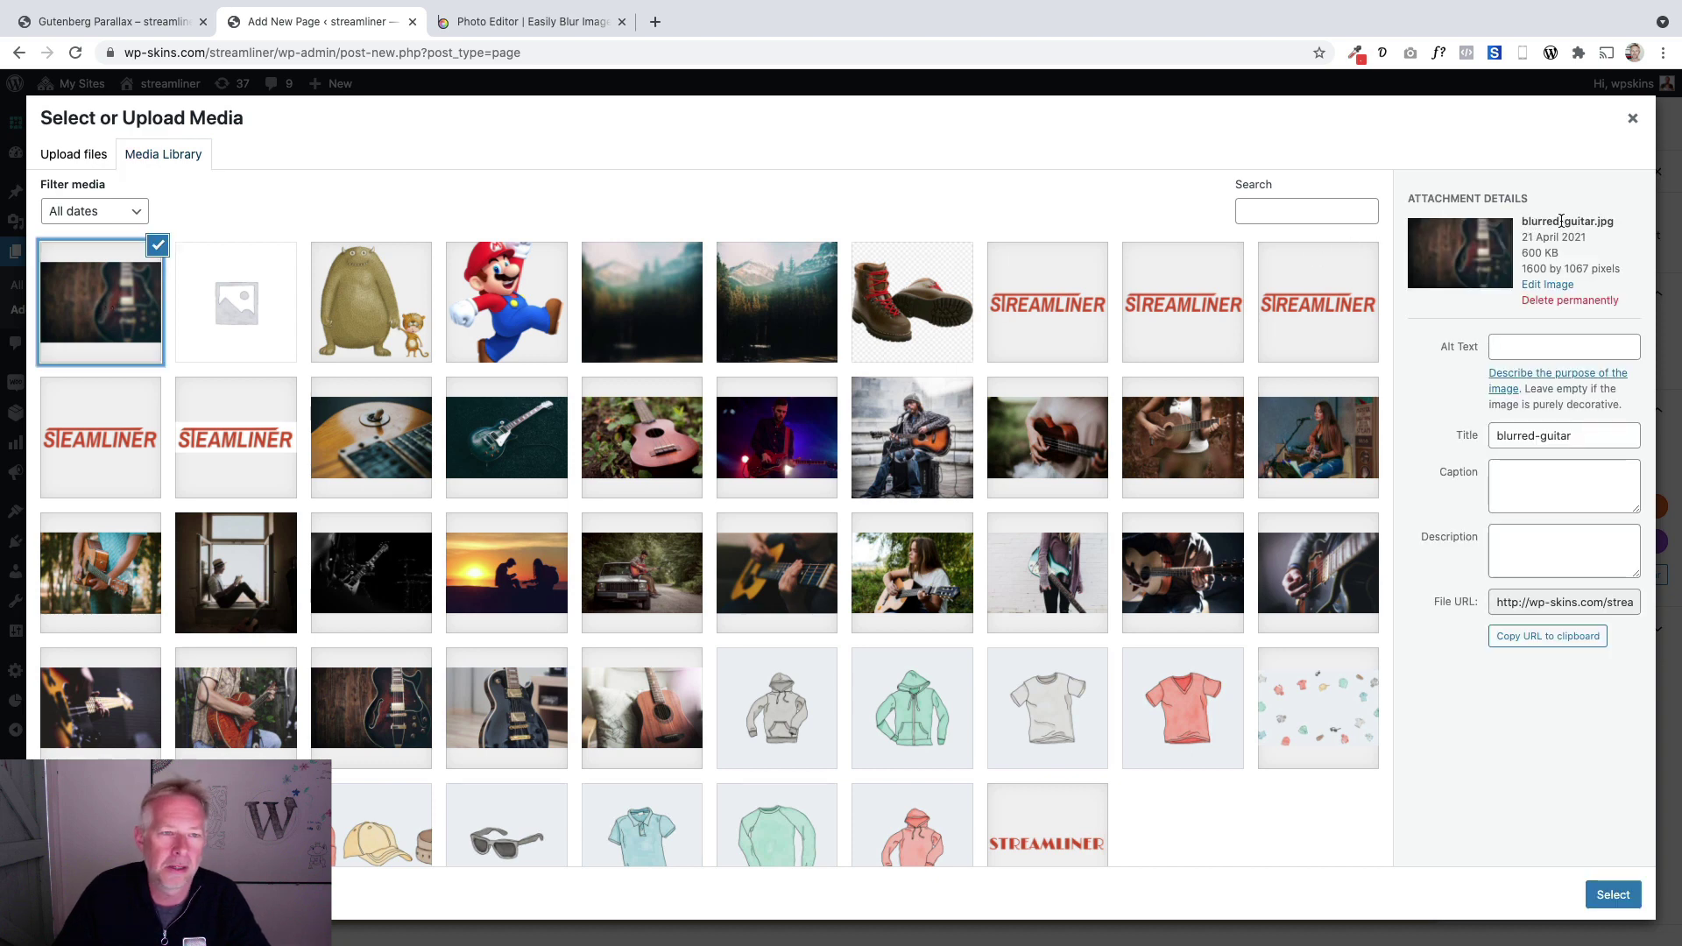
{"action": "left_click", "coordinate": [1617, 904]}
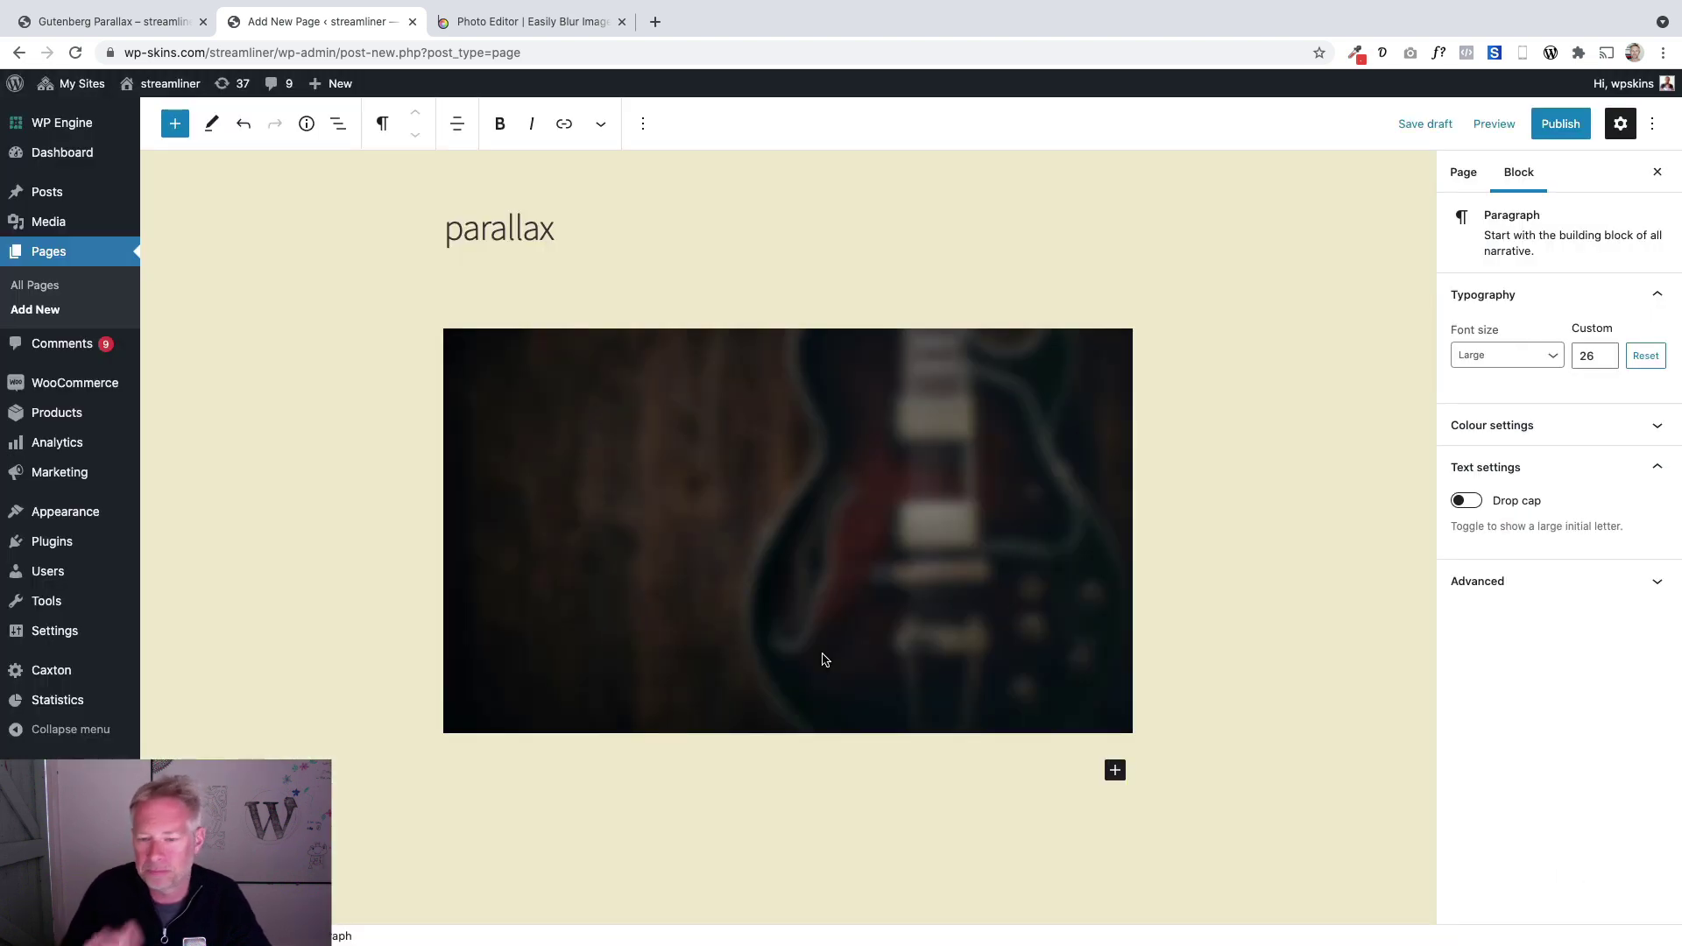
Copy the linked 'Click here' tagline from the live page and paste it into the cover.
{"action": "left_click", "coordinate": [146, 27]}
{"action": "left_click_drag", "start_coordinate": [1036, 218], "coordinate": [652, 218]}
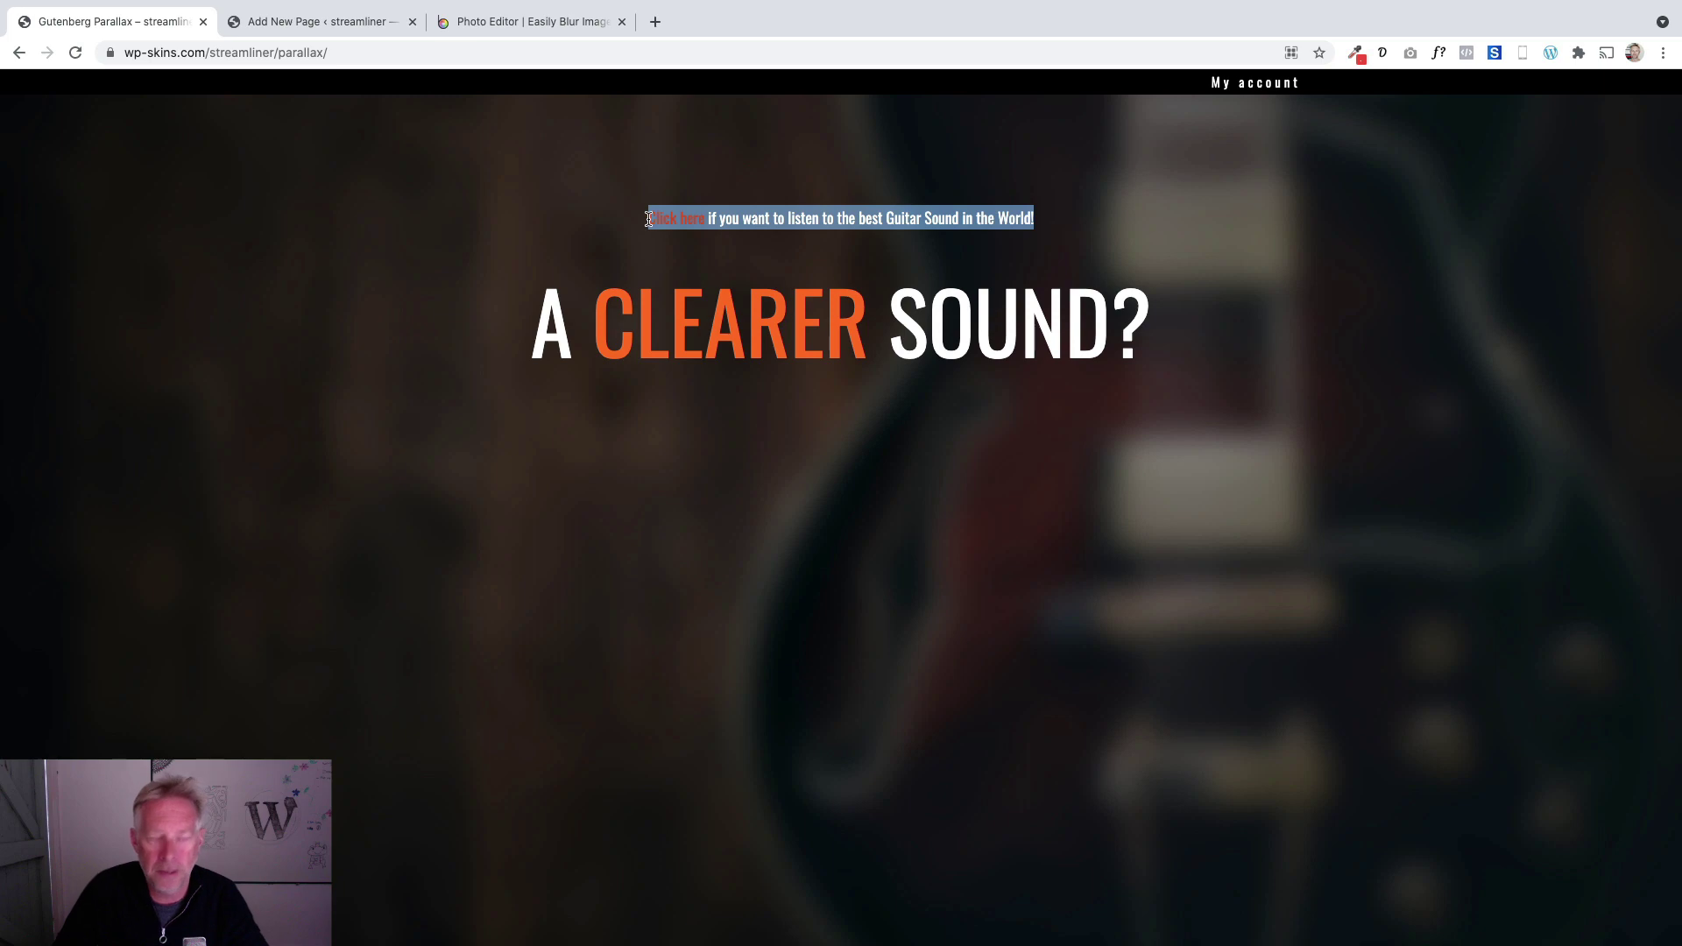
{"action": "left_click", "coordinate": [307, 26]}
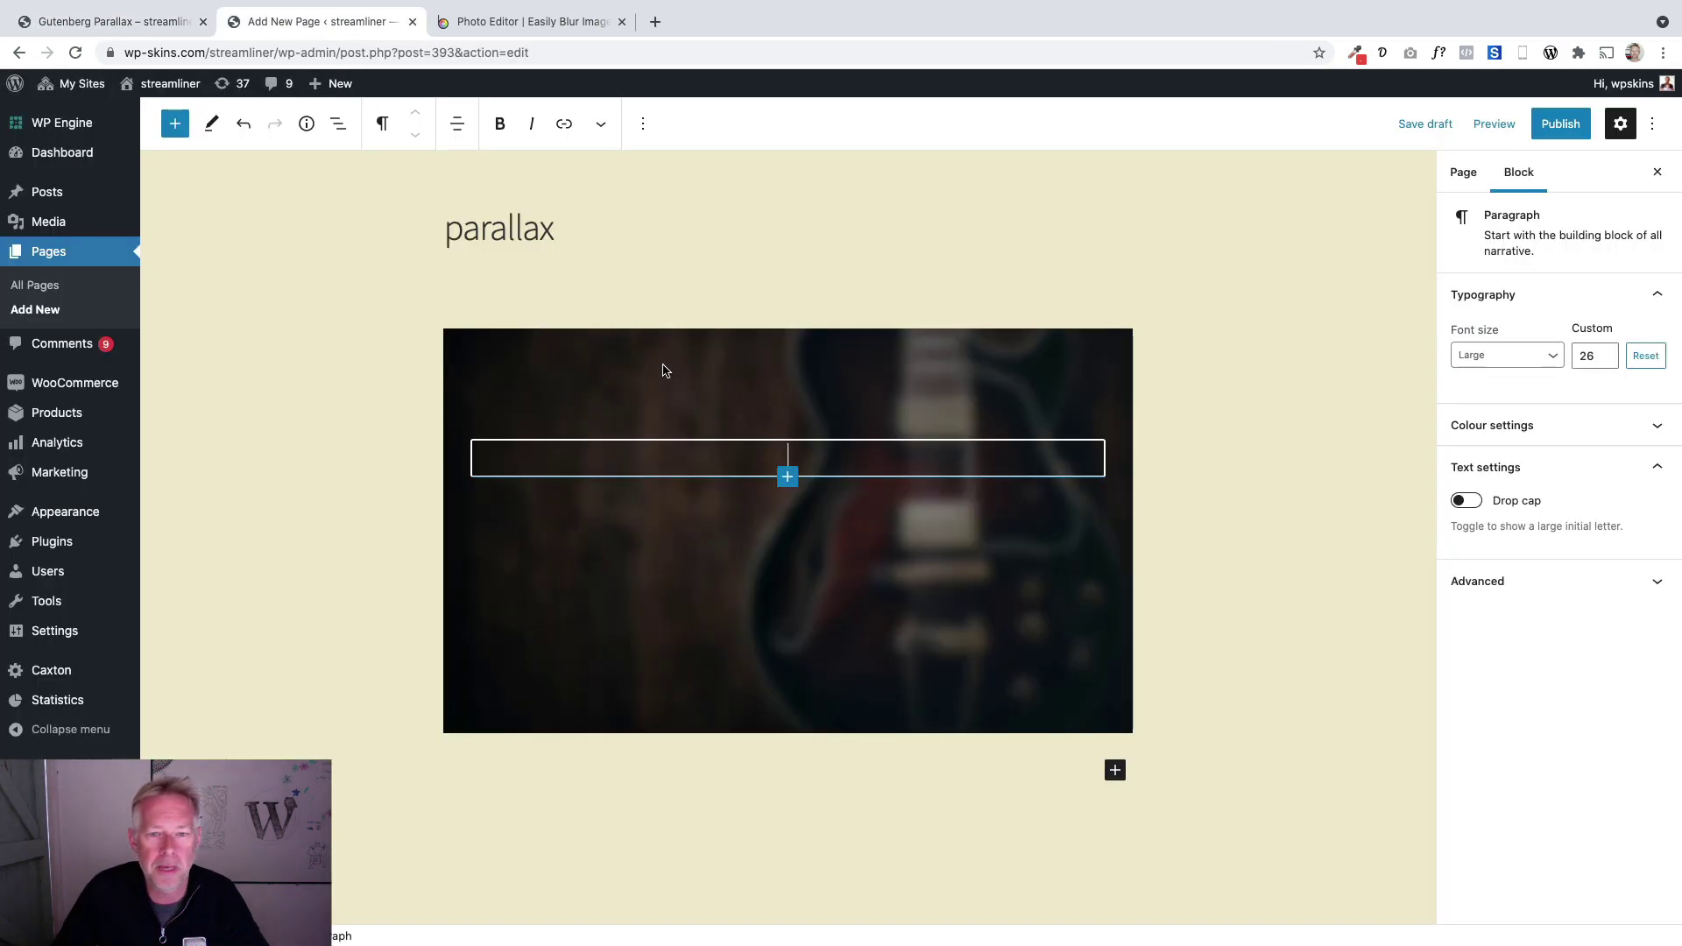
{"action": "type", "text": "Click here if you want to listen to the best Guitar Sound in the World!"}
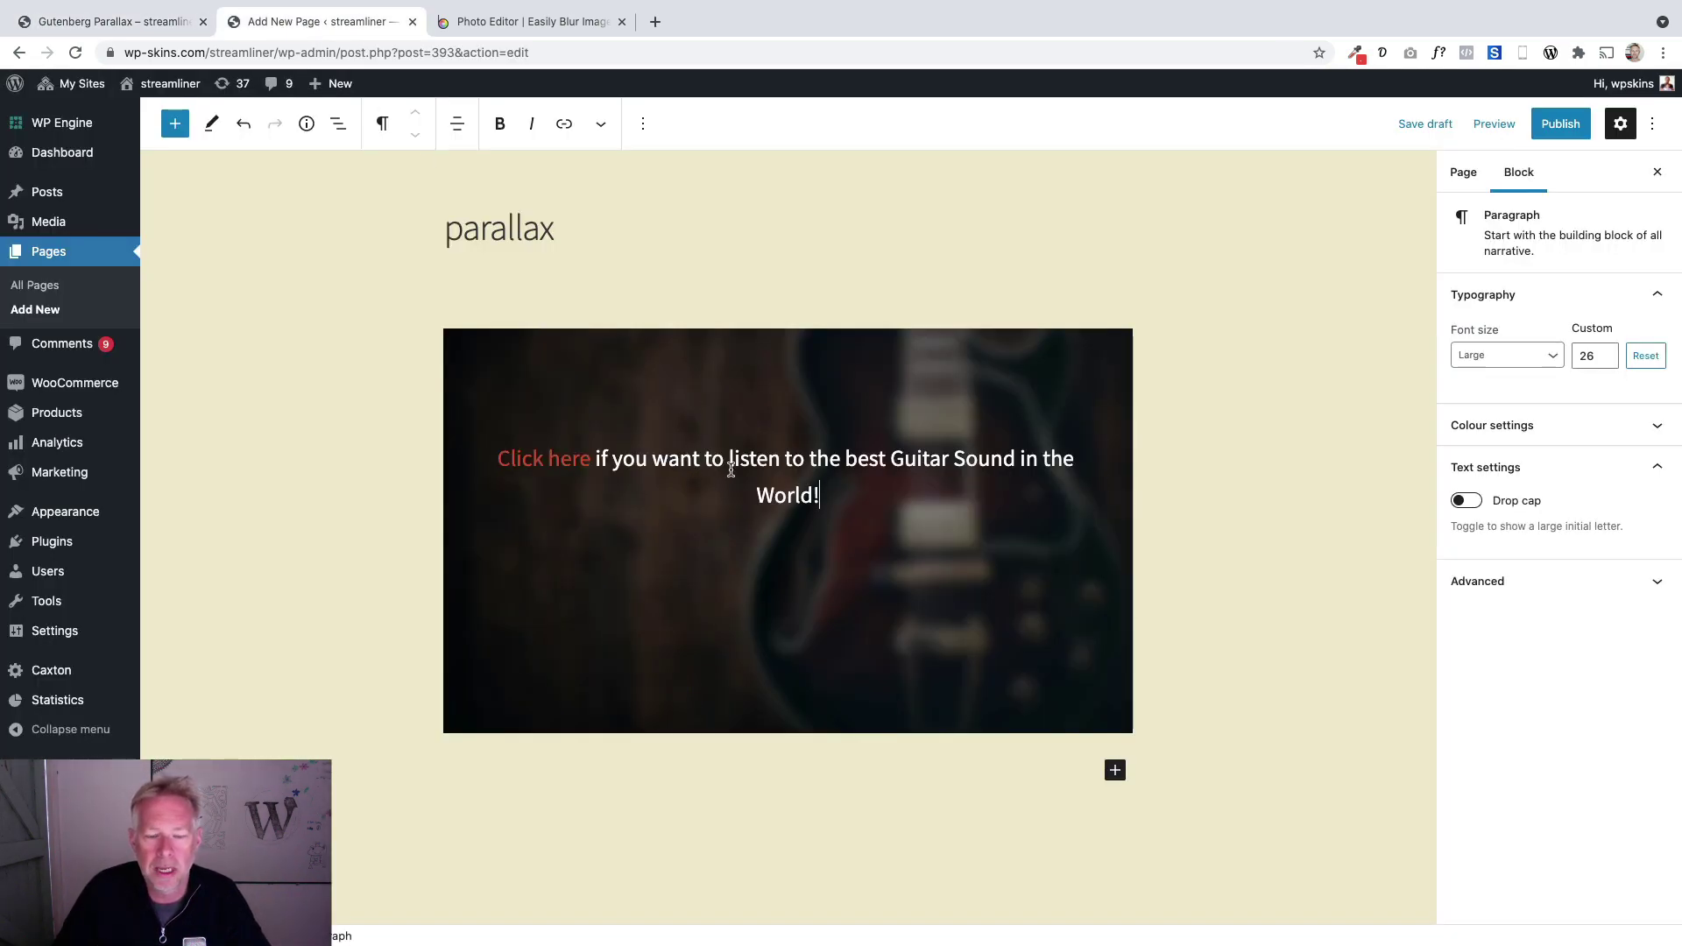
Copy the A CLEARER SOUND? headline and drop a new Paragraph block under 'World!'.
{"action": "left_click", "coordinate": [114, 22]}
{"action": "left_click_drag", "start_coordinate": [526, 326], "coordinate": [1141, 330]}
{"action": "key", "text": "super+c"}
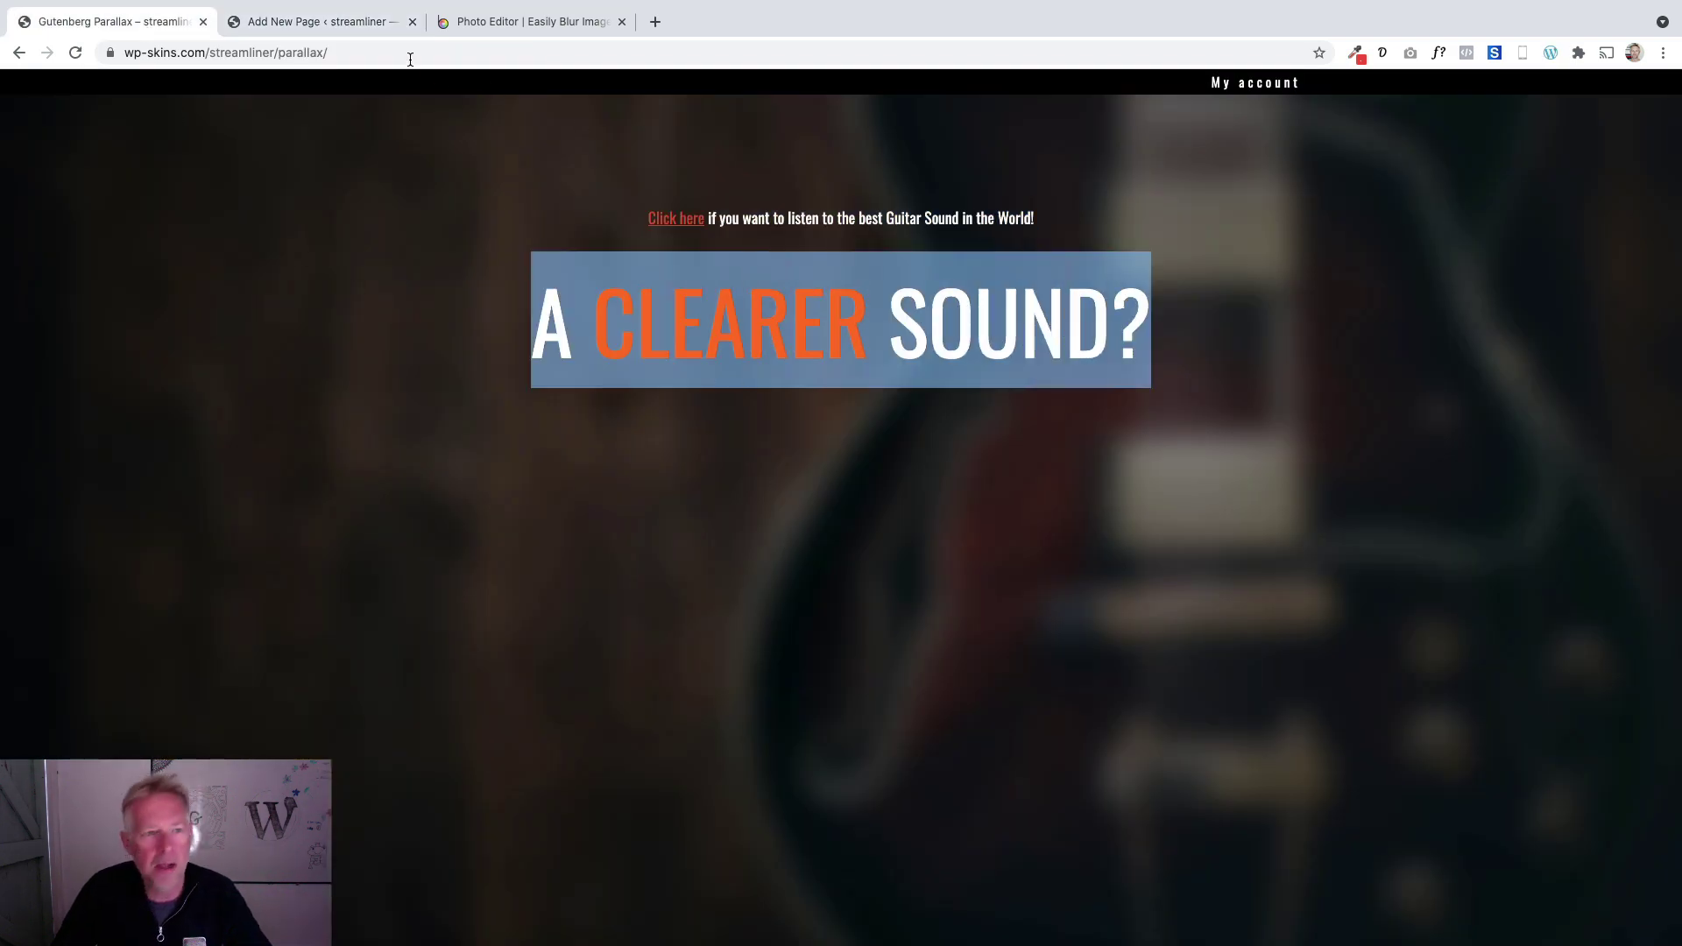
{"action": "left_click", "coordinate": [324, 24]}
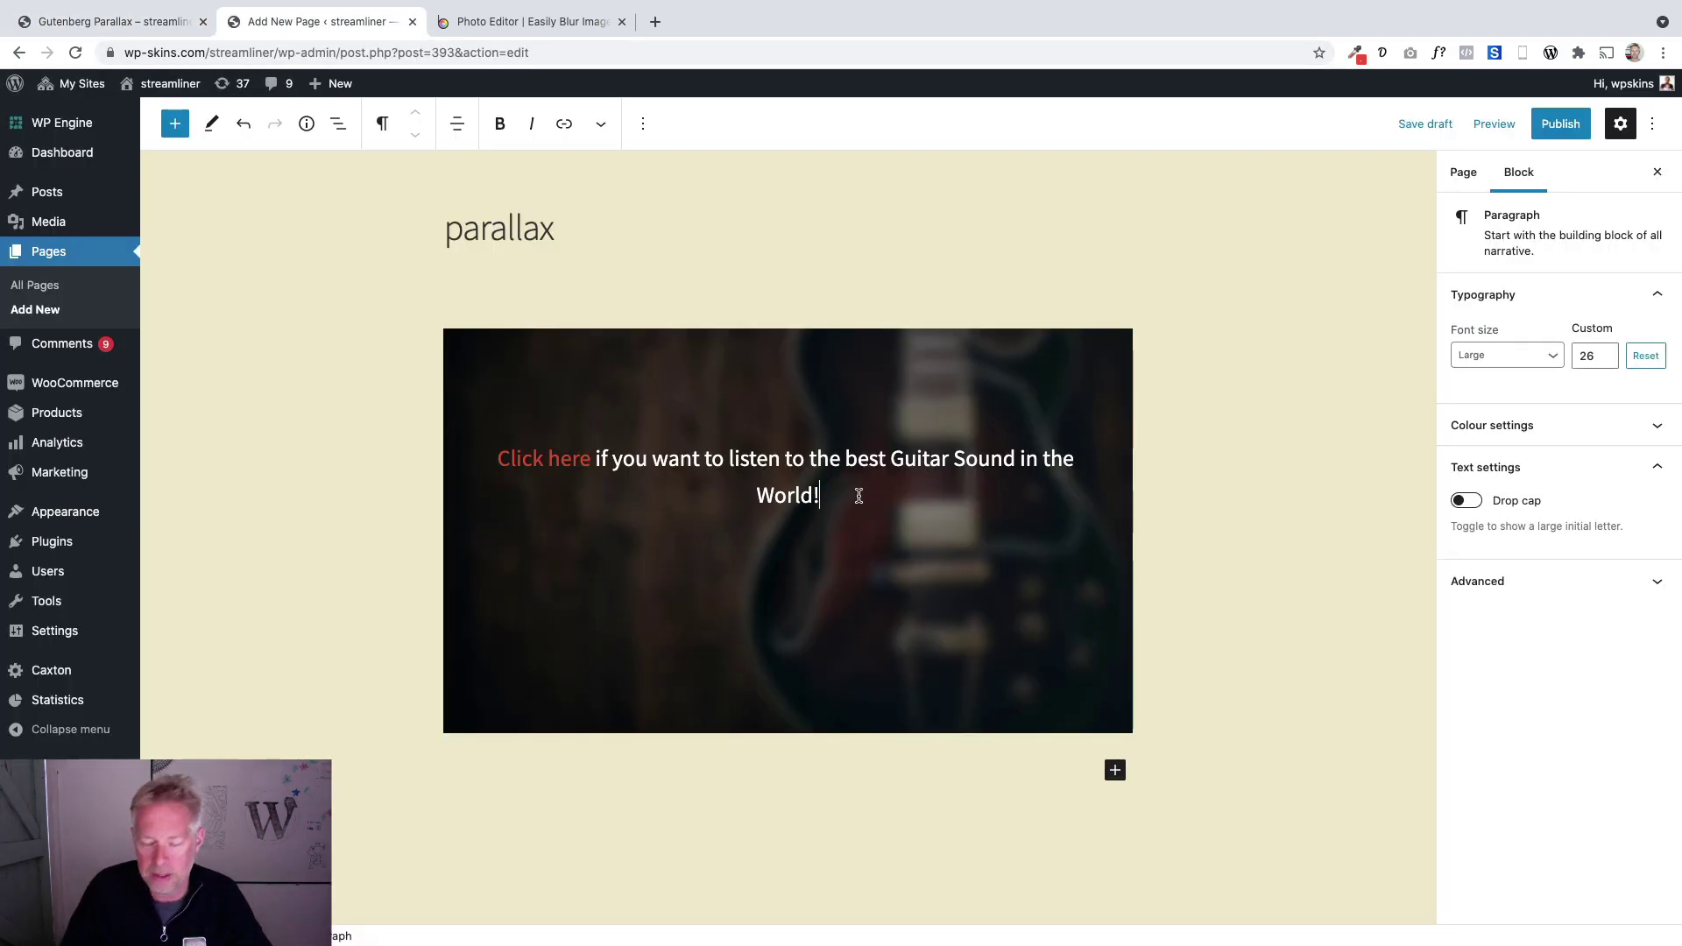
{"action": "left_click", "coordinate": [174, 124]}
{"action": "left_click_drag", "start_coordinate": [206, 486], "coordinate": [944, 524]}
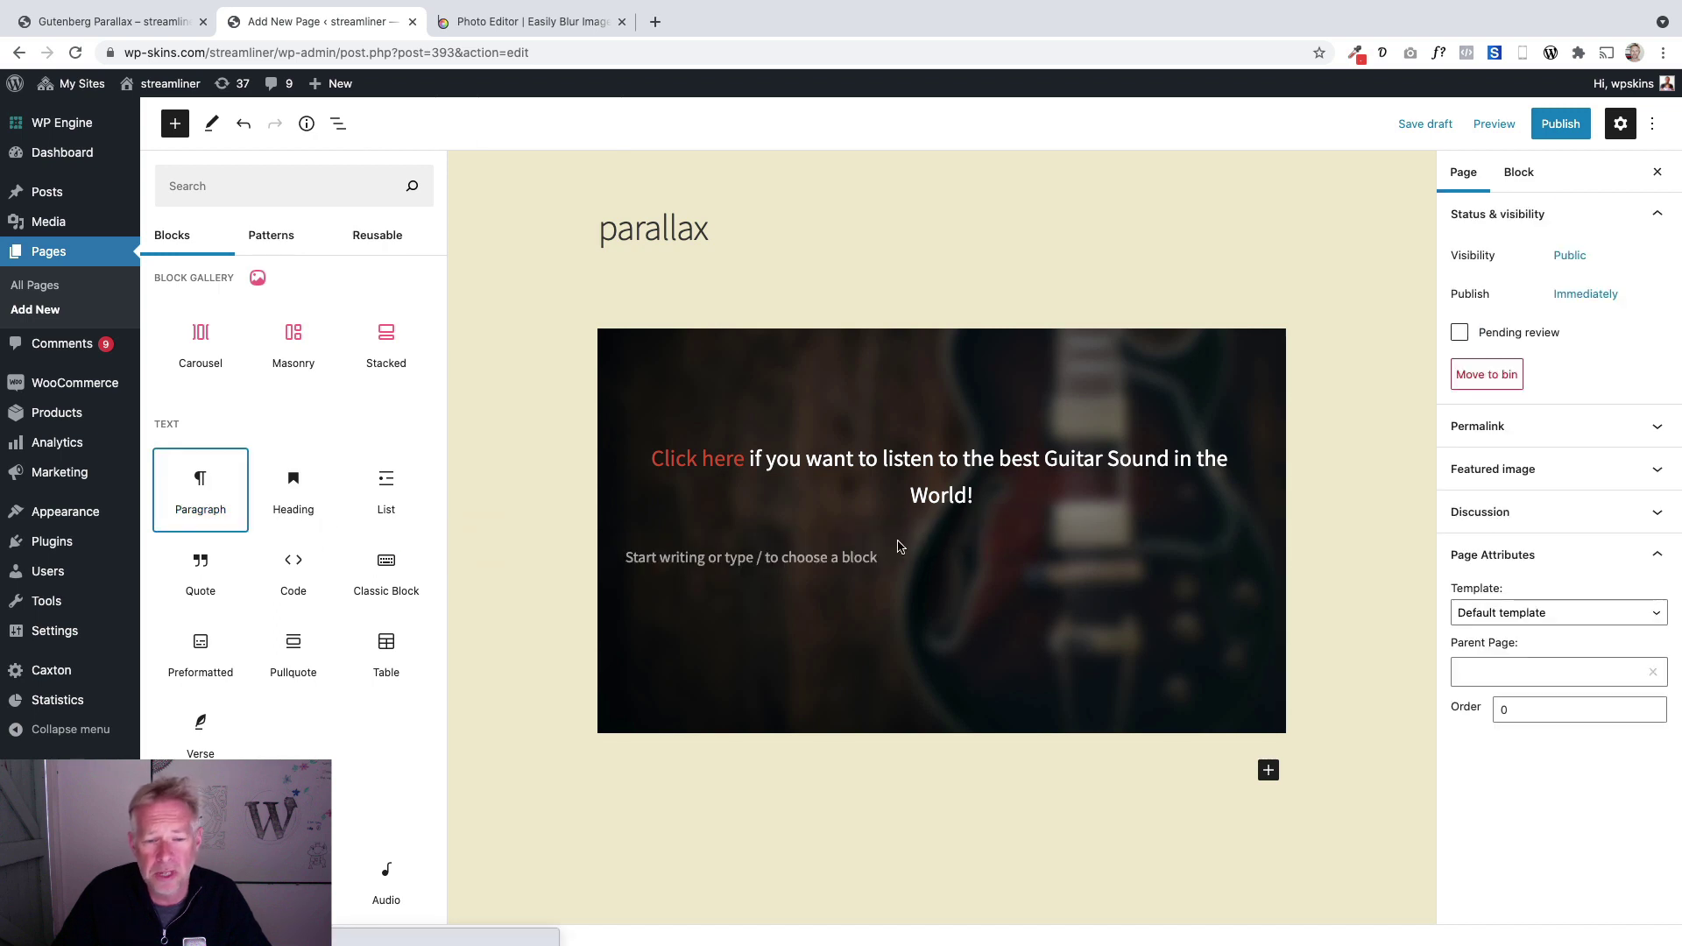
Paste 'A CLEARER SOUND?' into the new paragraph and centre-align it.
{"action": "left_click", "coordinate": [822, 553]}
{"action": "key", "text": "super+v"}
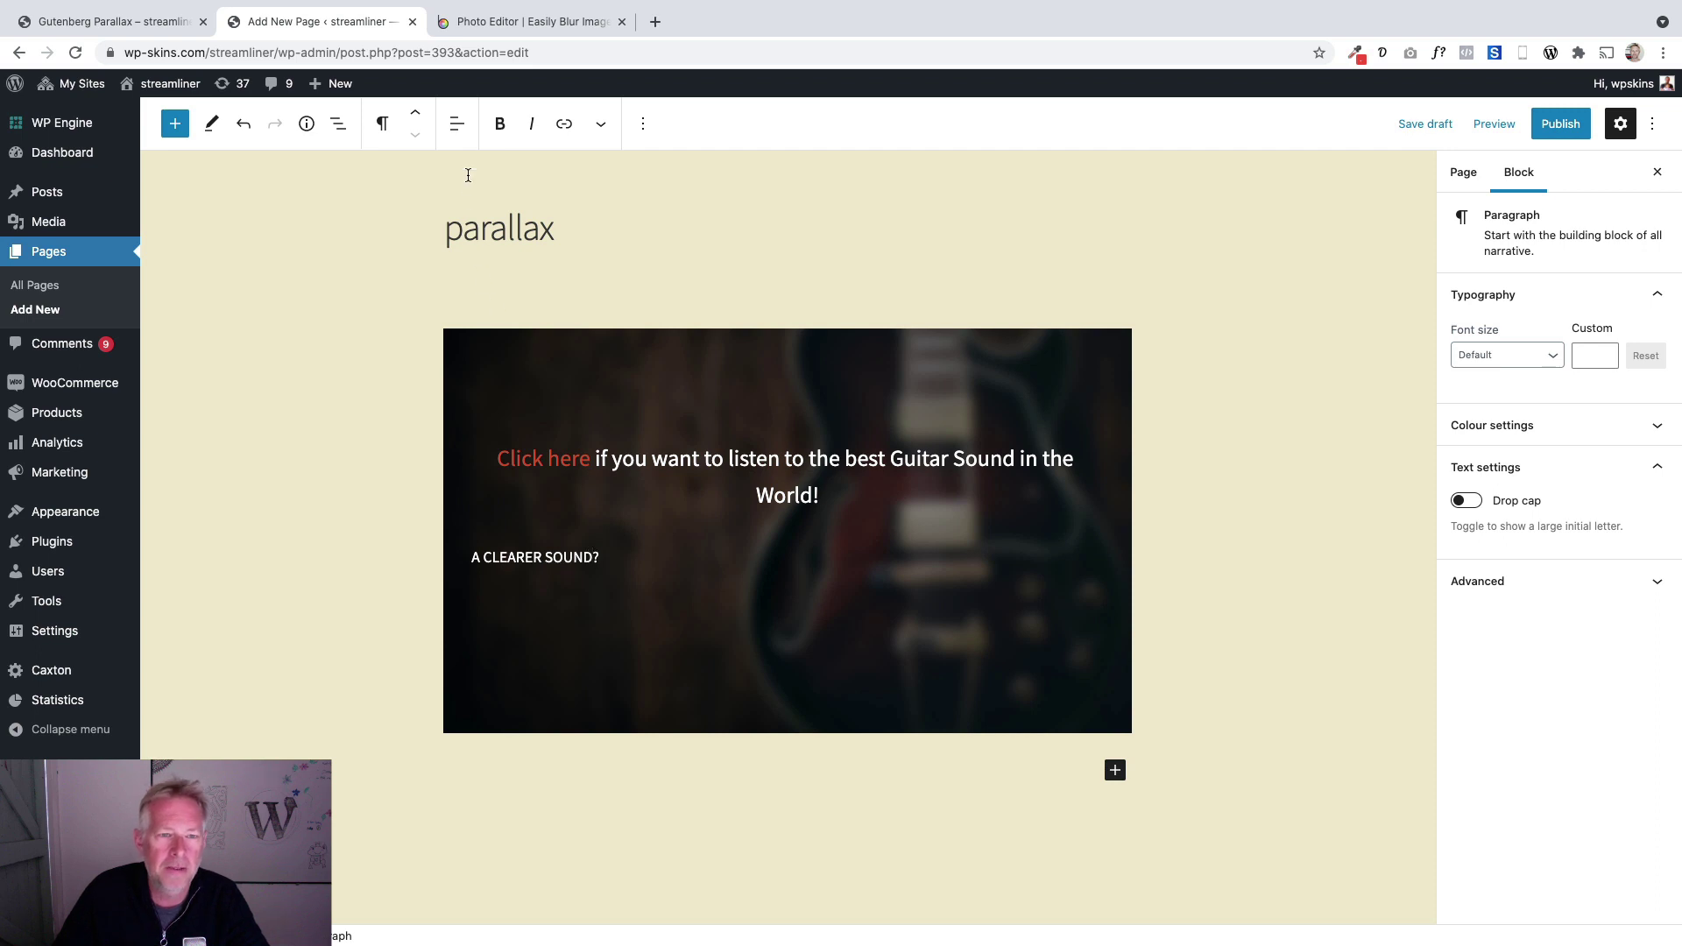
{"action": "left_click", "coordinate": [456, 123]}
{"action": "left_click", "coordinate": [481, 212]}
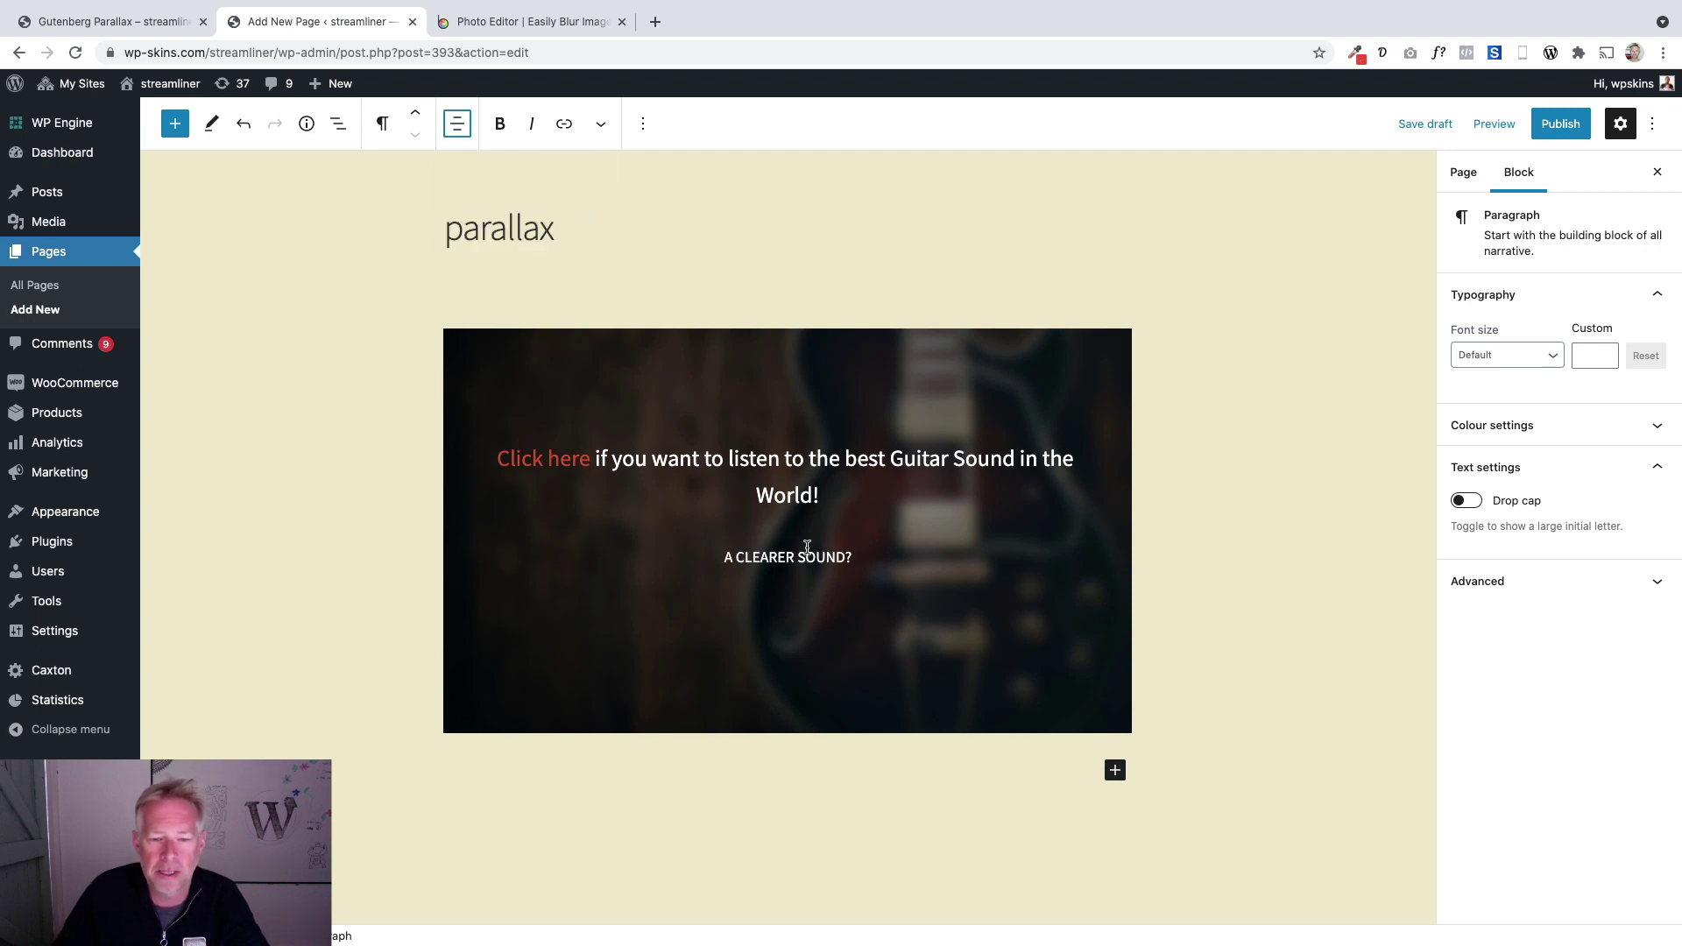
Compare with the live page, then enlarge the heading with a large custom font size.
{"action": "left_click", "coordinate": [162, 21]}
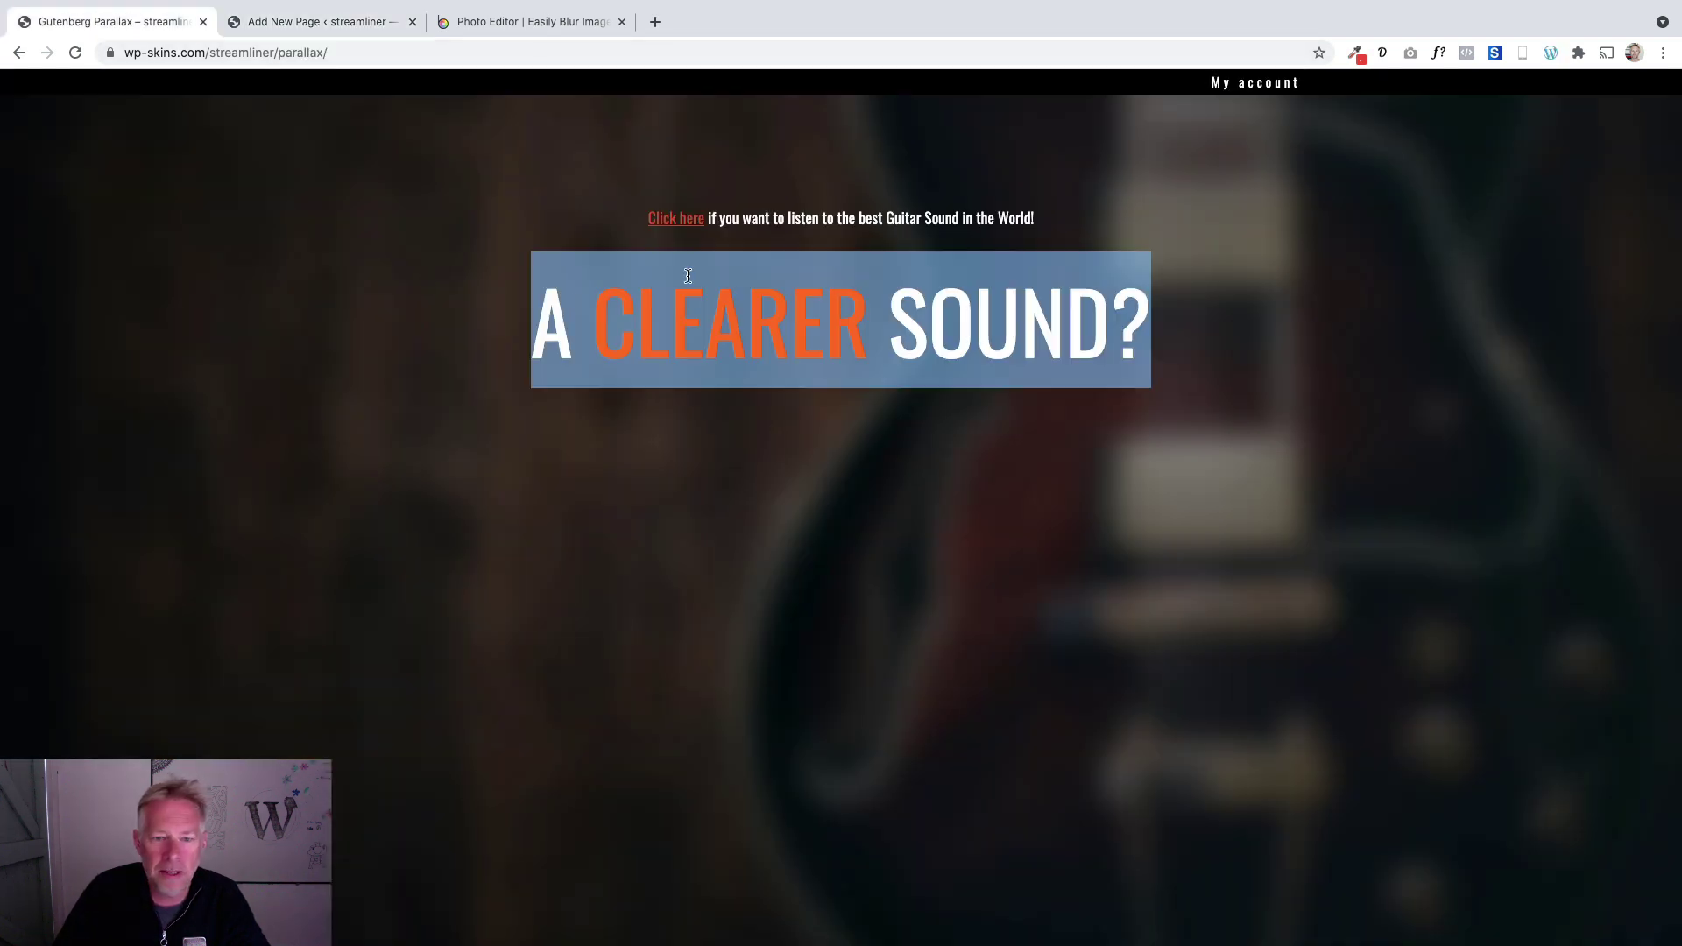
{"action": "left_click", "coordinate": [770, 298]}
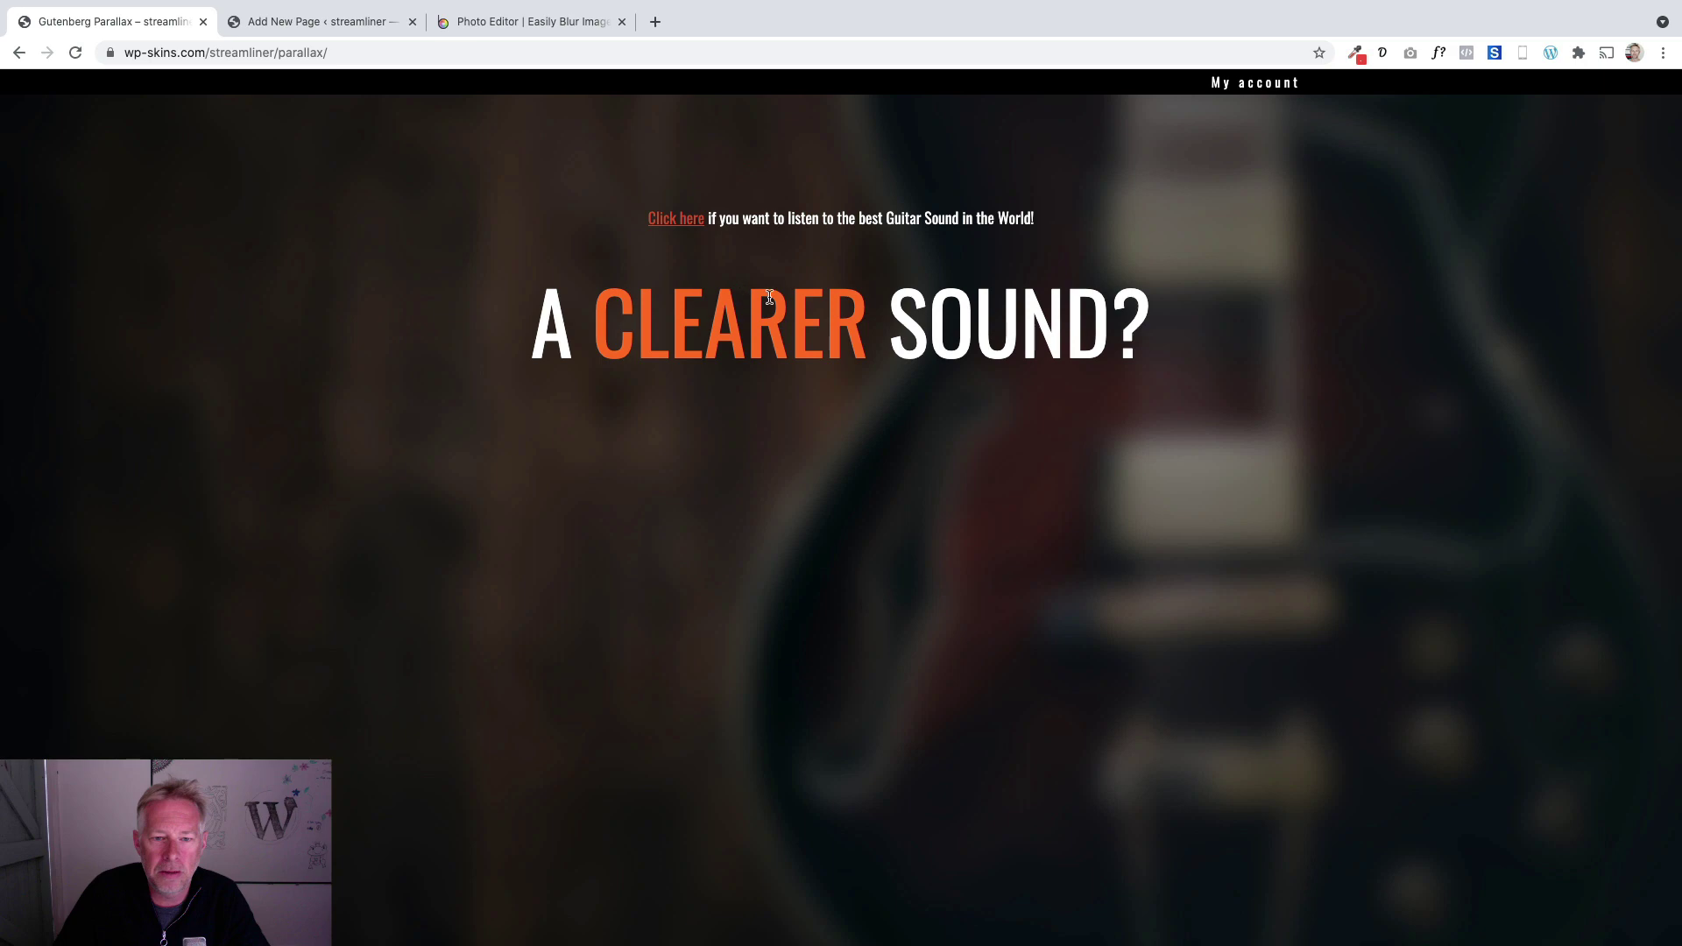
{"action": "left_click", "coordinate": [250, 29]}
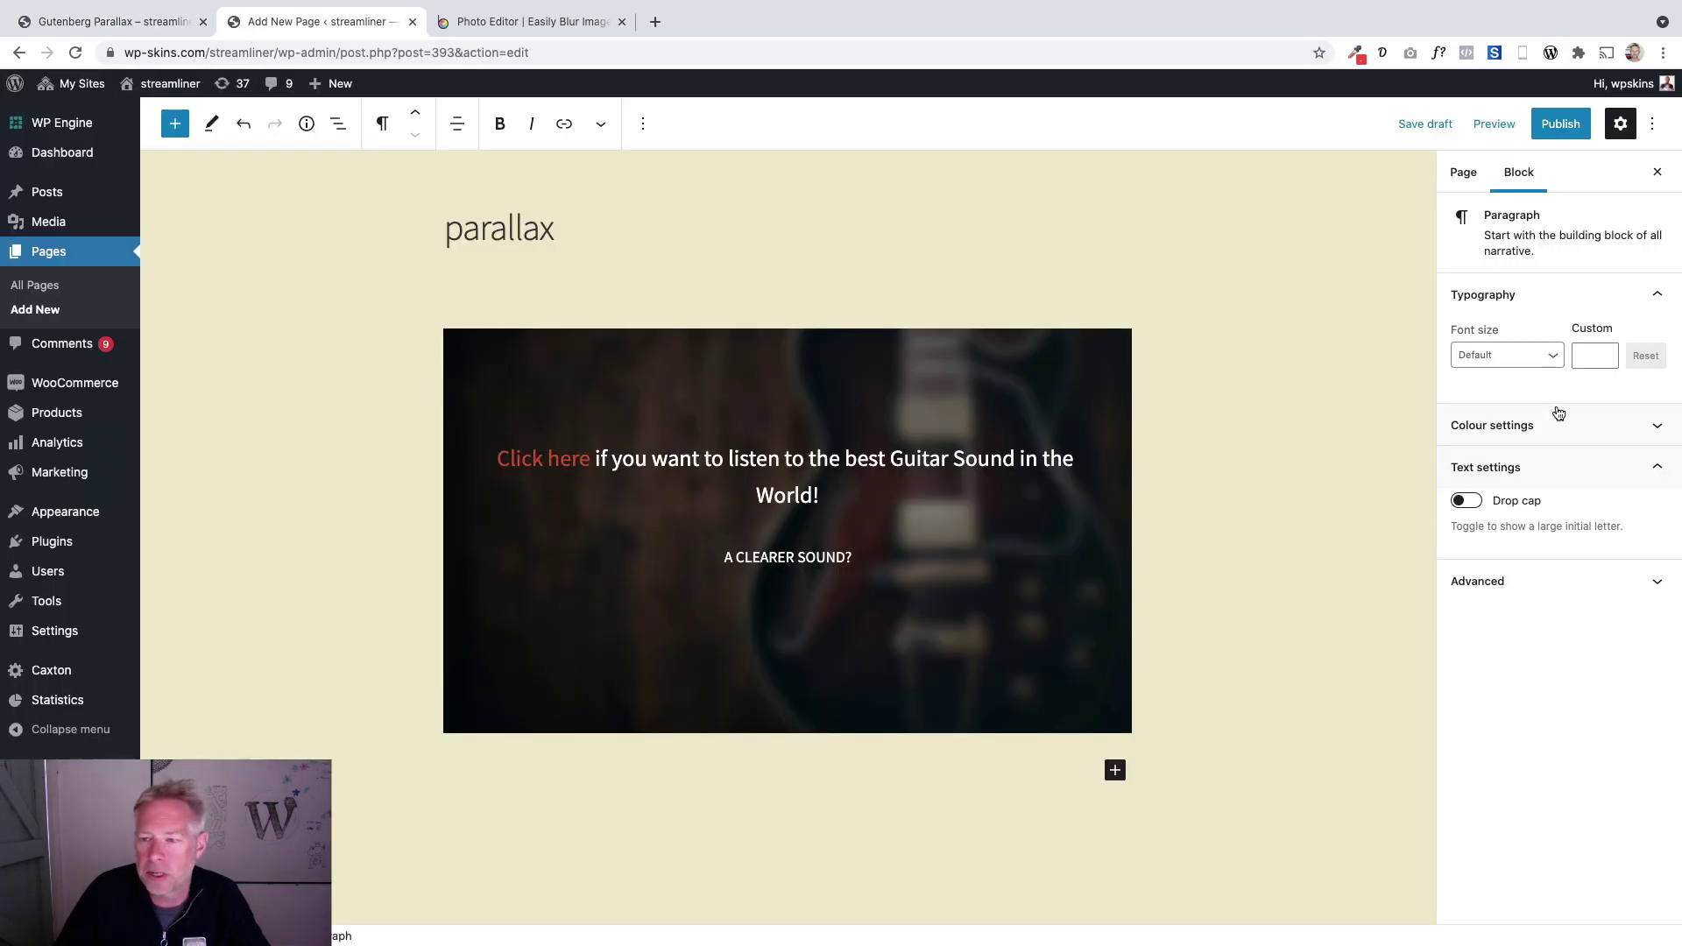
{"action": "left_click", "coordinate": [1603, 357]}
{"action": "type", "text": "3"}
{"action": "left_click_drag", "start_coordinate": [1605, 353], "coordinate": [1604, 363]}
Select the Click here paragraph and compare the CLEARER styling on the live page.
{"action": "left_click", "coordinate": [936, 462]}
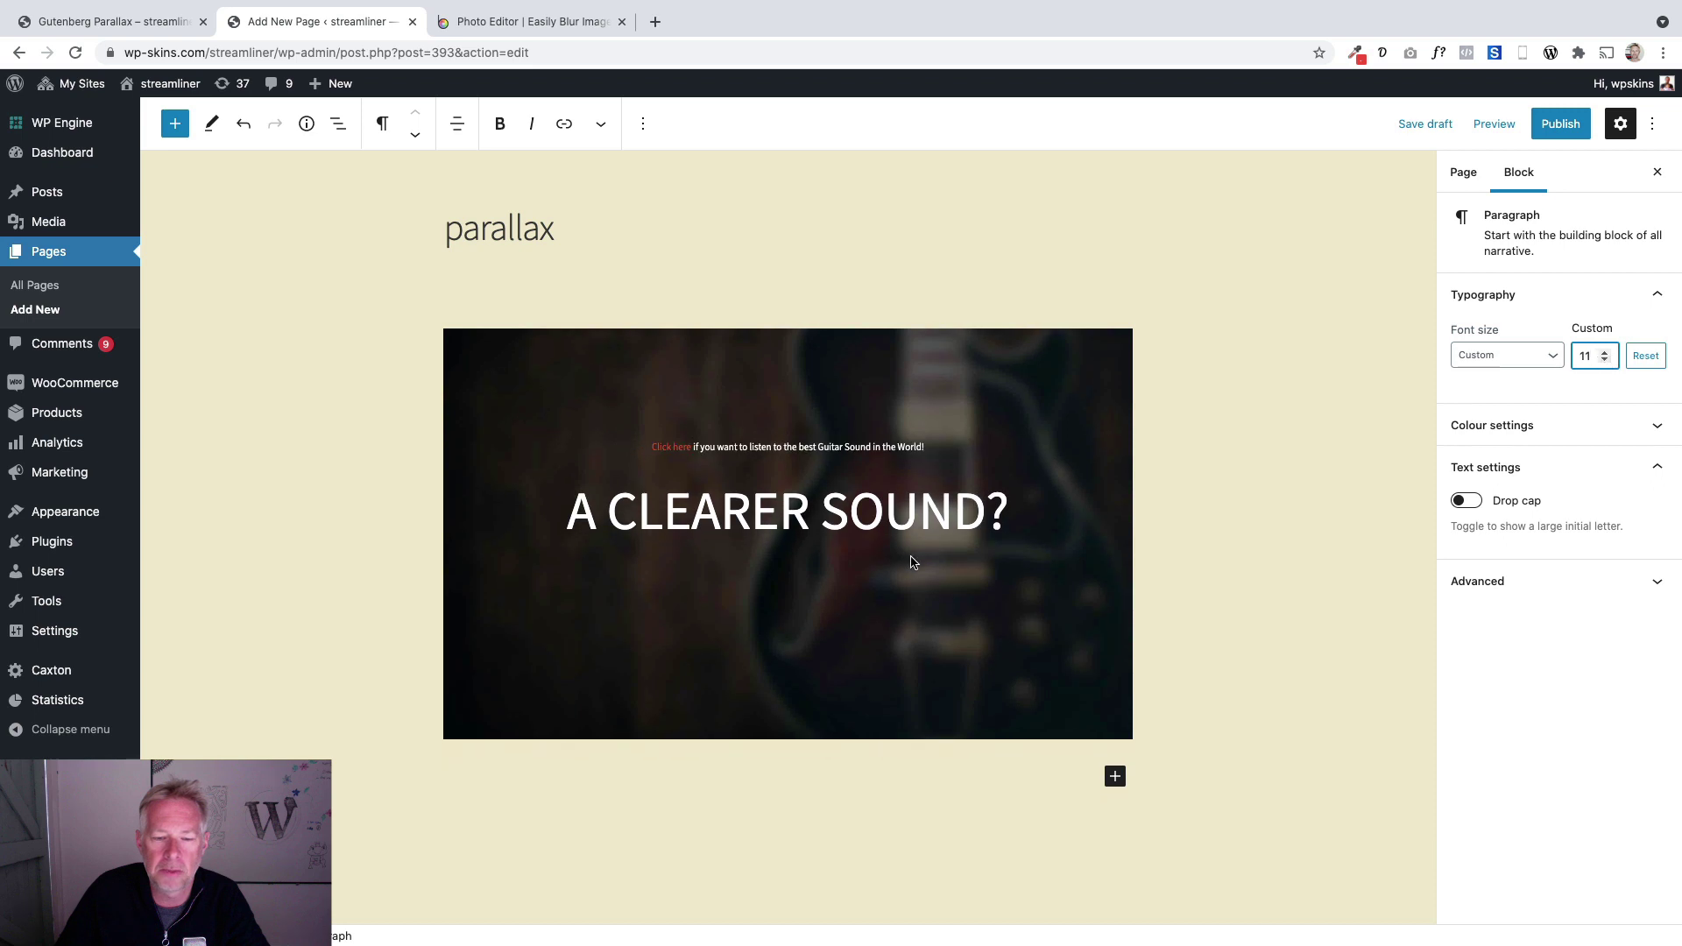
{"action": "left_click", "coordinate": [158, 22]}
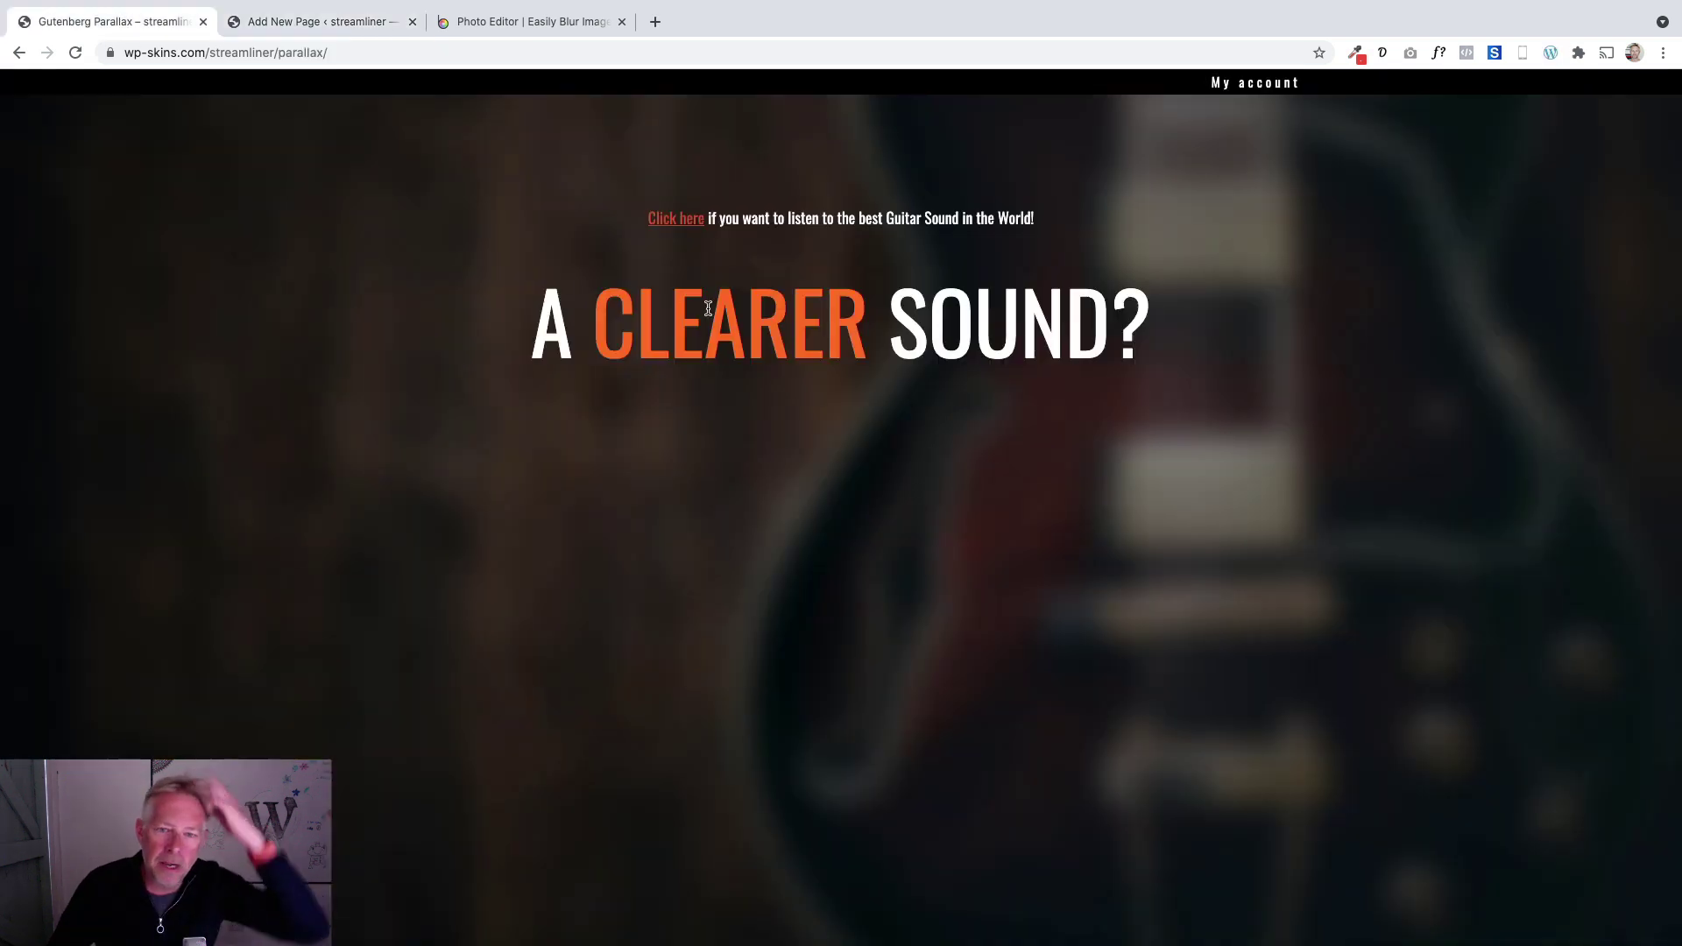
{"action": "left_click_drag", "start_coordinate": [583, 326], "coordinate": [888, 326]}
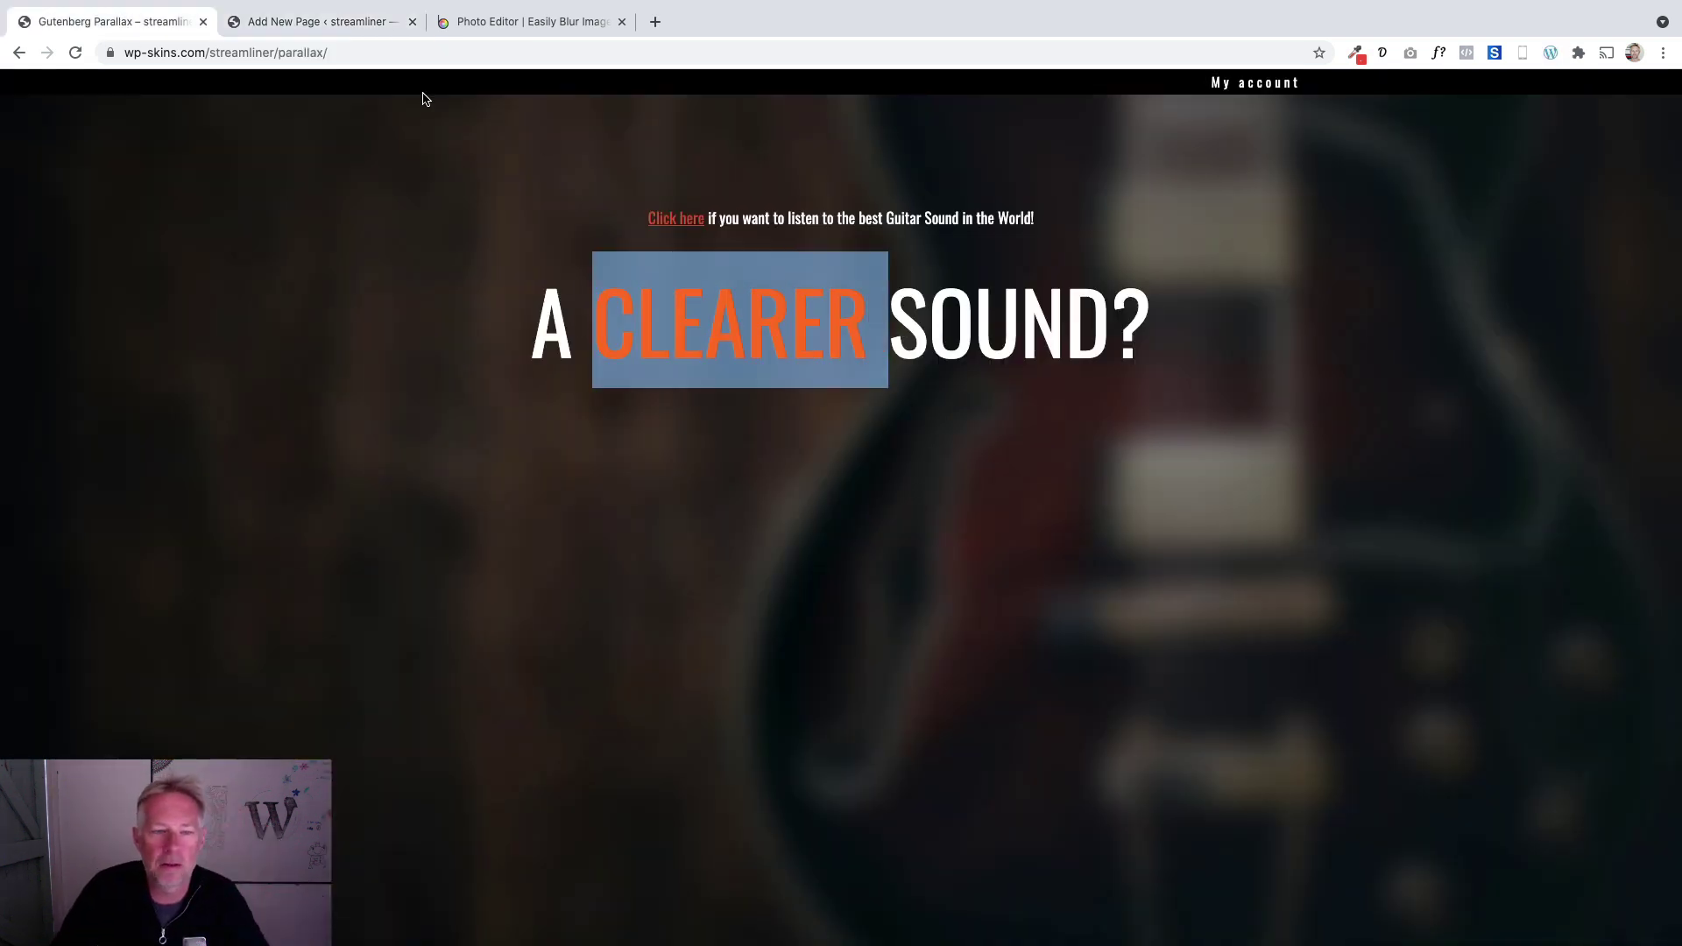
{"action": "left_click", "coordinate": [317, 26]}
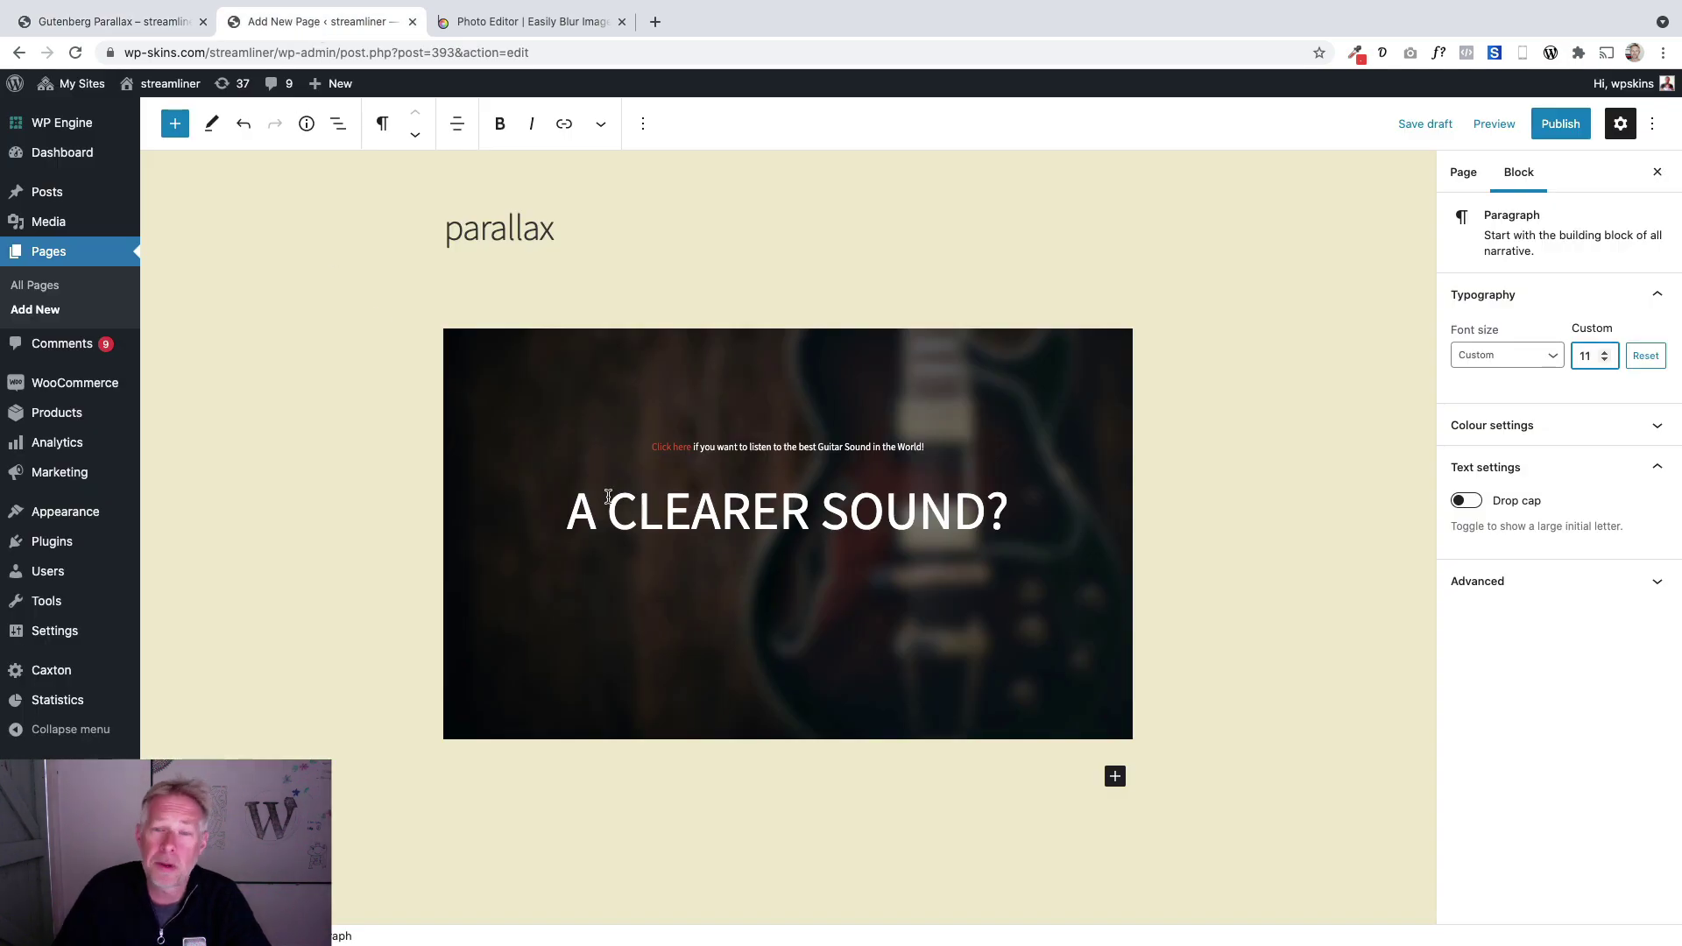
Colour the word CLEARER in the heading orange using Text colour.
{"action": "left_click_drag", "start_coordinate": [608, 500], "coordinate": [805, 510]}
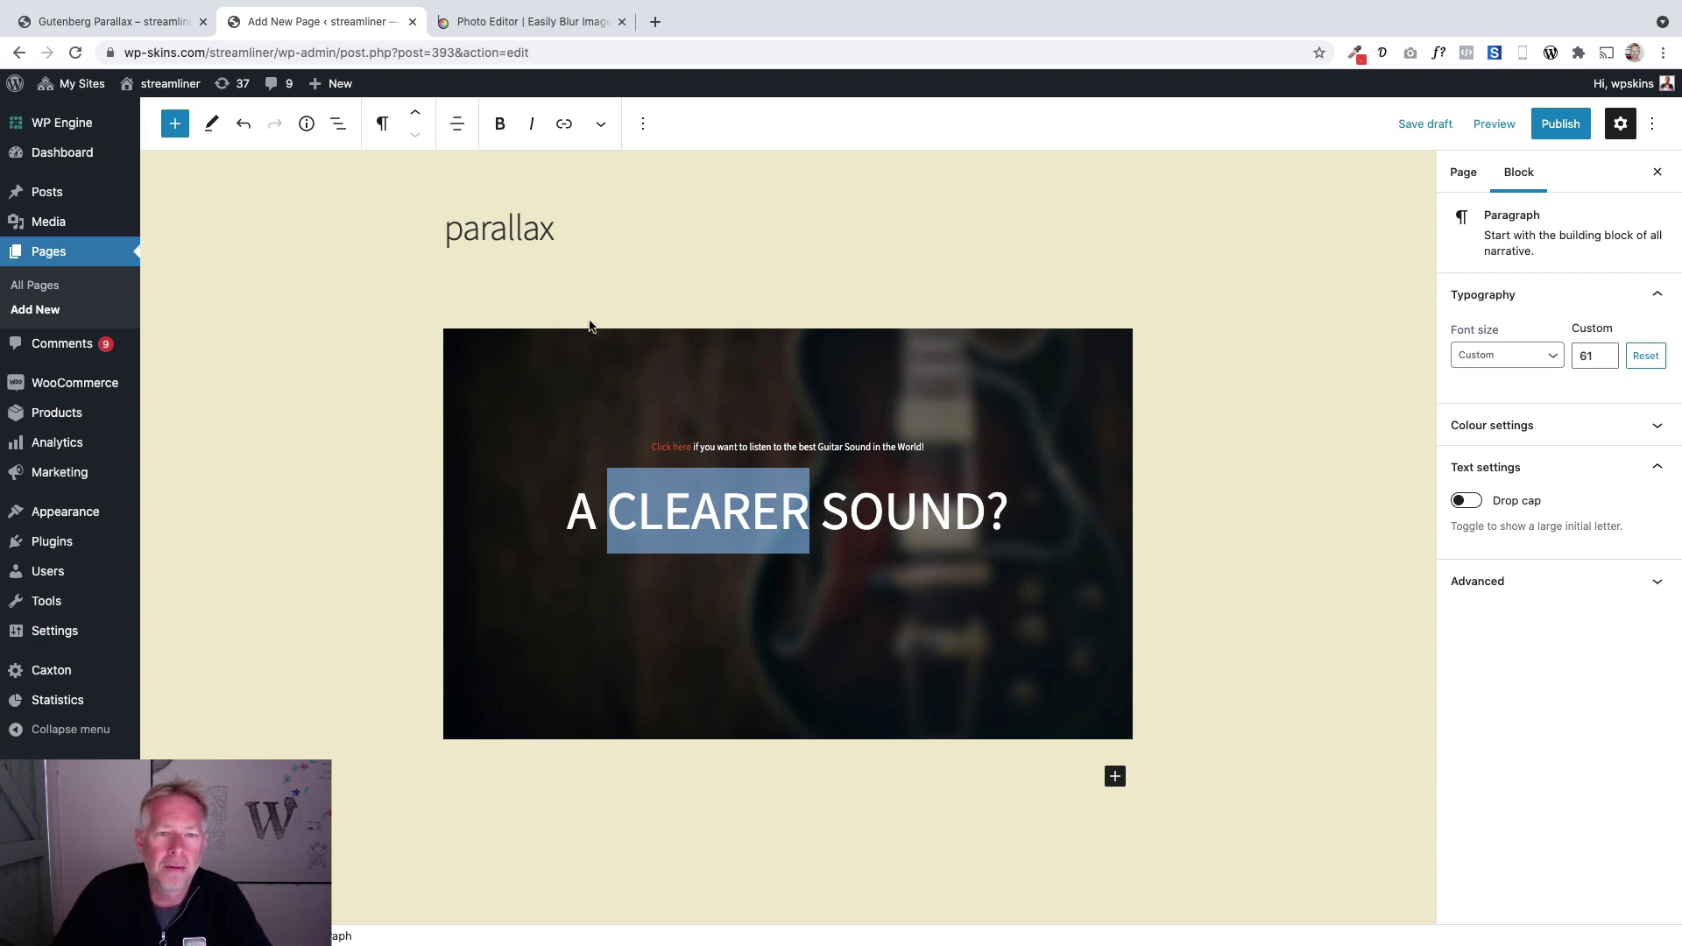
{"action": "left_click", "coordinate": [601, 128]}
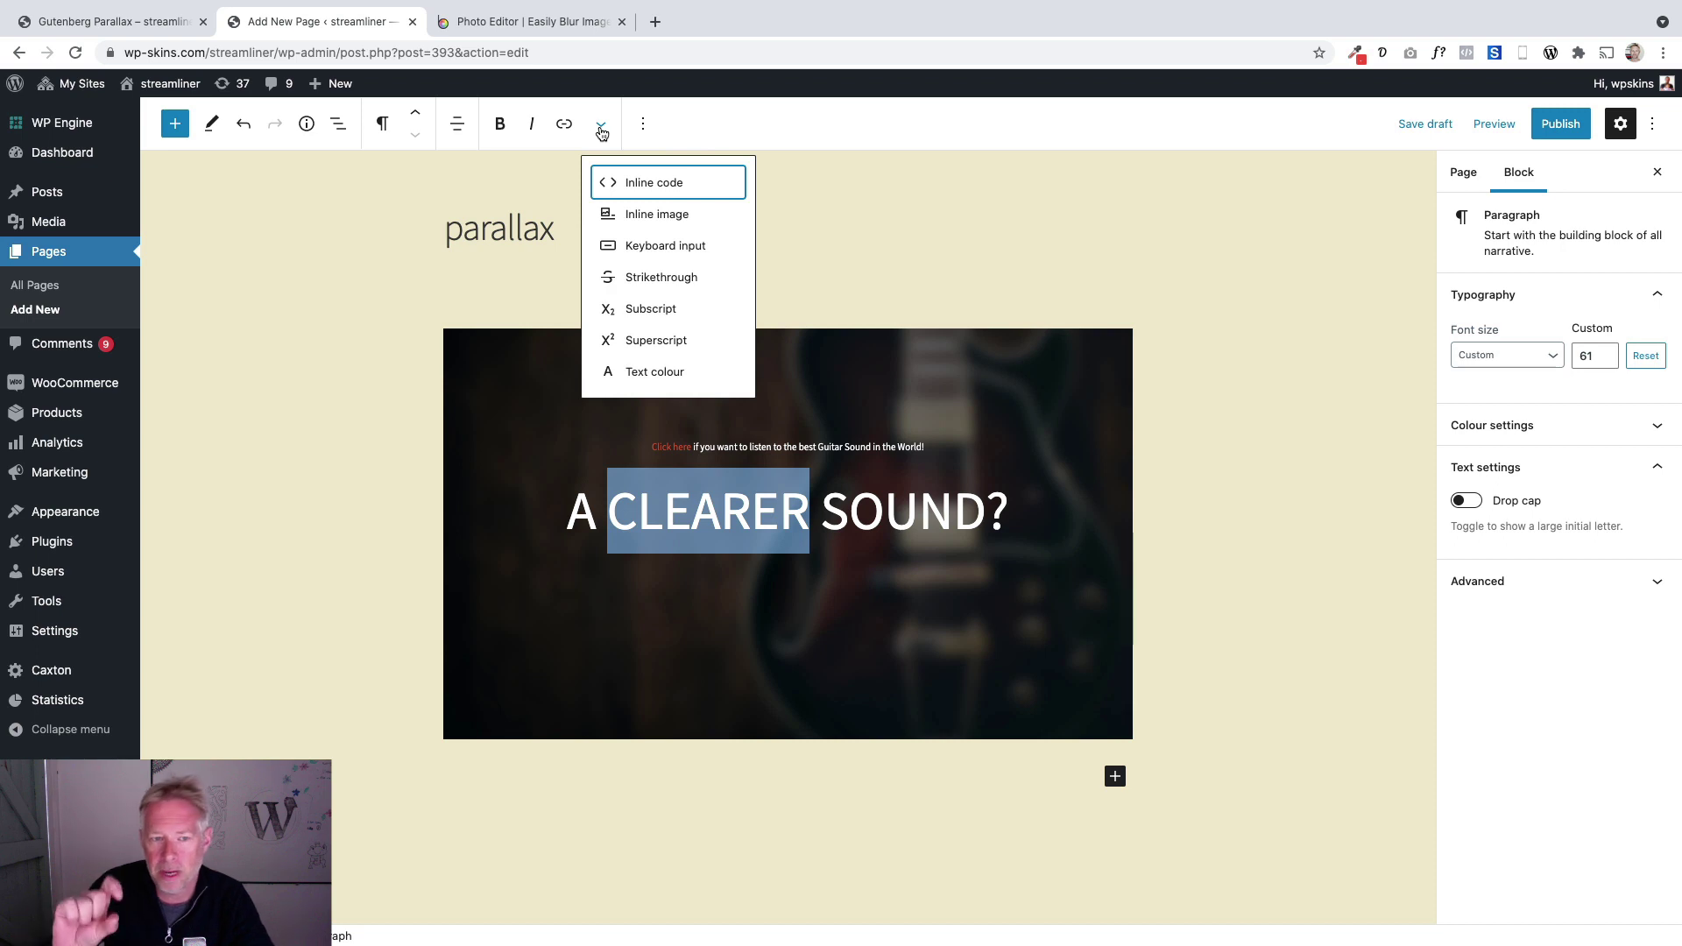
{"action": "left_click", "coordinate": [673, 375]}
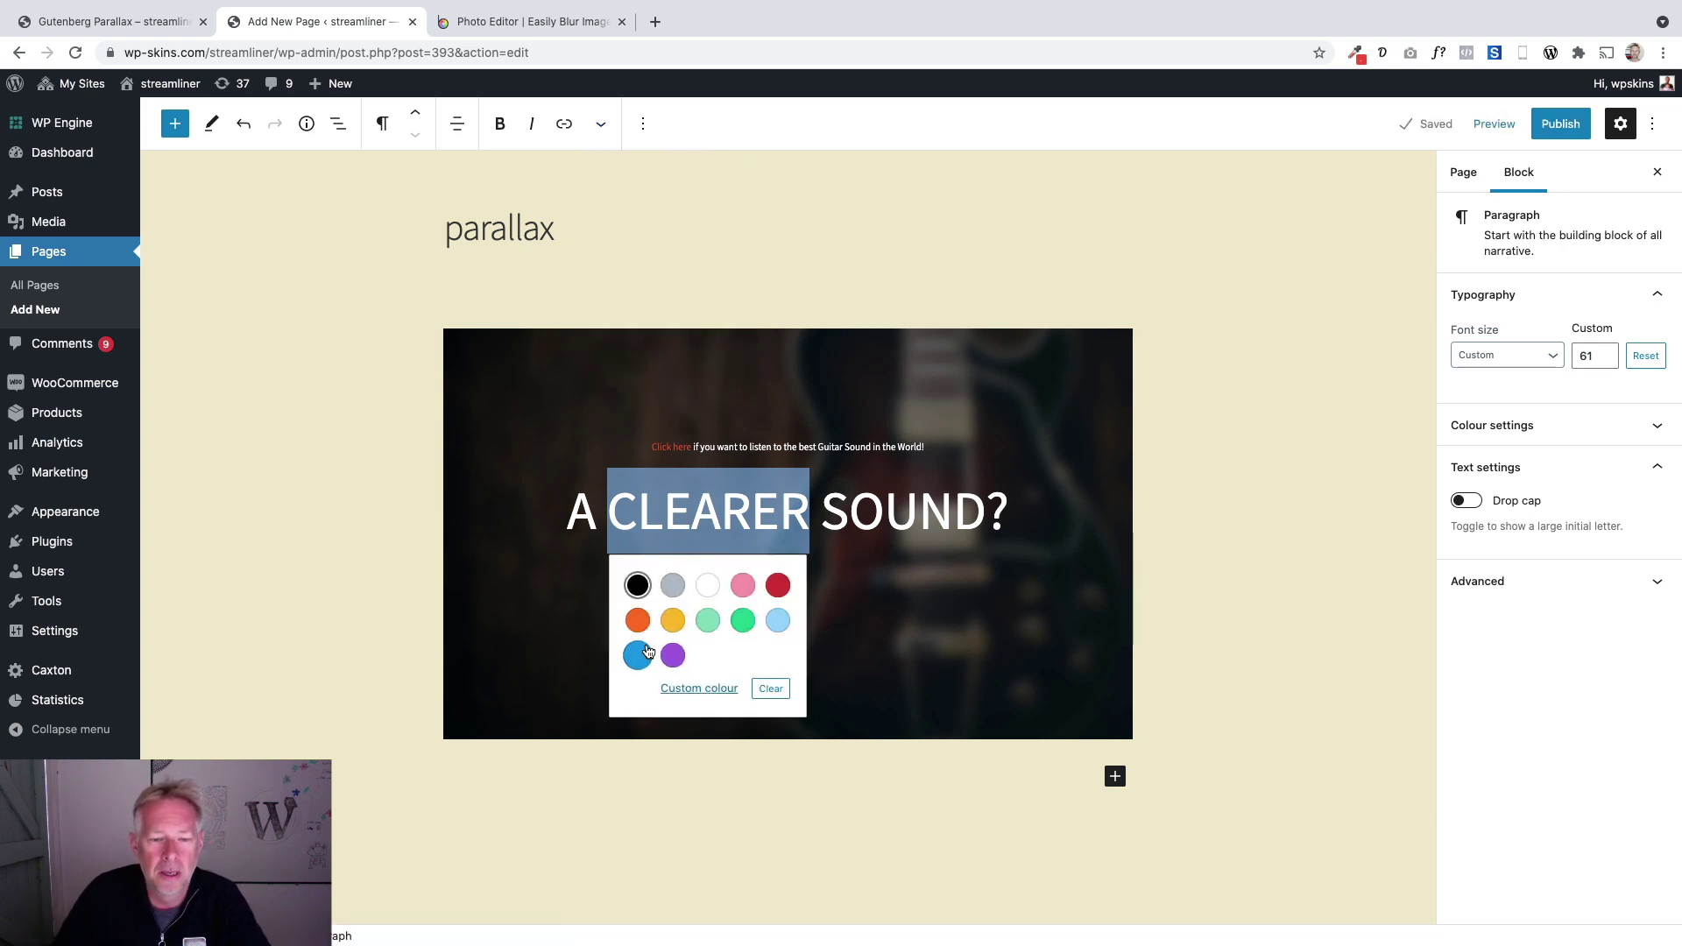
{"action": "left_click", "coordinate": [638, 620]}
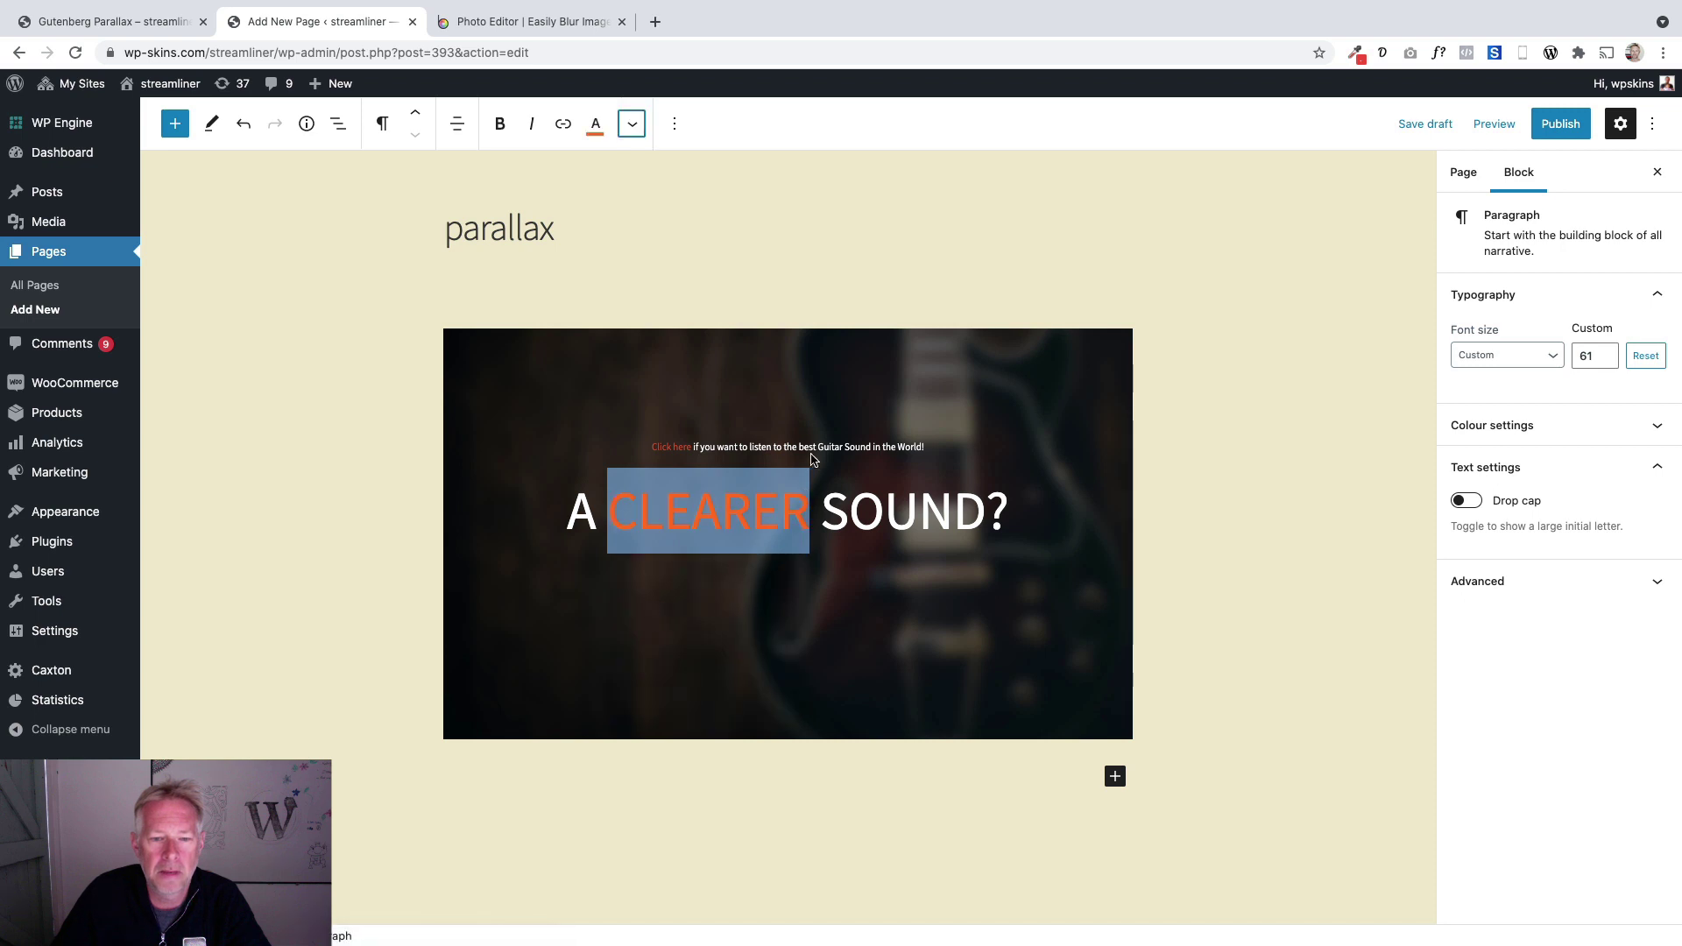
{"action": "key", "text": "End"}
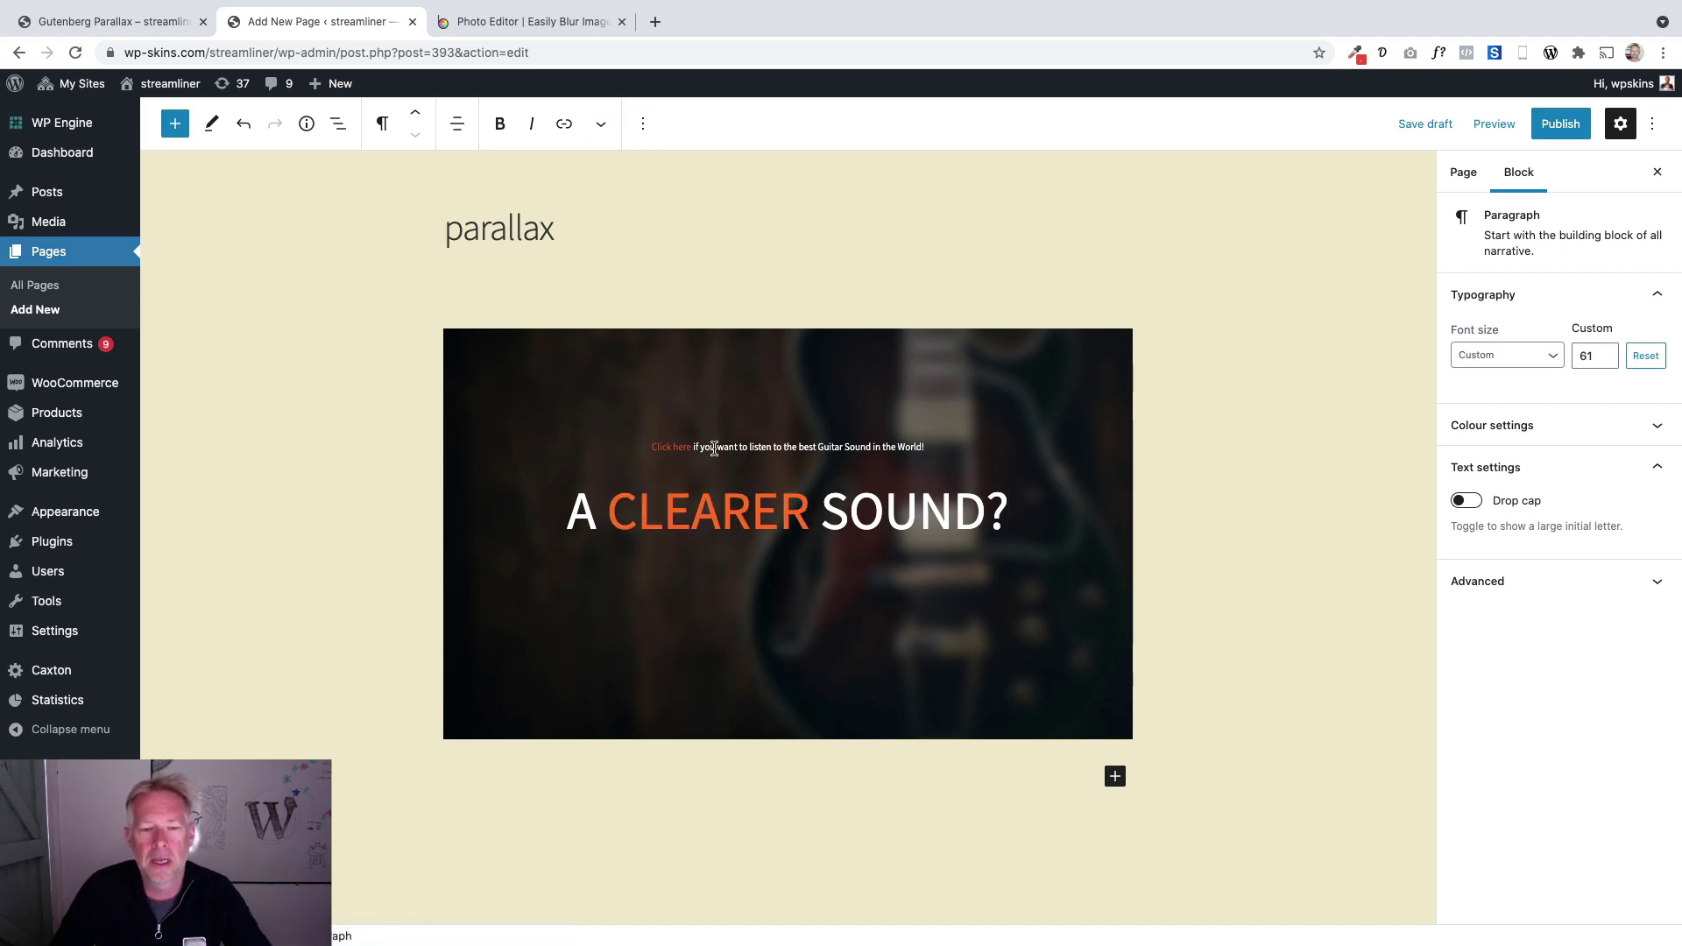
Move the guitar cover's content position to top centre.
{"action": "left_click", "coordinate": [151, 29]}
{"action": "left_click", "coordinate": [288, 29]}
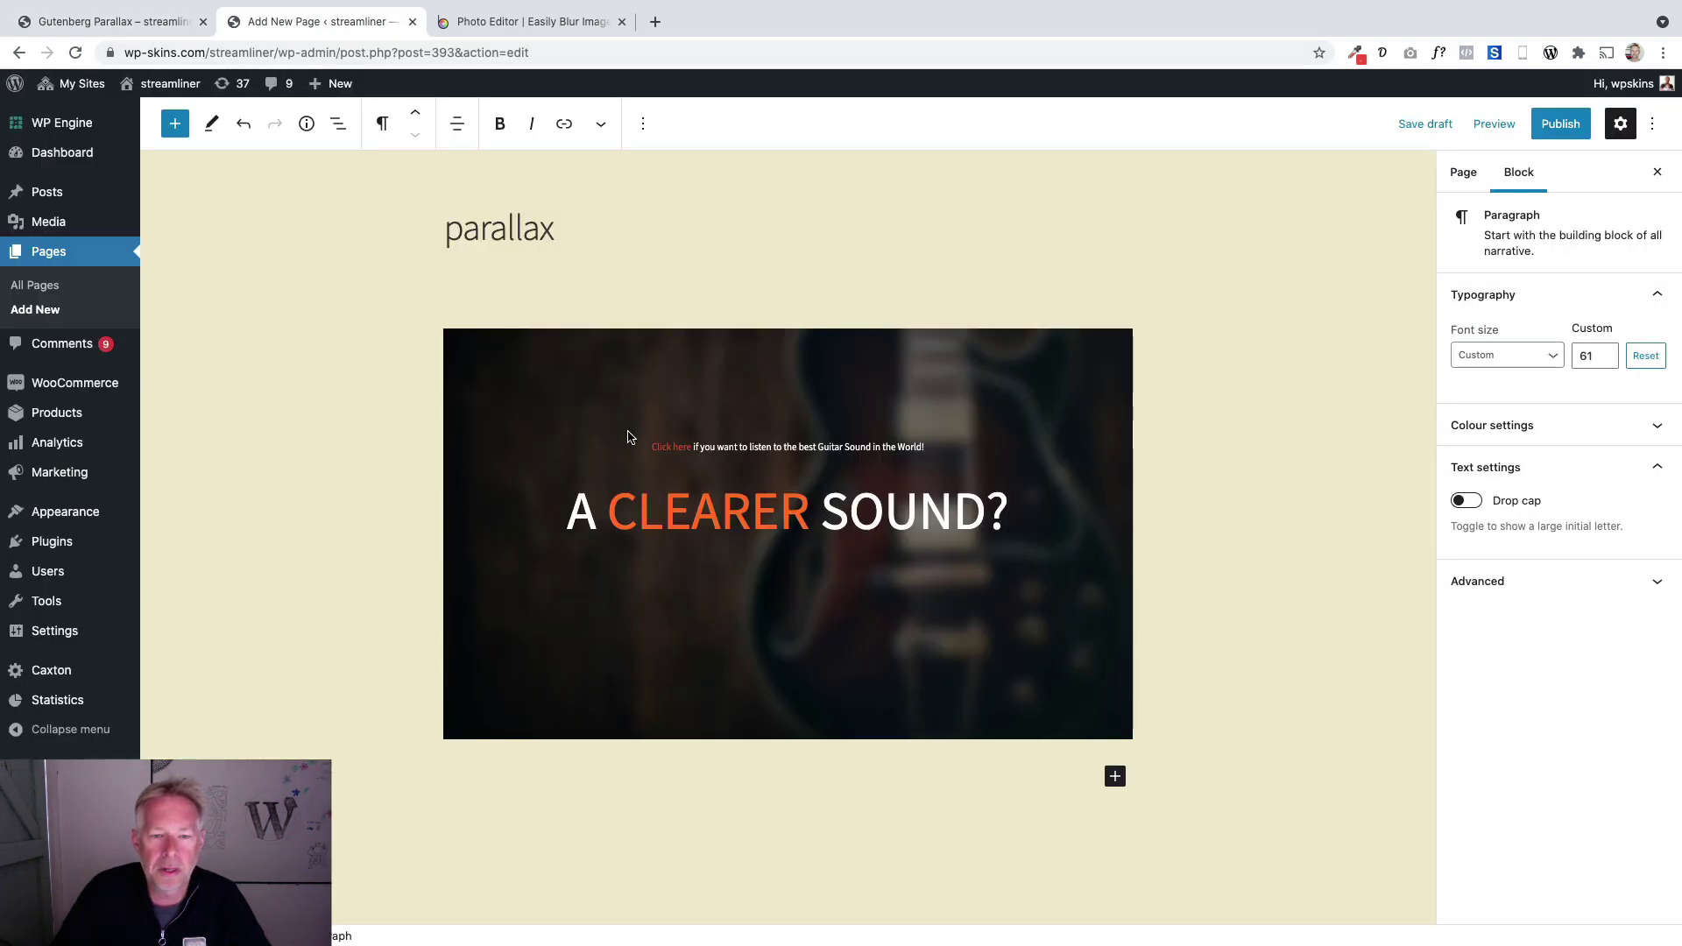
{"action": "left_click", "coordinate": [536, 347]}
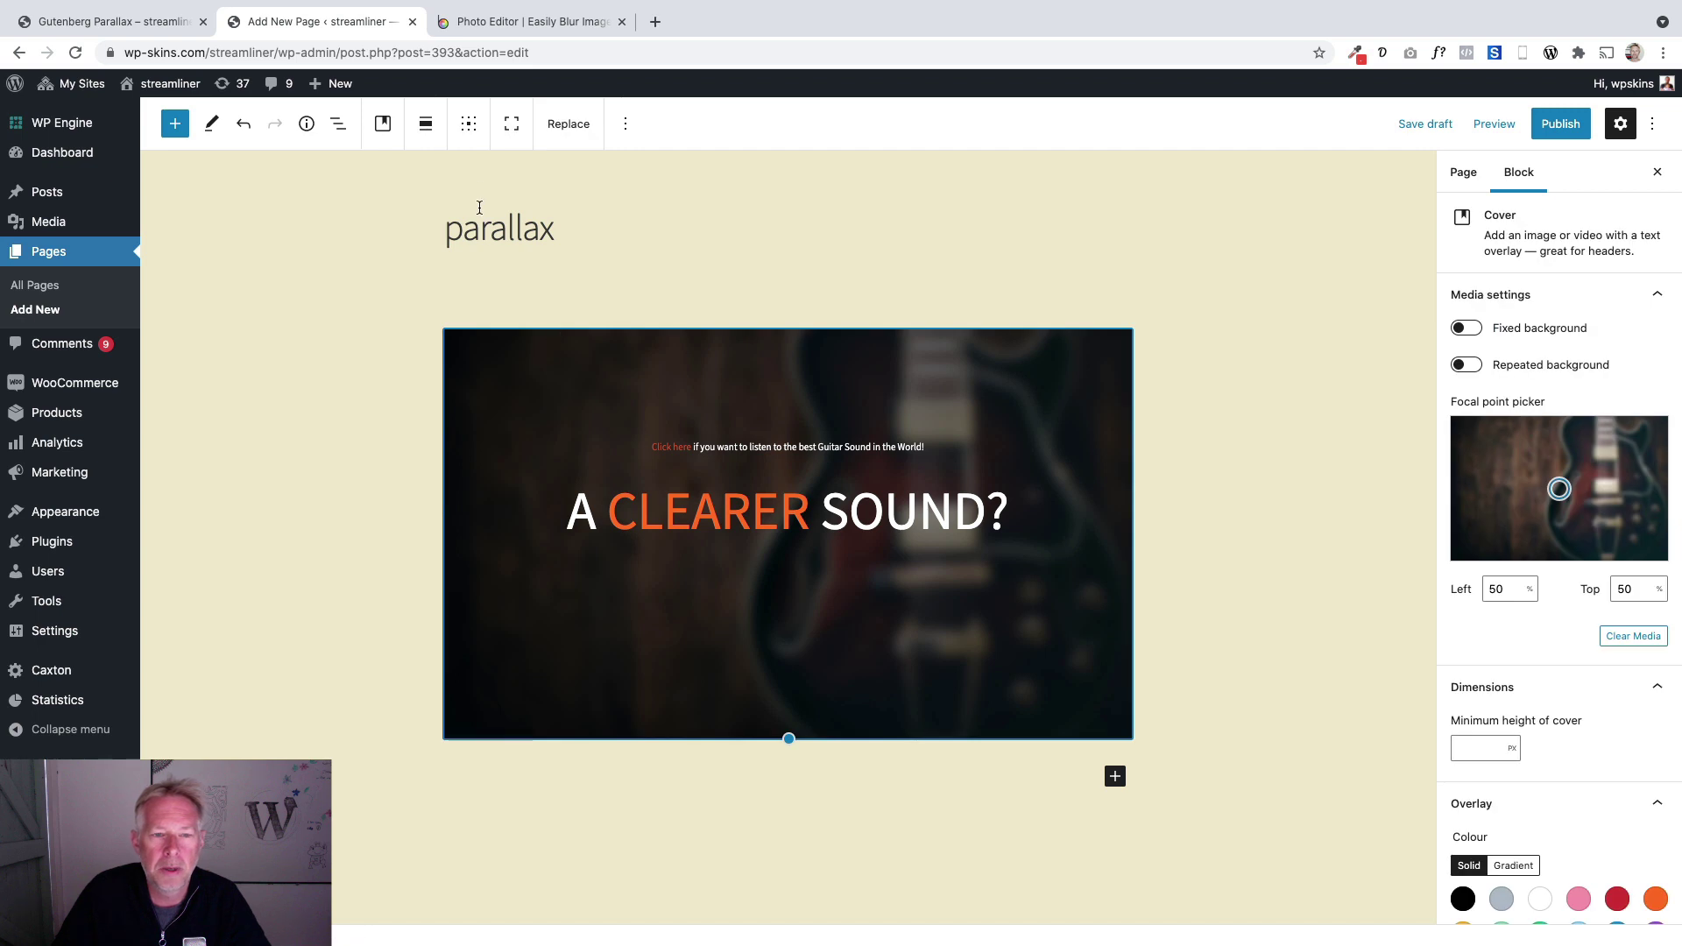
{"action": "left_click", "coordinate": [462, 131]}
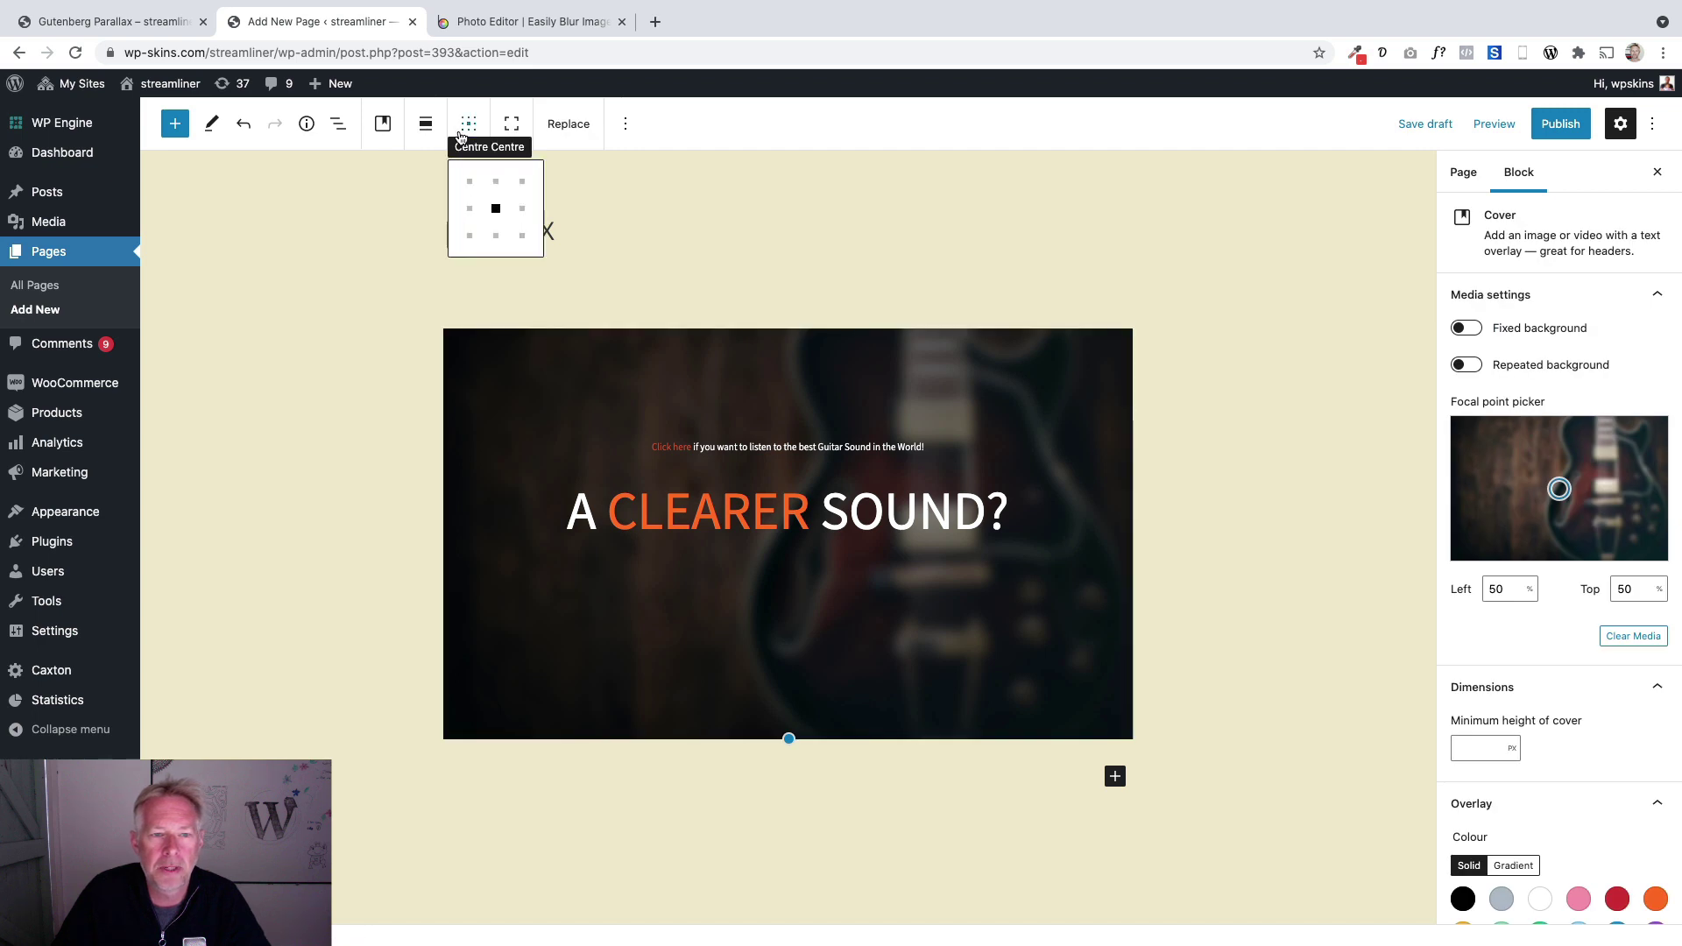
{"action": "left_click", "coordinate": [496, 183]}
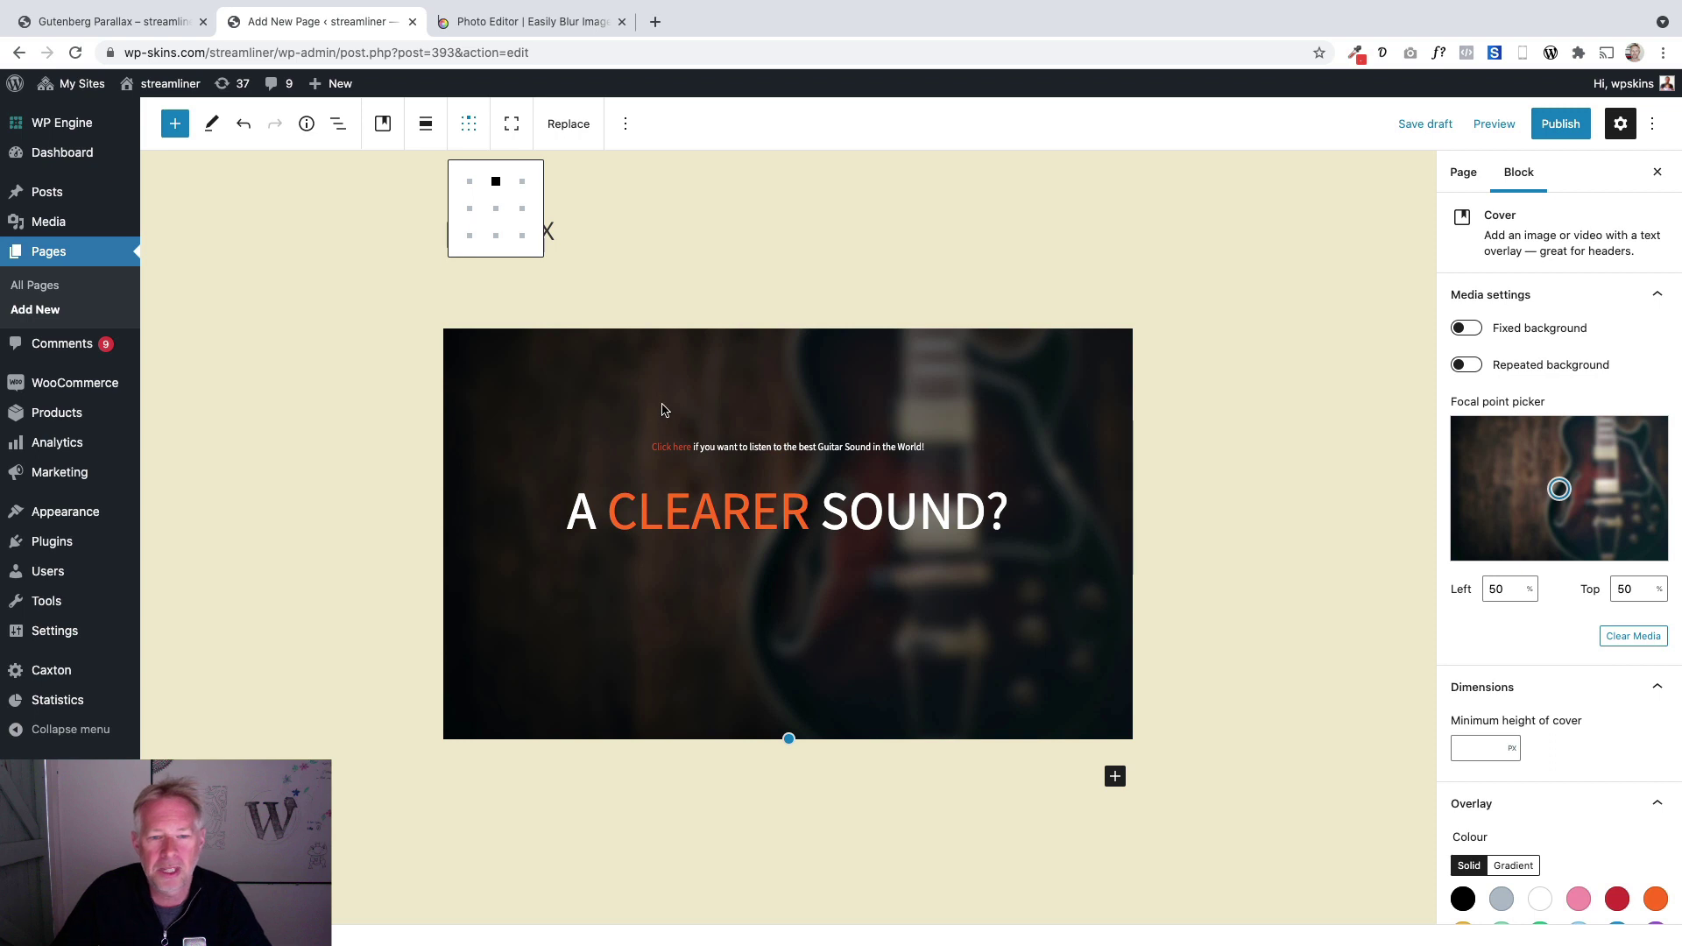
{"action": "left_click", "coordinate": [656, 354]}
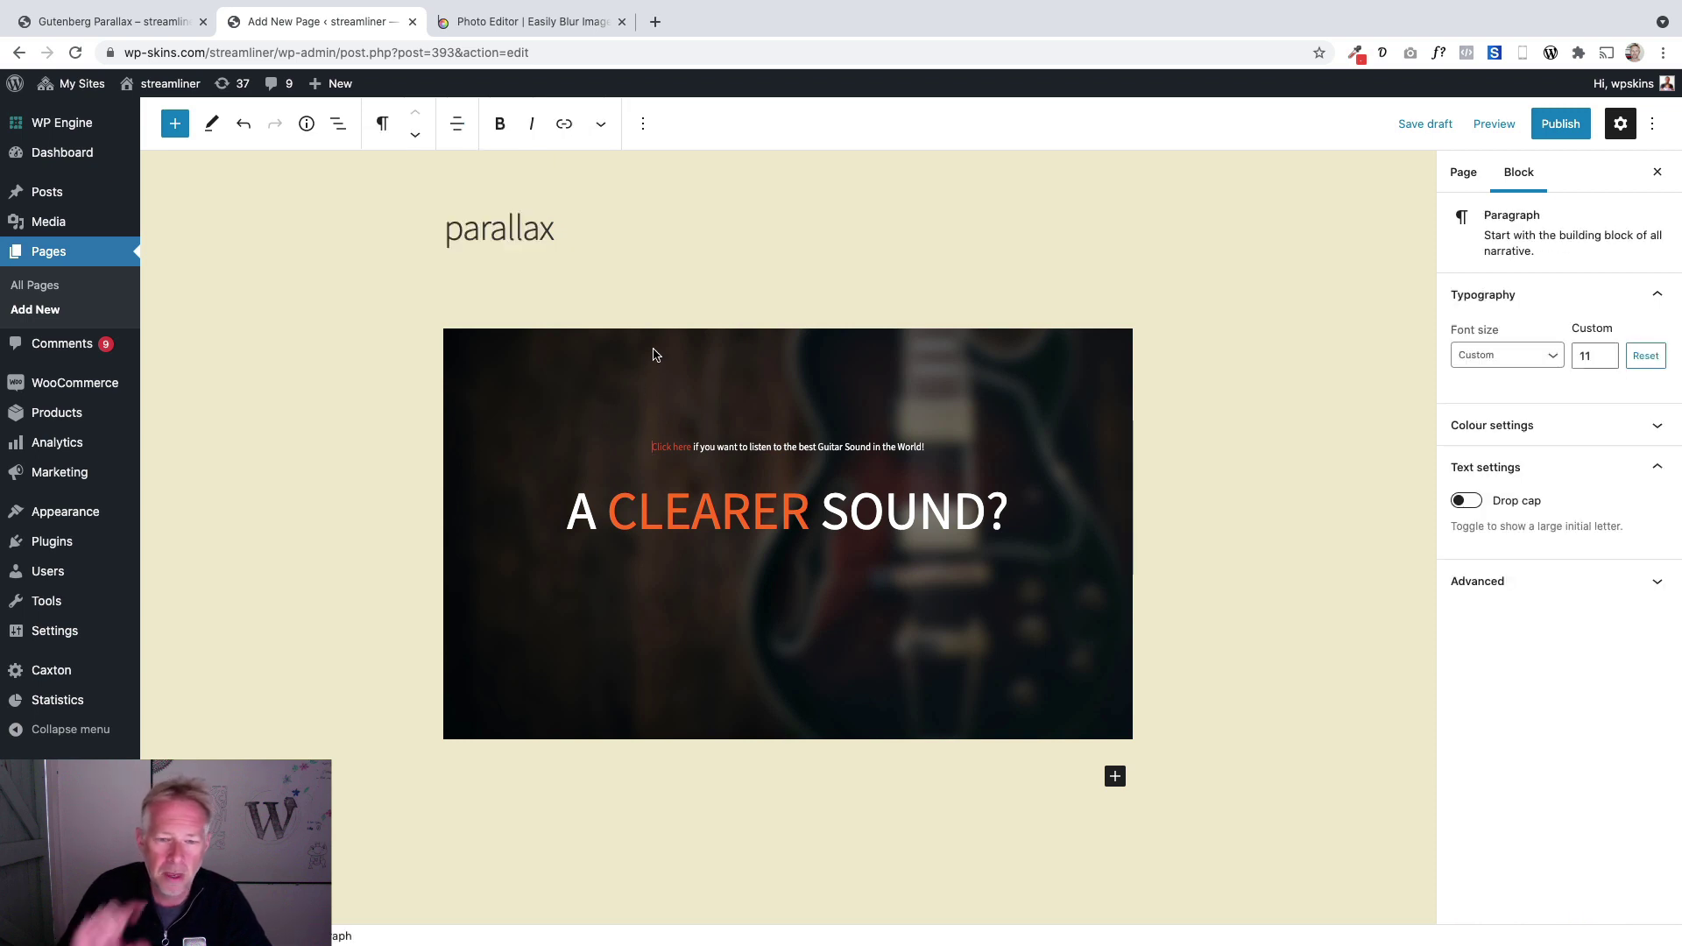
{"action": "left_click", "coordinate": [652, 355]}
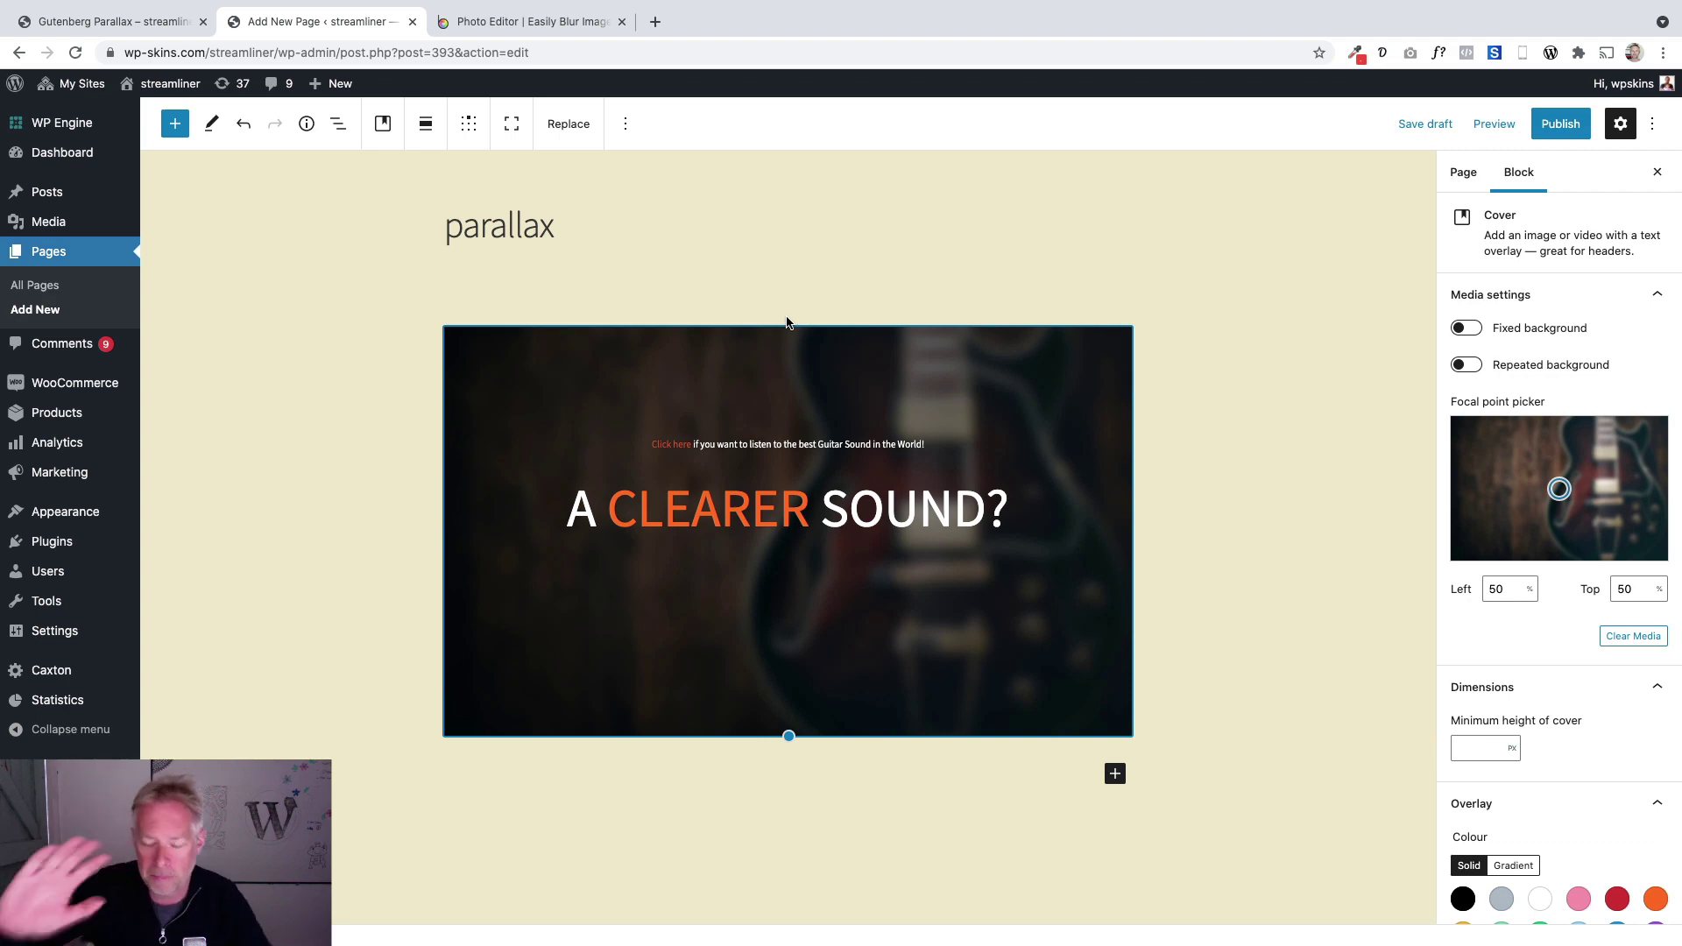
Turn on Fixed background for the guitar cover image.
{"action": "left_click", "coordinate": [1466, 329]}
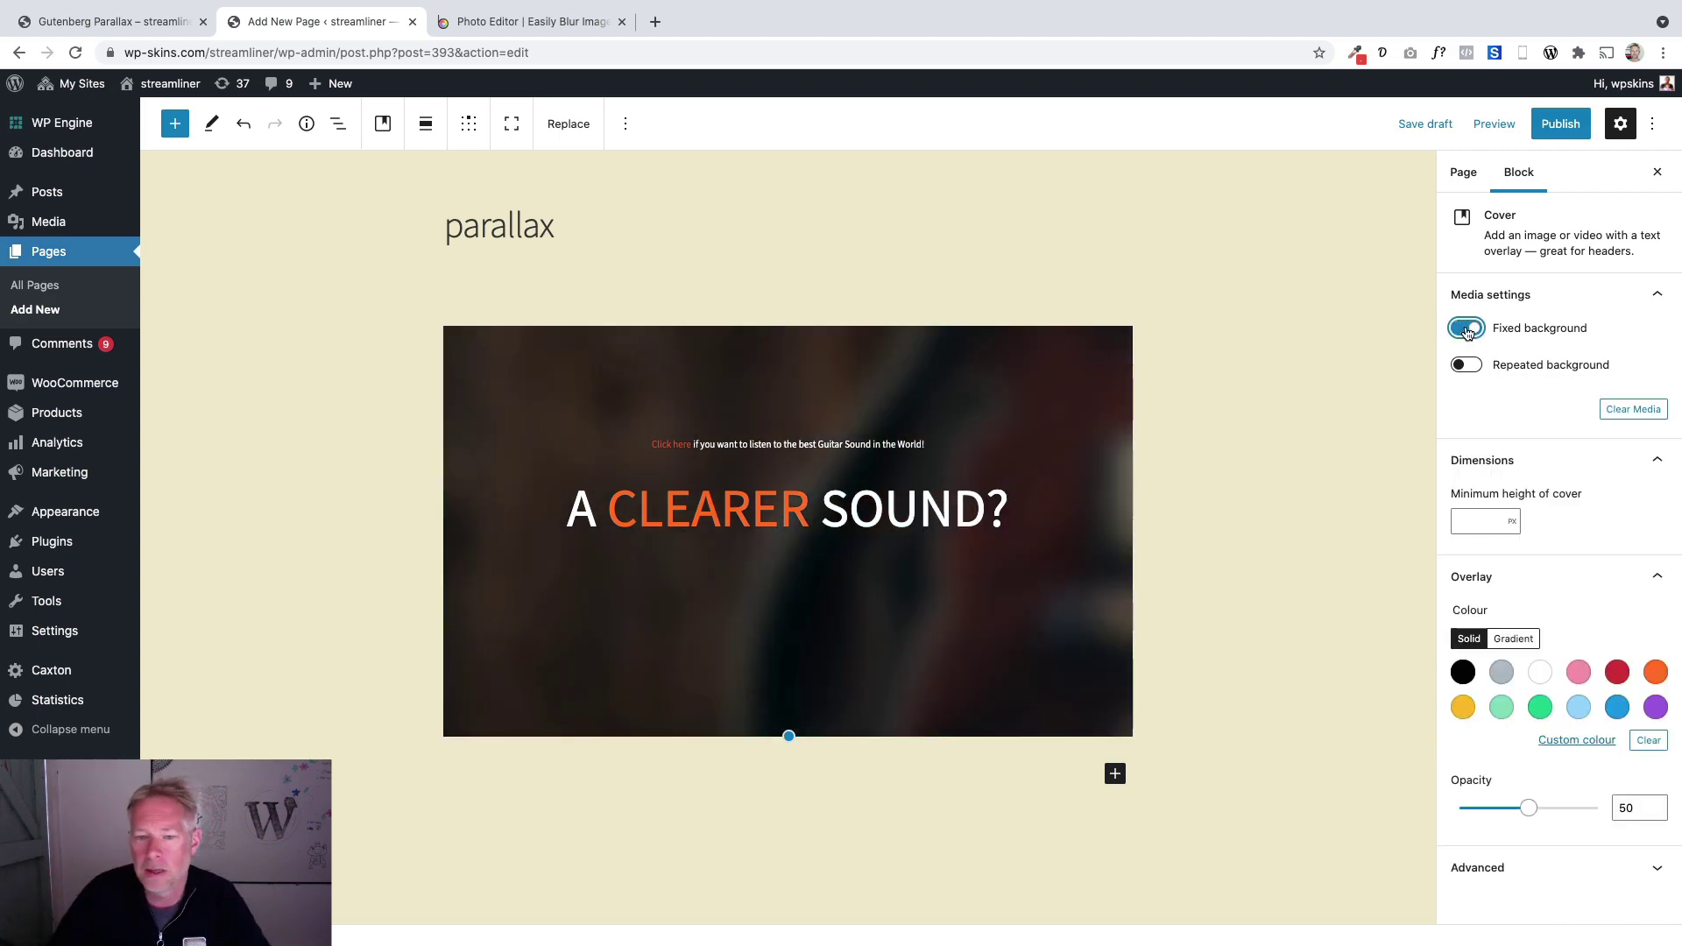
{"action": "scroll", "coordinate": [984, 582], "scroll_direction": "down", "scroll_amount": 4}
{"action": "scroll", "coordinate": [984, 582], "scroll_direction": "up", "scroll_amount": 4}
{"action": "scroll", "coordinate": [987, 586], "scroll_direction": "down", "scroll_amount": 1}
{"action": "scroll", "coordinate": [986, 585], "scroll_direction": "up", "scroll_amount": 1}
Reselect the cover block, review its width choices unchanged, and show the block outline.
{"action": "left_click", "coordinate": [502, 336]}
{"action": "left_click", "coordinate": [426, 132]}
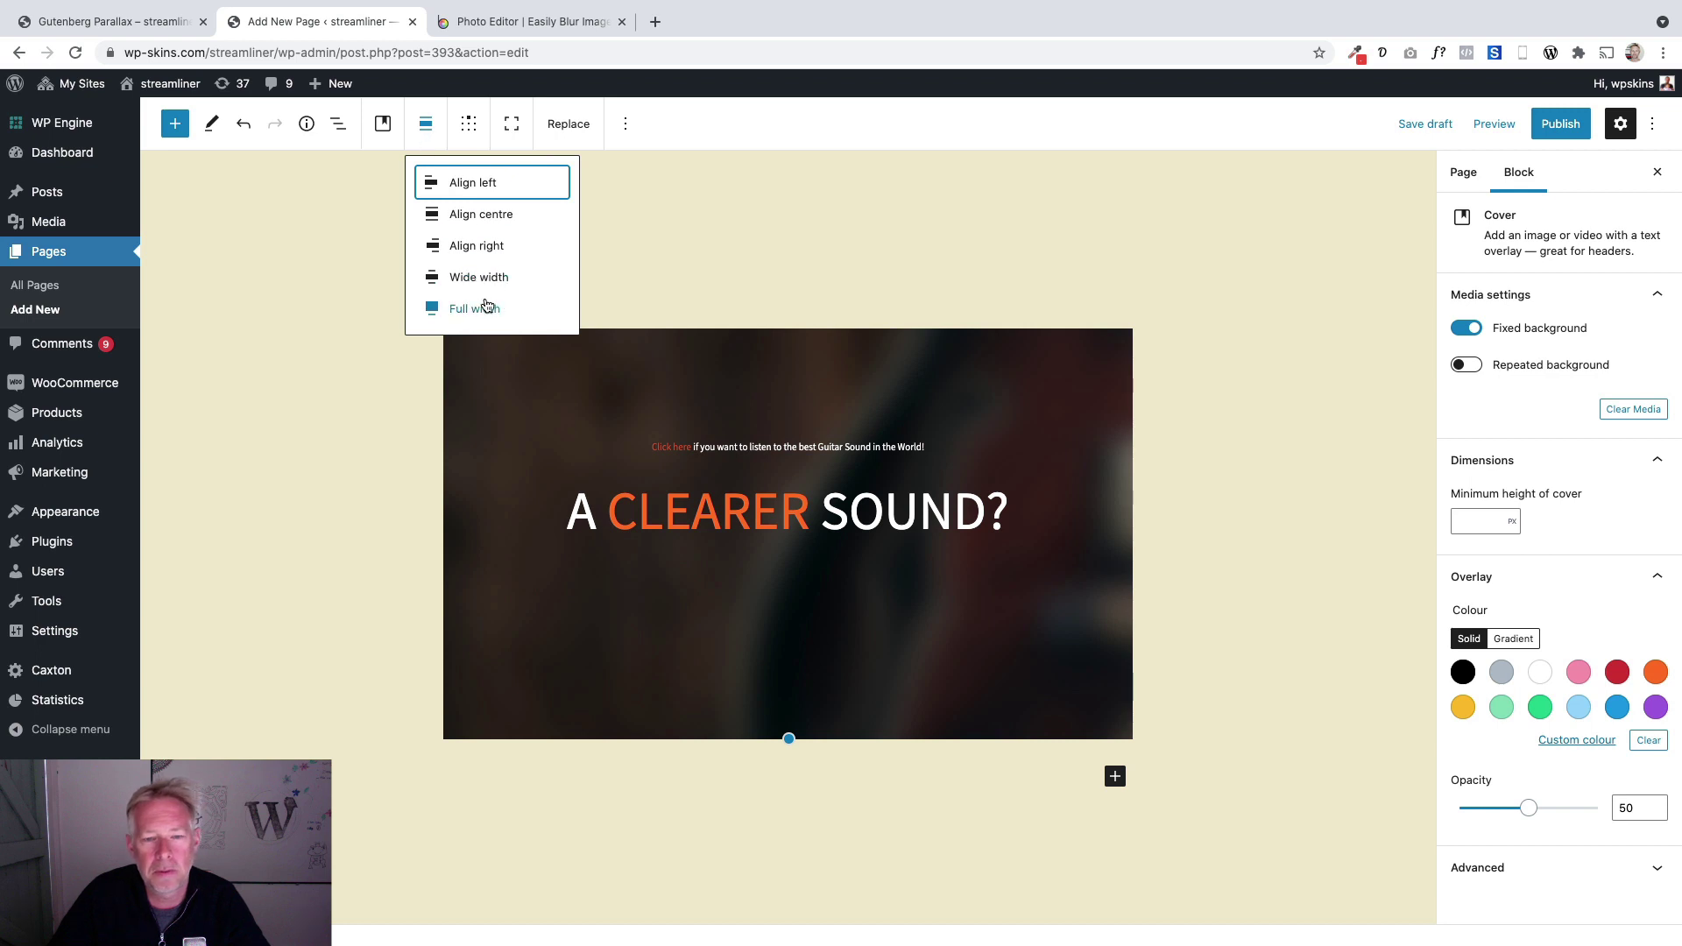
{"action": "left_click", "coordinate": [614, 332]}
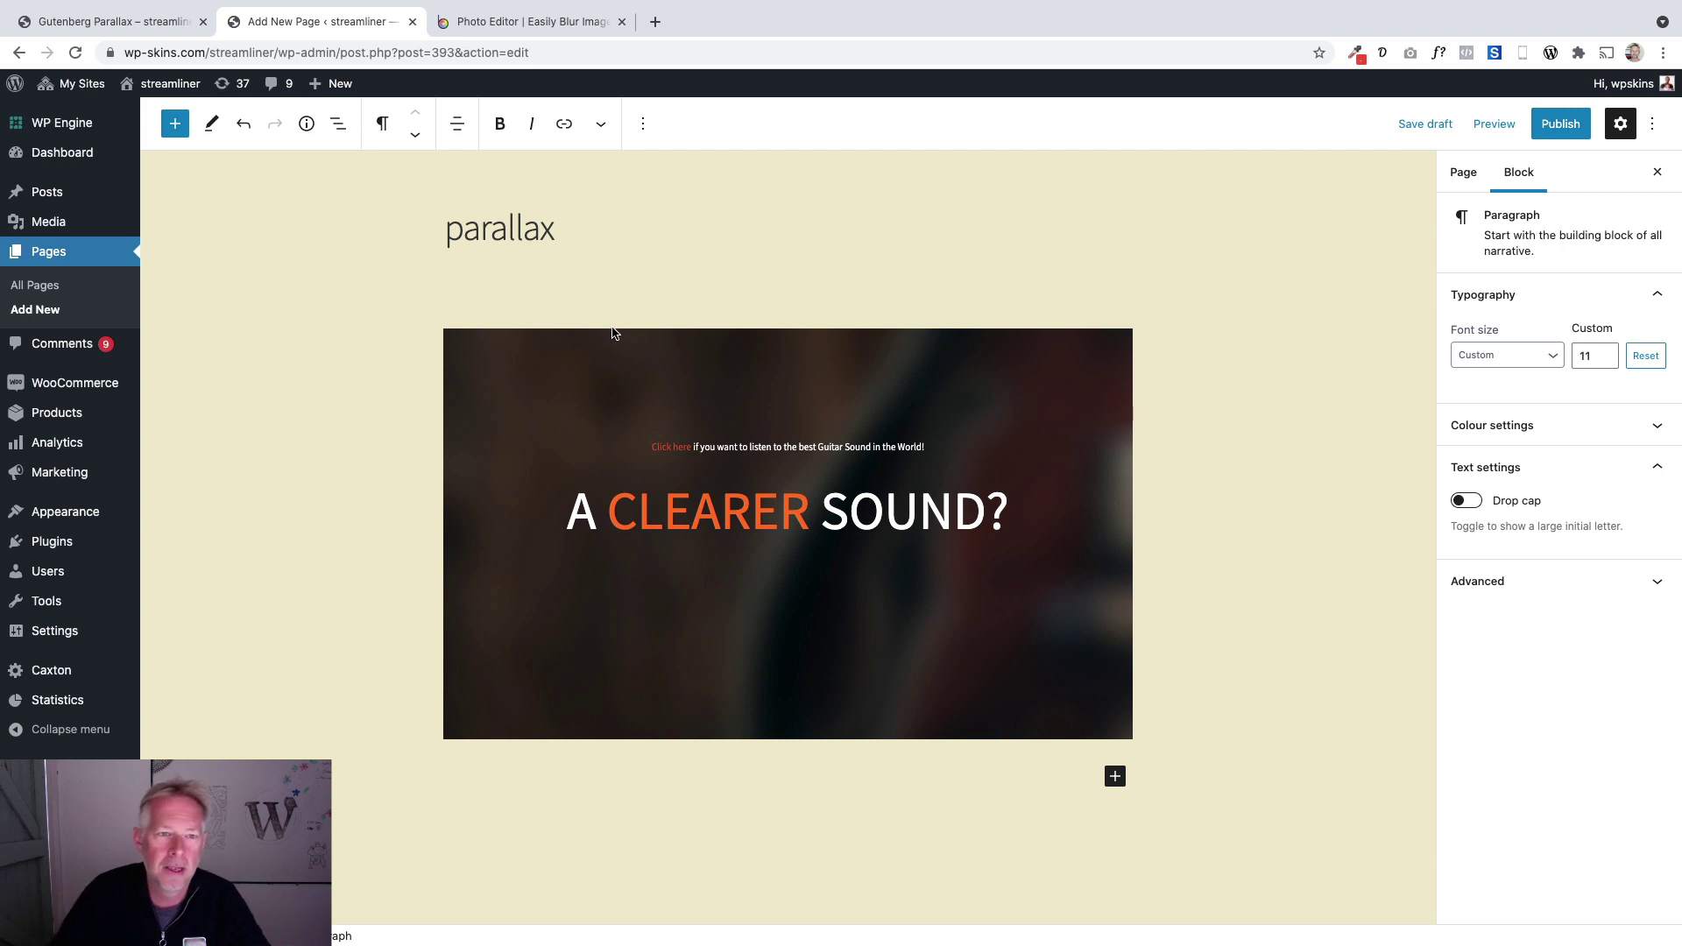
{"action": "left_click", "coordinate": [612, 337]}
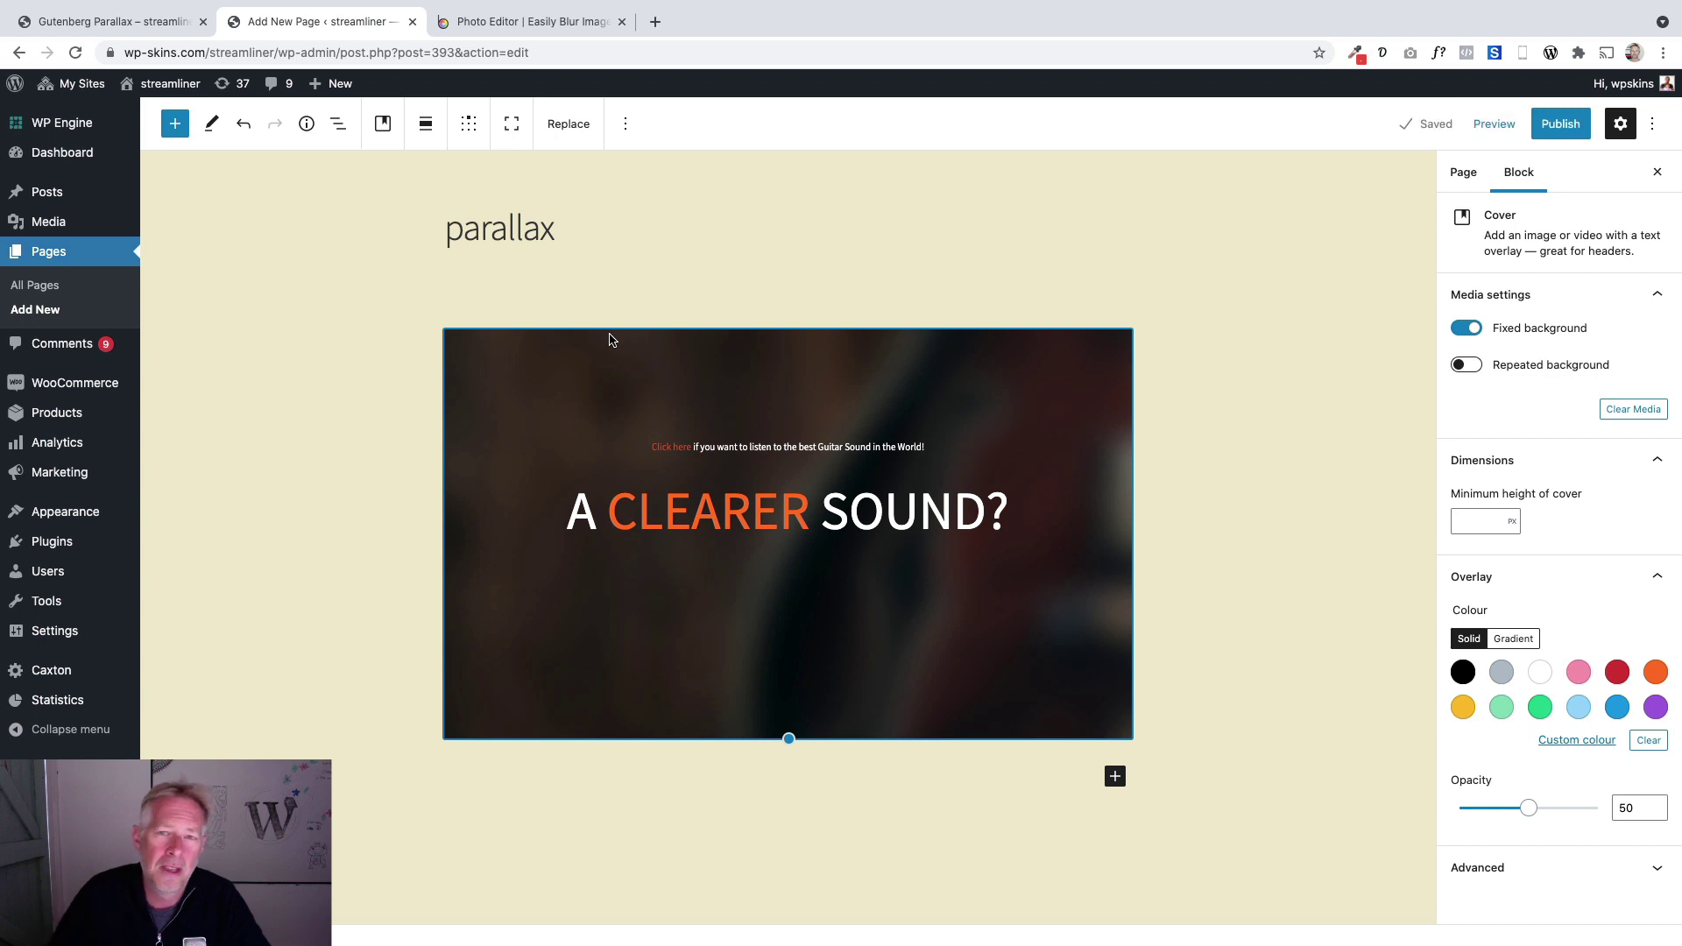
{"action": "left_click", "coordinate": [339, 124]}
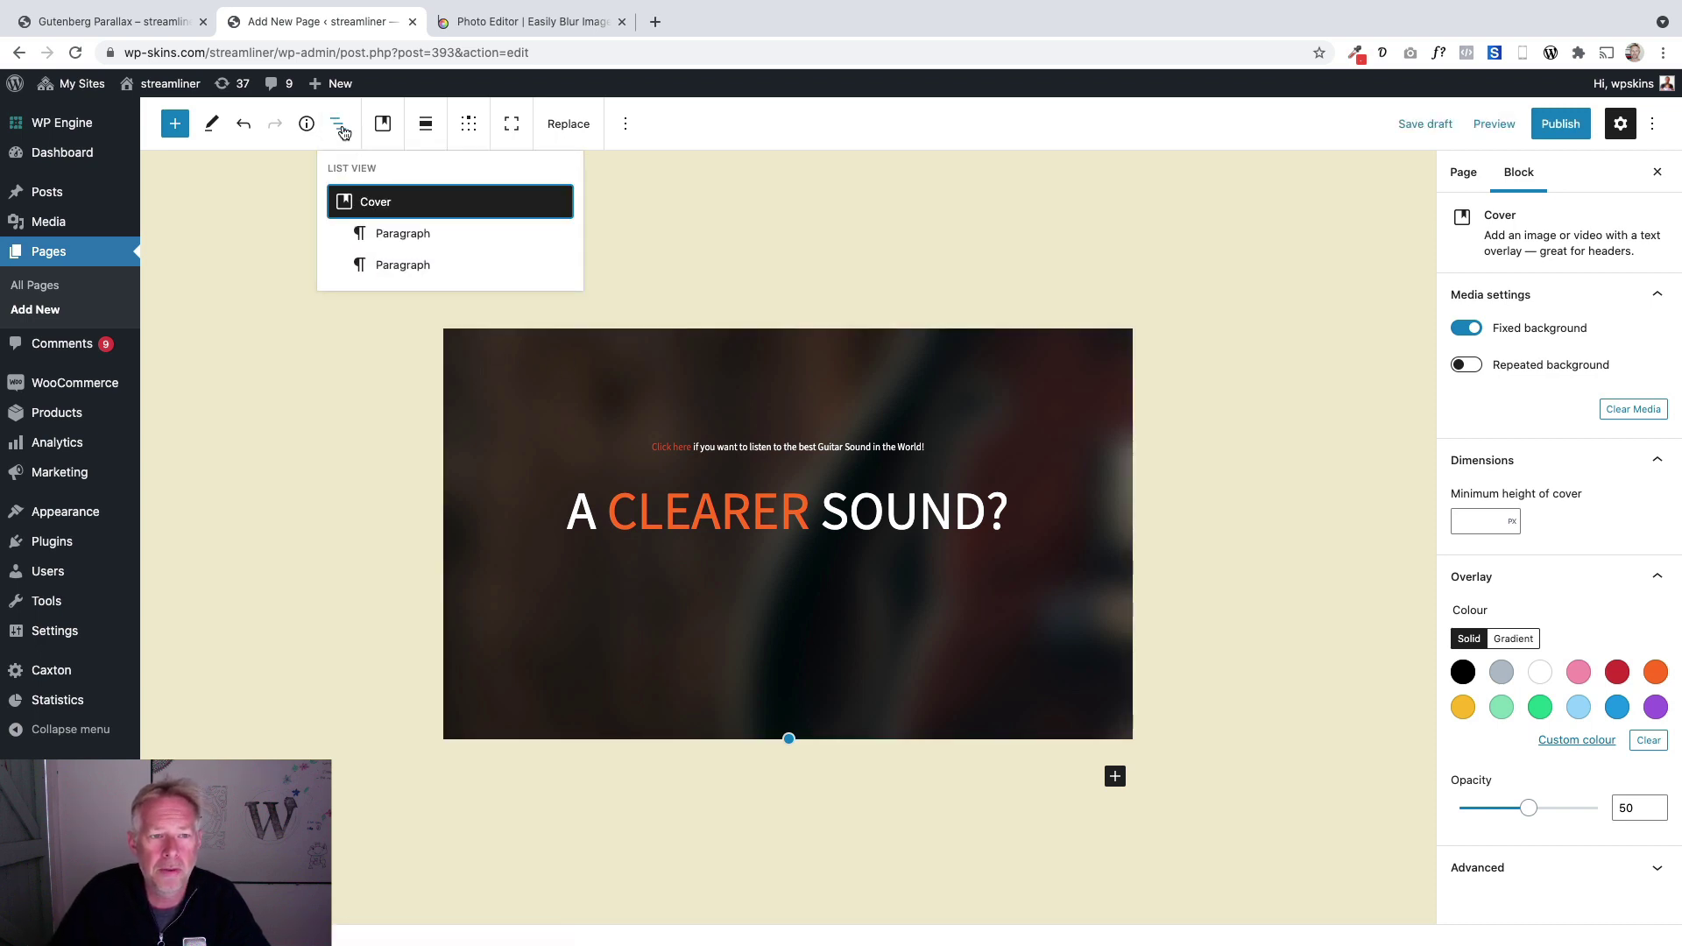
Stretch the guitar cover block to full page width.
{"action": "left_click", "coordinate": [340, 127]}
{"action": "left_click", "coordinate": [340, 127]}
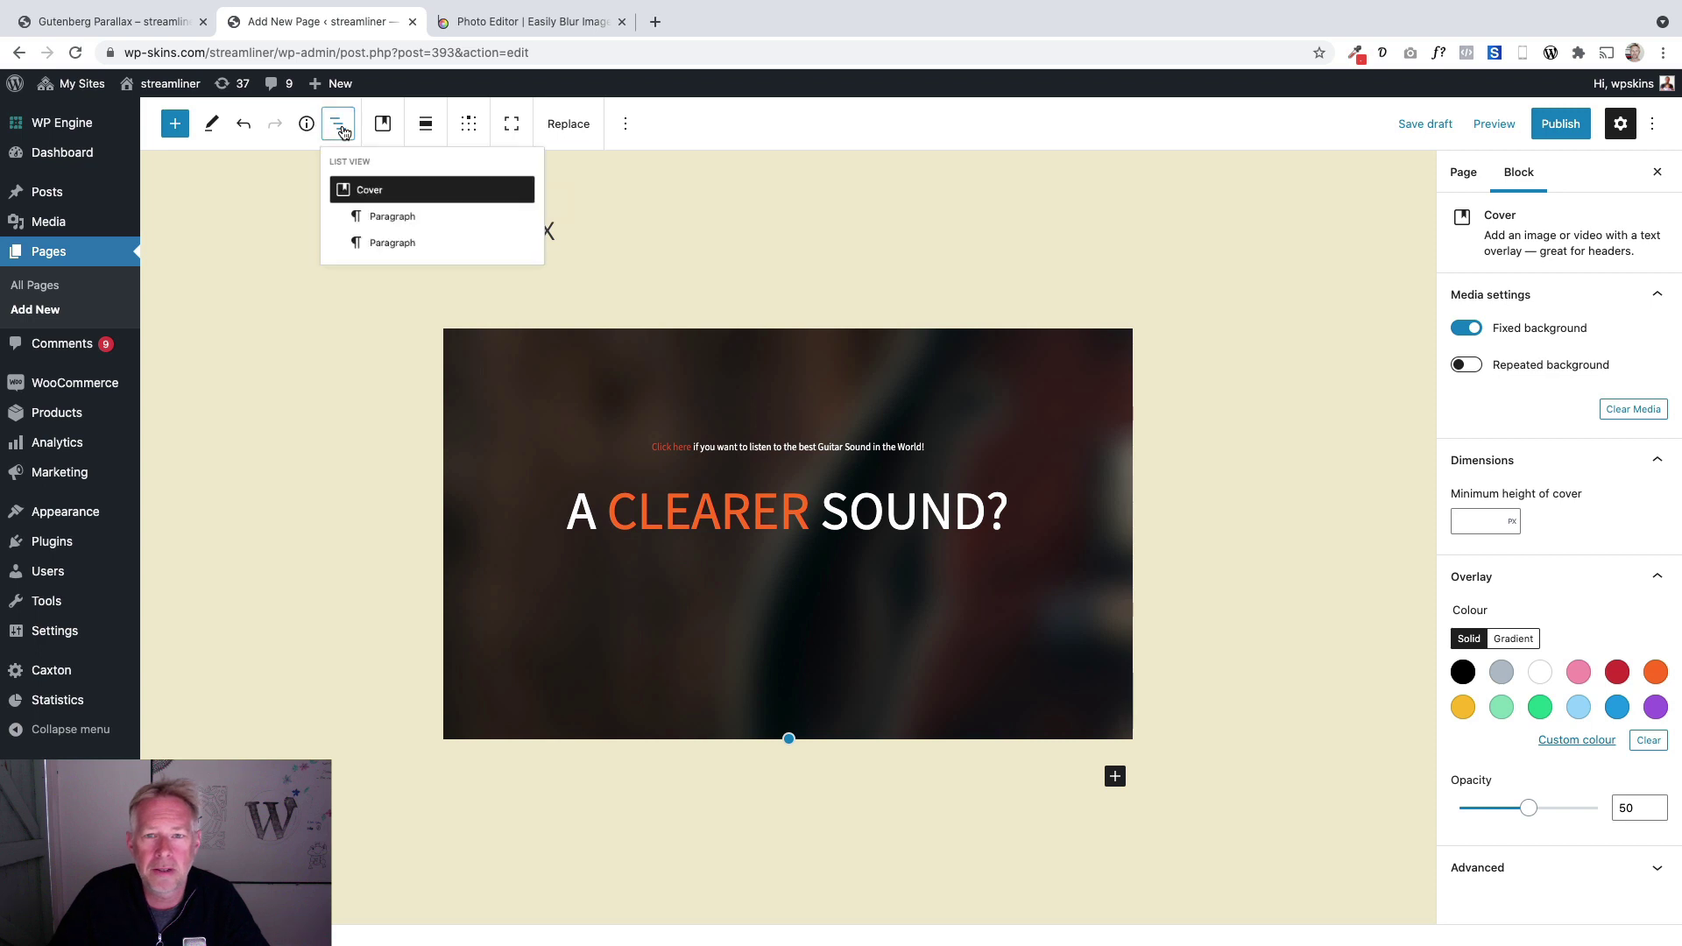
{"action": "left_click", "coordinate": [399, 209]}
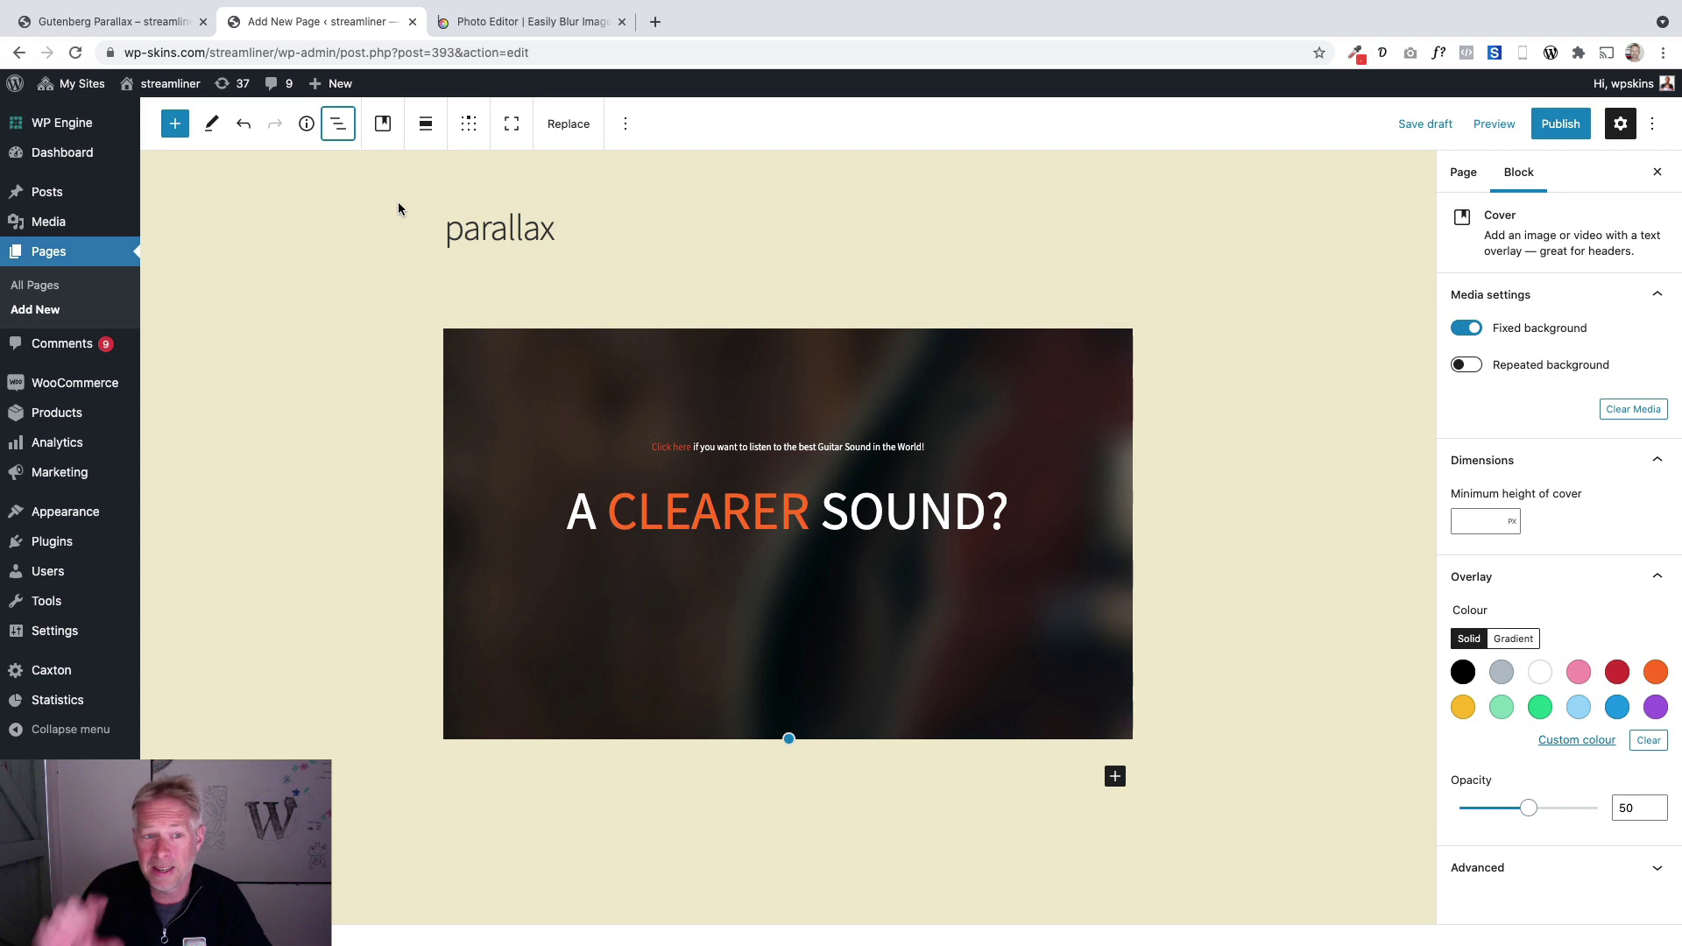
{"action": "left_click", "coordinate": [427, 125]}
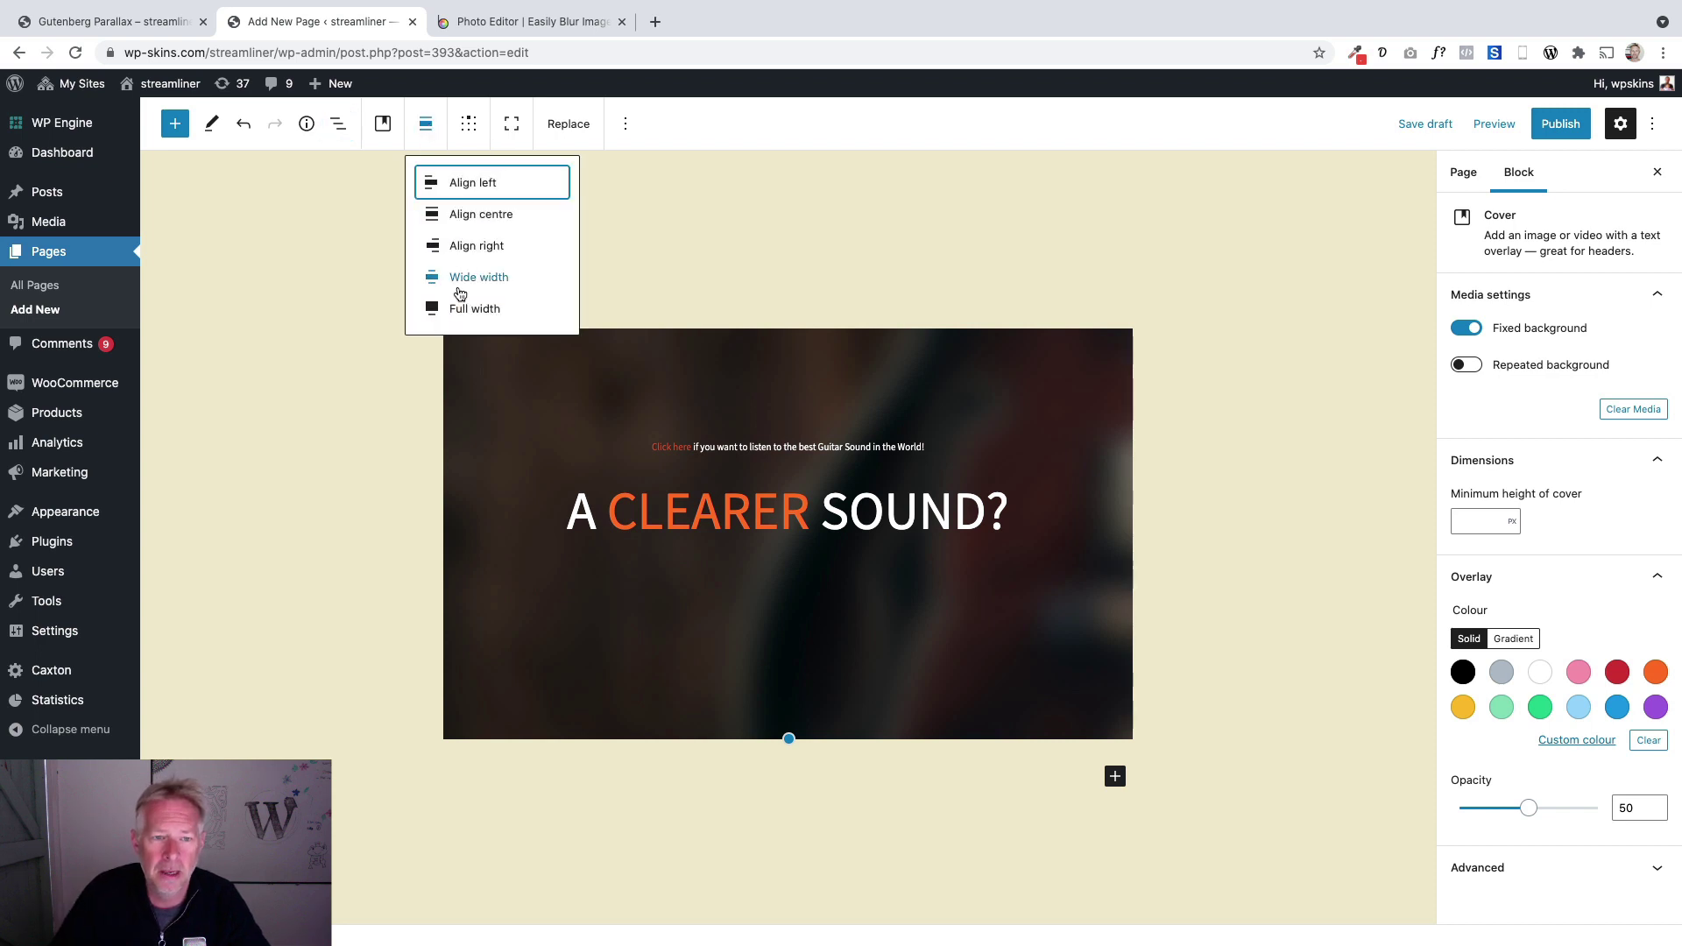
{"action": "left_click", "coordinate": [462, 306]}
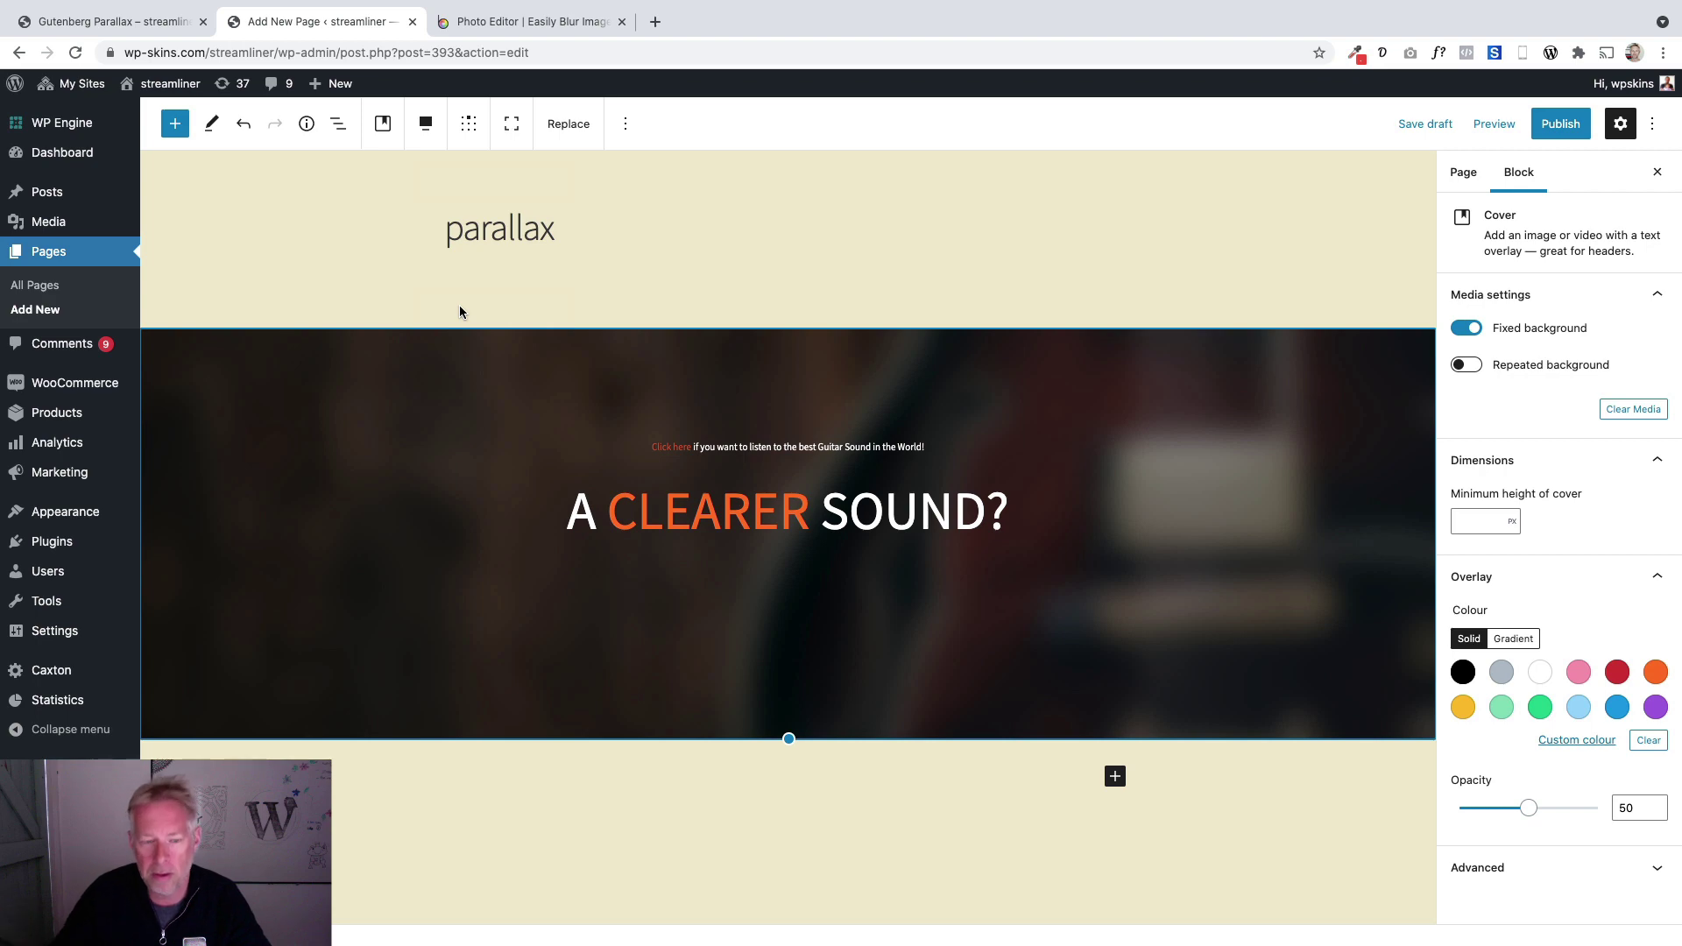
Enter 1500 as the cover's minimum height.
{"action": "left_click", "coordinate": [851, 364]}
{"action": "left_click", "coordinate": [850, 363]}
{"action": "left_click", "coordinate": [1472, 523]}
{"action": "type", "text": "1"}
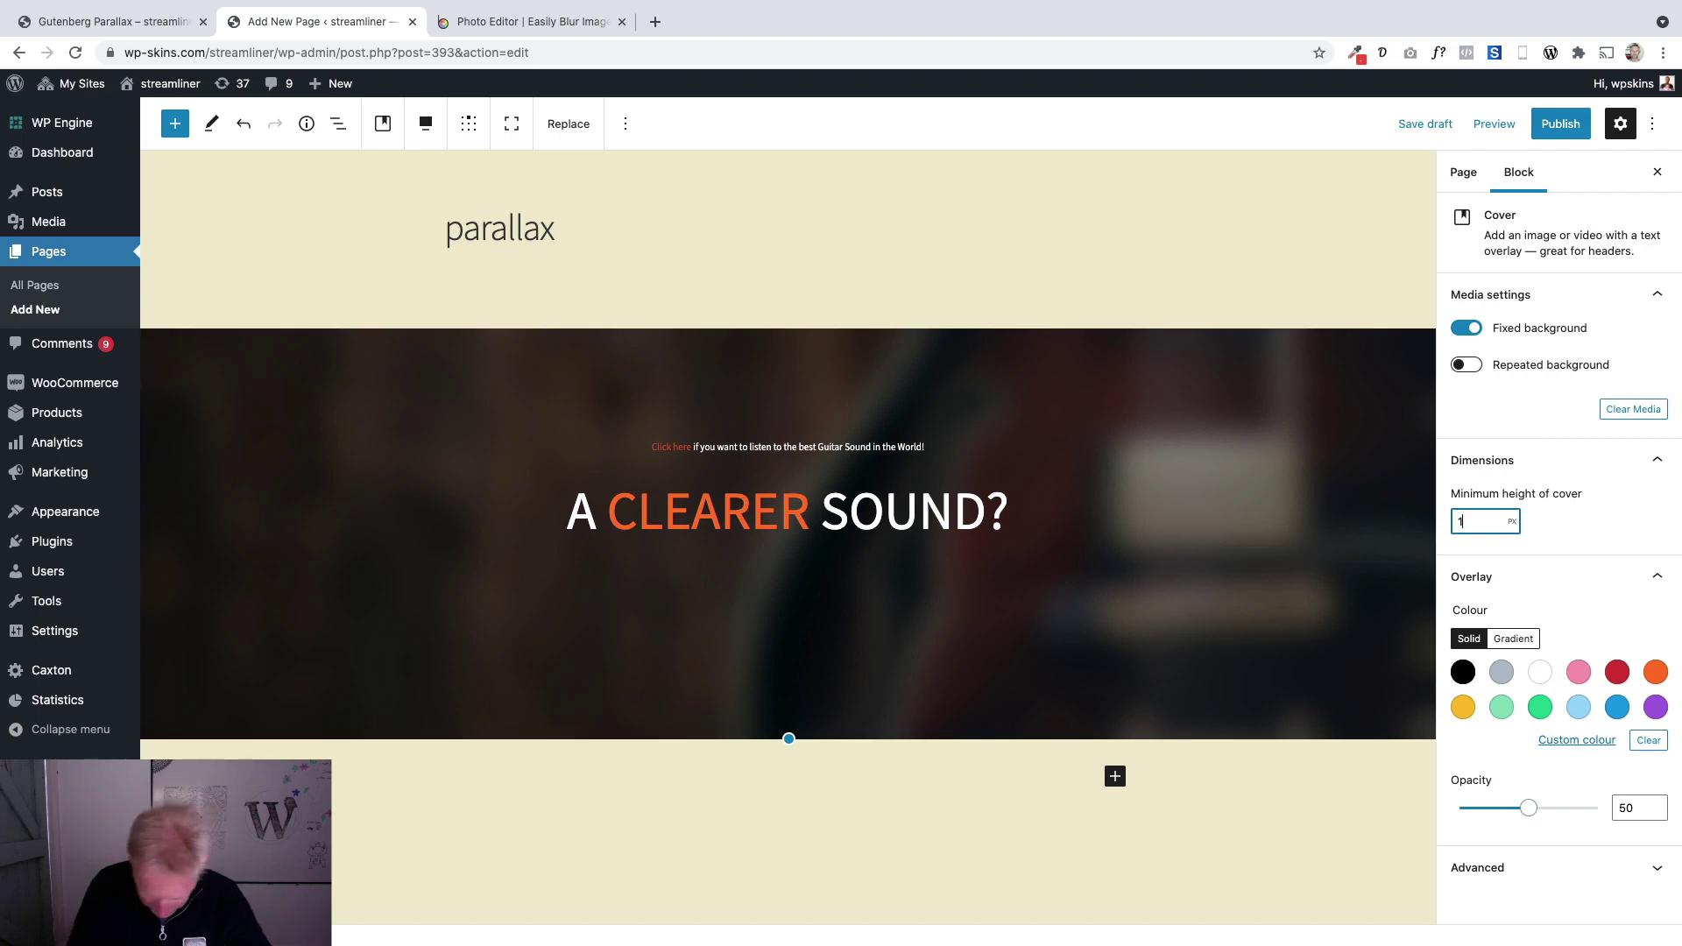
{"action": "type", "text": "500"}
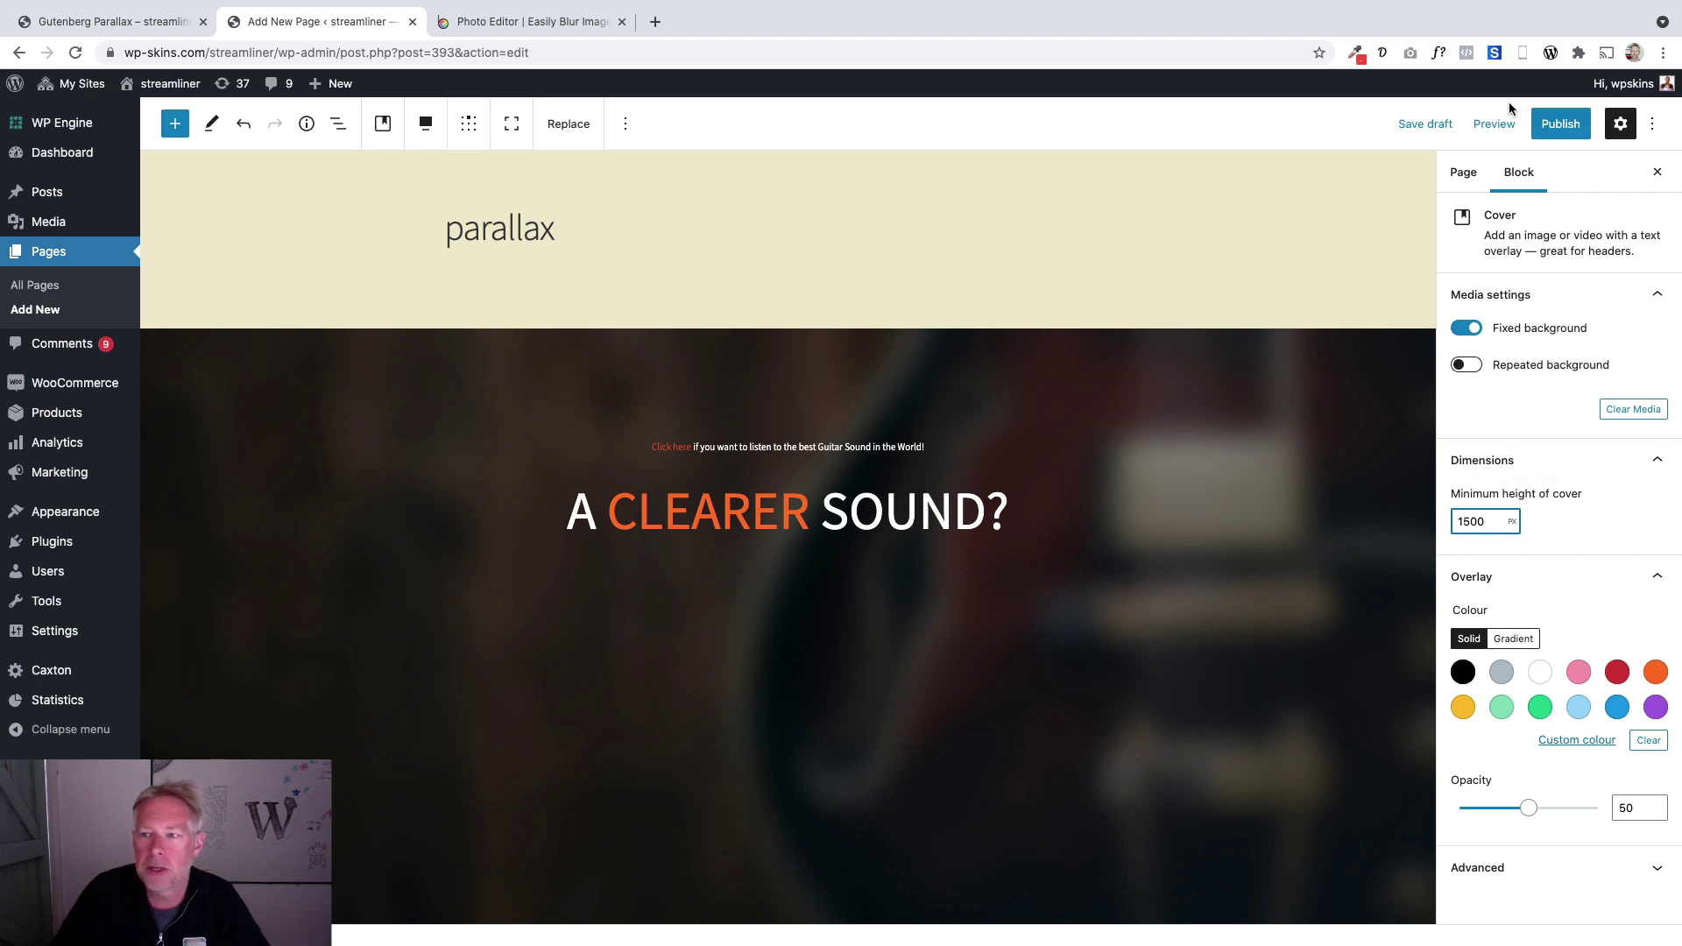
Publish the parallax page, scroll through it live, and return to editing.
{"action": "left_click", "coordinate": [1560, 124]}
{"action": "left_click", "coordinate": [1502, 124]}
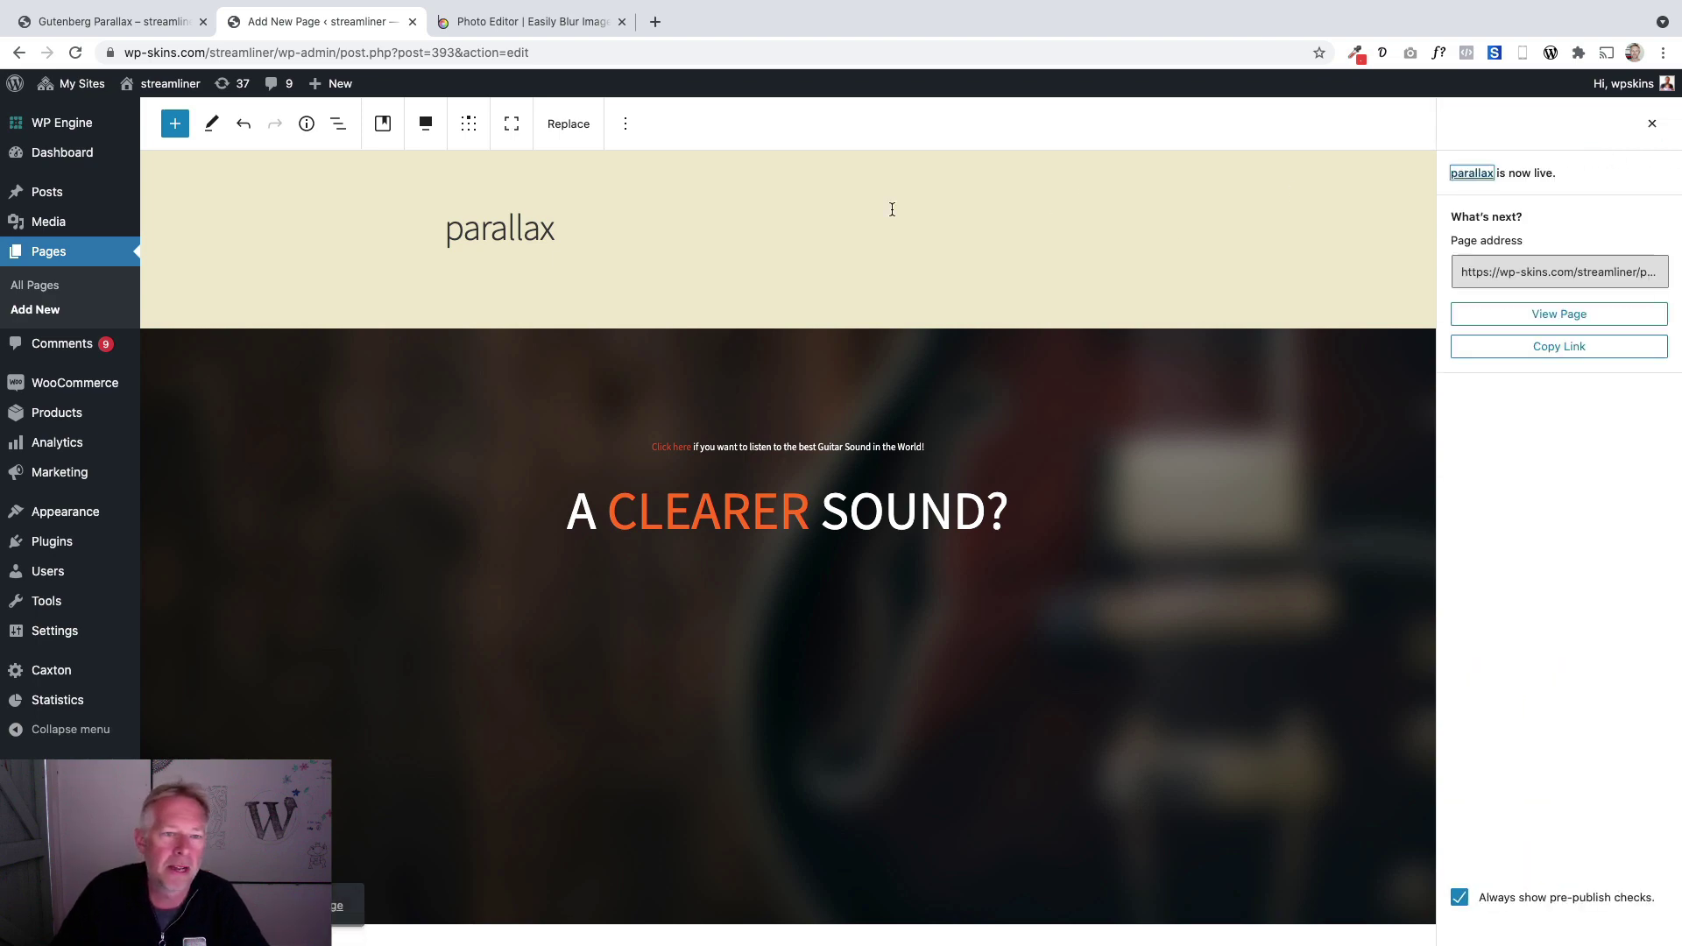
{"action": "left_click", "coordinate": [339, 911]}
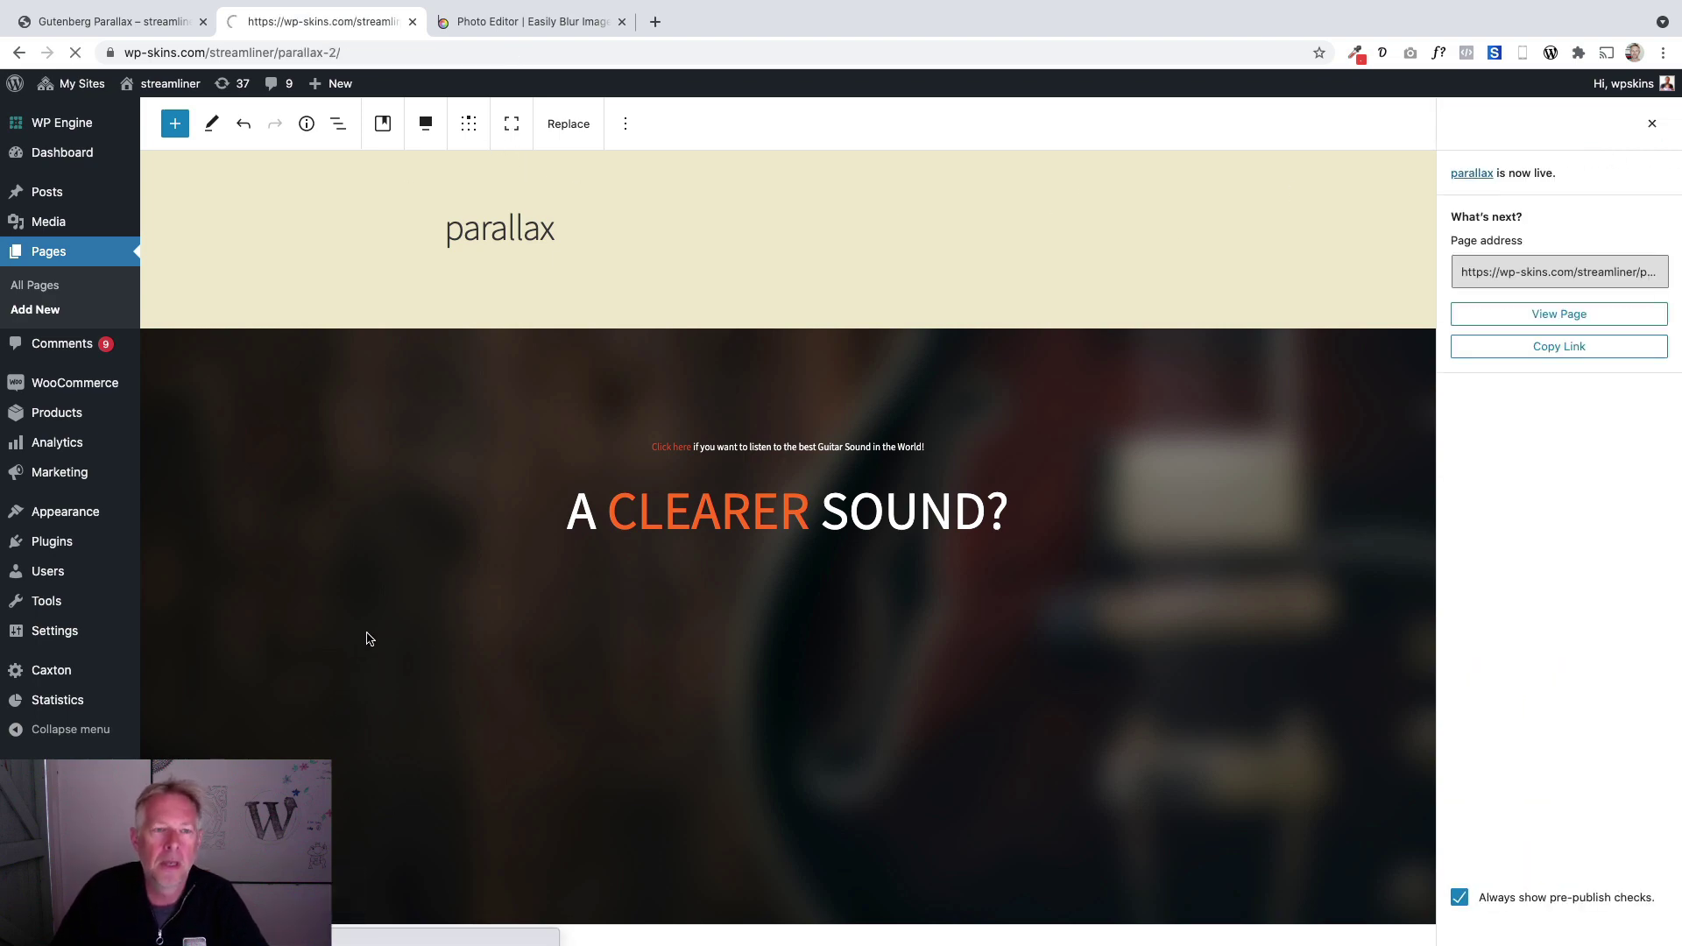
{"action": "scroll", "coordinate": [370, 640], "scroll_direction": "down", "scroll_amount": 4}
{"action": "scroll", "coordinate": [371, 639], "scroll_direction": "down", "scroll_amount": 3}
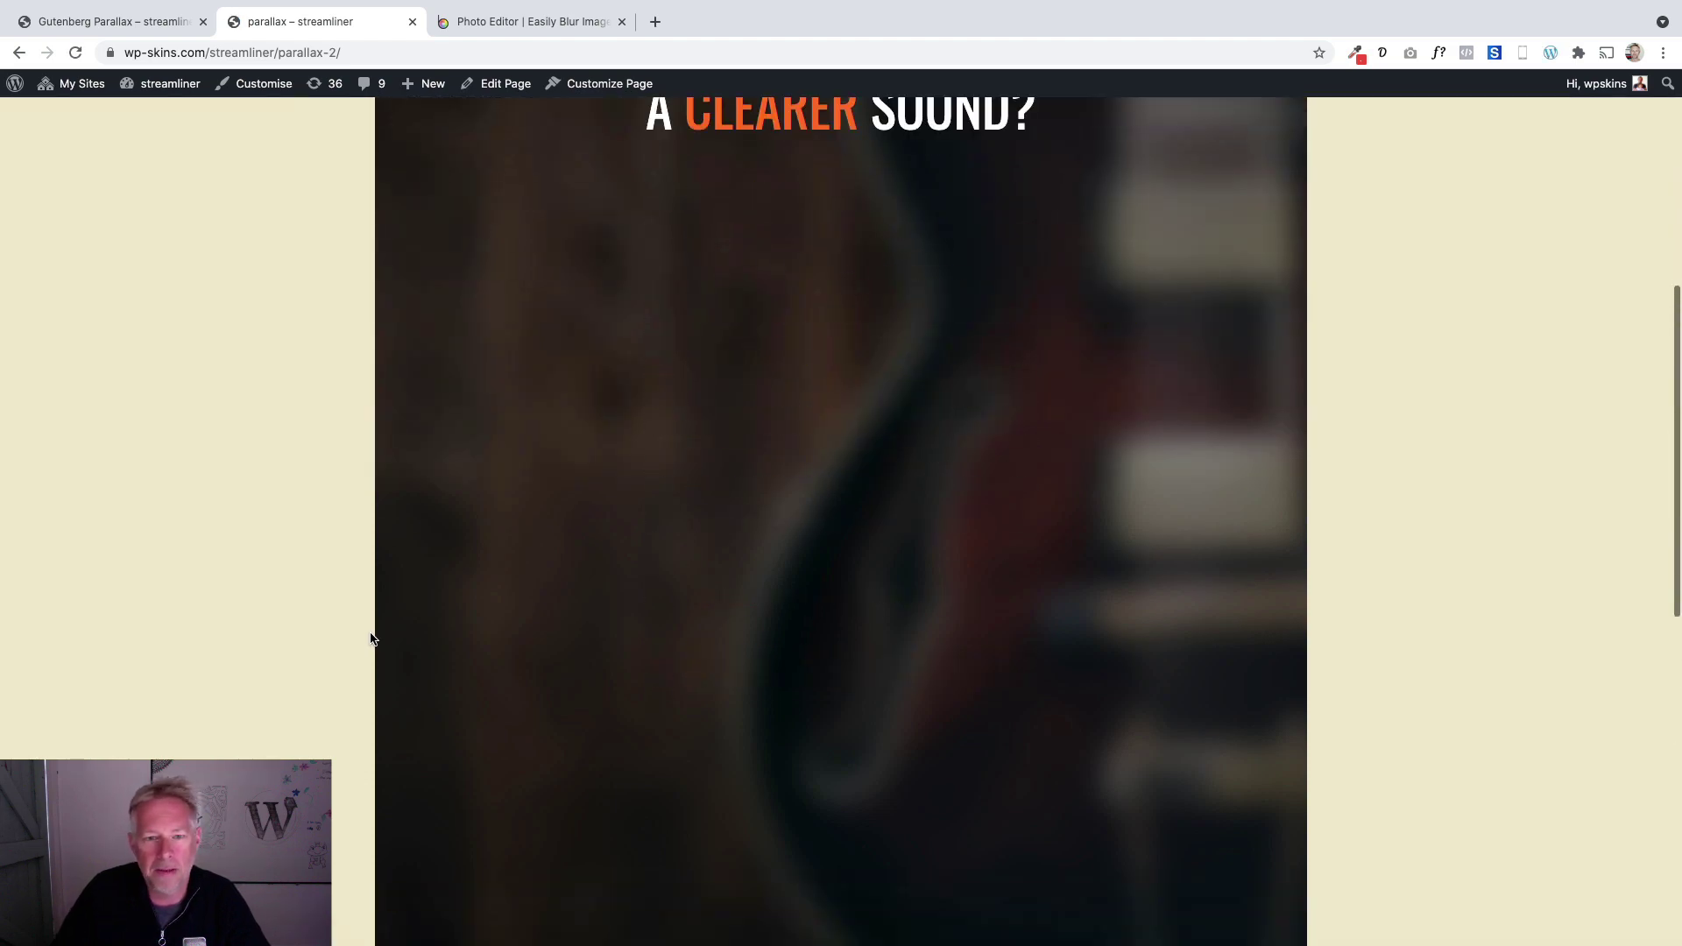
{"action": "scroll", "coordinate": [371, 640], "scroll_direction": "up", "scroll_amount": 7}
{"action": "left_click", "coordinate": [513, 85]}
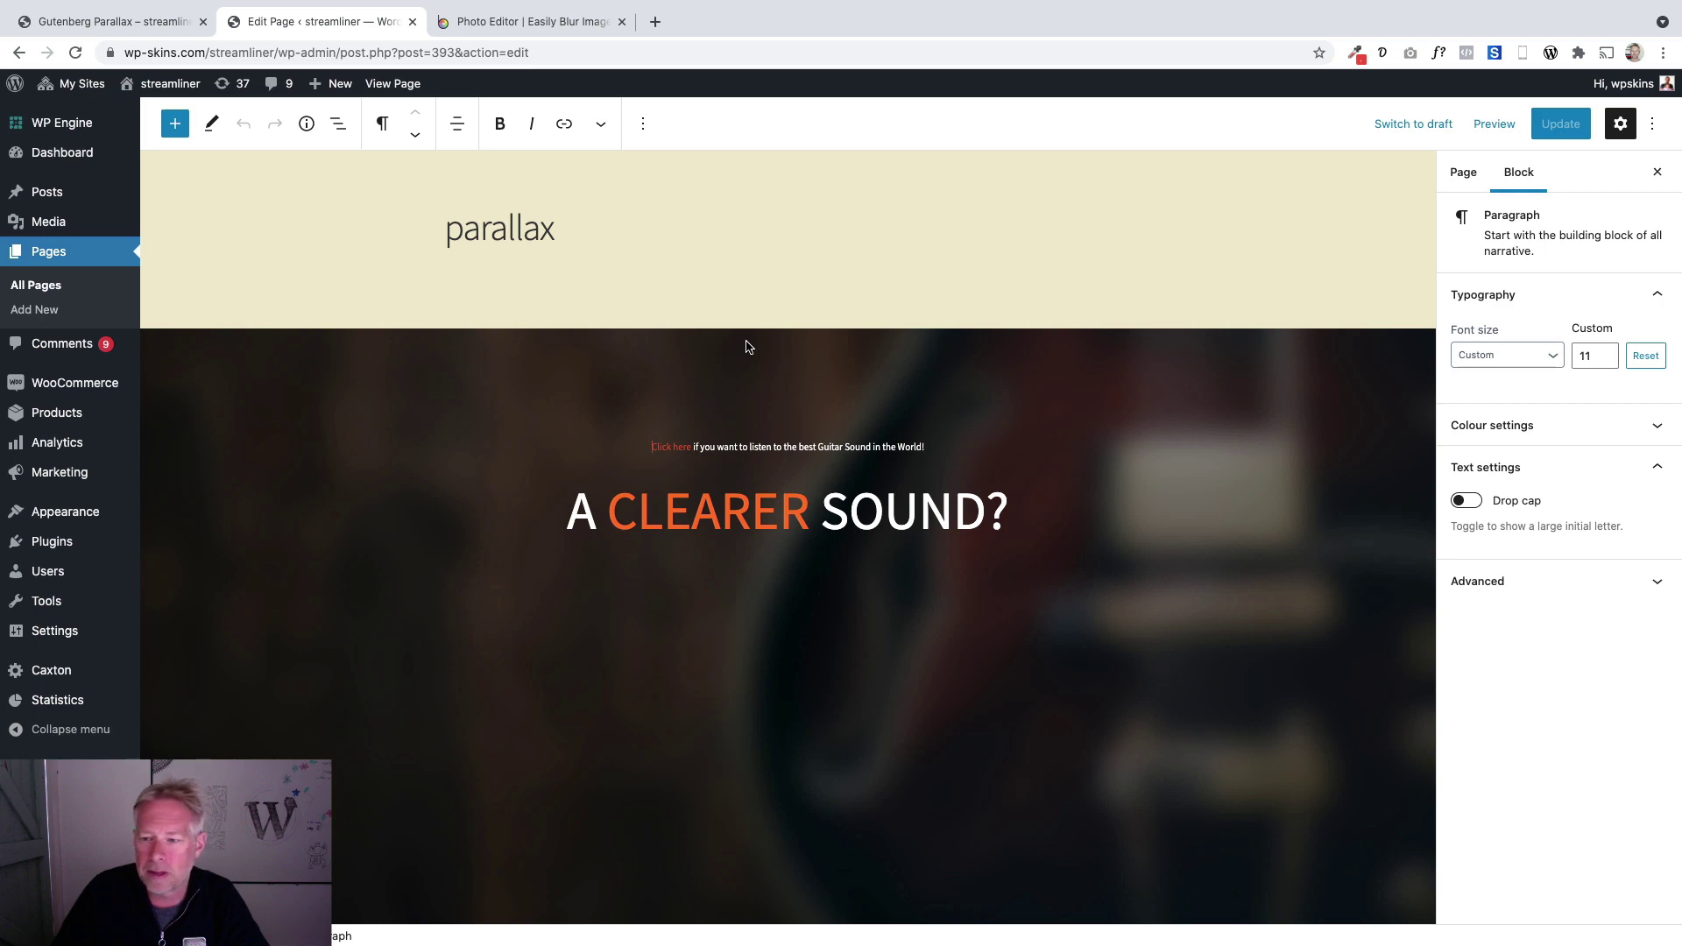
Apply the Full width template to the page, update it, and view it live.
{"action": "left_click", "coordinate": [1465, 180]}
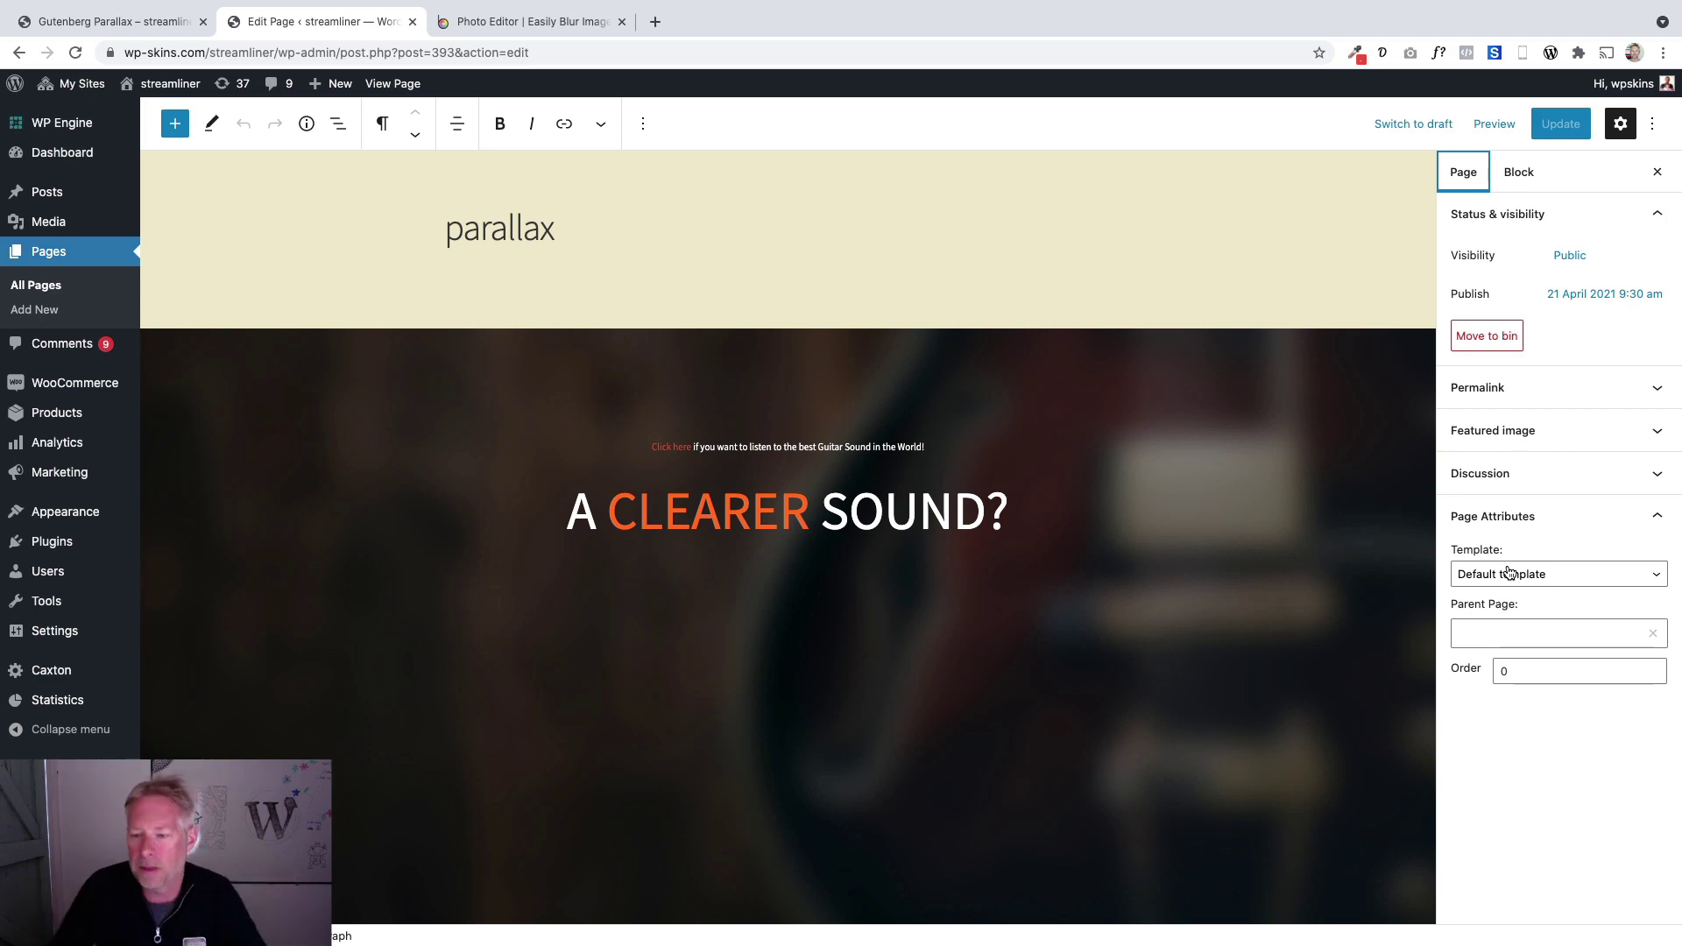
{"action": "left_click", "coordinate": [1509, 573]}
{"action": "left_click", "coordinate": [1502, 588]}
{"action": "left_click", "coordinate": [1558, 125]}
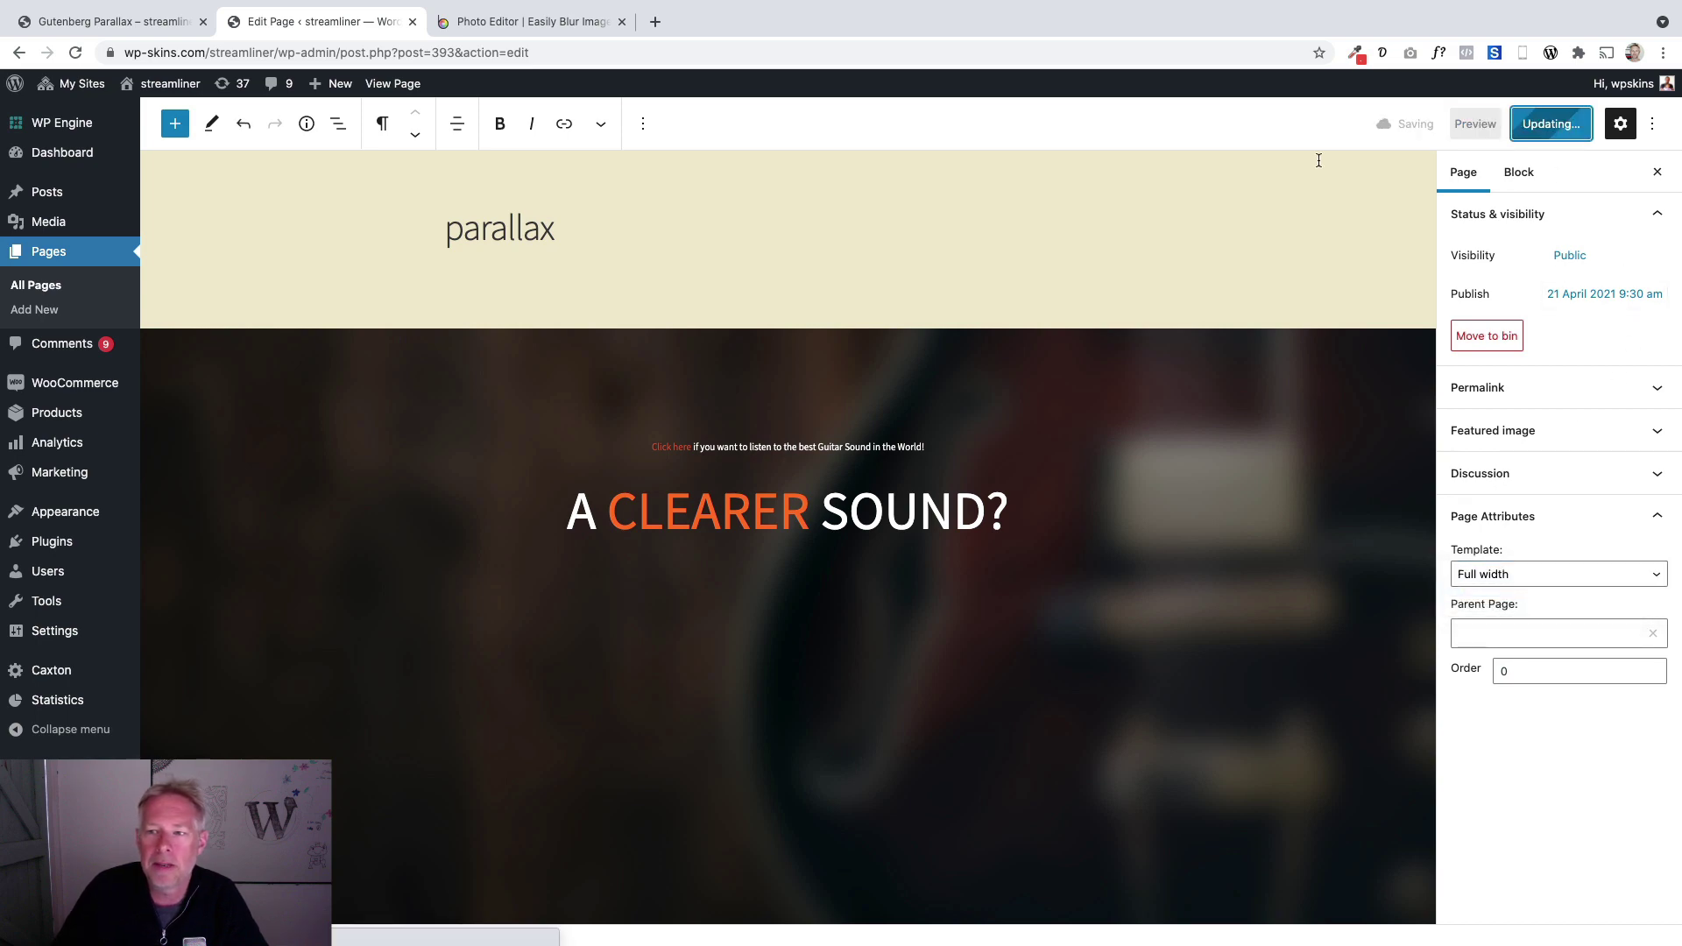
{"action": "left_click", "coordinate": [393, 84]}
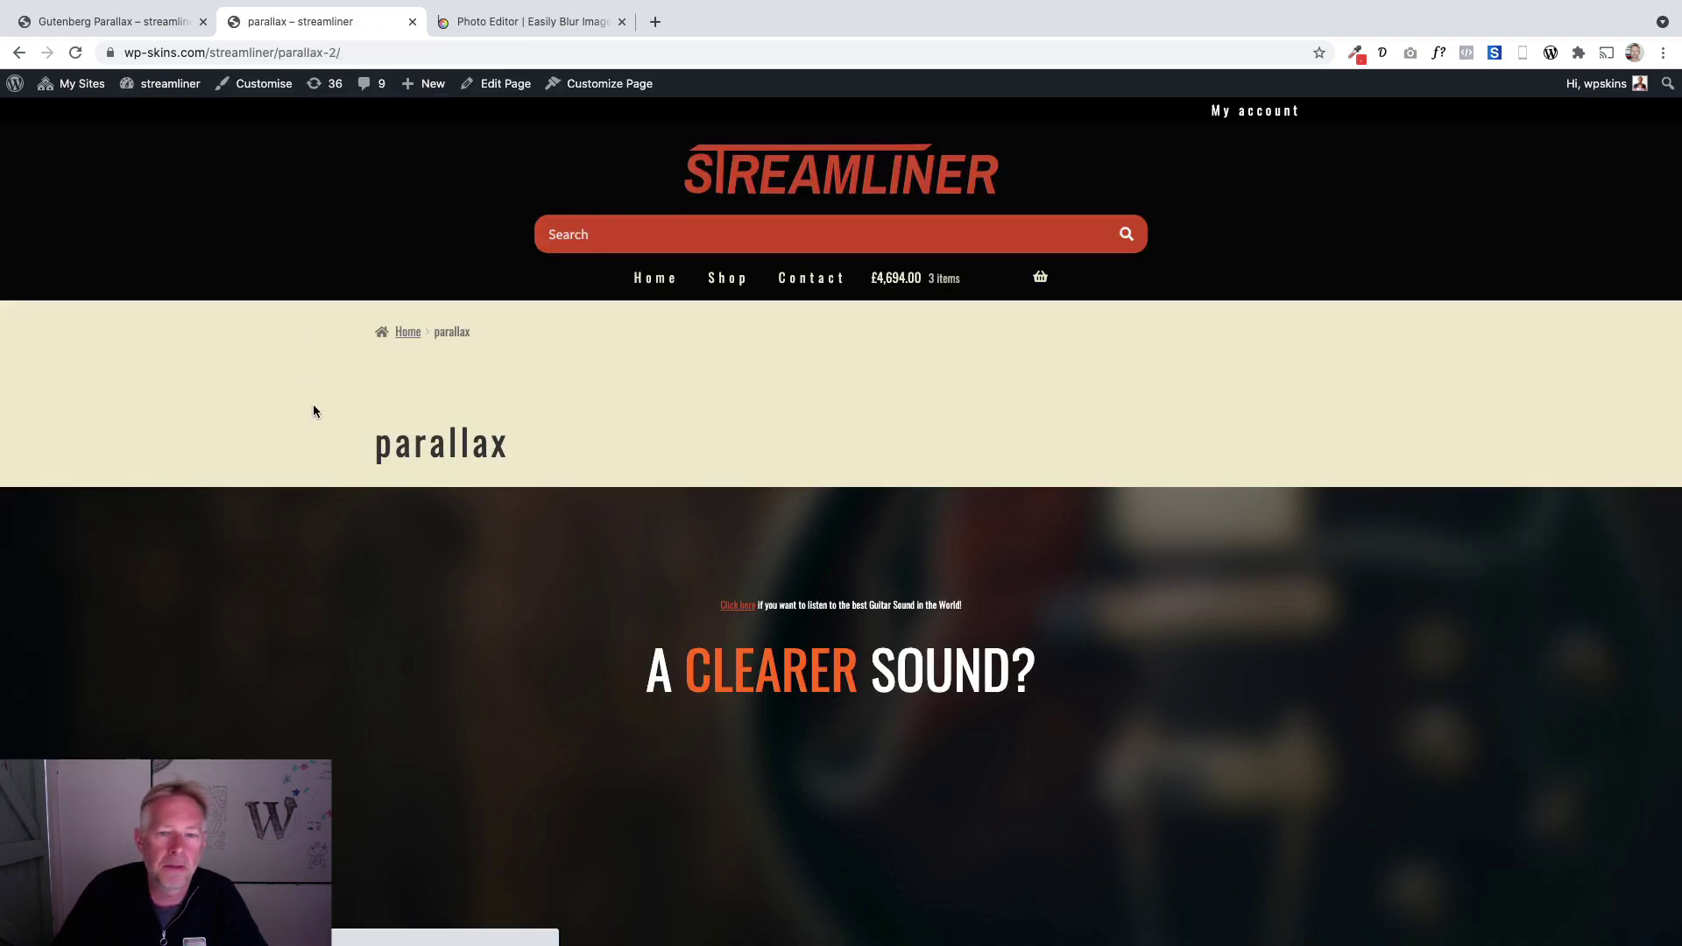
Hide the parallax page's title in the Page Customizer's Content options.
{"action": "scroll", "coordinate": [331, 502], "scroll_direction": "down", "scroll_amount": 3}
{"action": "scroll", "coordinate": [331, 501], "scroll_direction": "down", "scroll_amount": 3}
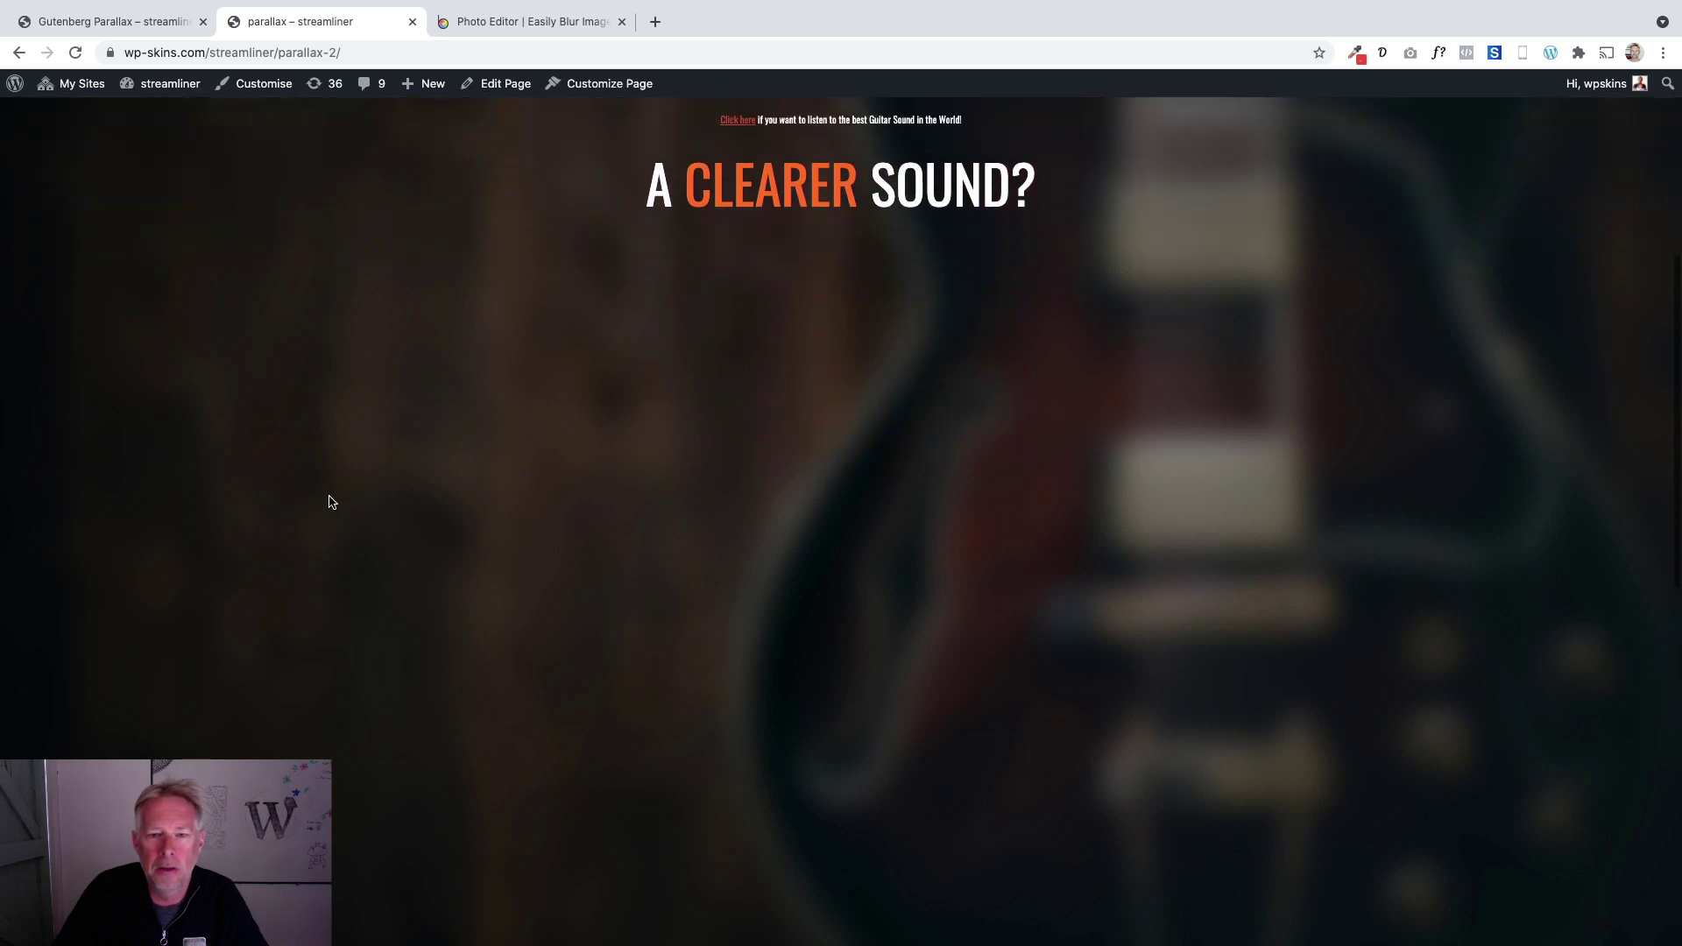
{"action": "scroll", "coordinate": [332, 501], "scroll_direction": "up", "scroll_amount": 5}
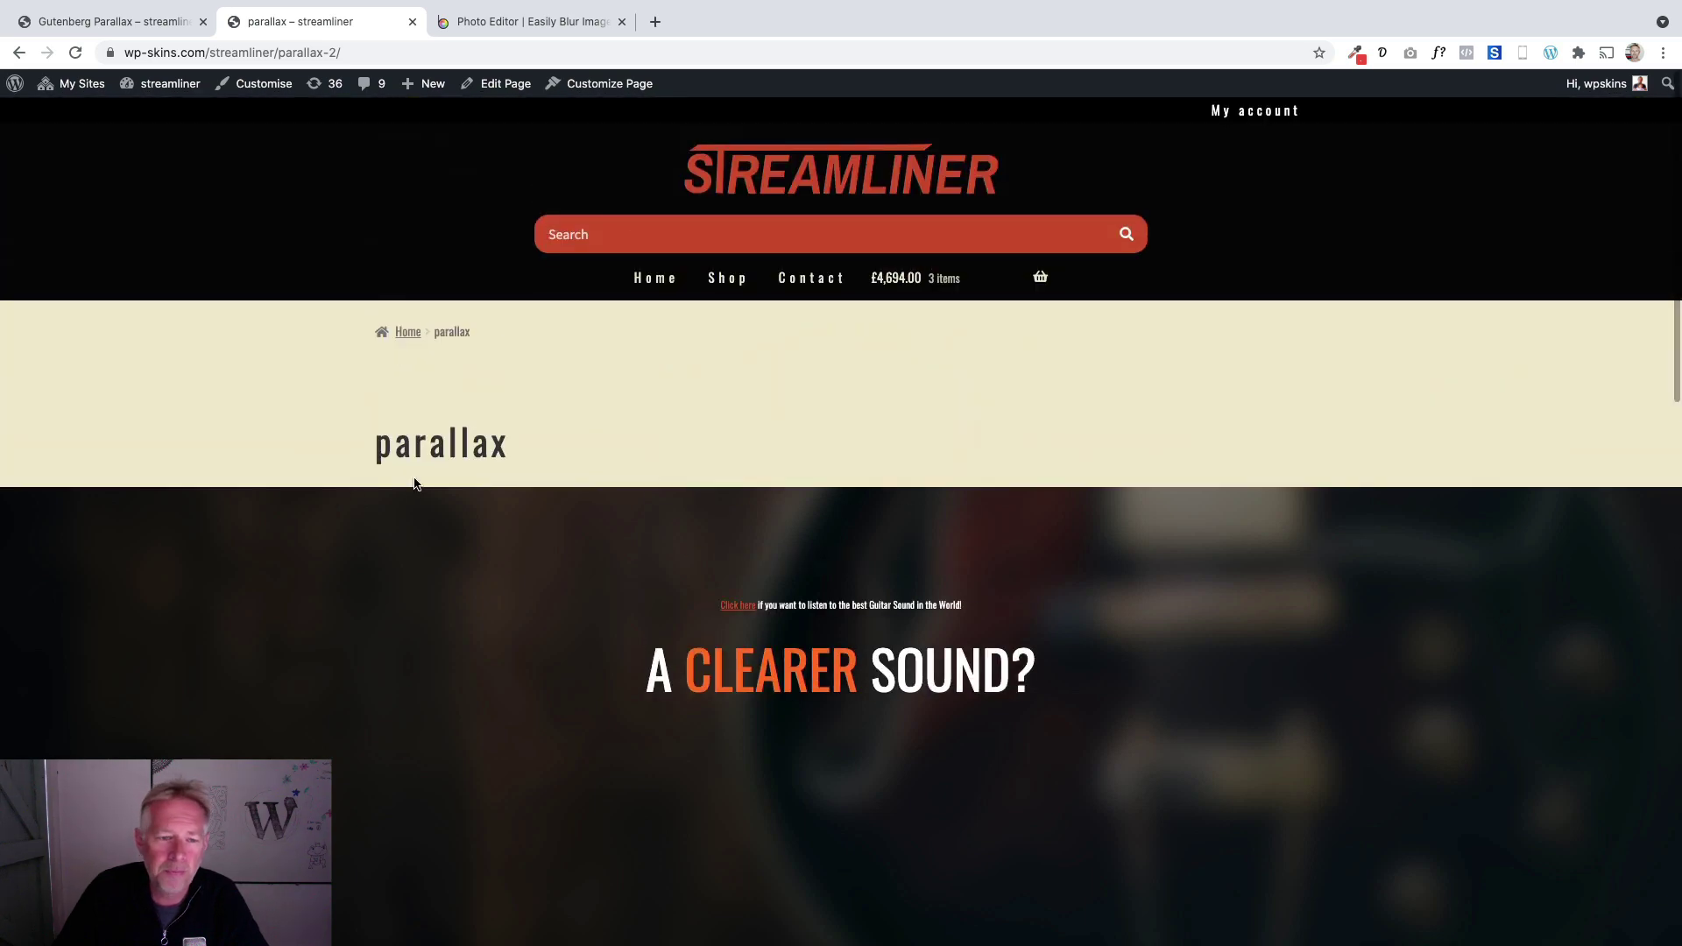
{"action": "left_click", "coordinate": [613, 88]}
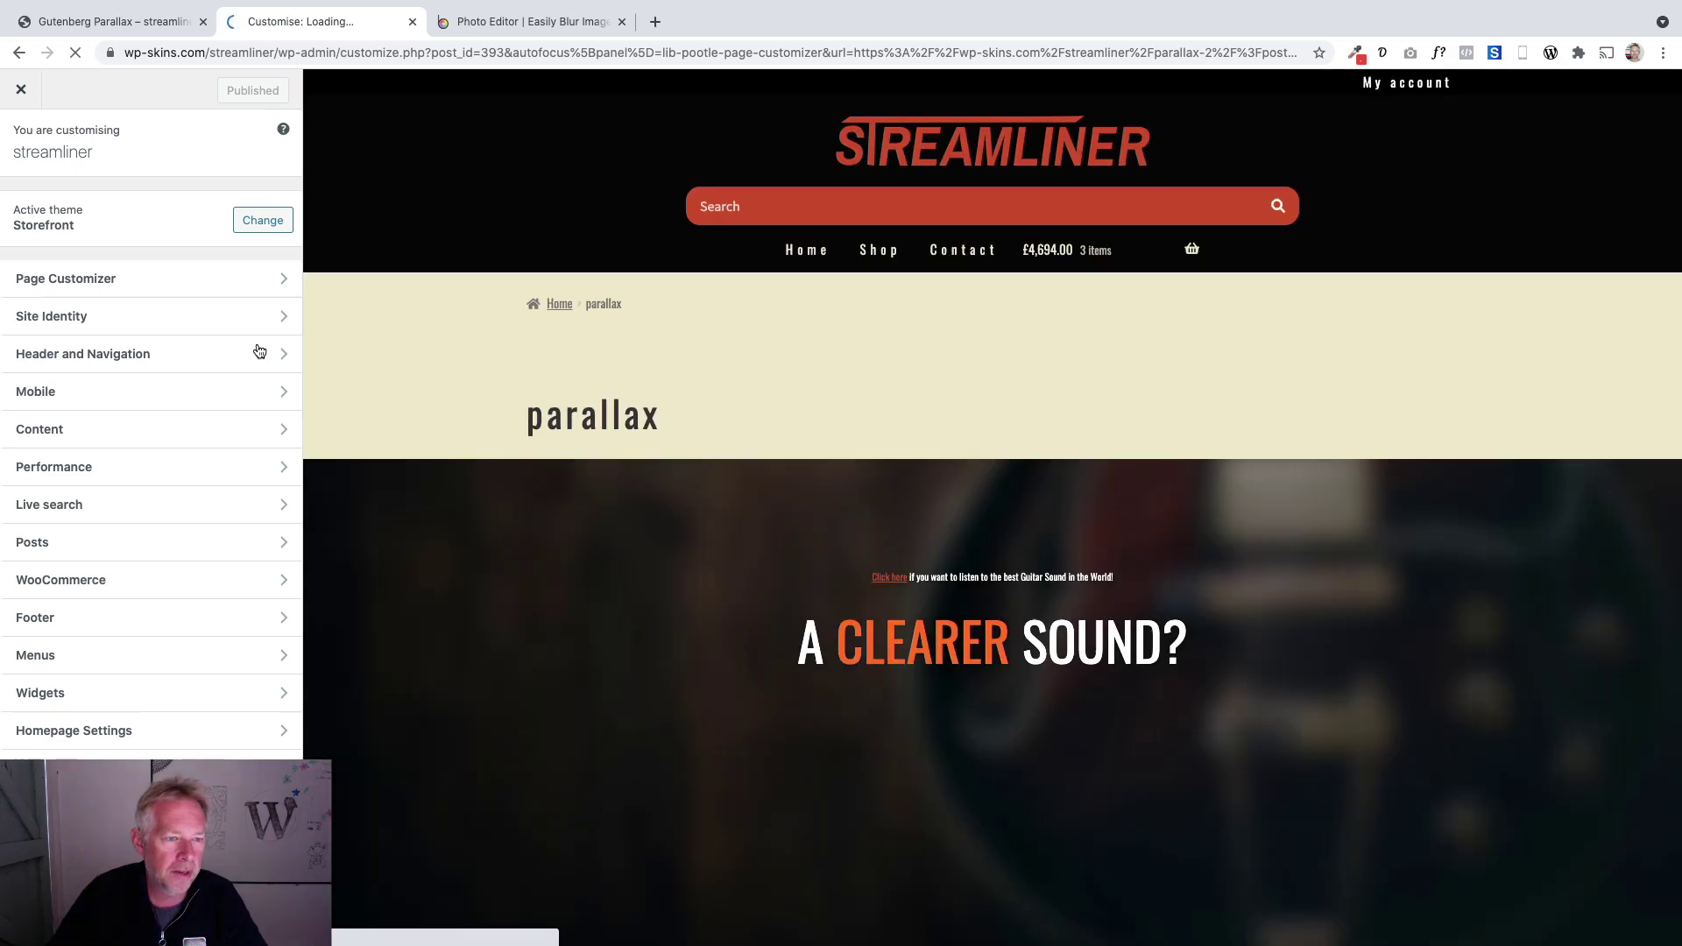
{"action": "left_click", "coordinate": [113, 289]}
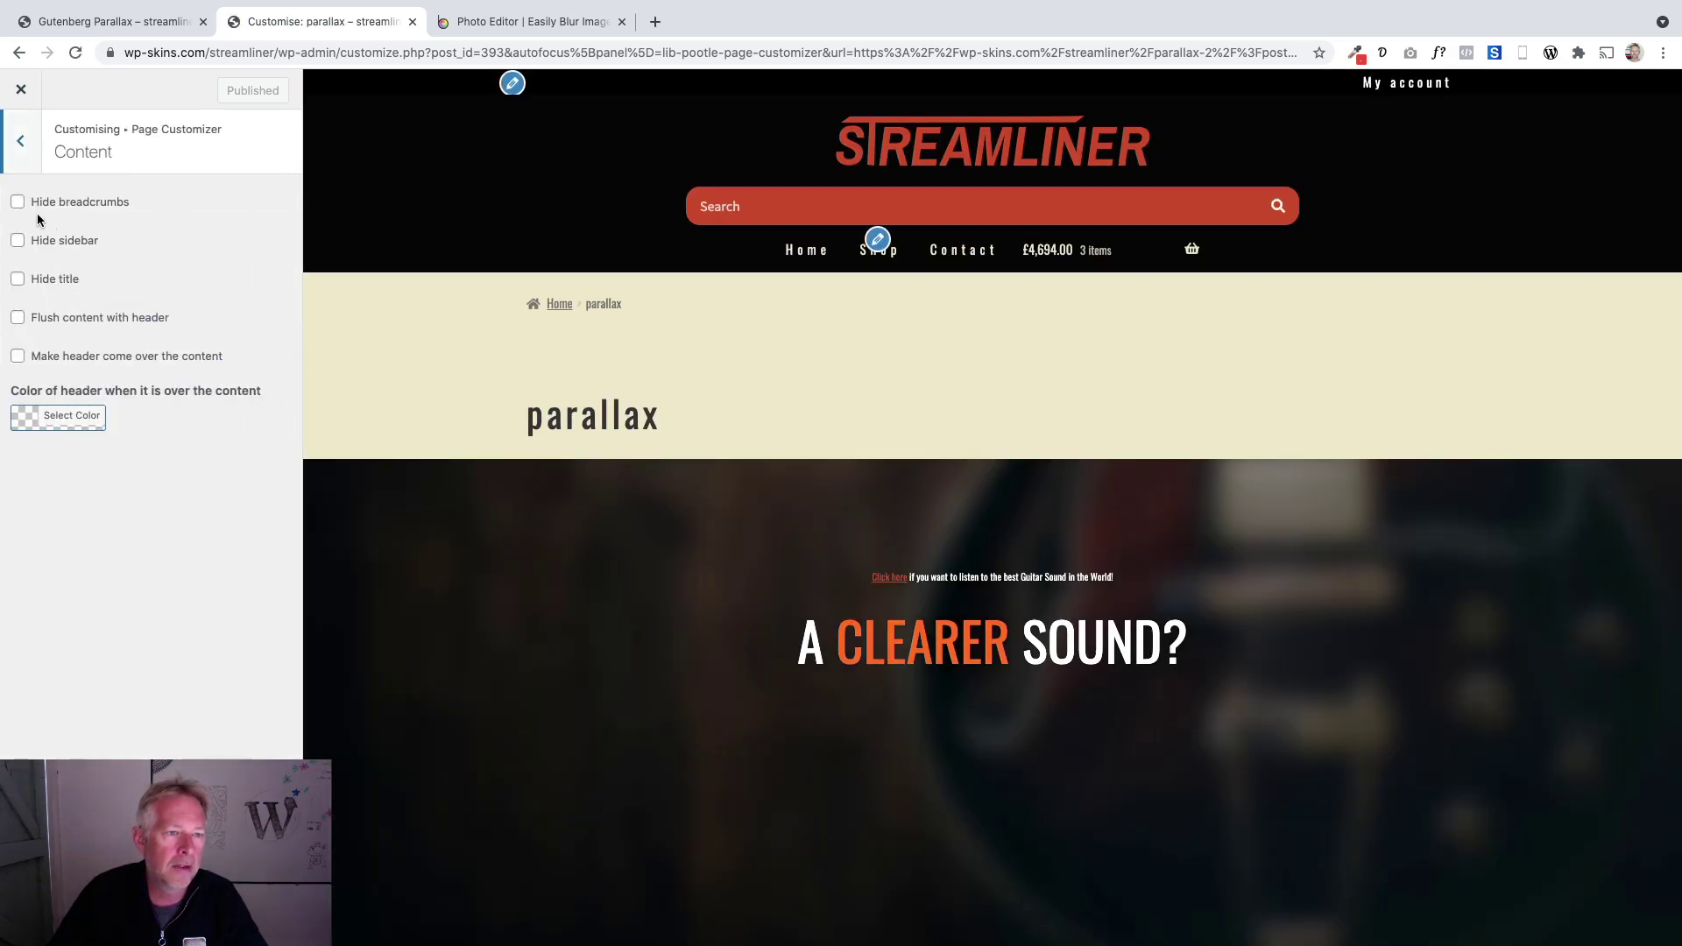
{"action": "left_click", "coordinate": [18, 278]}
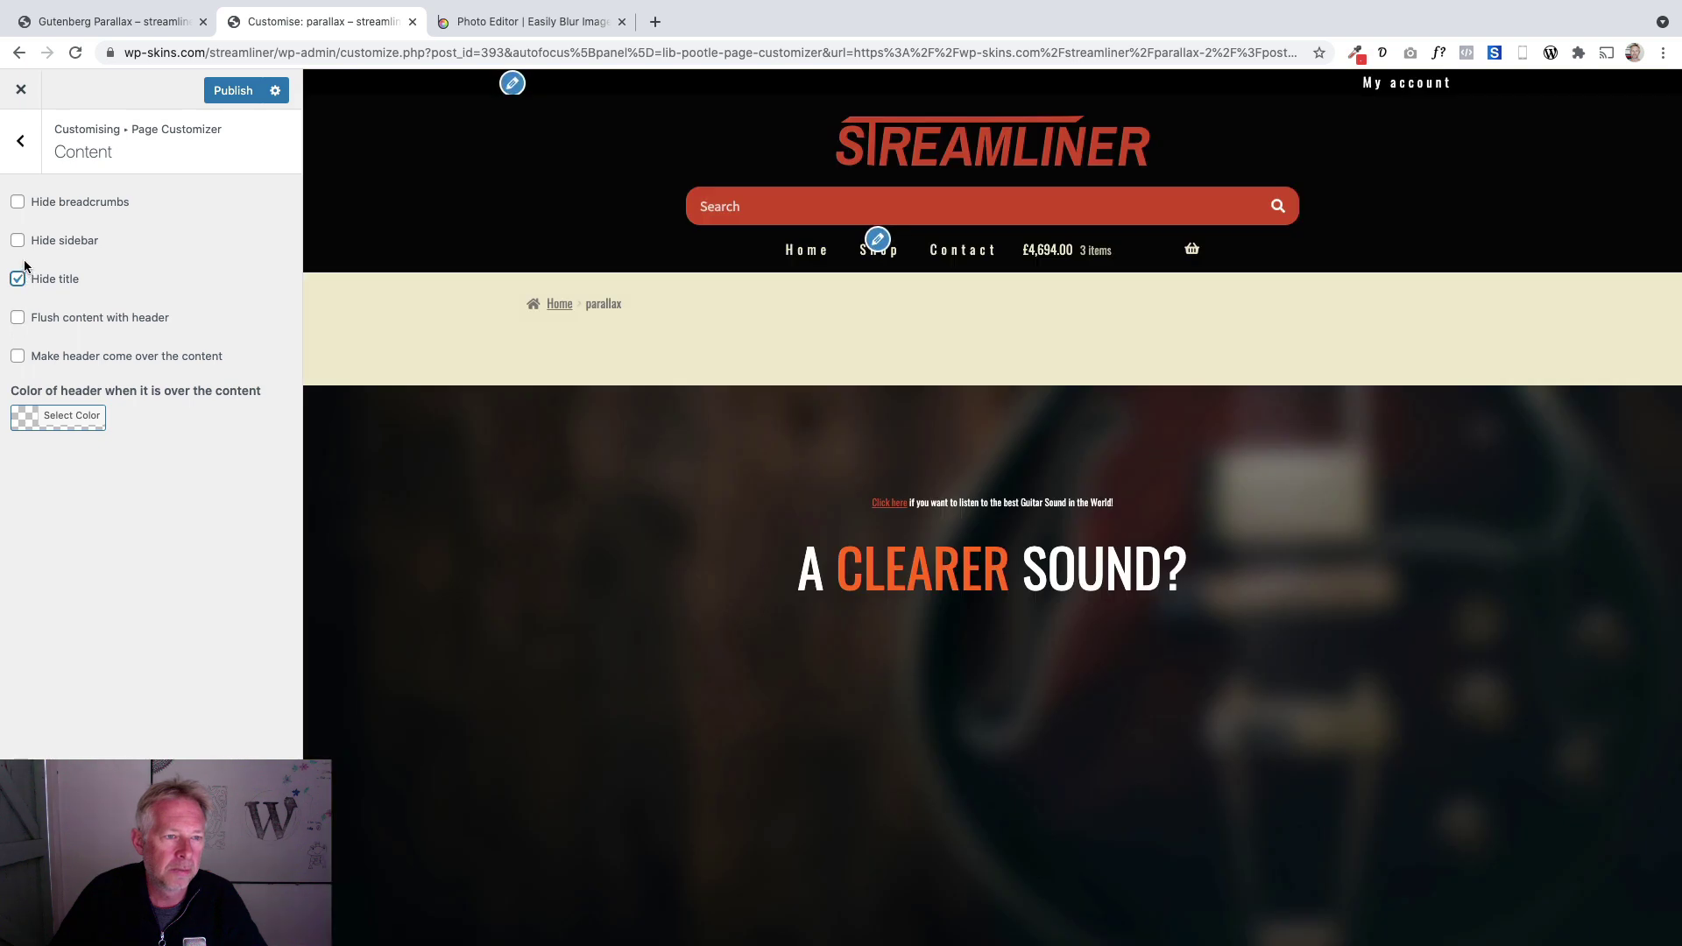
Hide the site header on this page and leave the customiser.
{"action": "left_click", "coordinate": [20, 140]}
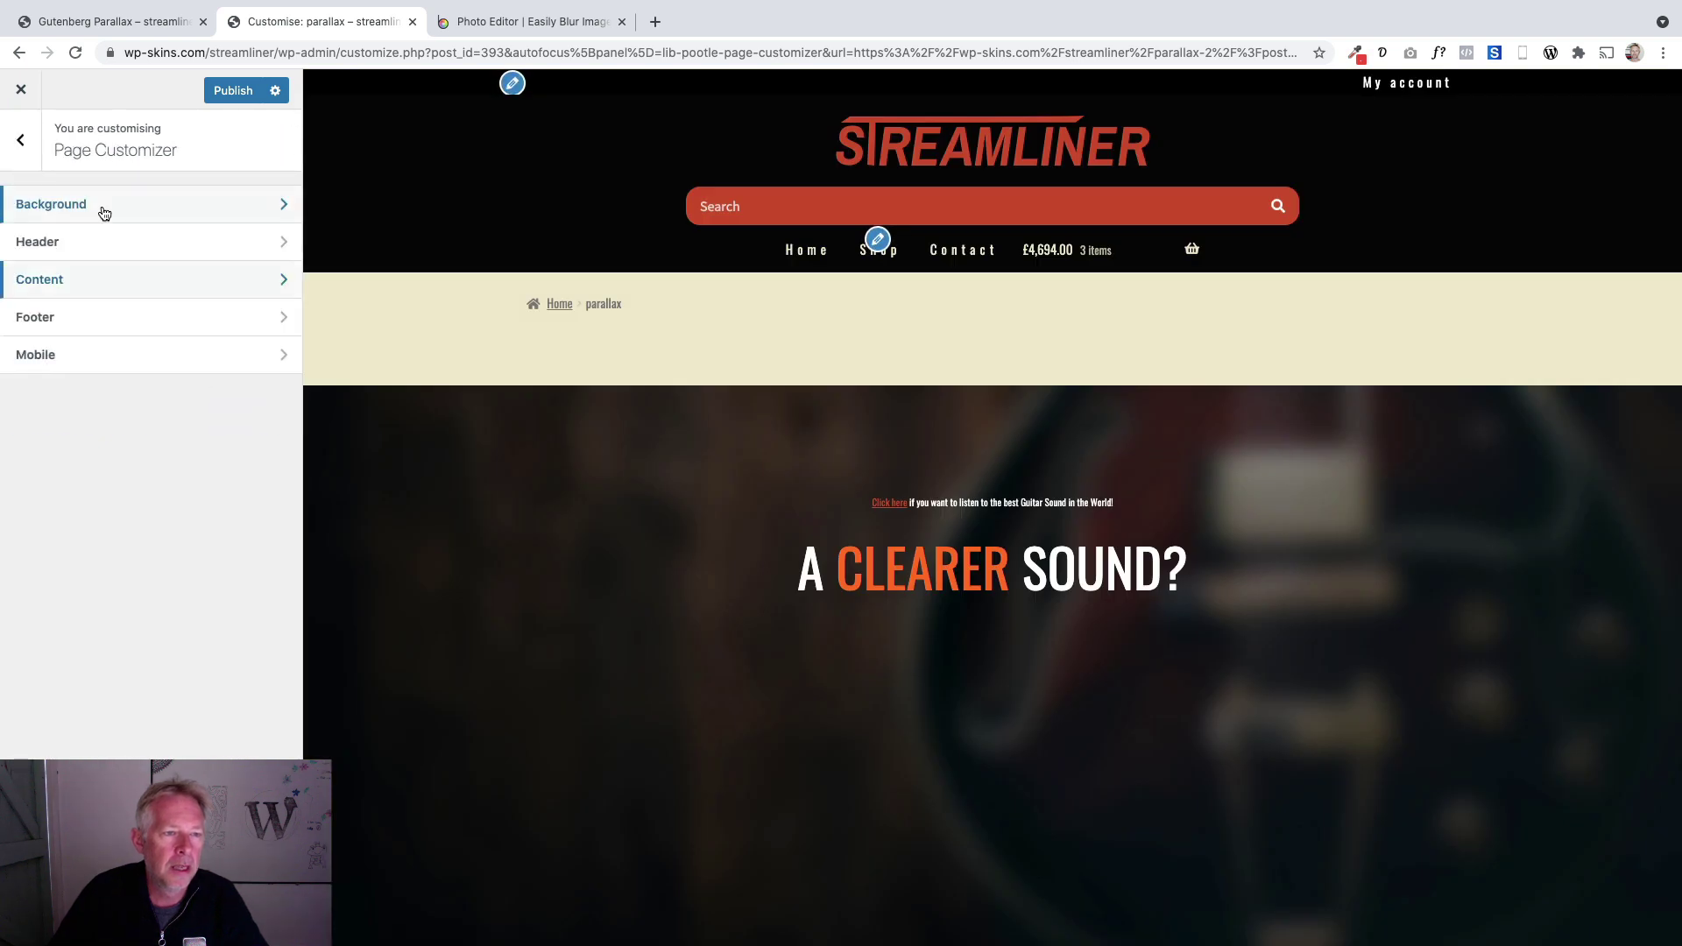
{"action": "left_click", "coordinate": [95, 241]}
{"action": "left_click", "coordinate": [68, 201]}
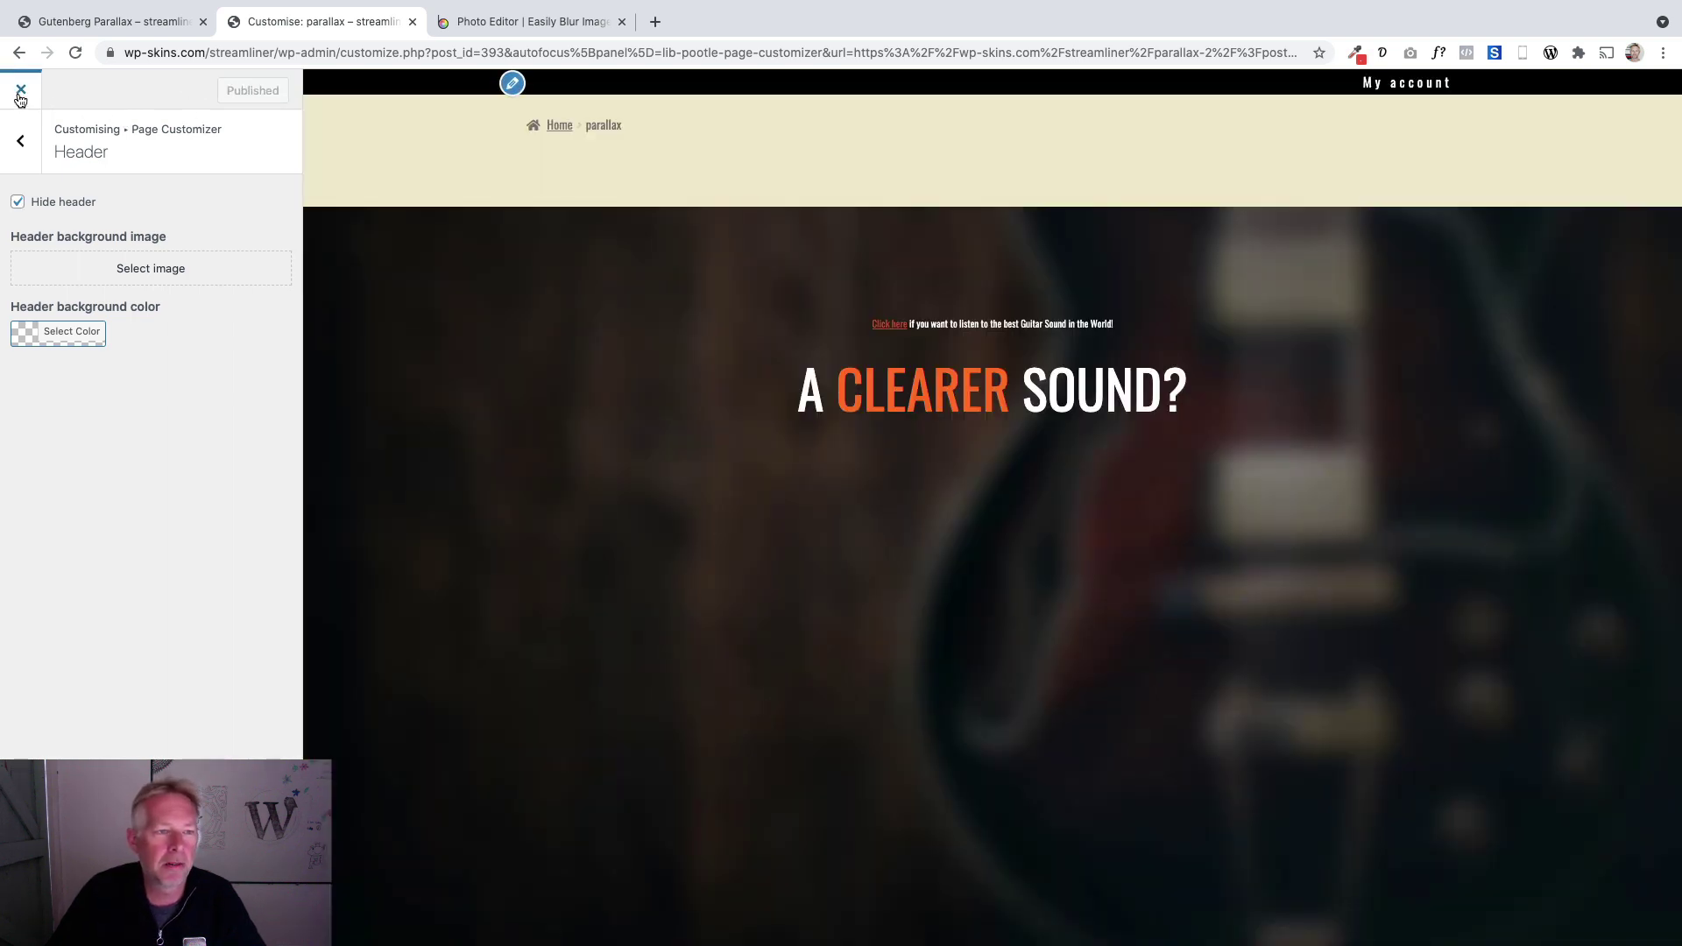
{"action": "left_click", "coordinate": [20, 95]}
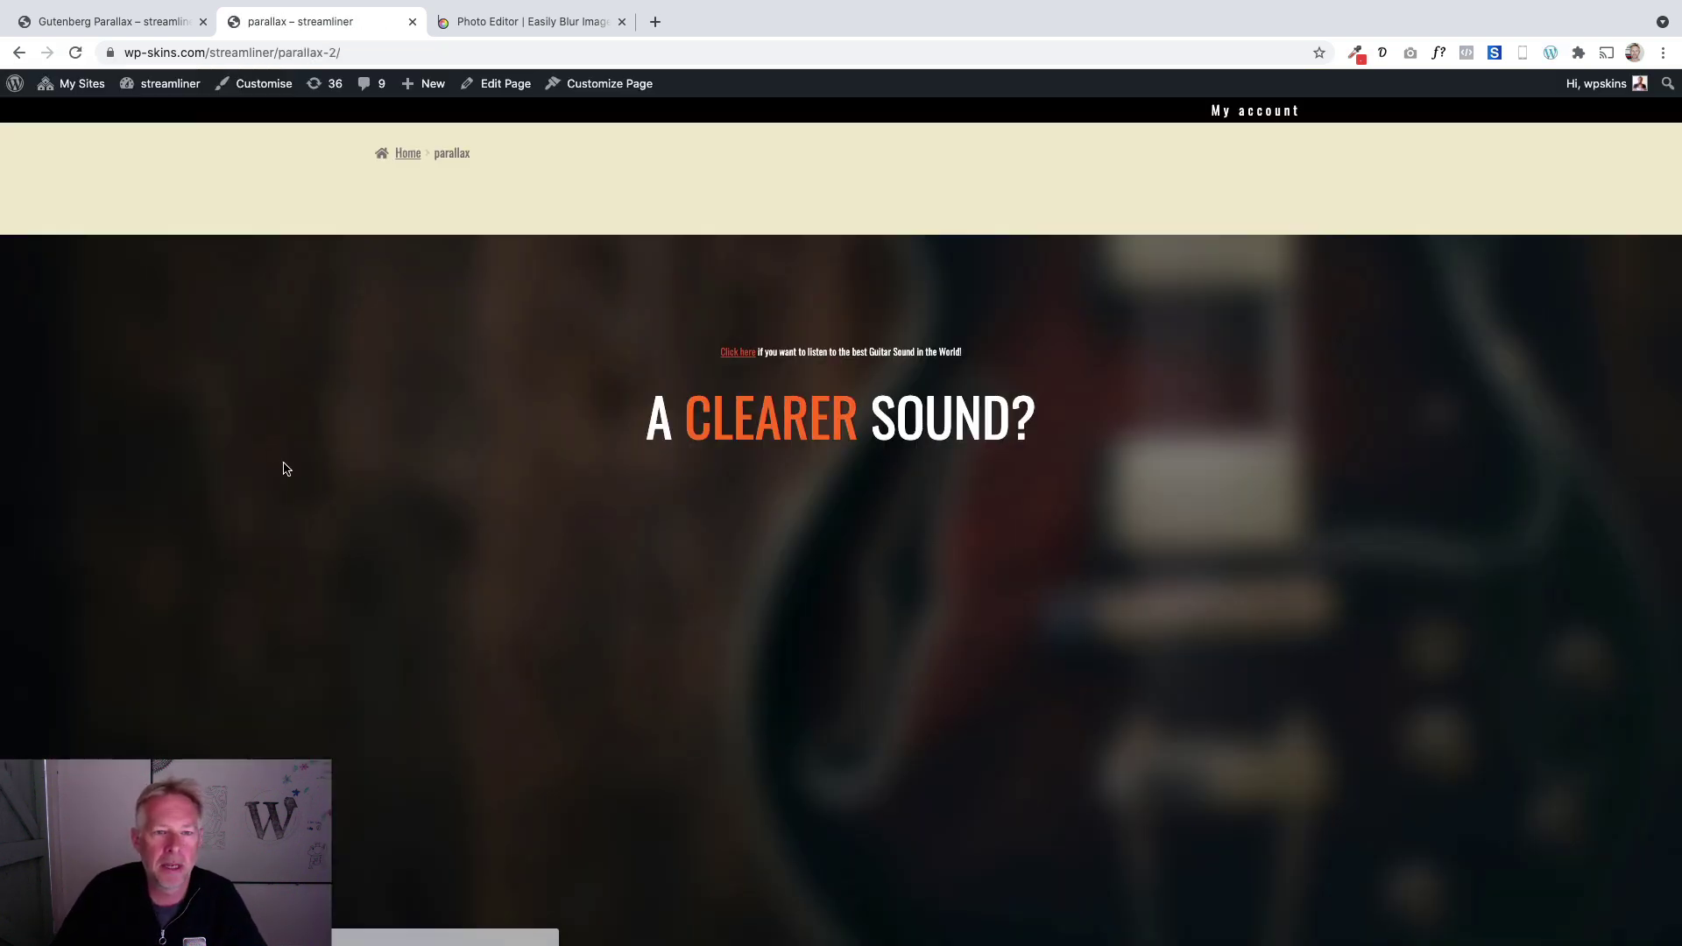
Scroll the live page without title or header, then reopen it in the editor.
{"action": "scroll", "coordinate": [329, 522], "scroll_direction": "down", "scroll_amount": 3}
{"action": "scroll", "coordinate": [328, 523], "scroll_direction": "up", "scroll_amount": 2}
{"action": "scroll", "coordinate": [329, 523], "scroll_direction": "down", "scroll_amount": 5}
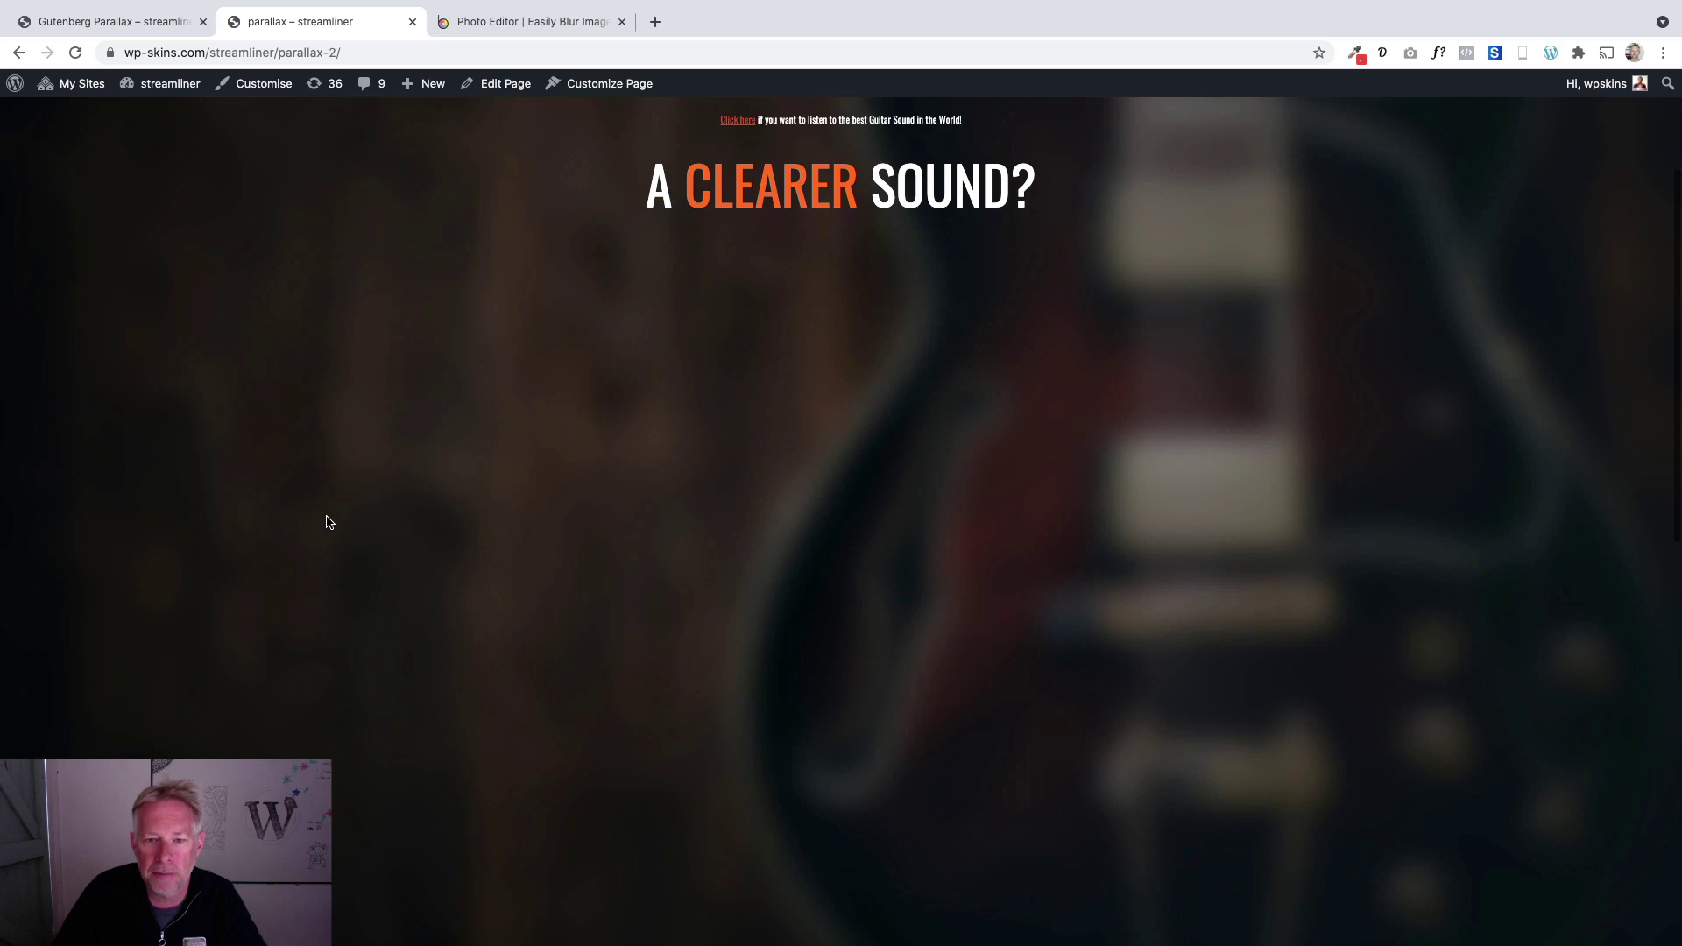
{"action": "scroll", "coordinate": [329, 522], "scroll_direction": "down", "scroll_amount": 3}
{"action": "scroll", "coordinate": [337, 517], "scroll_direction": "up", "scroll_amount": 3}
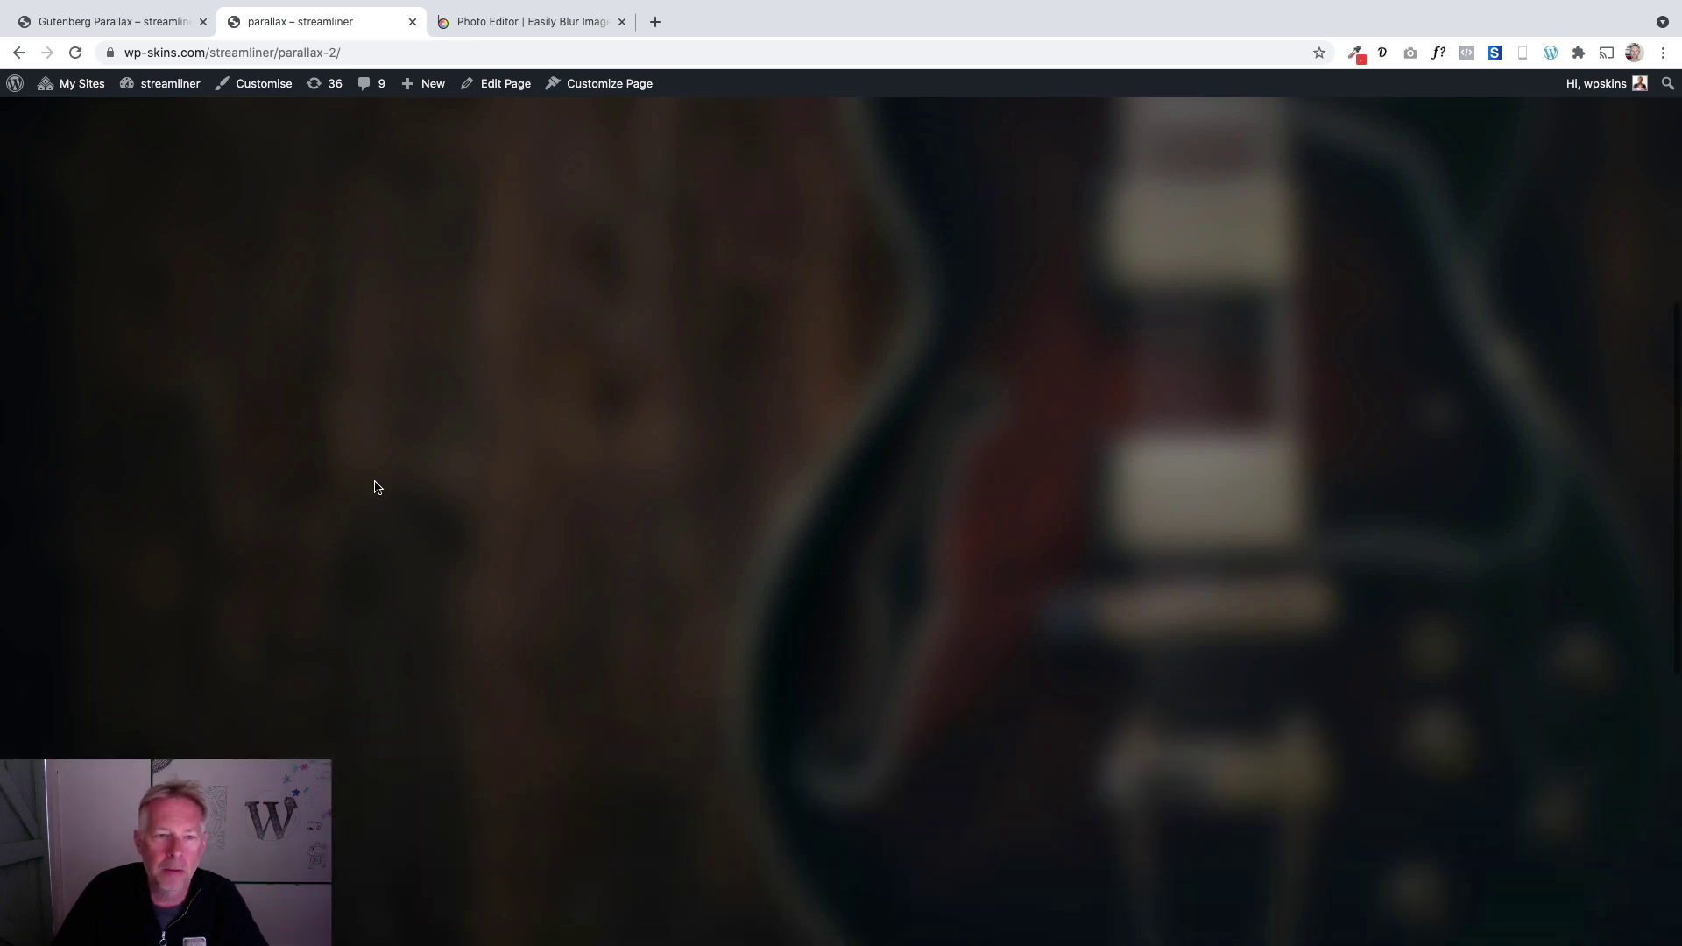
{"action": "left_click", "coordinate": [499, 84]}
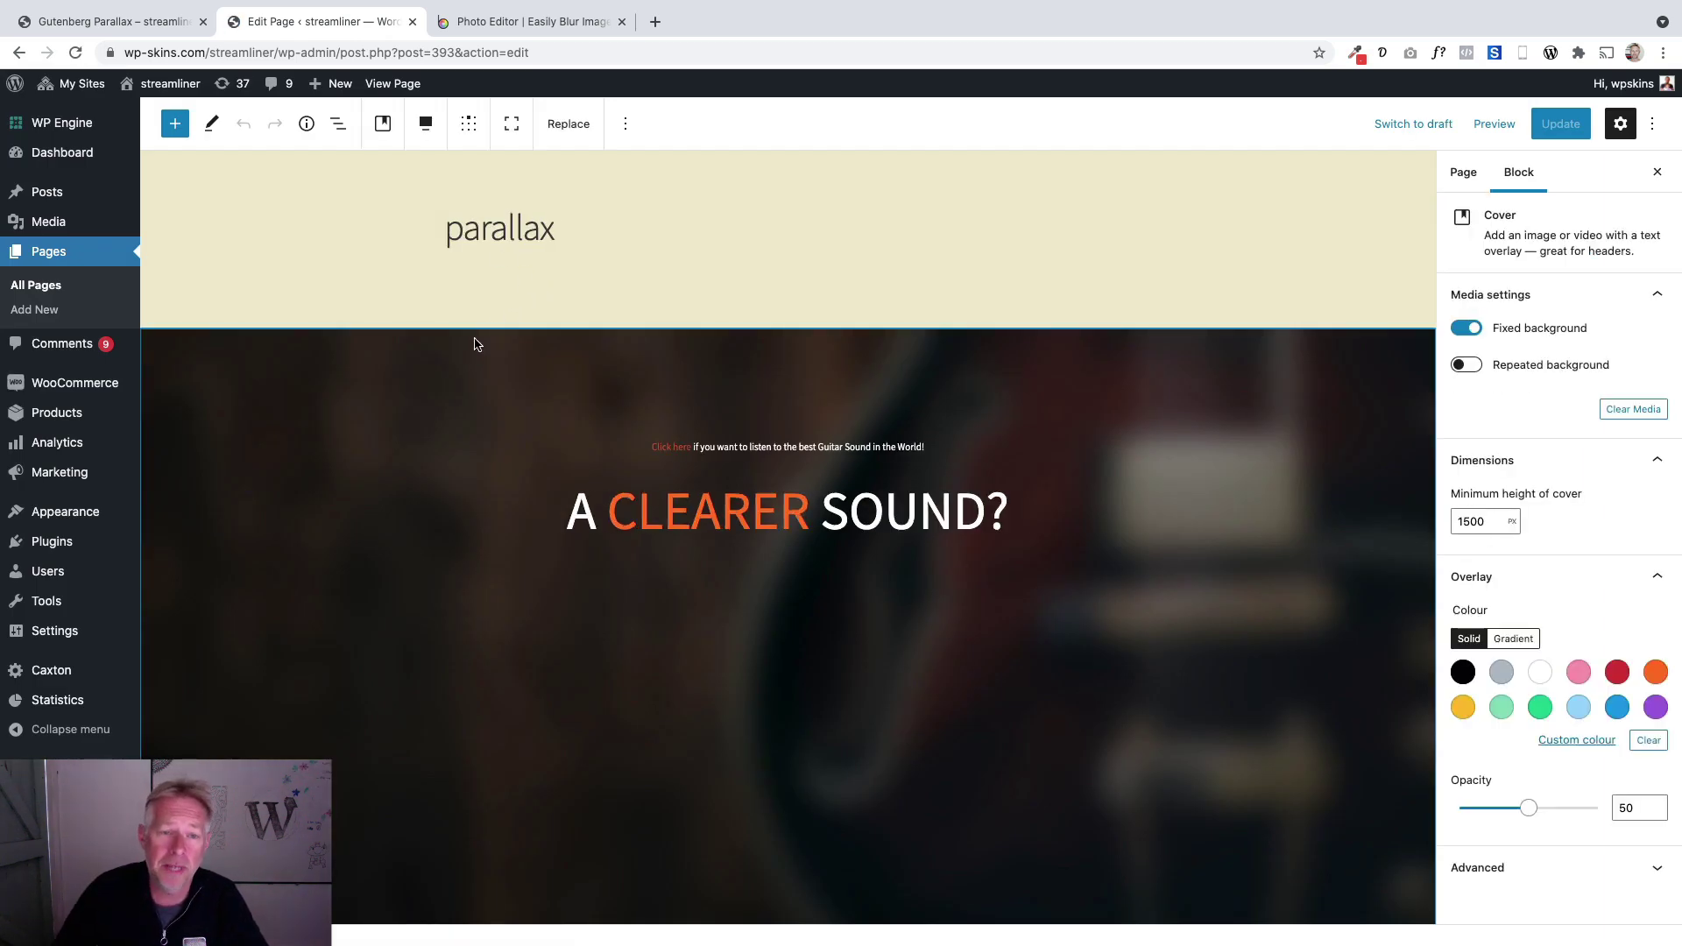
Duplicate the guitar cover block.
{"action": "left_click", "coordinate": [626, 127]}
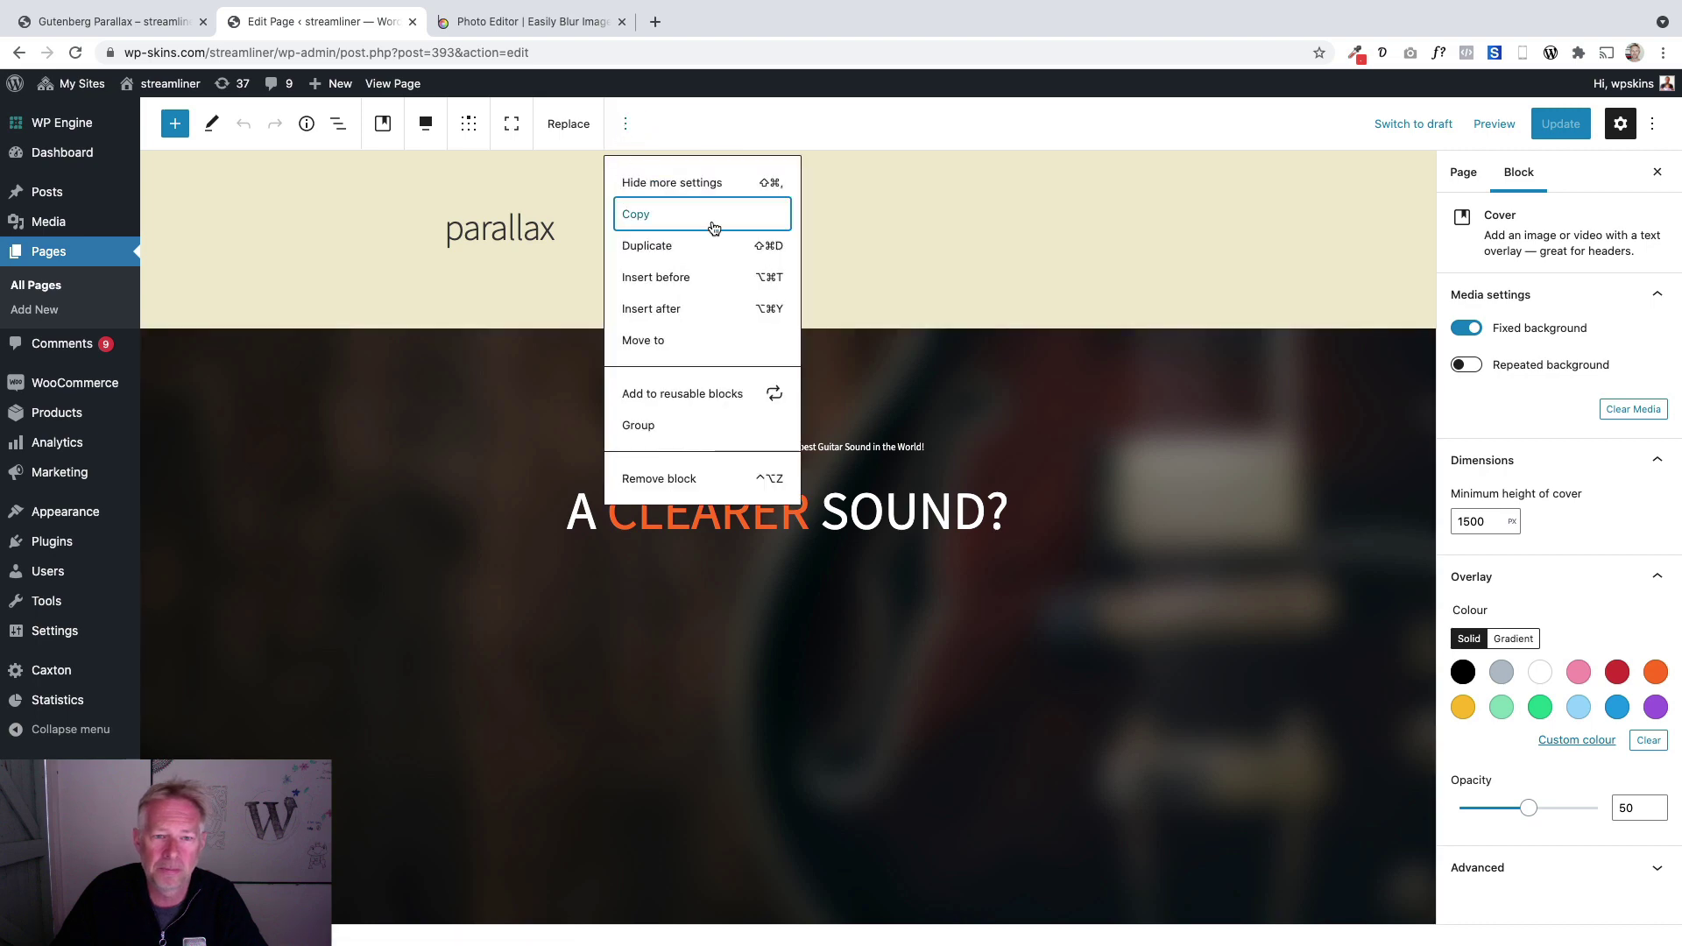
{"action": "left_click", "coordinate": [659, 251]}
{"action": "scroll", "coordinate": [722, 528], "scroll_direction": "down", "scroll_amount": 5}
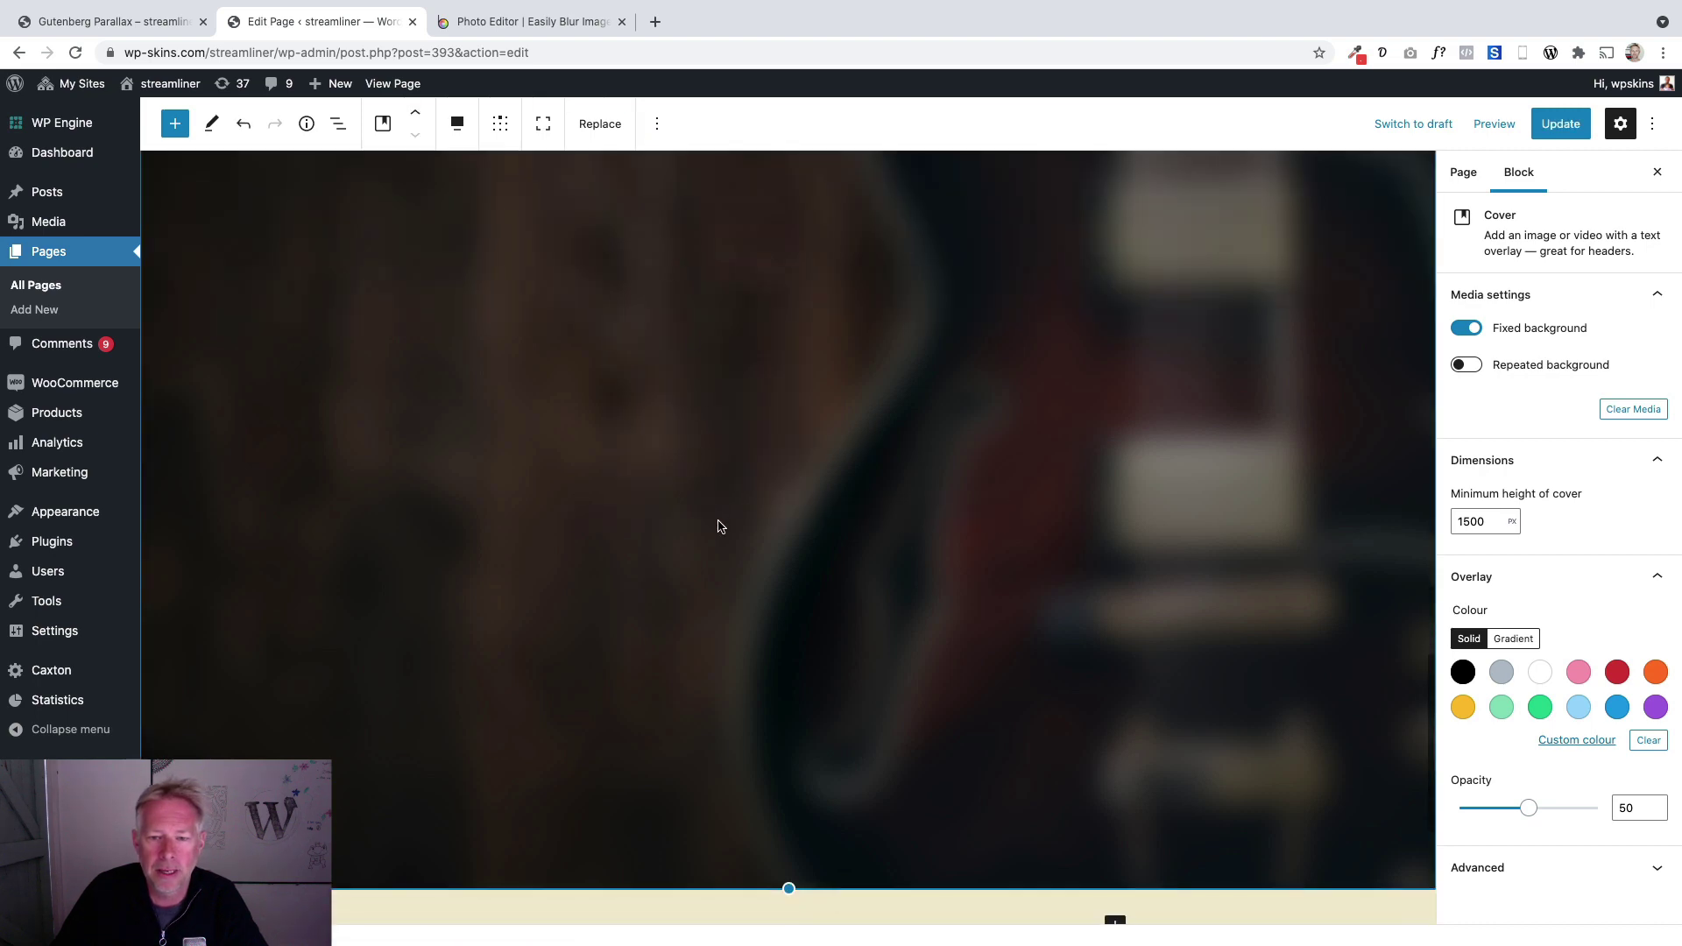
{"action": "scroll", "coordinate": [727, 530], "scroll_direction": "up", "scroll_amount": 5}
{"action": "scroll", "coordinate": [735, 535], "scroll_direction": "up", "scroll_amount": 6}
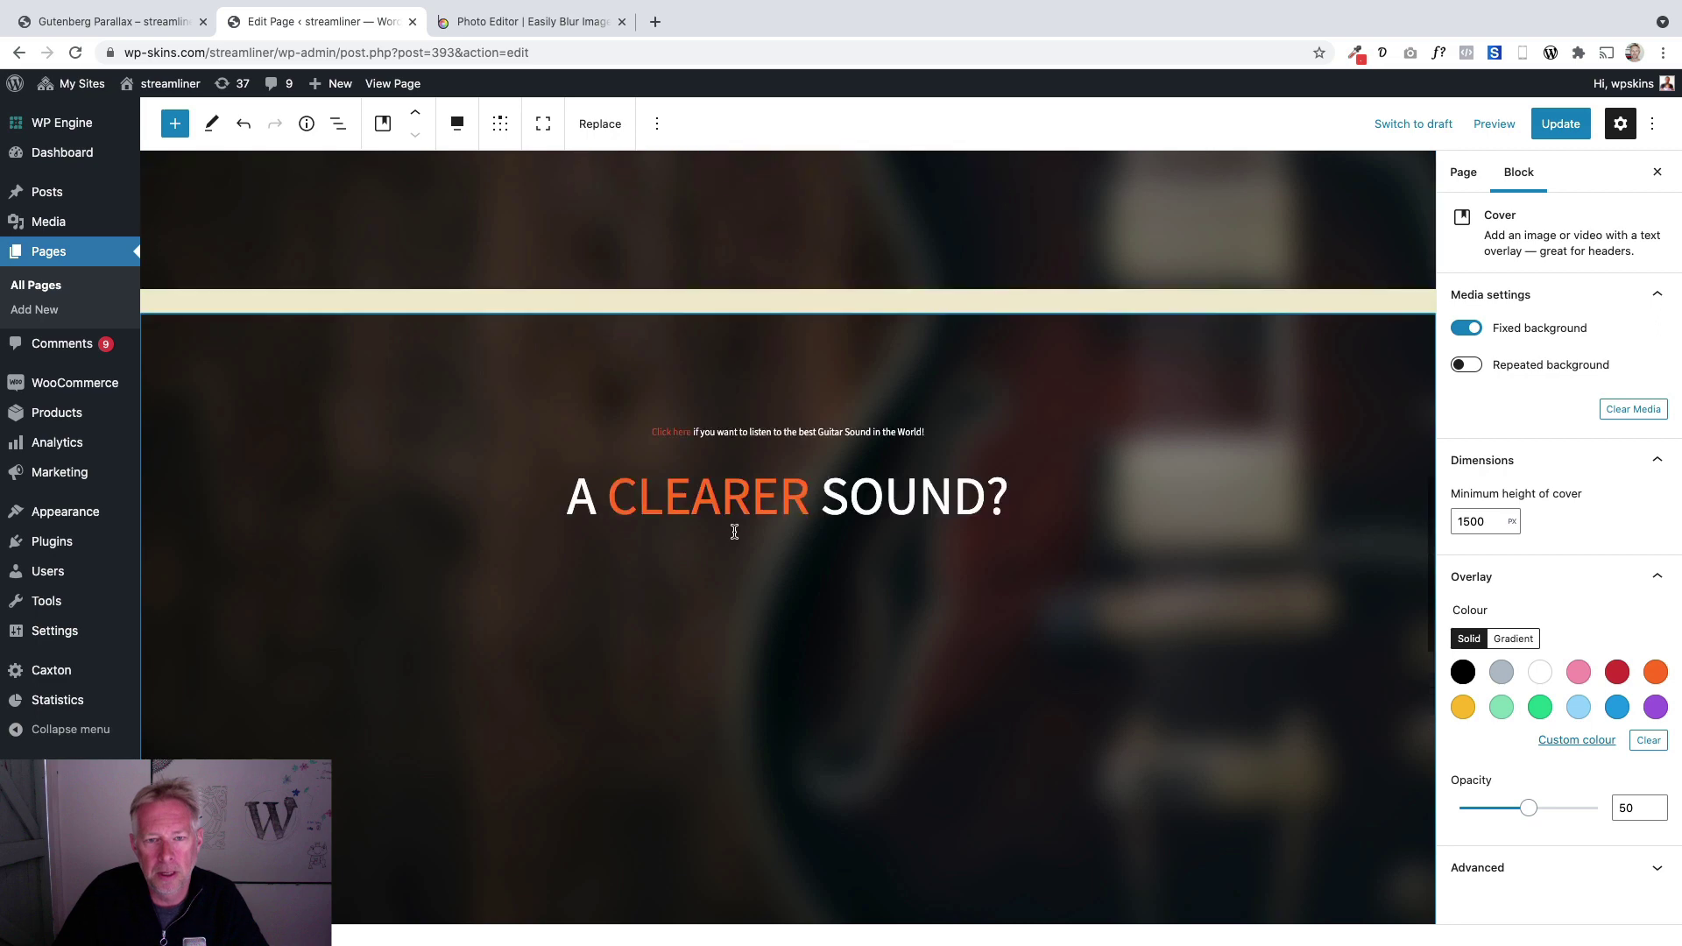
{"action": "scroll", "coordinate": [616, 357], "scroll_direction": "down", "scroll_amount": 3}
Replace the copy's background with the sharp guitar photo from the Media Library.
{"action": "left_click", "coordinate": [616, 358]}
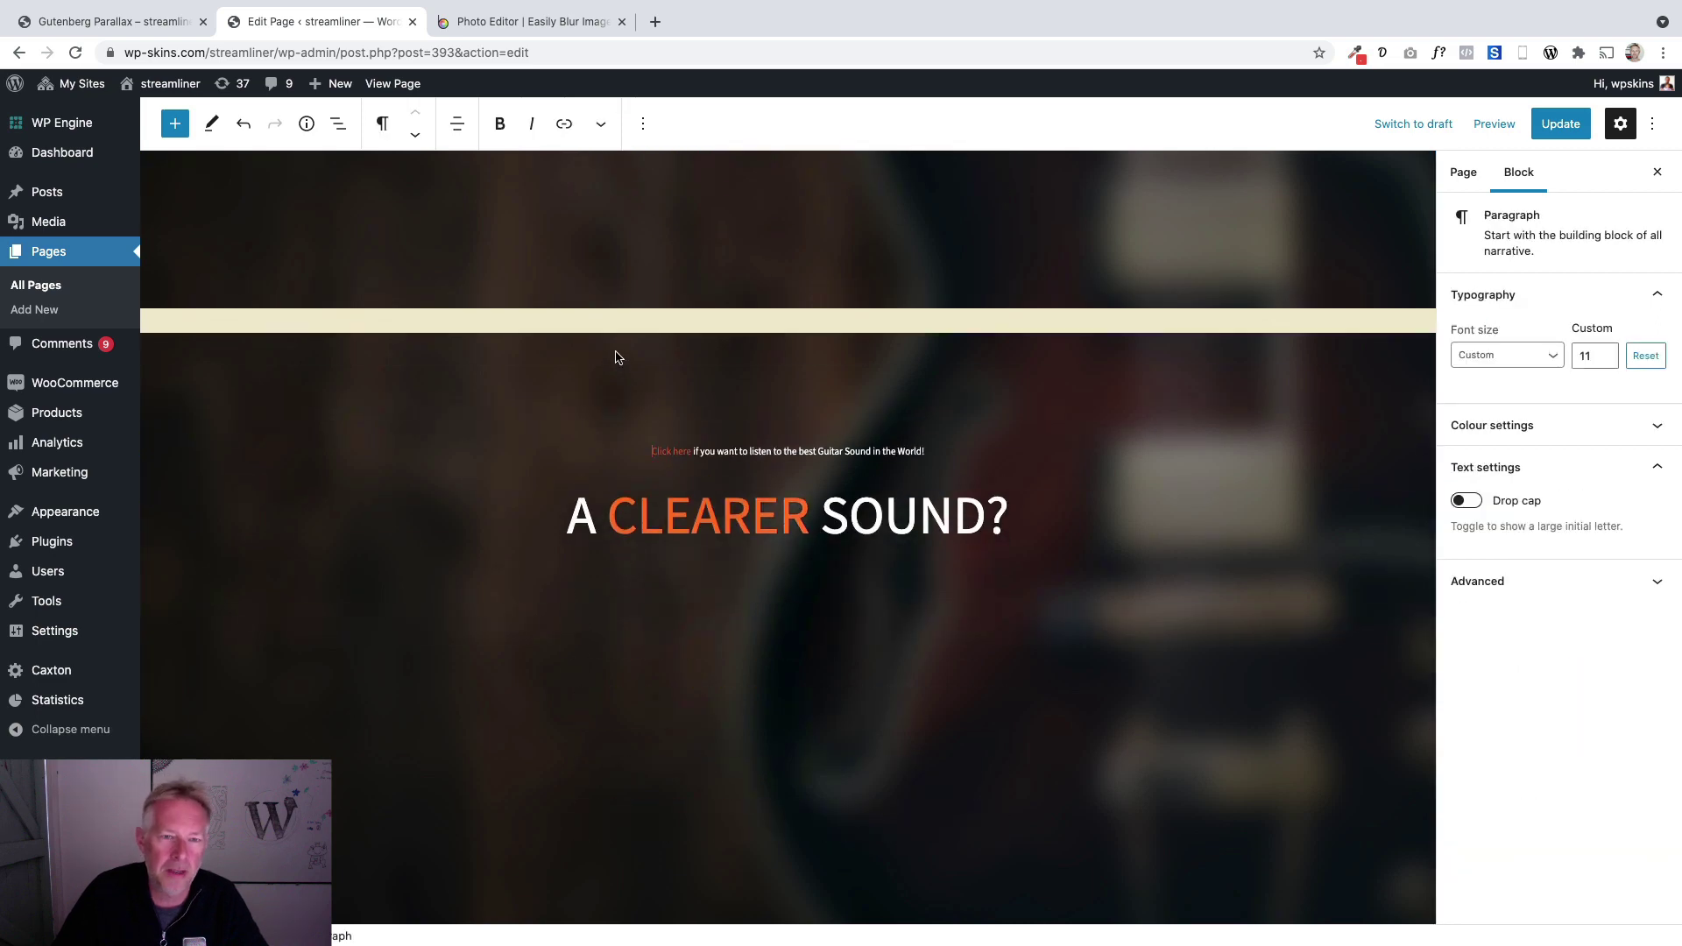
{"action": "left_click", "coordinate": [620, 355]}
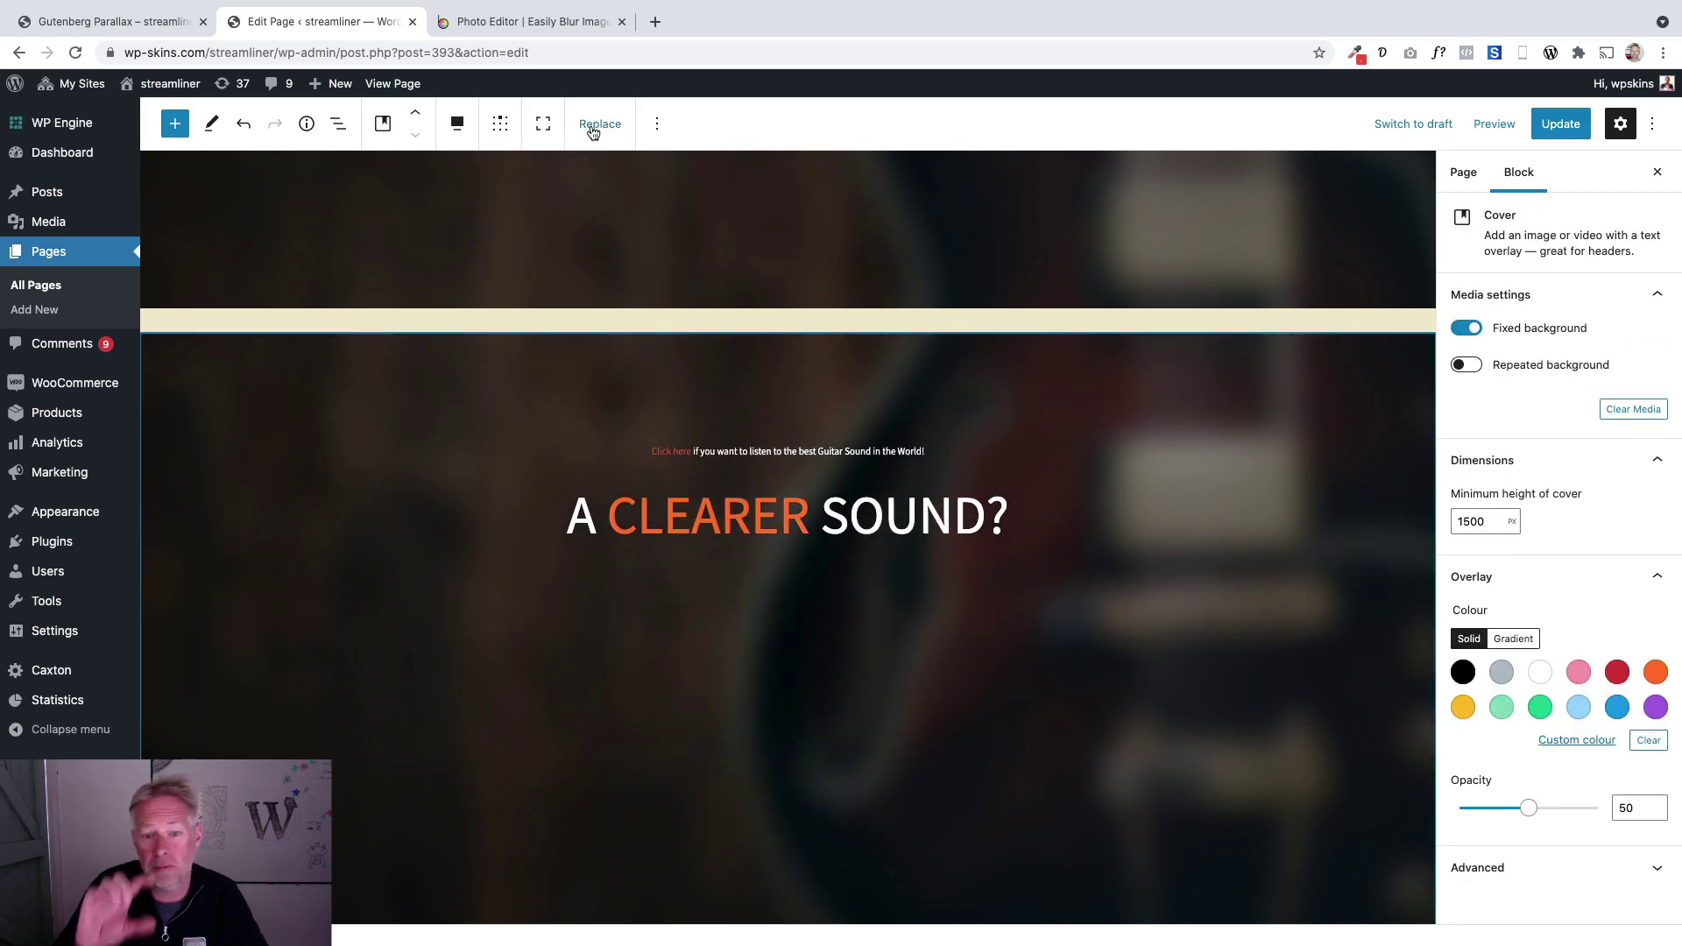
{"action": "left_click", "coordinate": [593, 132]}
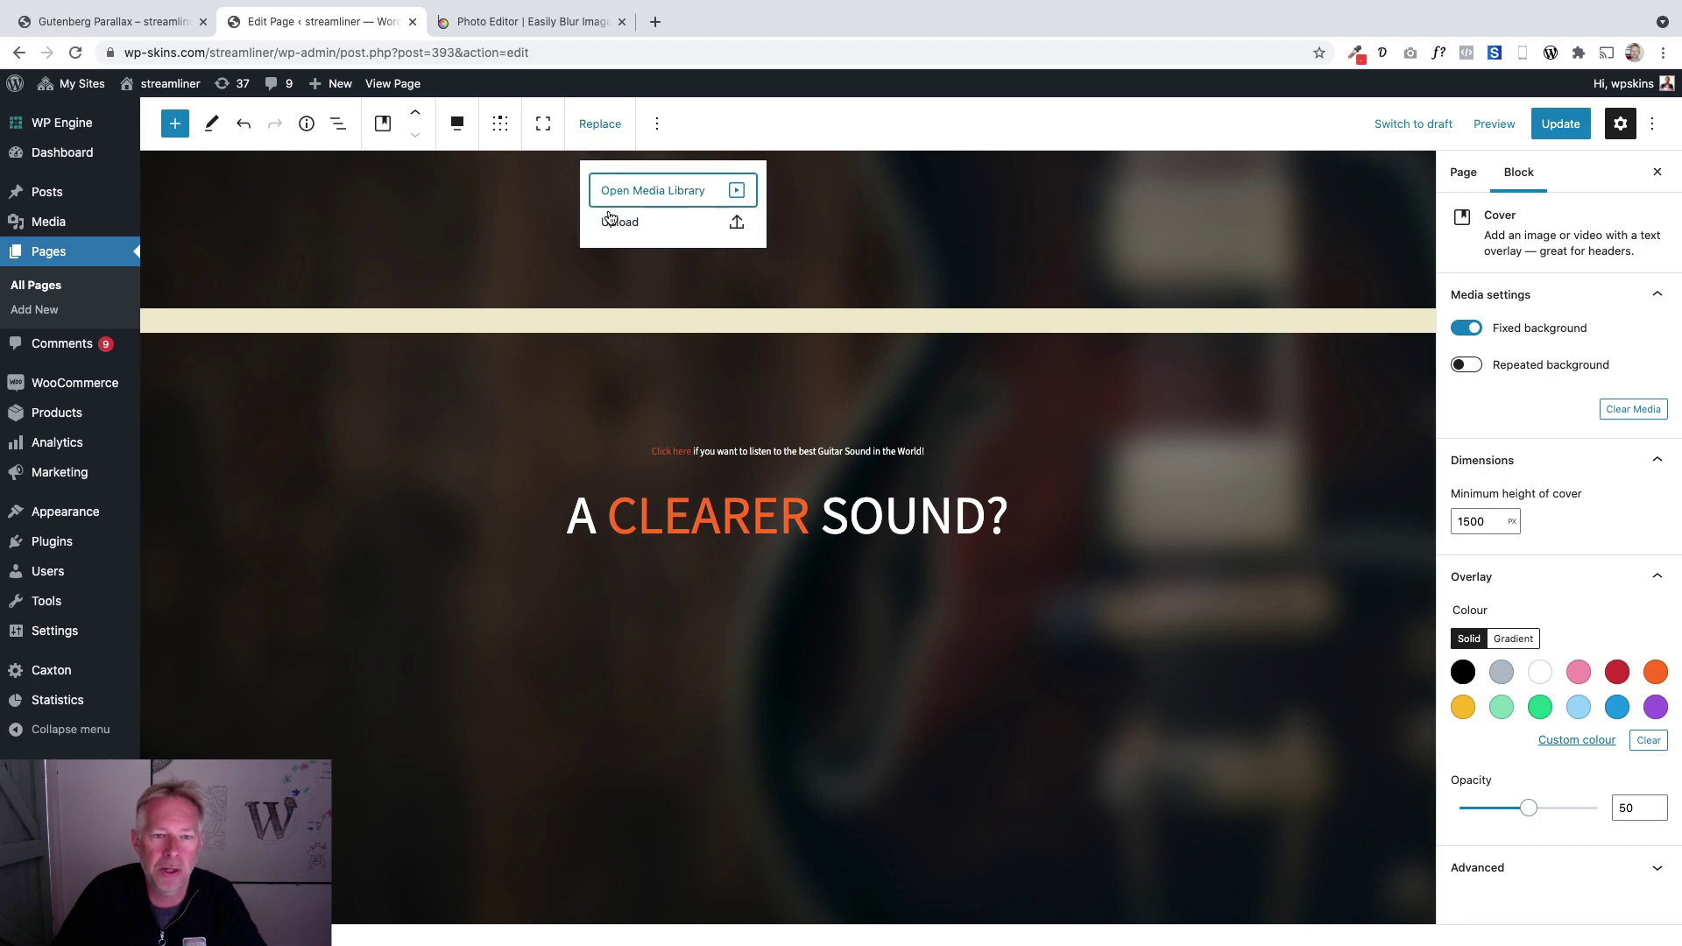
{"action": "left_click", "coordinate": [622, 186]}
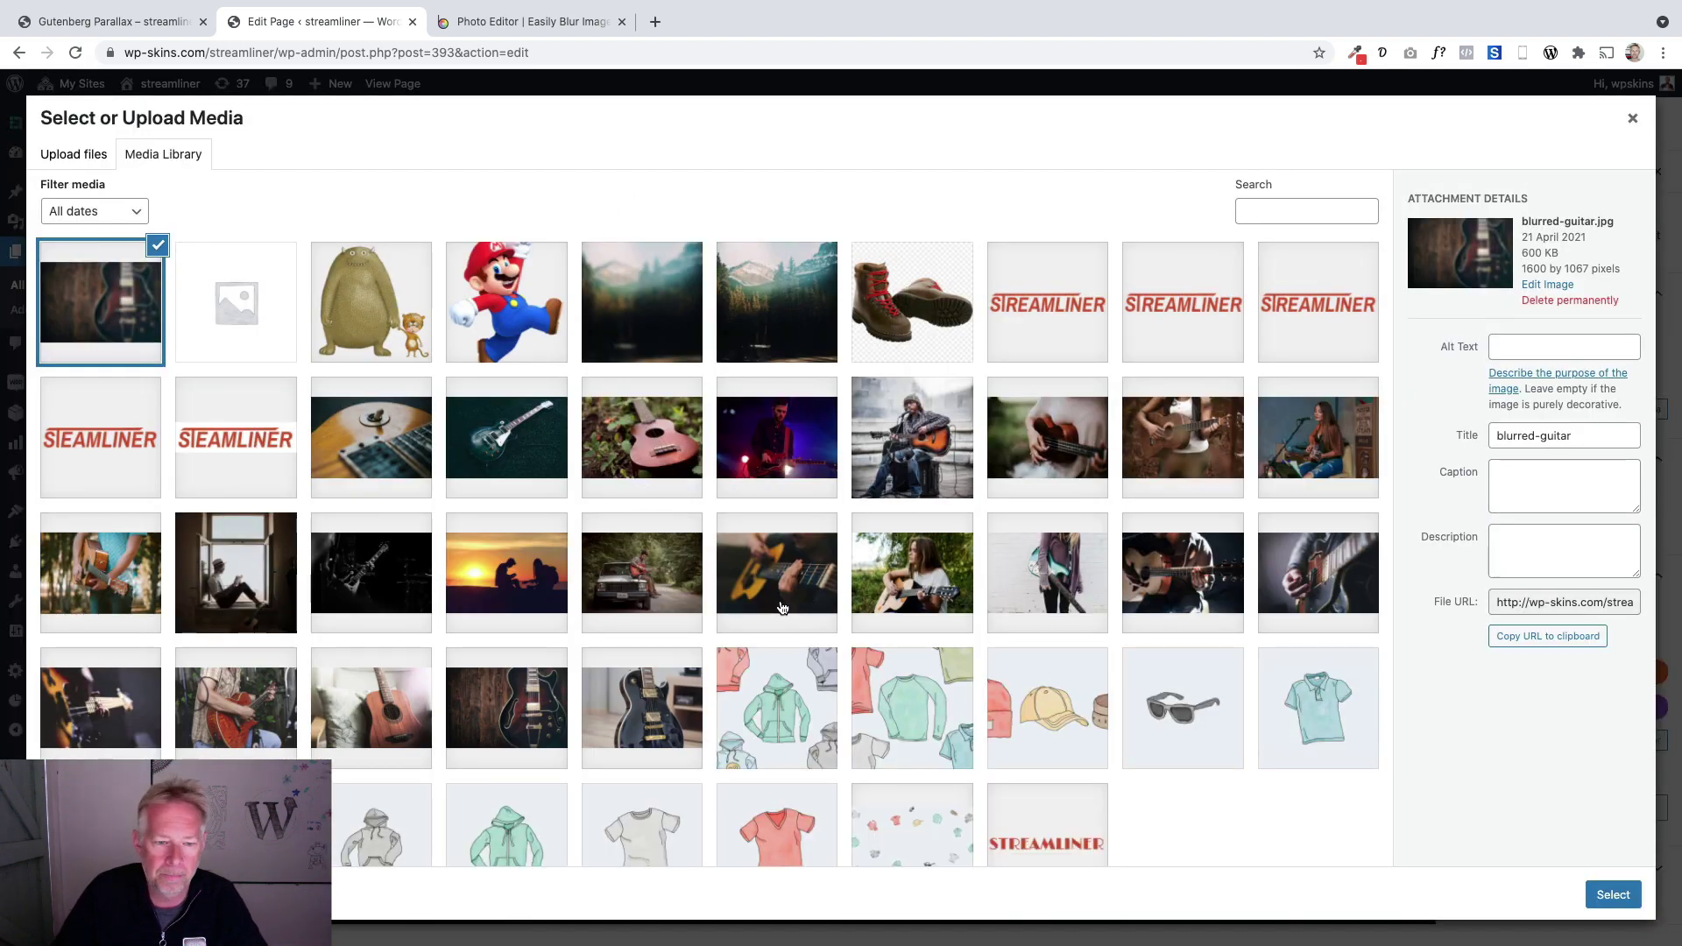
{"action": "left_click", "coordinate": [558, 714]}
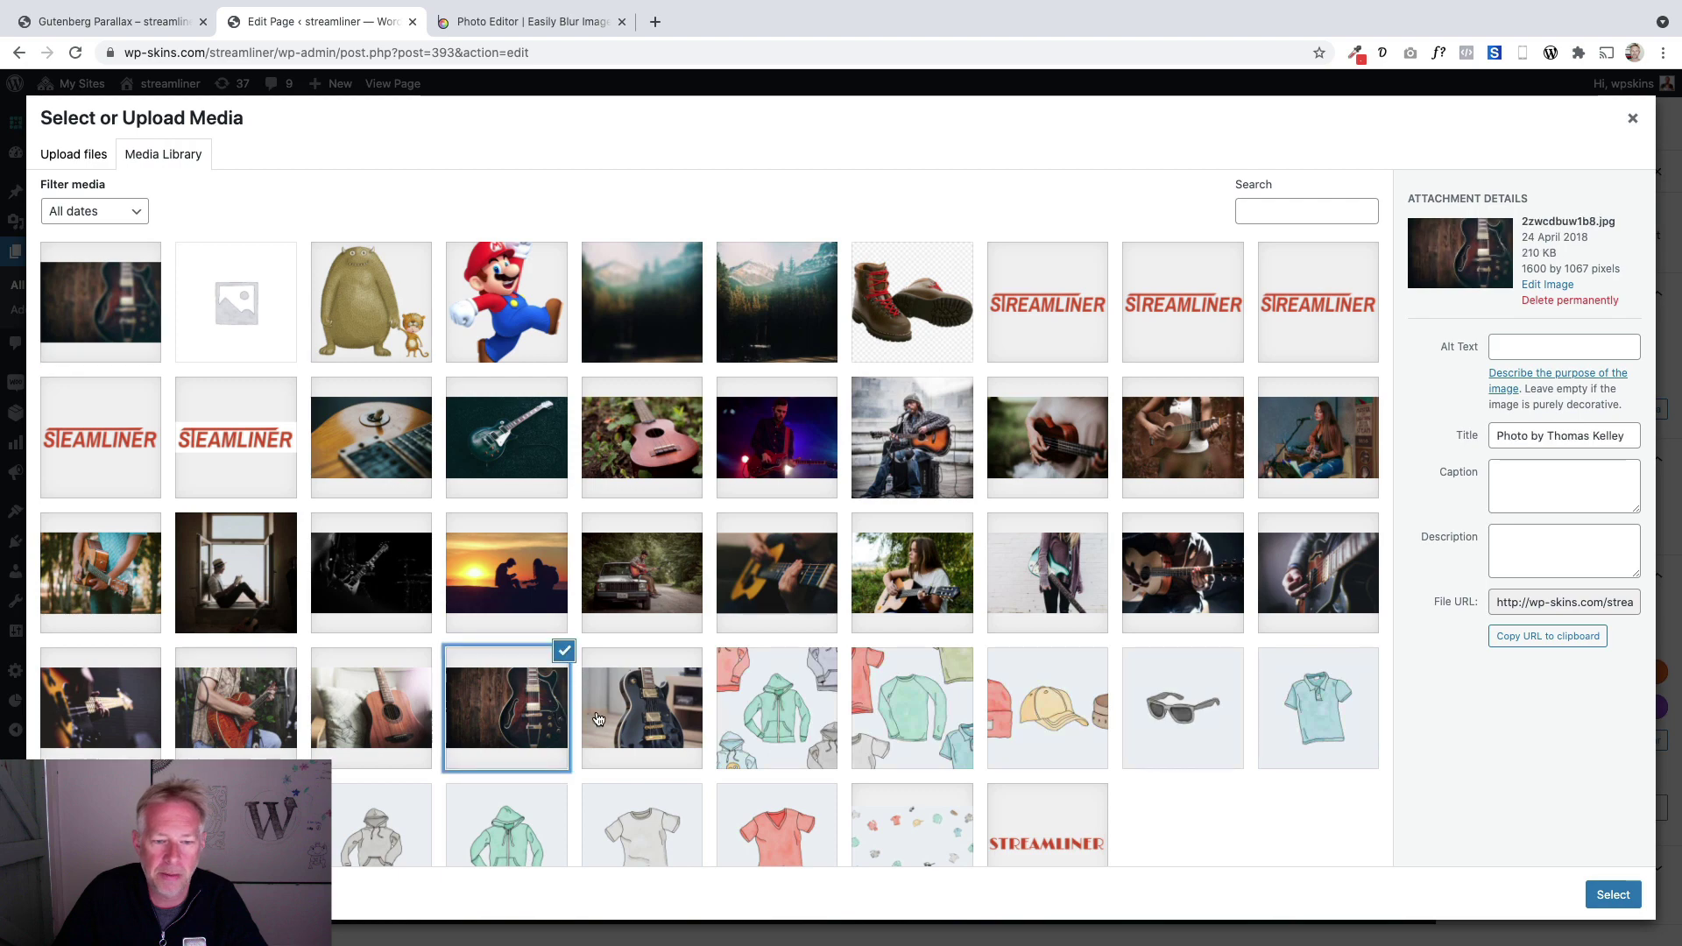
{"action": "left_click", "coordinate": [1613, 895]}
{"action": "scroll", "coordinate": [906, 646], "scroll_direction": "up", "scroll_amount": 3}
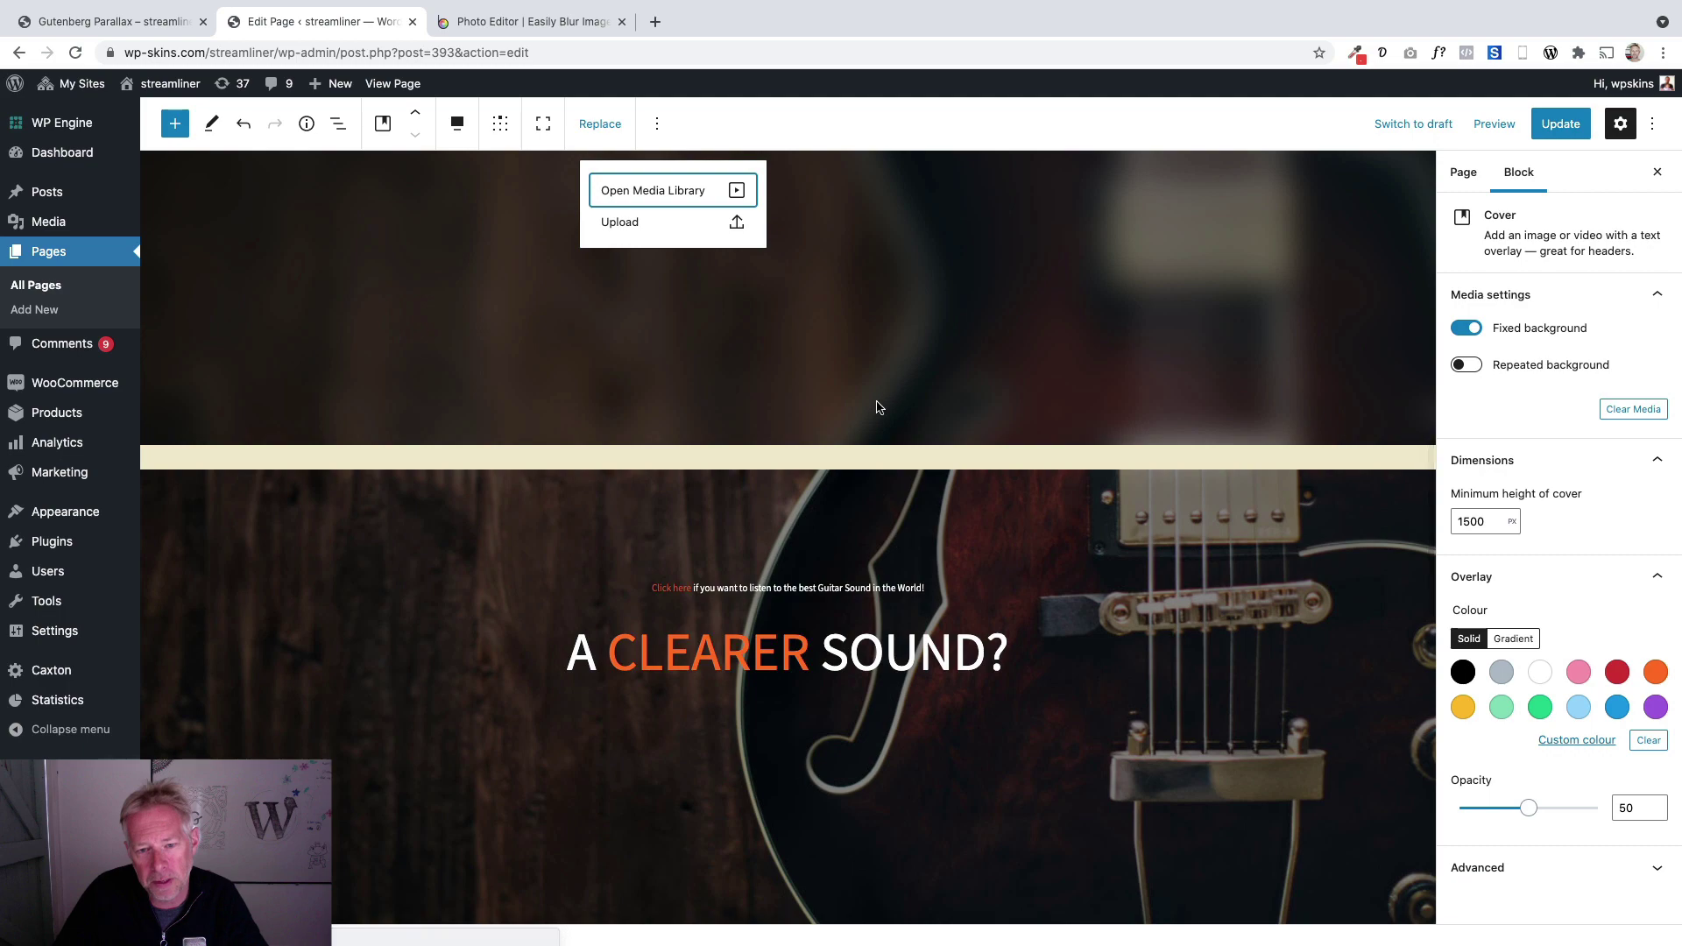
{"action": "scroll", "coordinate": [1114, 647], "scroll_direction": "up", "scroll_amount": 1}
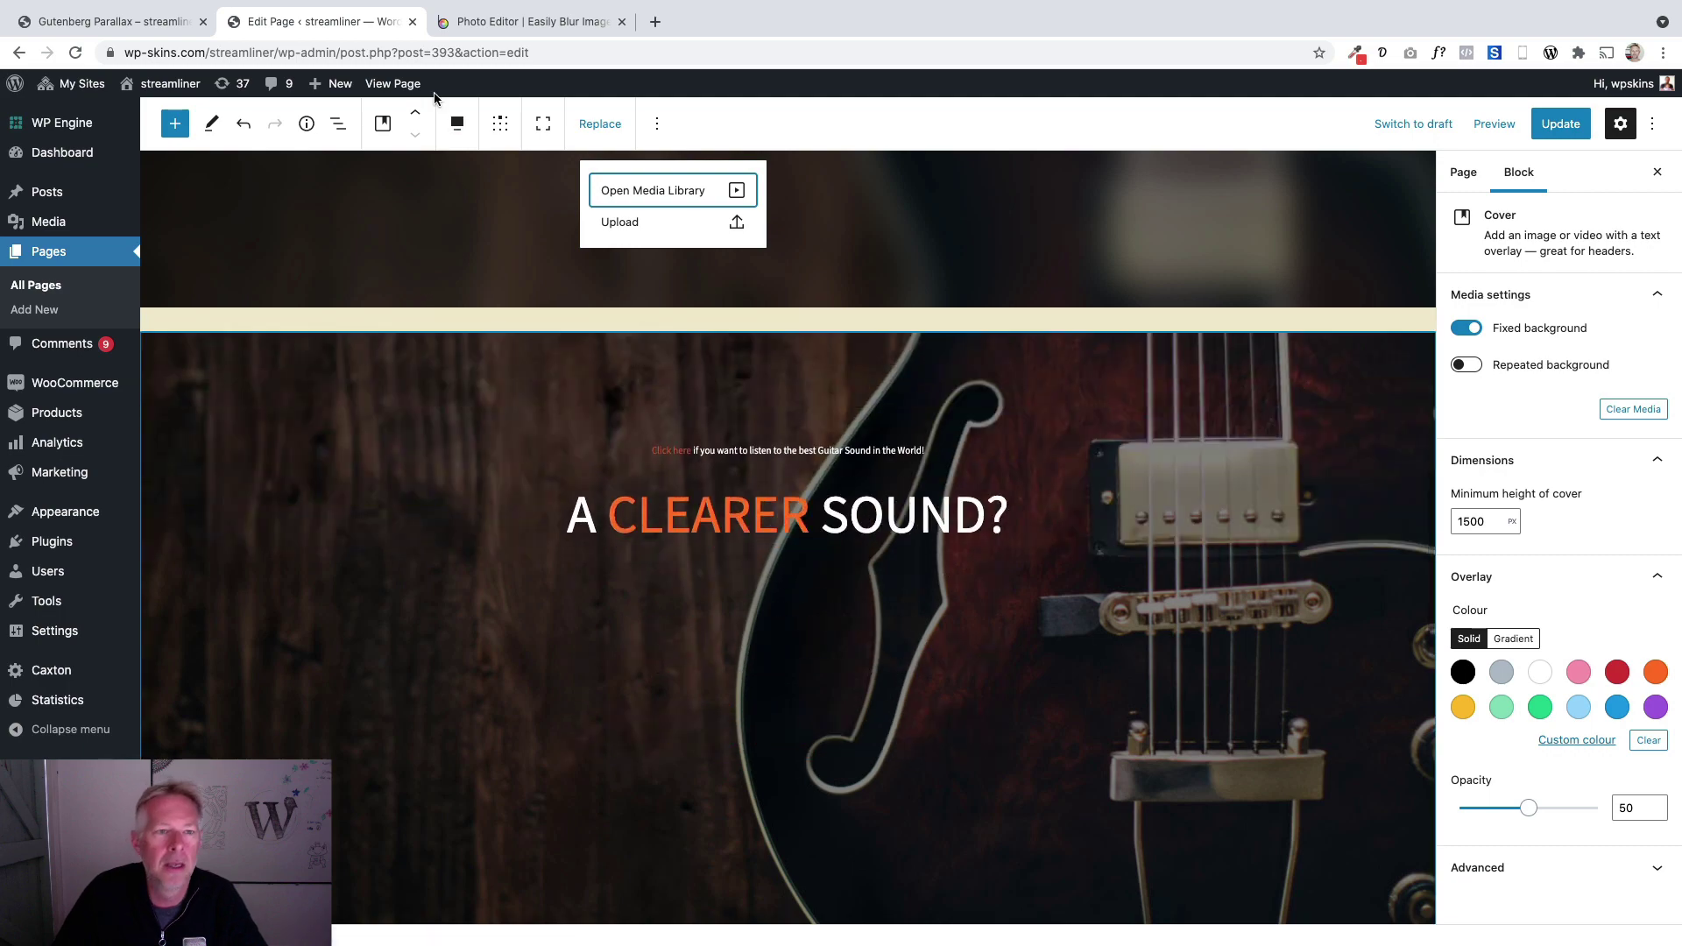
{"action": "left_click", "coordinate": [156, 24]}
Select The Streamliner heading and paragraphs on the reference page, then return to the editor.
{"action": "scroll", "coordinate": [758, 306], "scroll_direction": "down", "scroll_amount": 10}
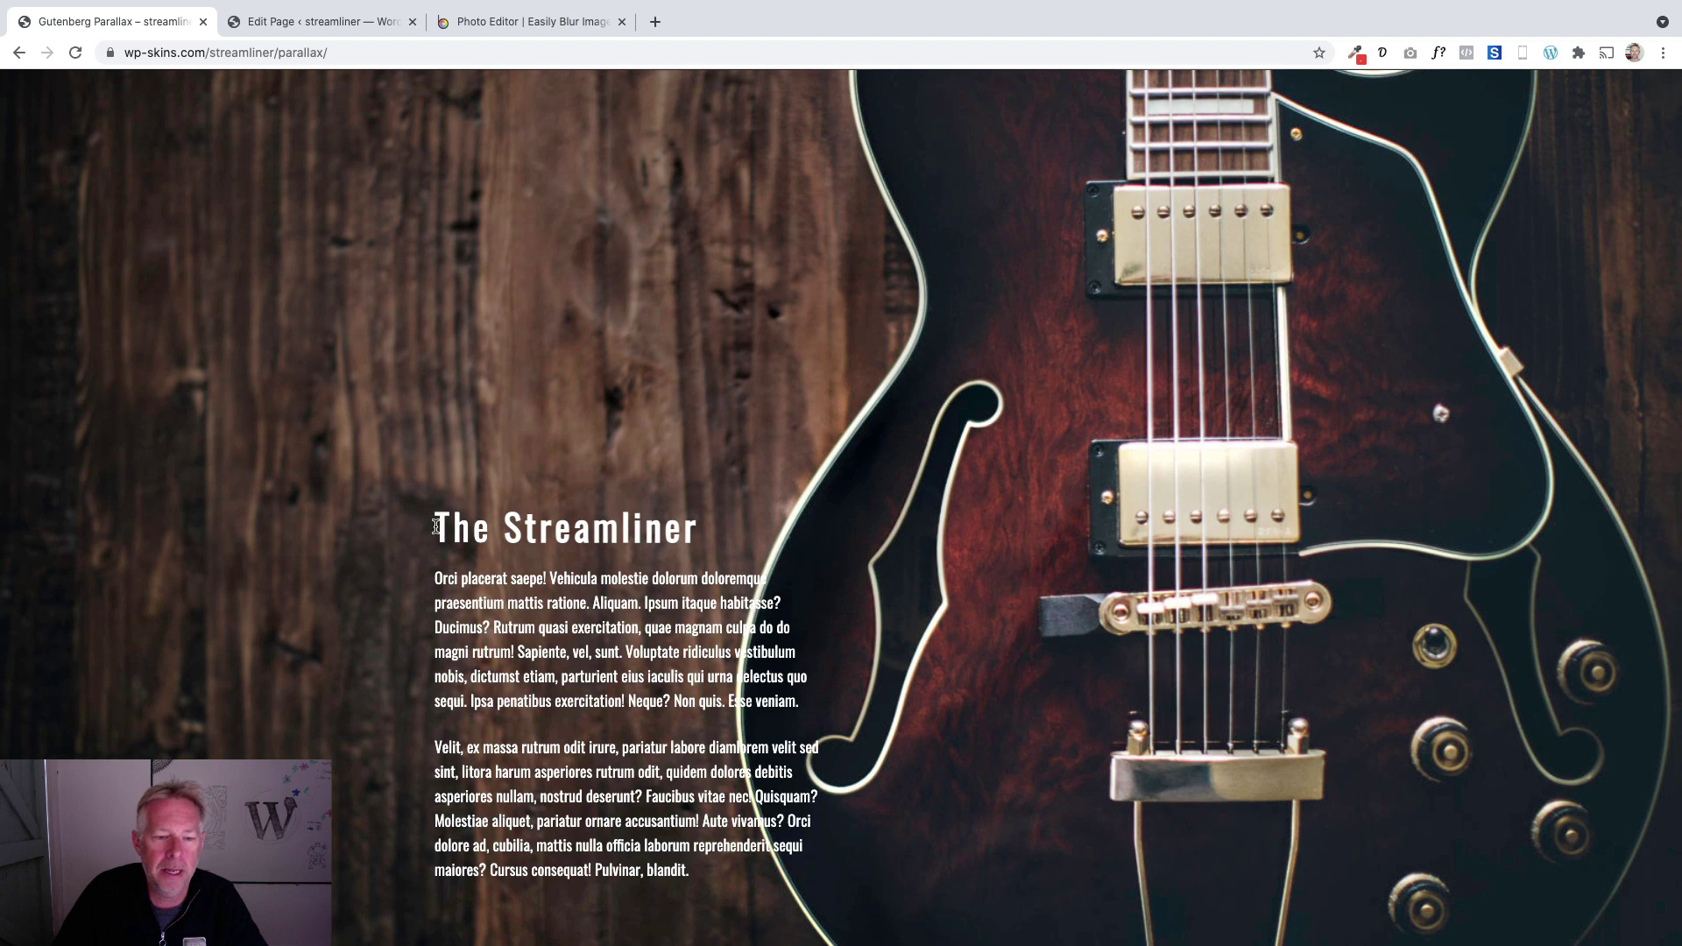
{"action": "left_click_drag", "start_coordinate": [691, 869], "coordinate": [443, 531]}
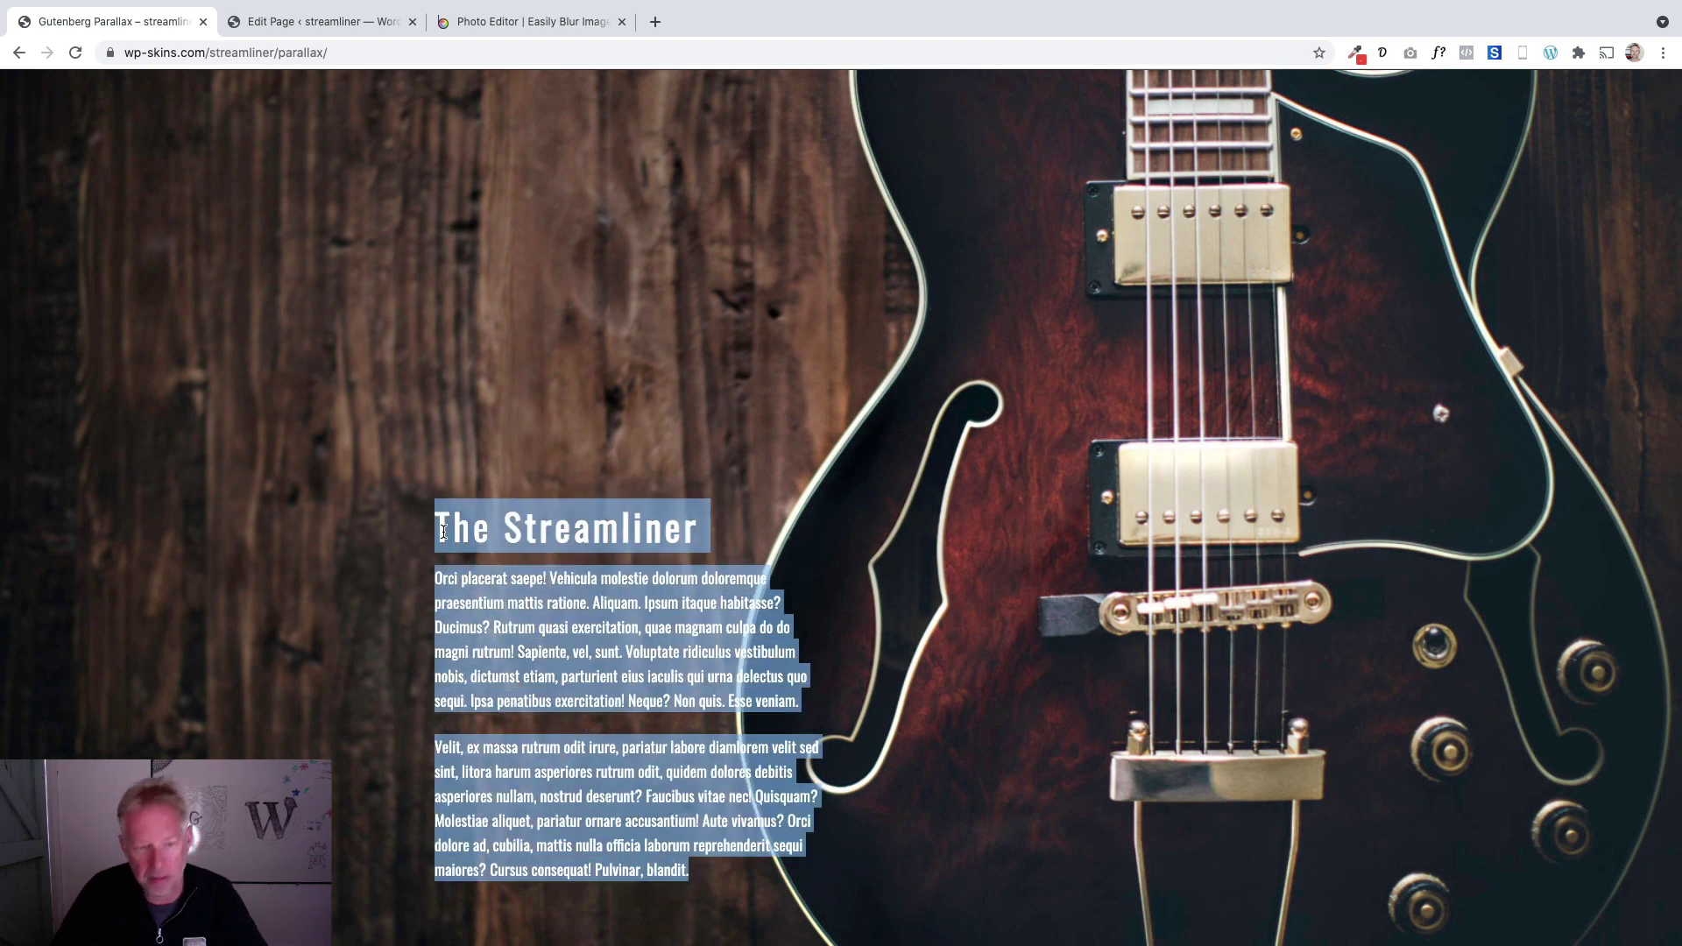
{"action": "scroll", "coordinate": [613, 372], "scroll_direction": "up", "scroll_amount": 5}
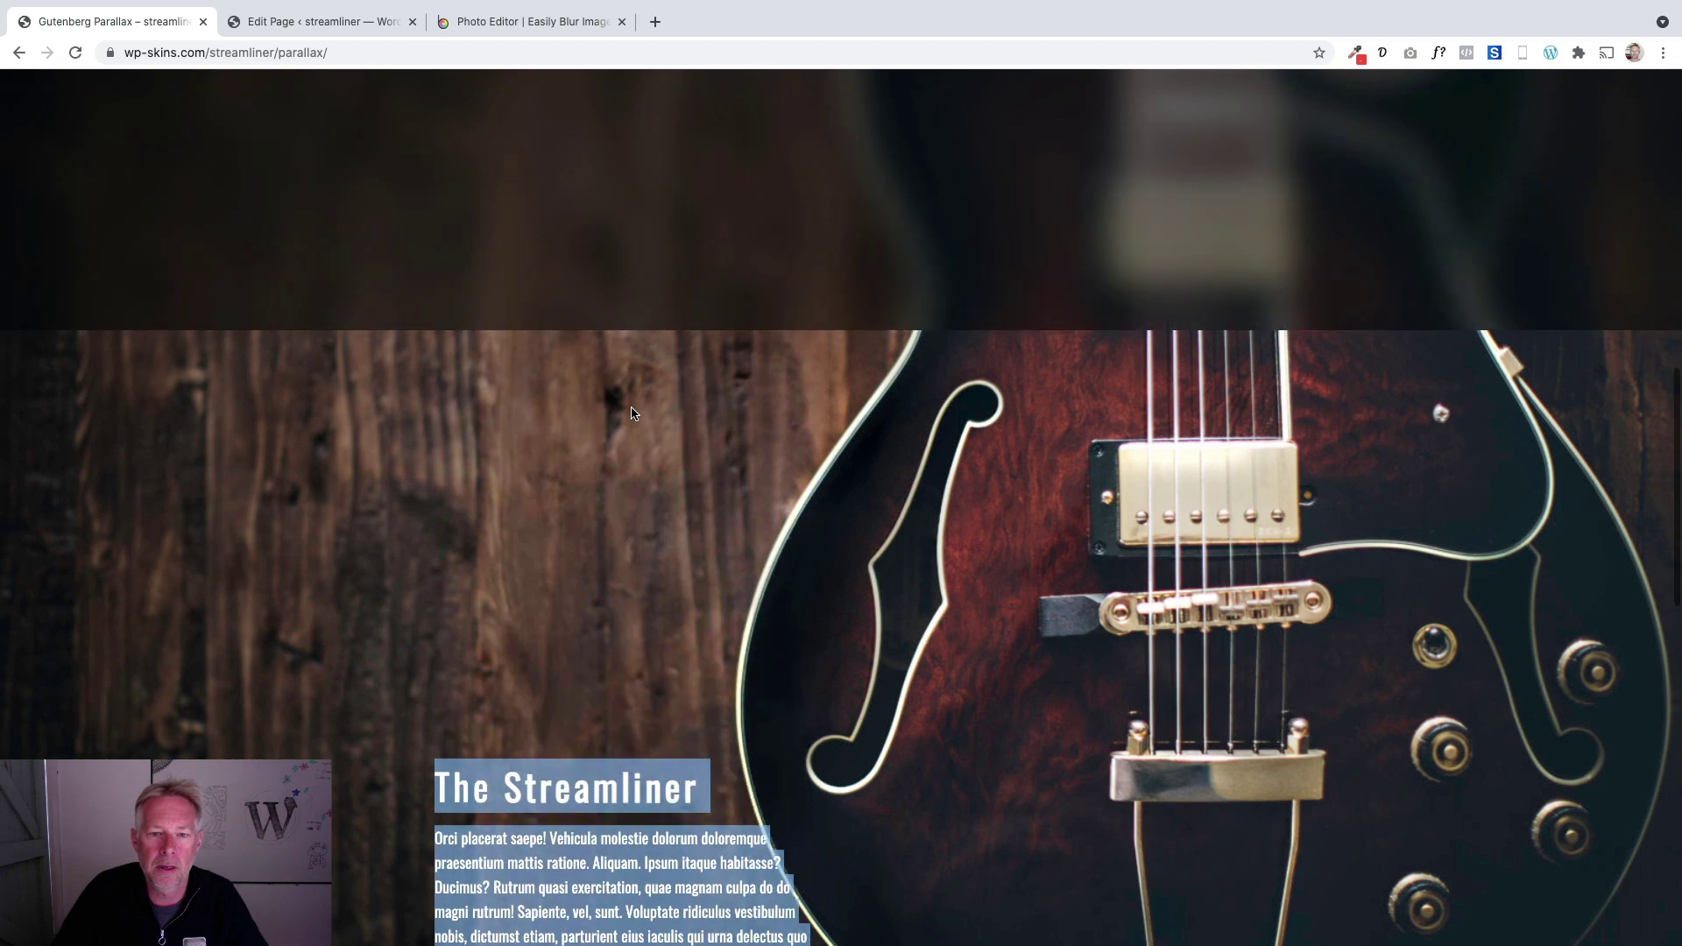
{"action": "left_click", "coordinate": [317, 22]}
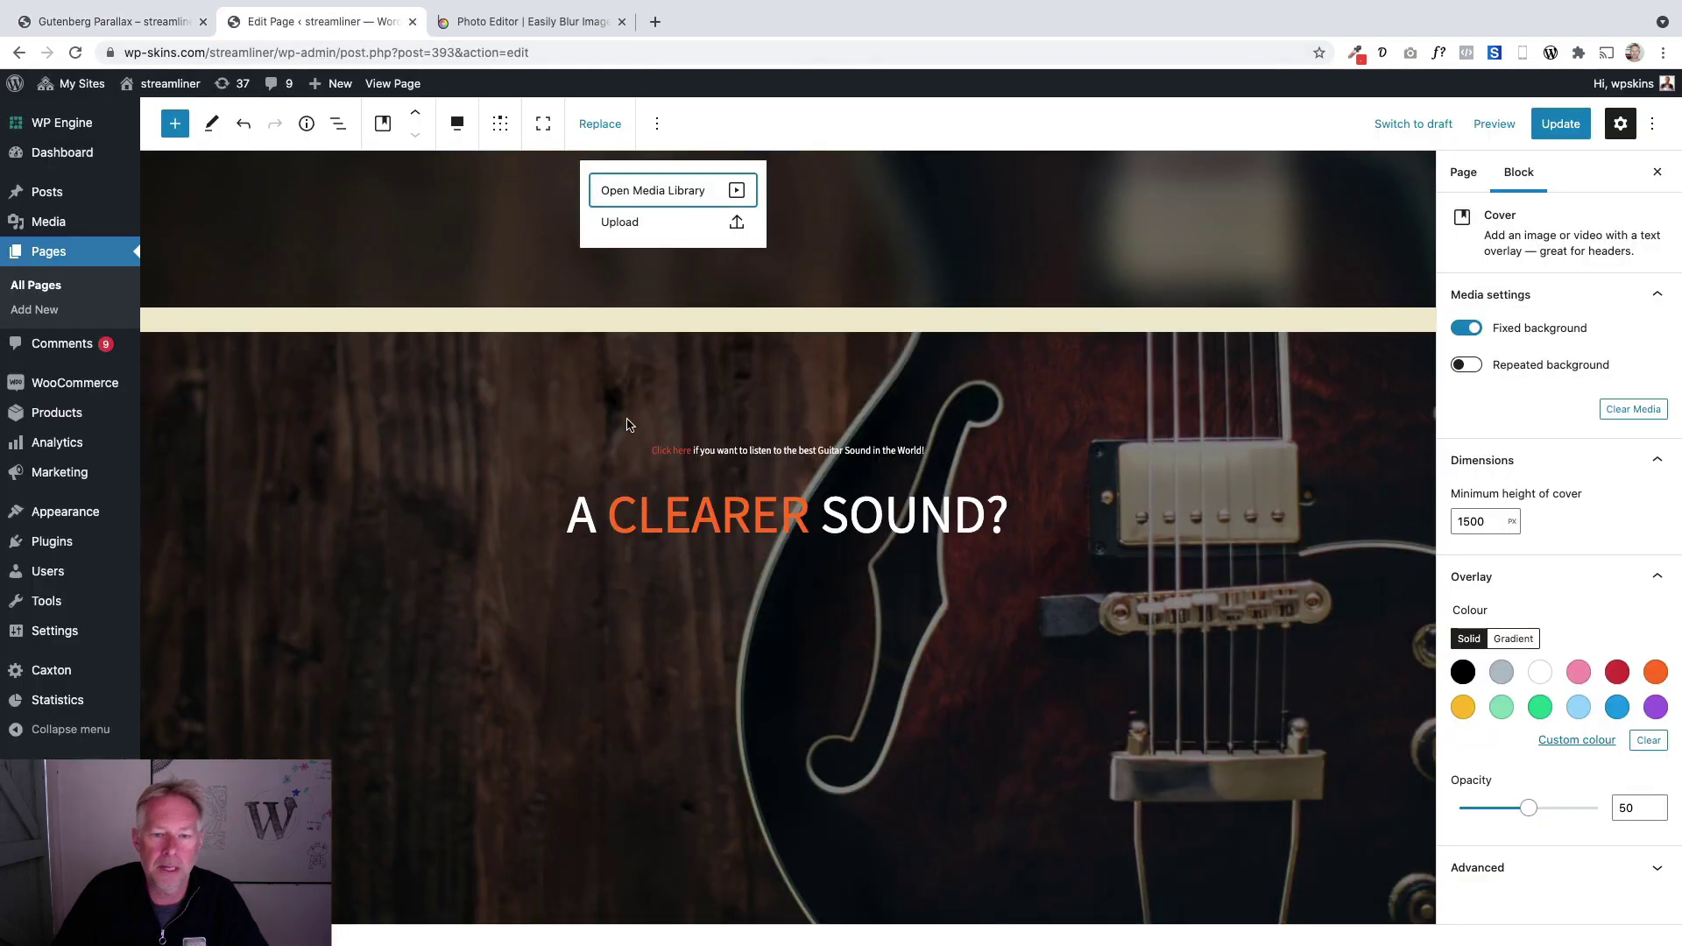
Remove the 'A CLEARER SOUND?' heading and the Click here paragraph from the sharp-guitar cover.
{"action": "left_click", "coordinate": [720, 484]}
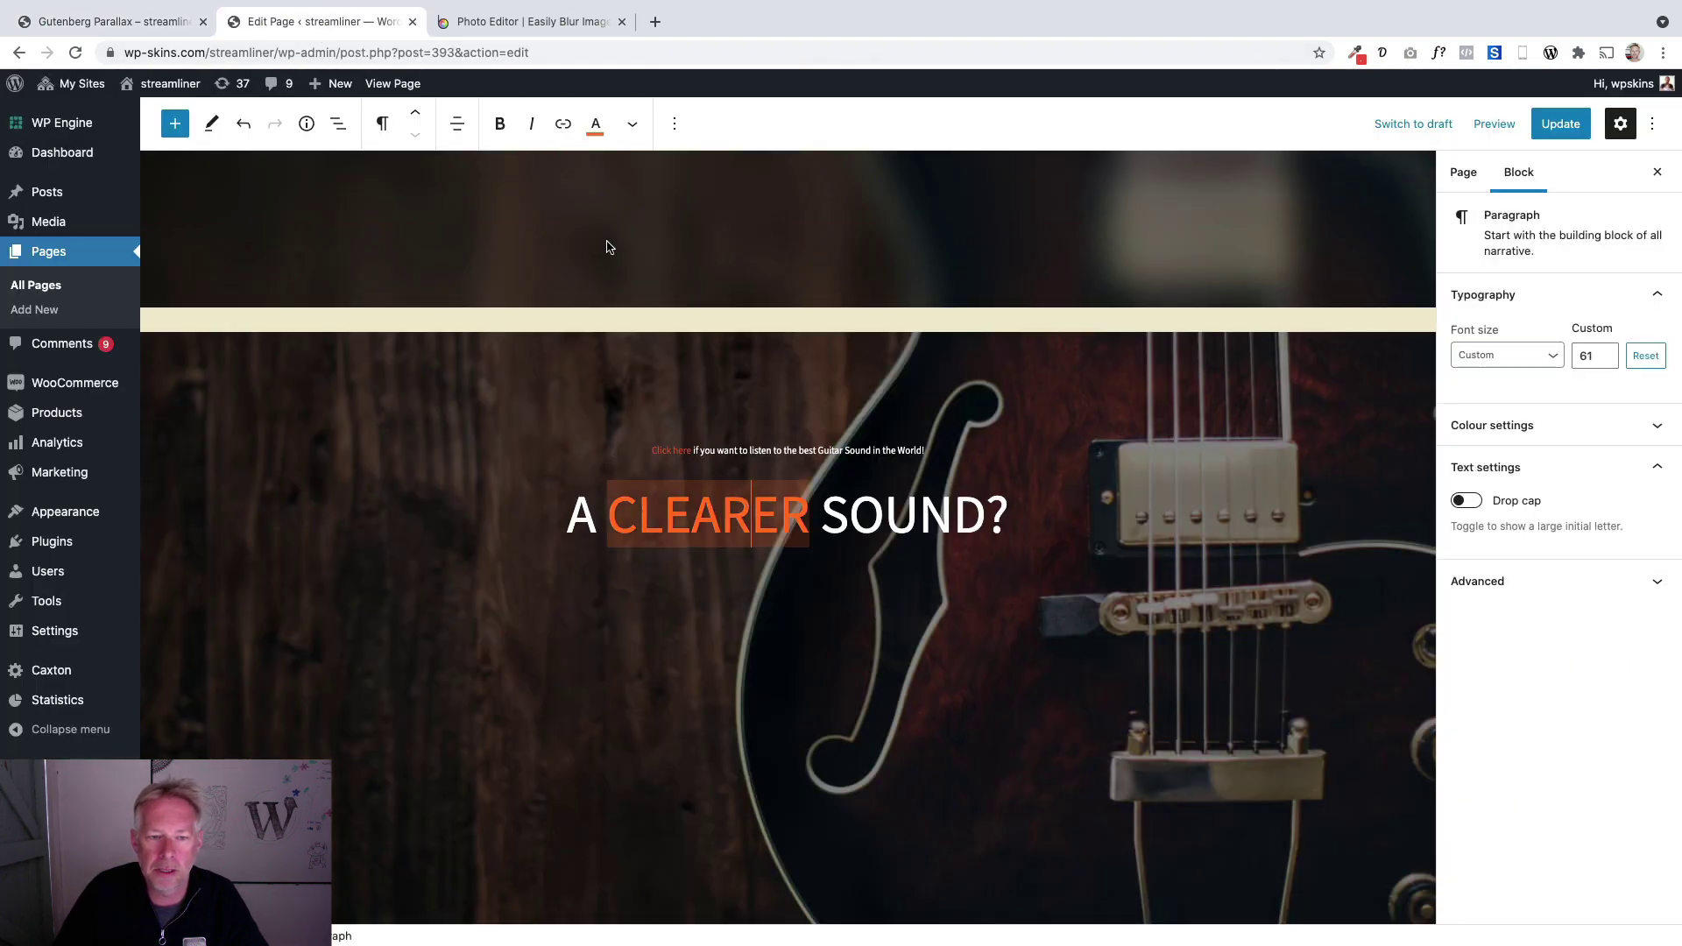
{"action": "left_click", "coordinate": [675, 124]}
{"action": "left_click", "coordinate": [741, 505]}
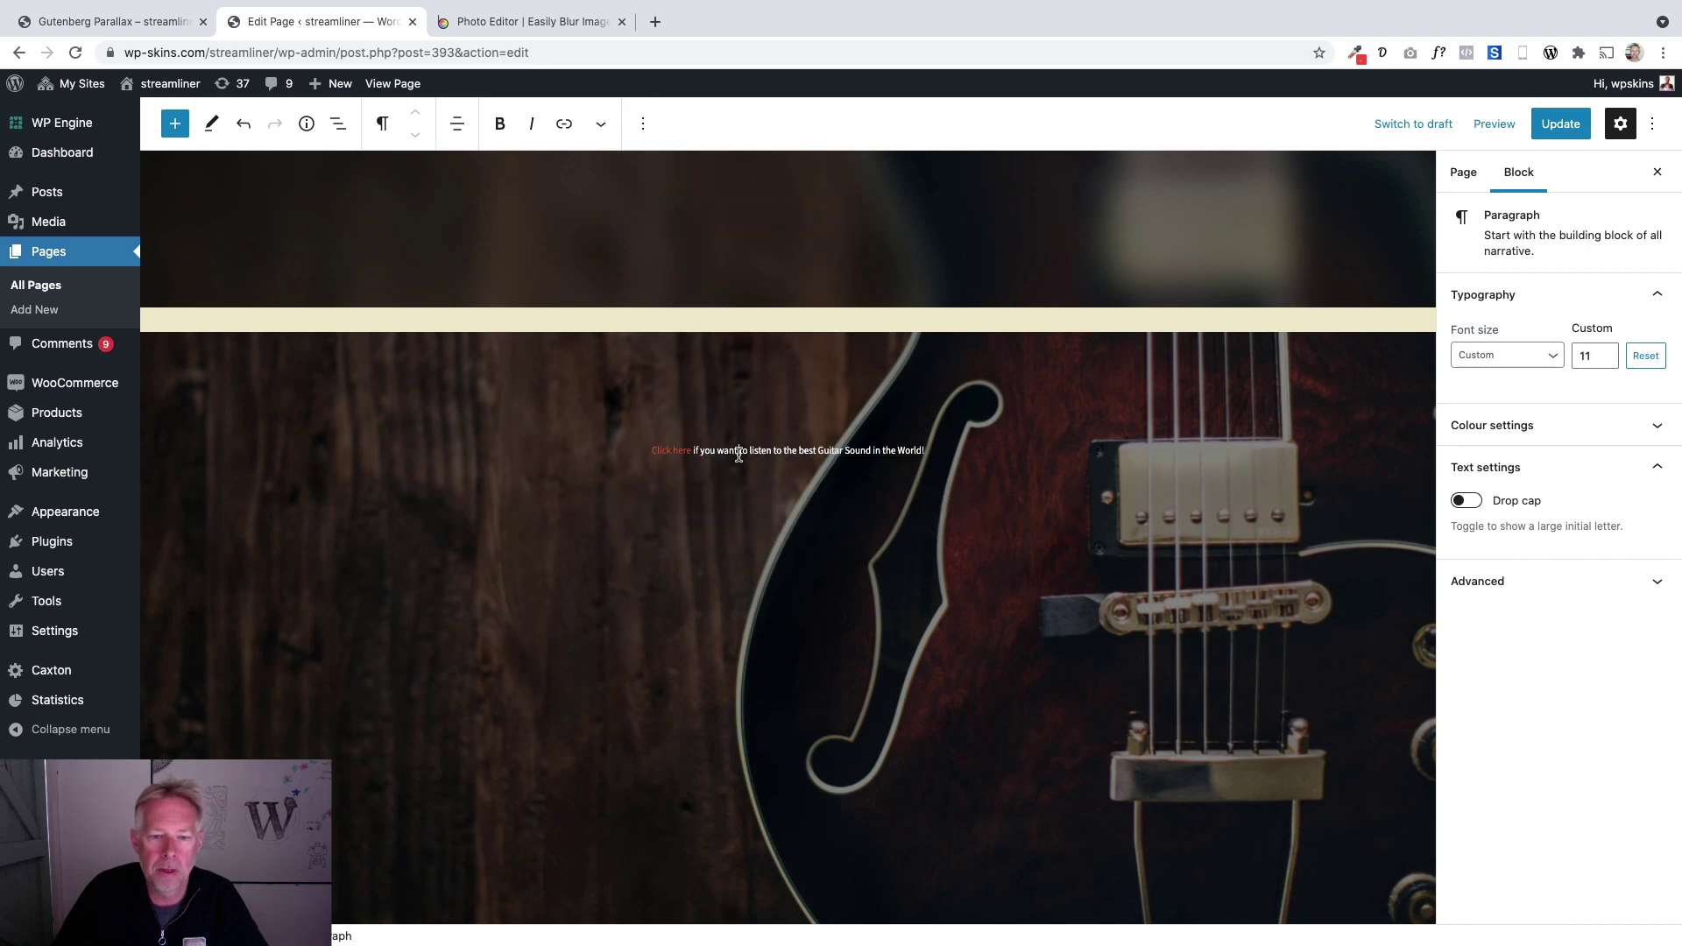
{"action": "triple_click", "coordinate": [739, 452]}
{"action": "left_click", "coordinate": [643, 124]}
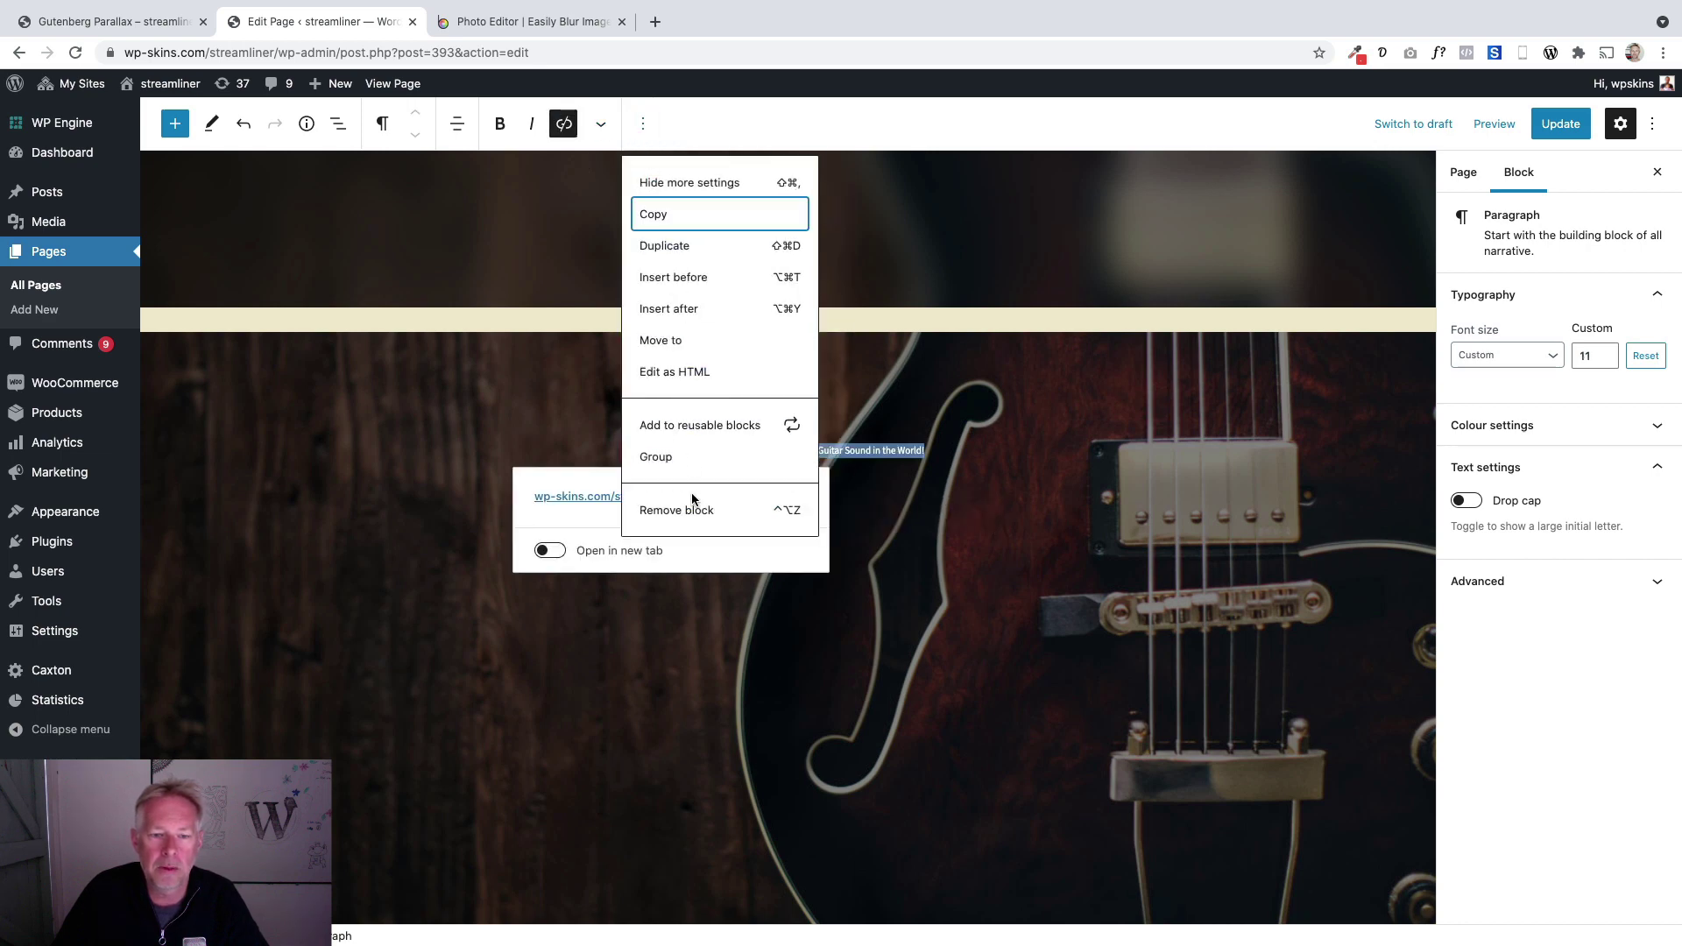
{"action": "left_click", "coordinate": [718, 505]}
{"action": "left_click", "coordinate": [742, 461]}
Paste The Streamliner heading and body text into the cover and colour the heading white.
{"action": "left_click", "coordinate": [736, 465]}
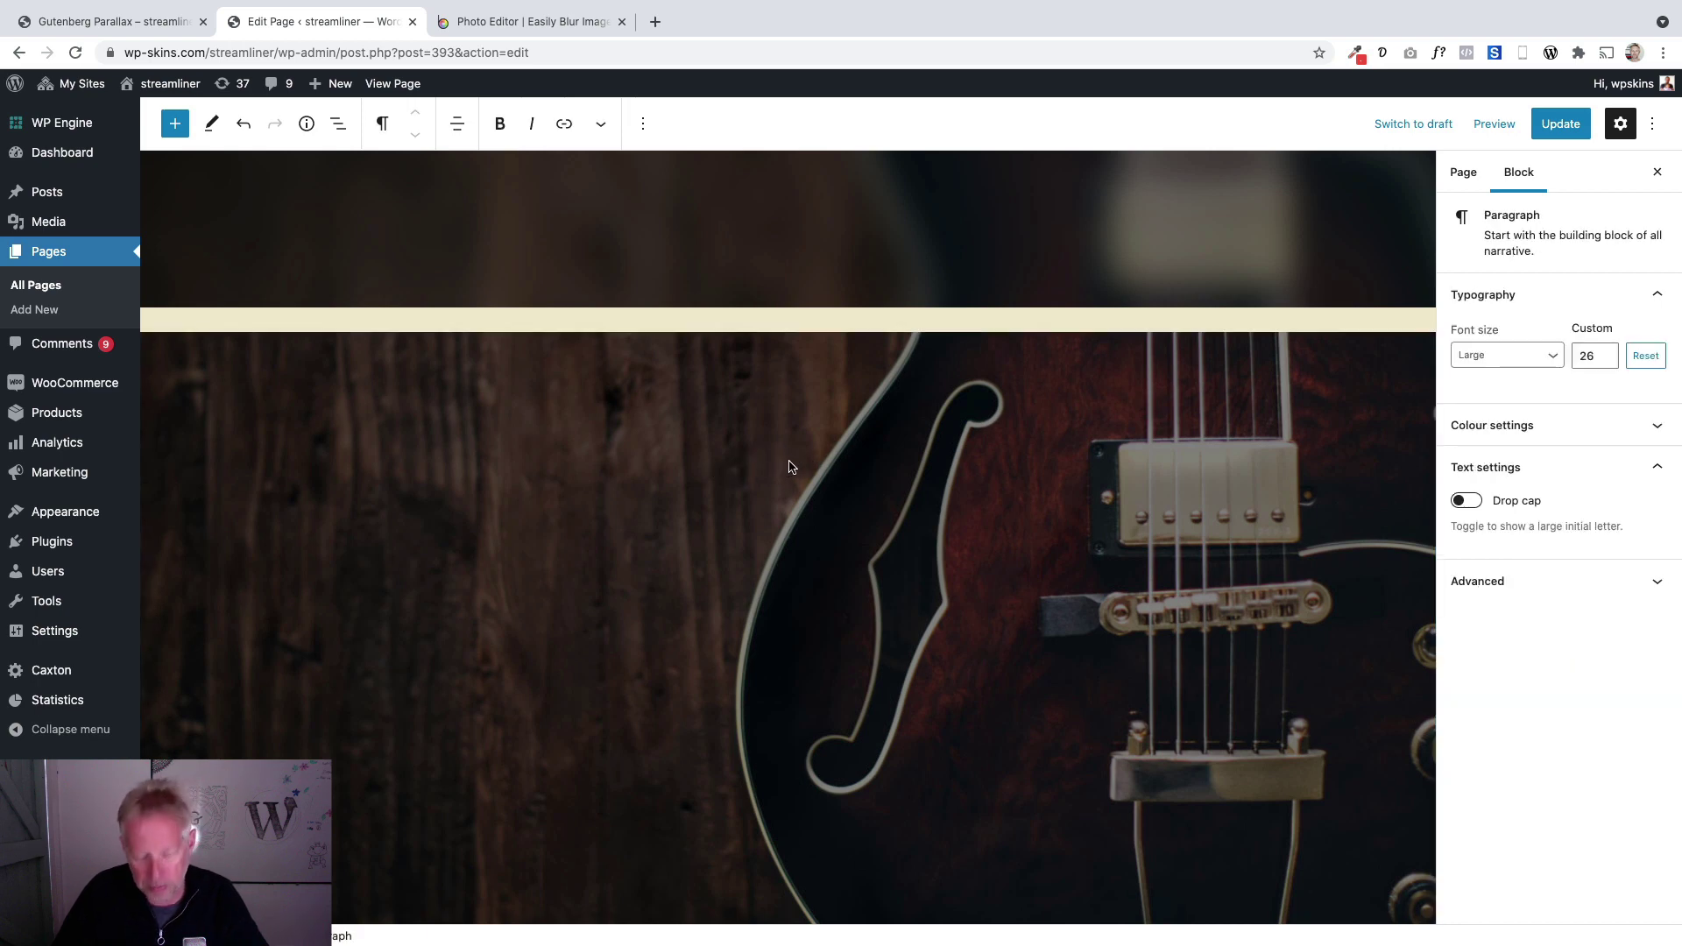
{"action": "type", "text": "The Streamliner Orci placerat saepe! Vehicula molestie dolorum doloremque praesentium mattis ratione. Aliquam. Ipsum itaque habitasse? Ducimus? Rutrum quasi exercitation, quae magnam culpa do do magni rutrum! Sapiente, vel, sunt. Voluptate ridiculus vestibulum nobis, dictumst etiam, parturient eius iaculis qui urna delectus quo sequi. Ipsa penatibus exercitation! Neque? Non quis. Esse veniam. Velit, ex massa rutrum odit irure, pariatur labore diamlorem velit sed sint, litora harum asperiores rutrum odit, quidem dolores debitis asperiores nullam, nostrud deserunt? Faucibus vitae nec! Quisquam? Molestiae aliquet, pariatur ornare accusantium! Aute vivamus? Orci dolore ad, cubilia, mattis nulla officia laborum reprehenderit sequi maiores? Cursus consequat! Pulvinar, blandit."}
{"action": "left_click", "coordinate": [579, 333]}
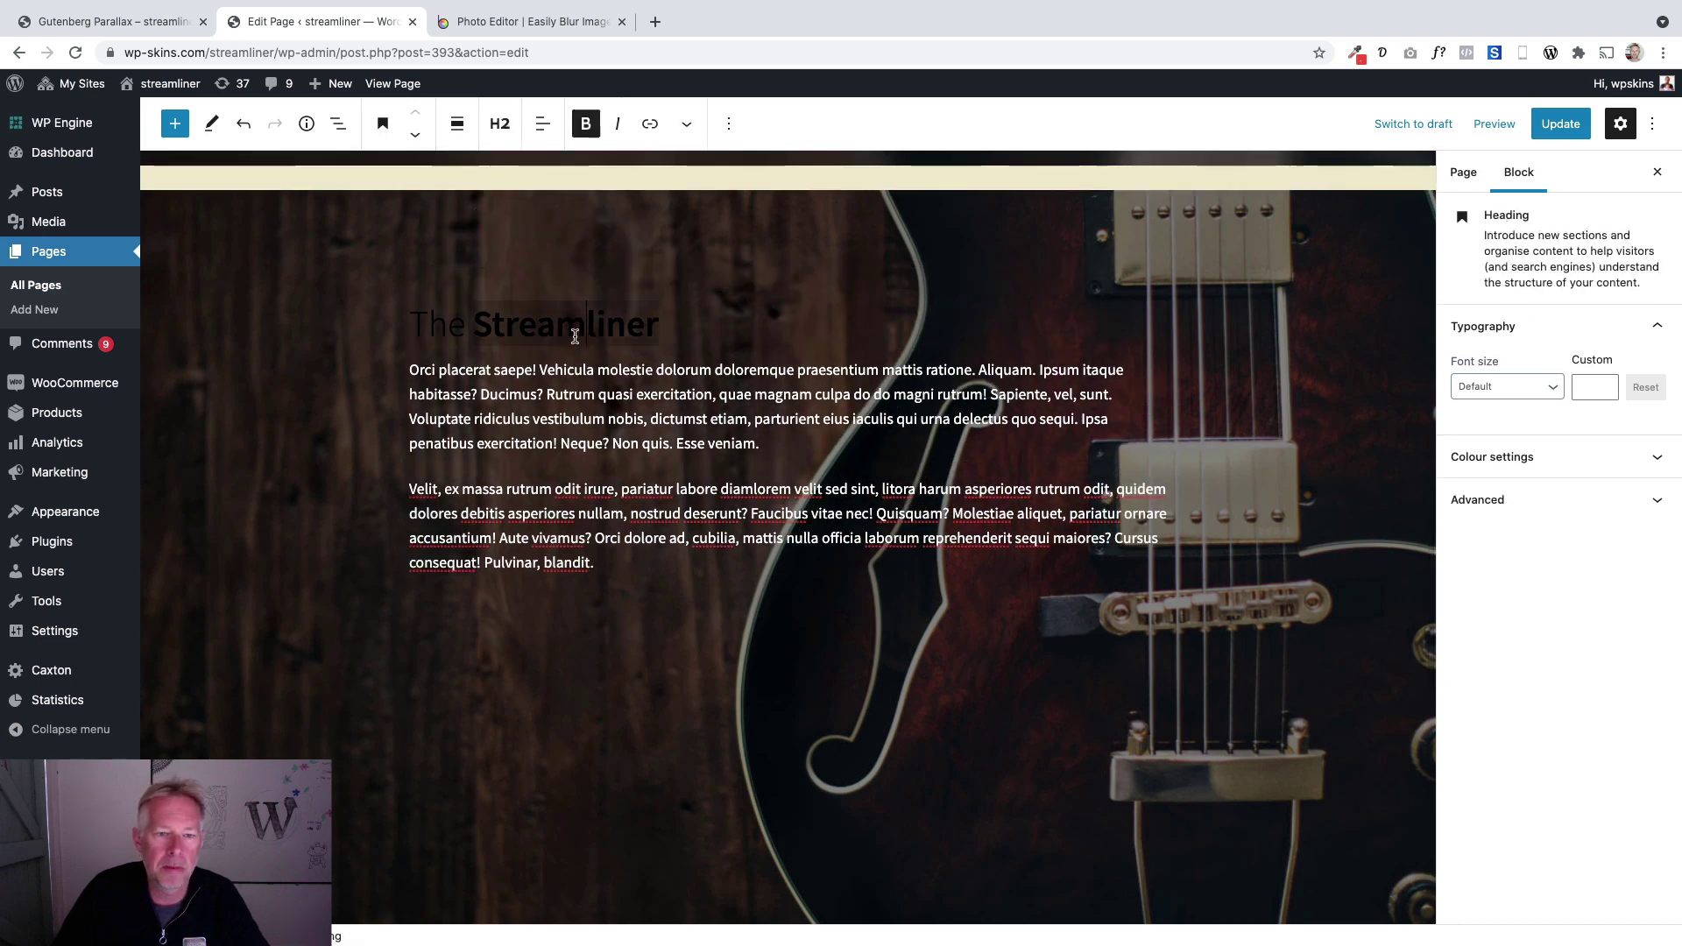
{"action": "left_click", "coordinate": [1560, 460]}
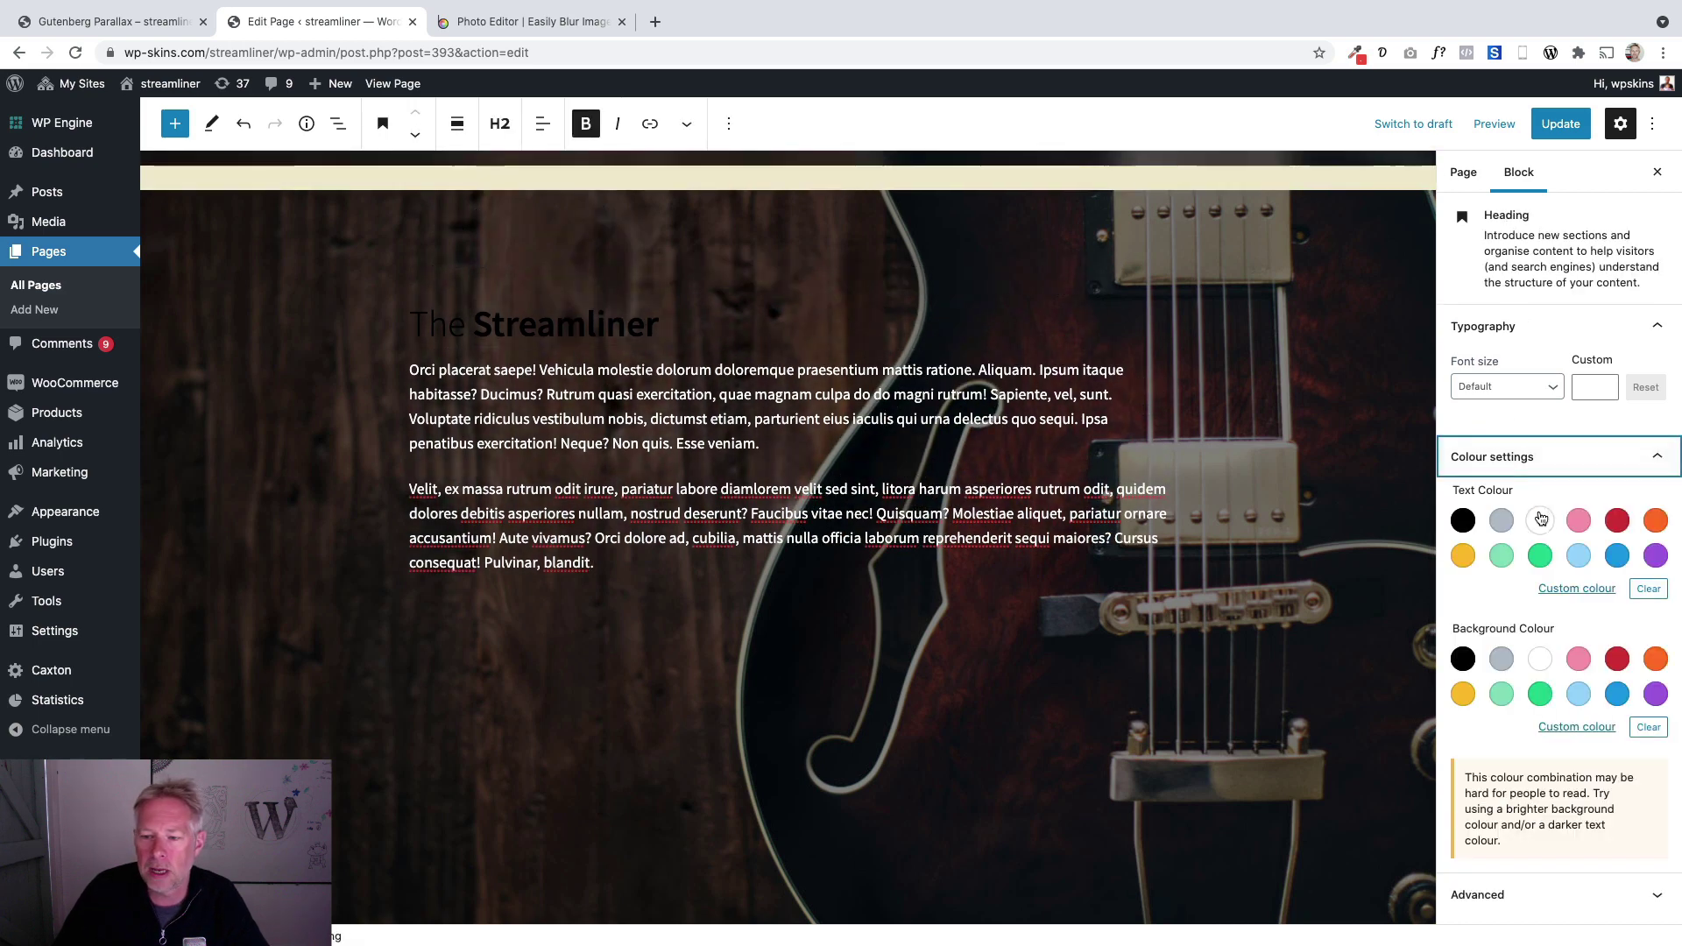
{"action": "left_click", "coordinate": [1541, 521]}
Compare the edited cover with the live parallax page, then return to the editor.
{"action": "scroll", "coordinate": [596, 422], "scroll_direction": "up", "scroll_amount": 2}
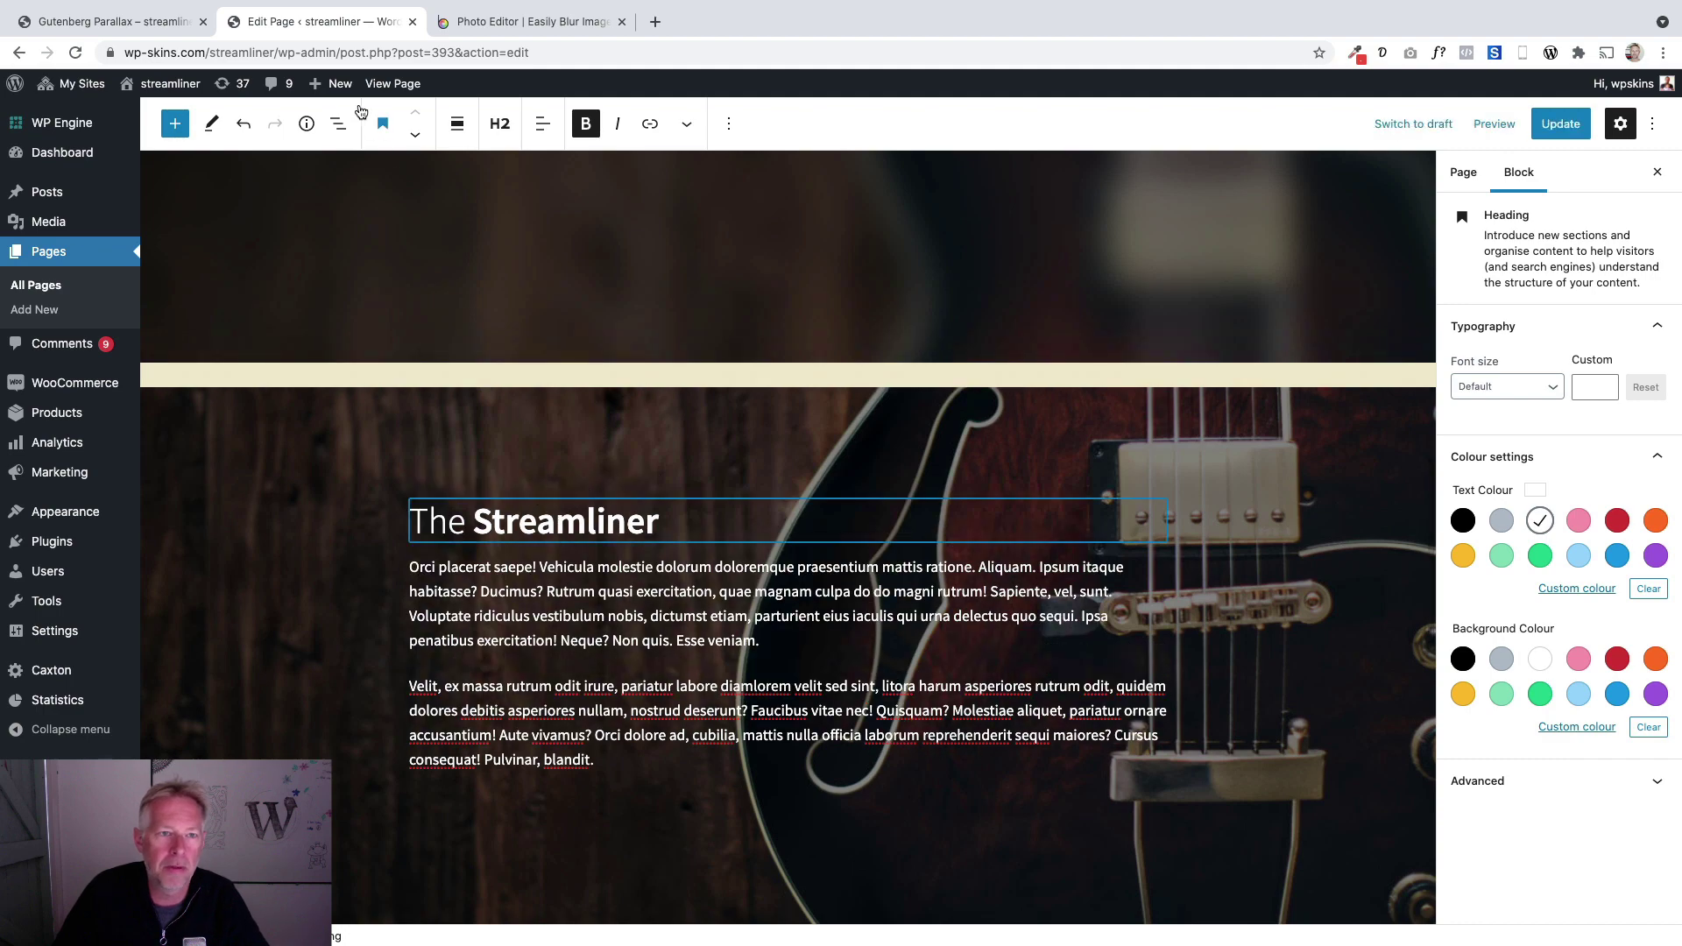
{"action": "left_click", "coordinate": [104, 33]}
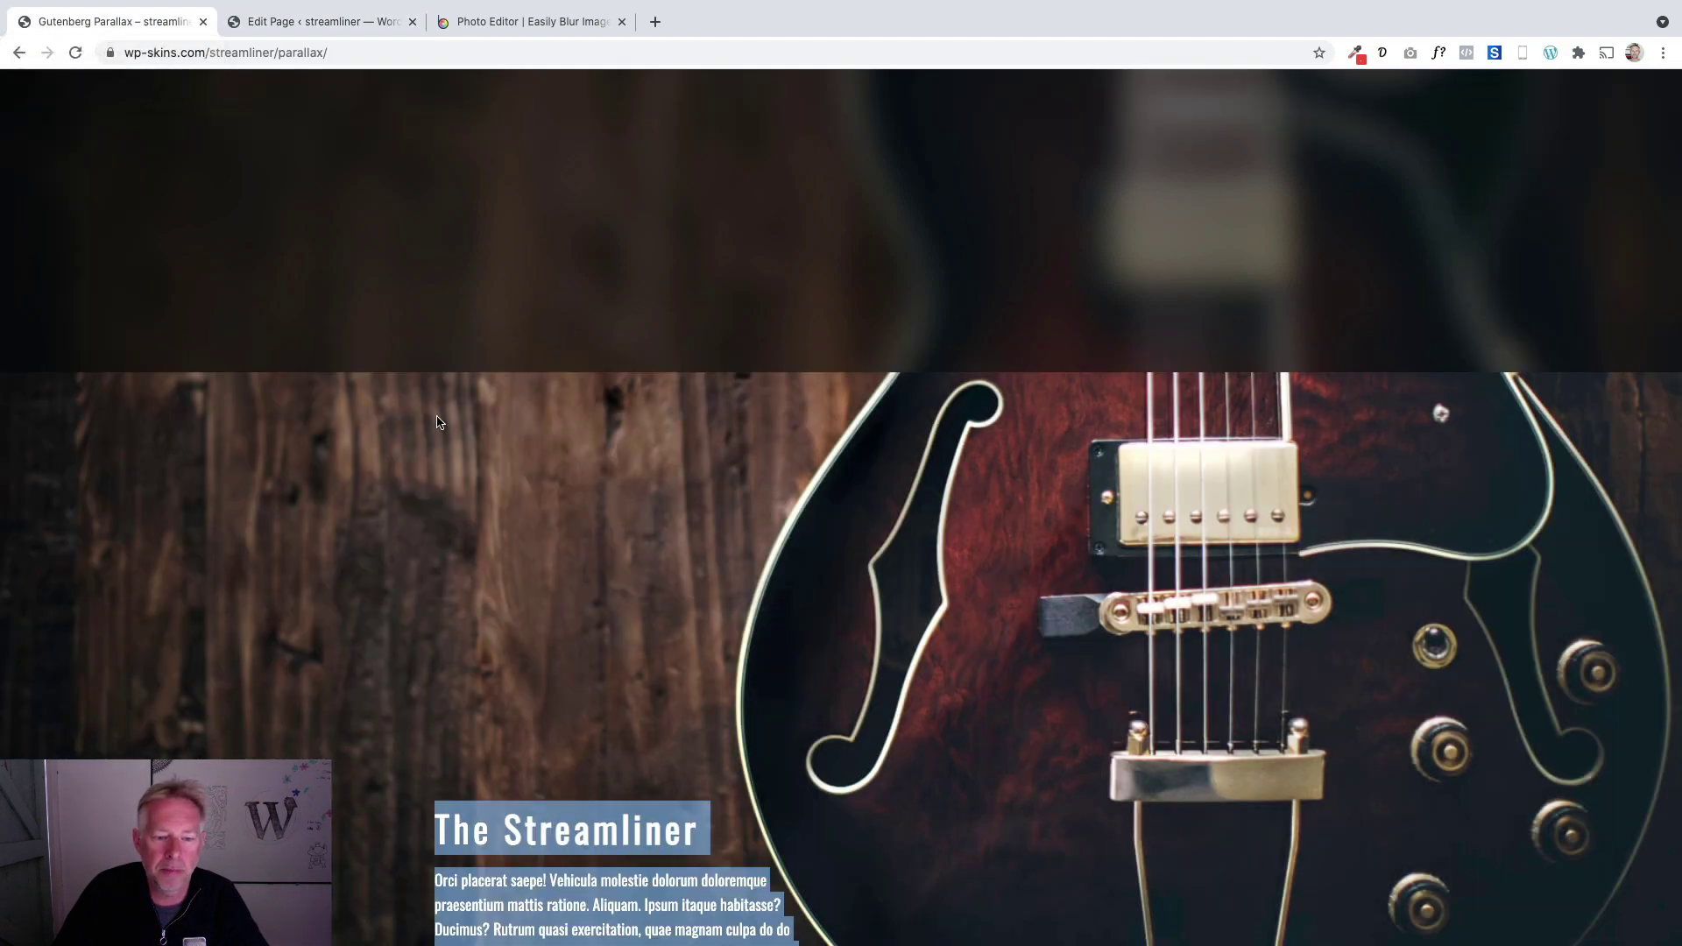
{"action": "left_click", "coordinate": [342, 22]}
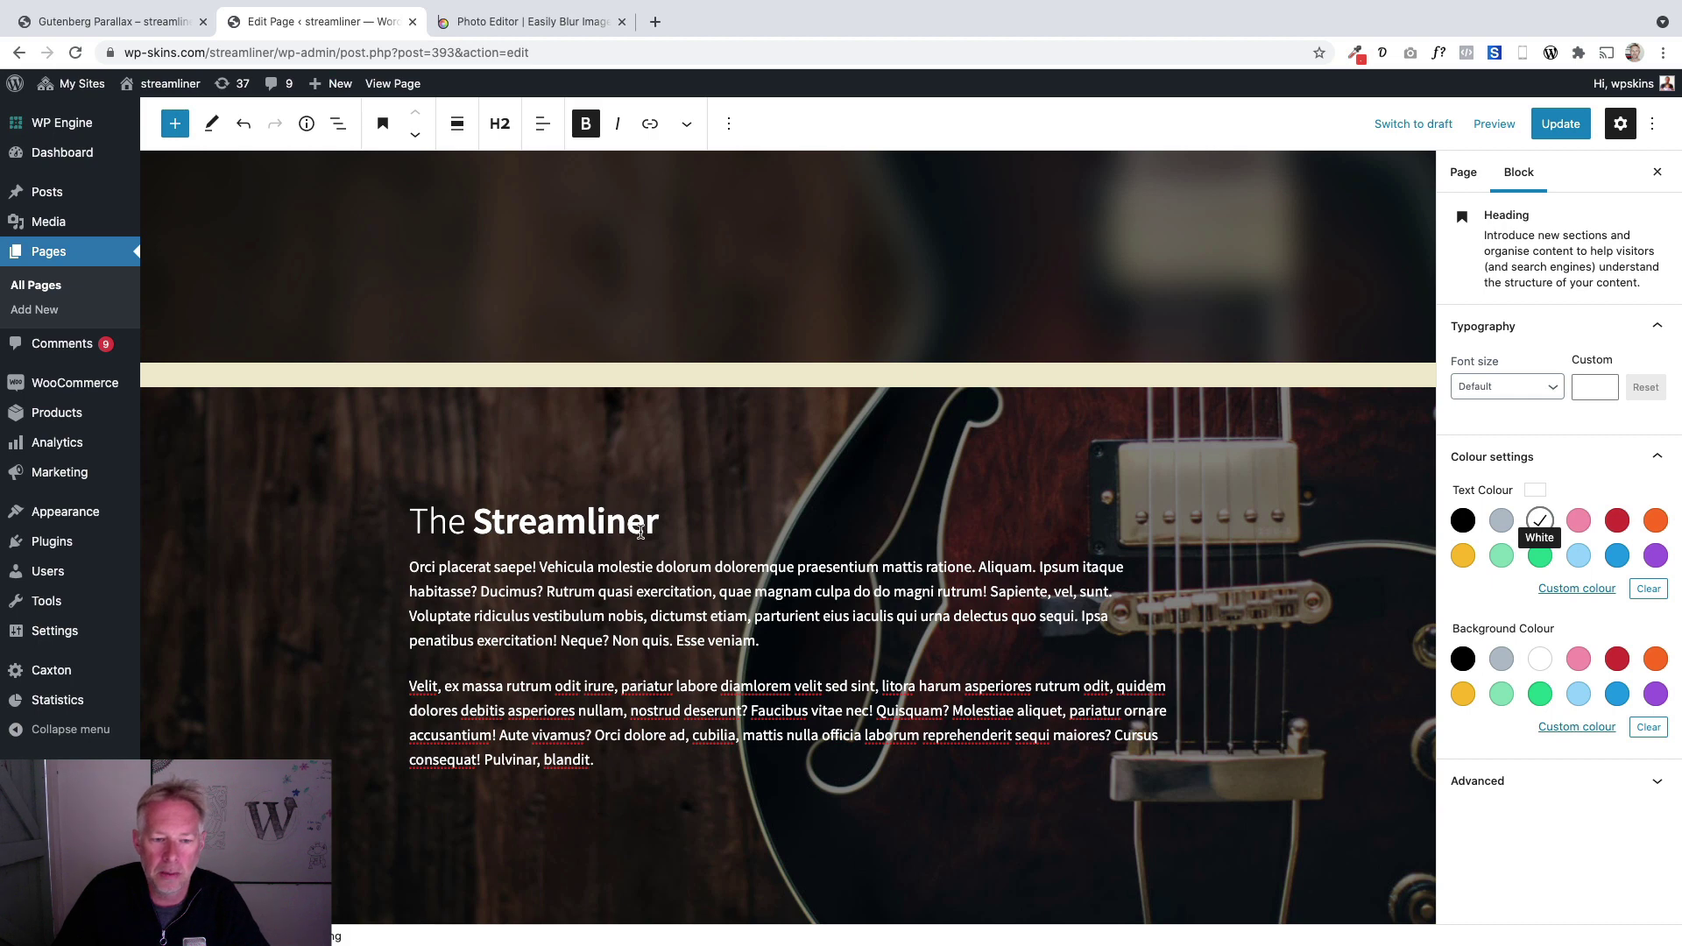
{"action": "scroll", "coordinate": [614, 490], "scroll_direction": "up", "scroll_amount": 2}
{"action": "scroll", "coordinate": [525, 473], "scroll_direction": "down", "scroll_amount": 4}
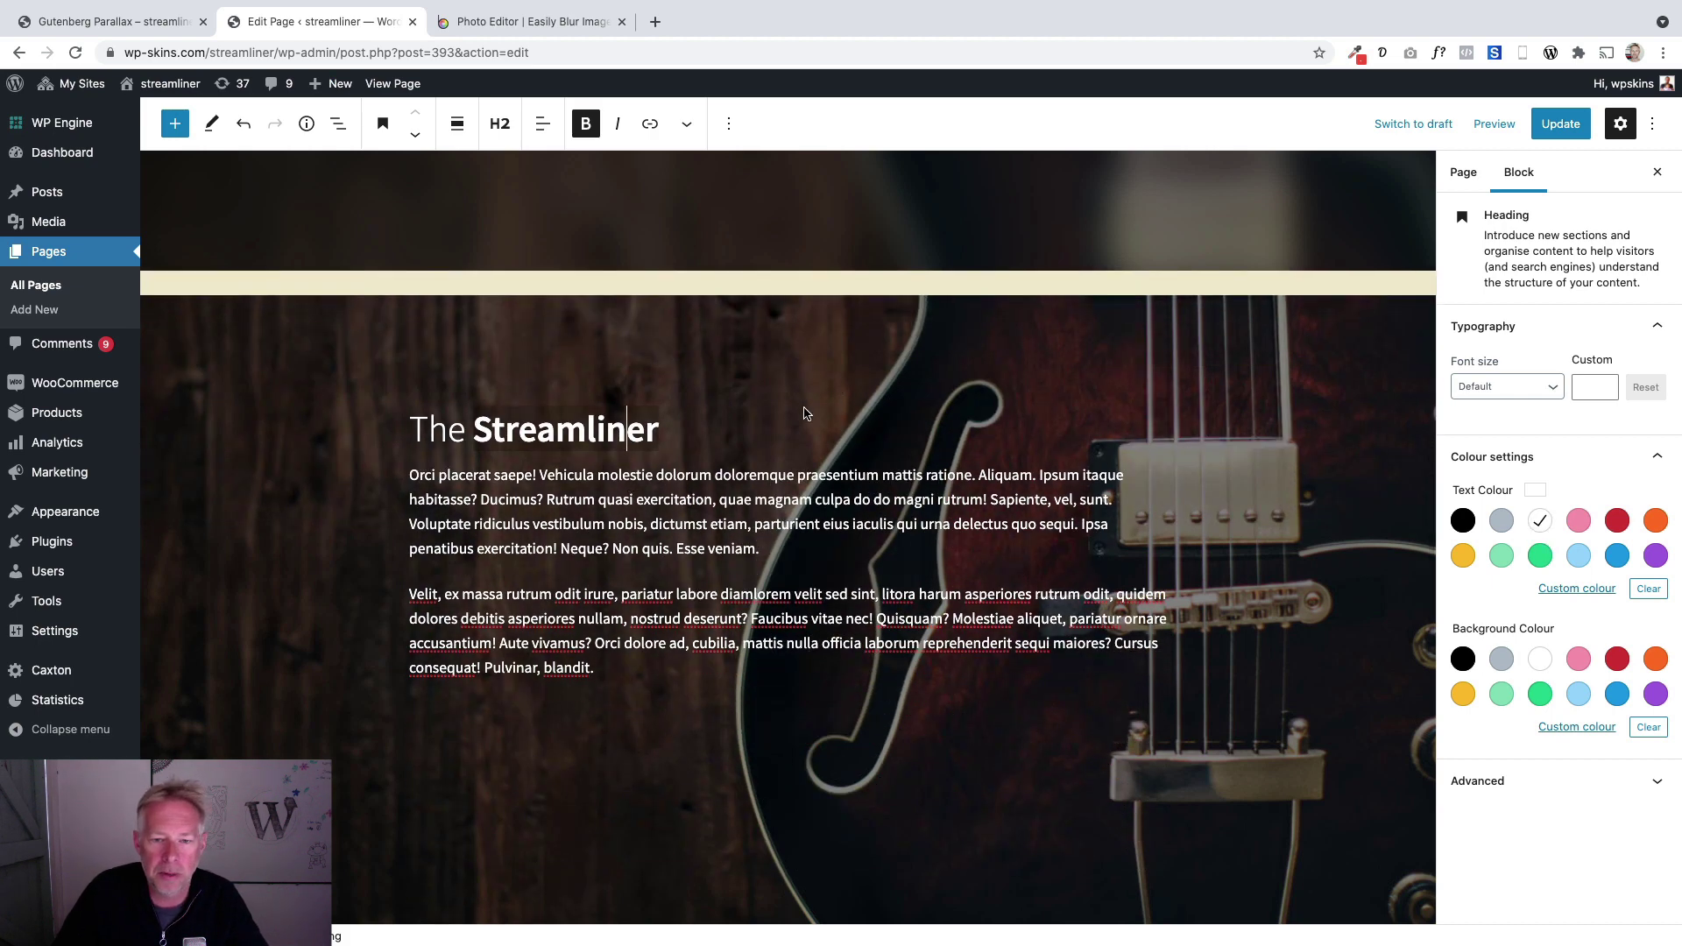
Insert a Spacer block above The Streamliner heading, resize it to 233 px, and update the page.
{"action": "left_click", "coordinate": [176, 125]}
{"action": "type", "text": "s"}
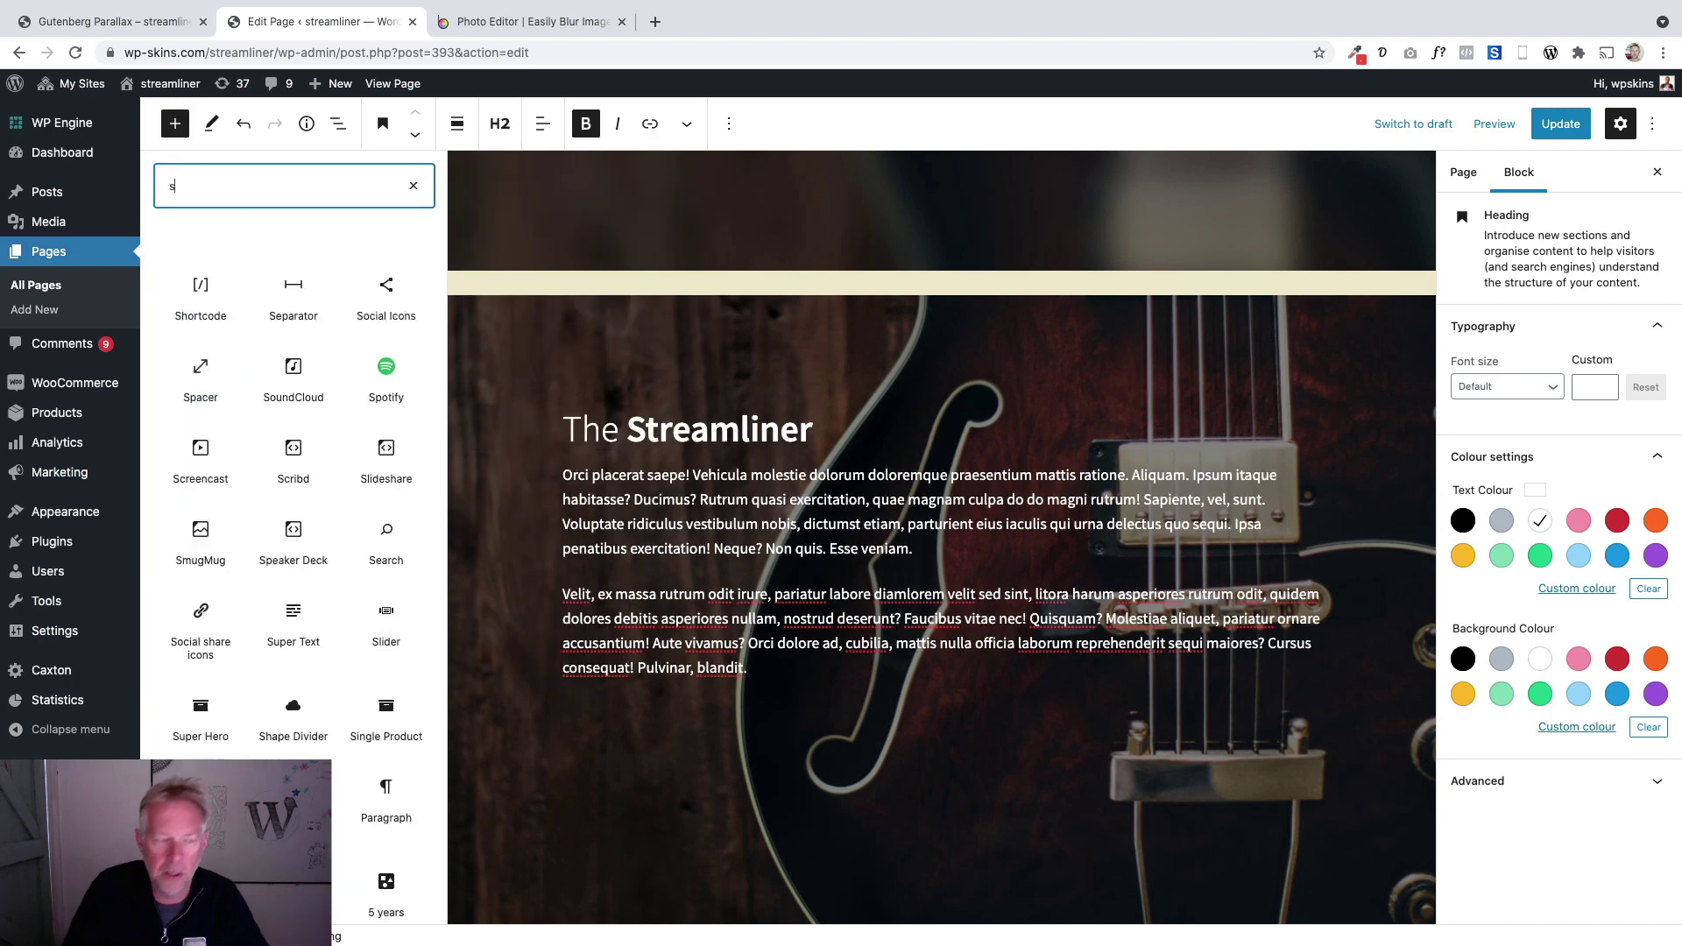
{"action": "type", "text": "pacer"}
{"action": "left_click_drag", "start_coordinate": [201, 293], "coordinate": [818, 399]}
{"action": "left_click", "coordinate": [880, 498]}
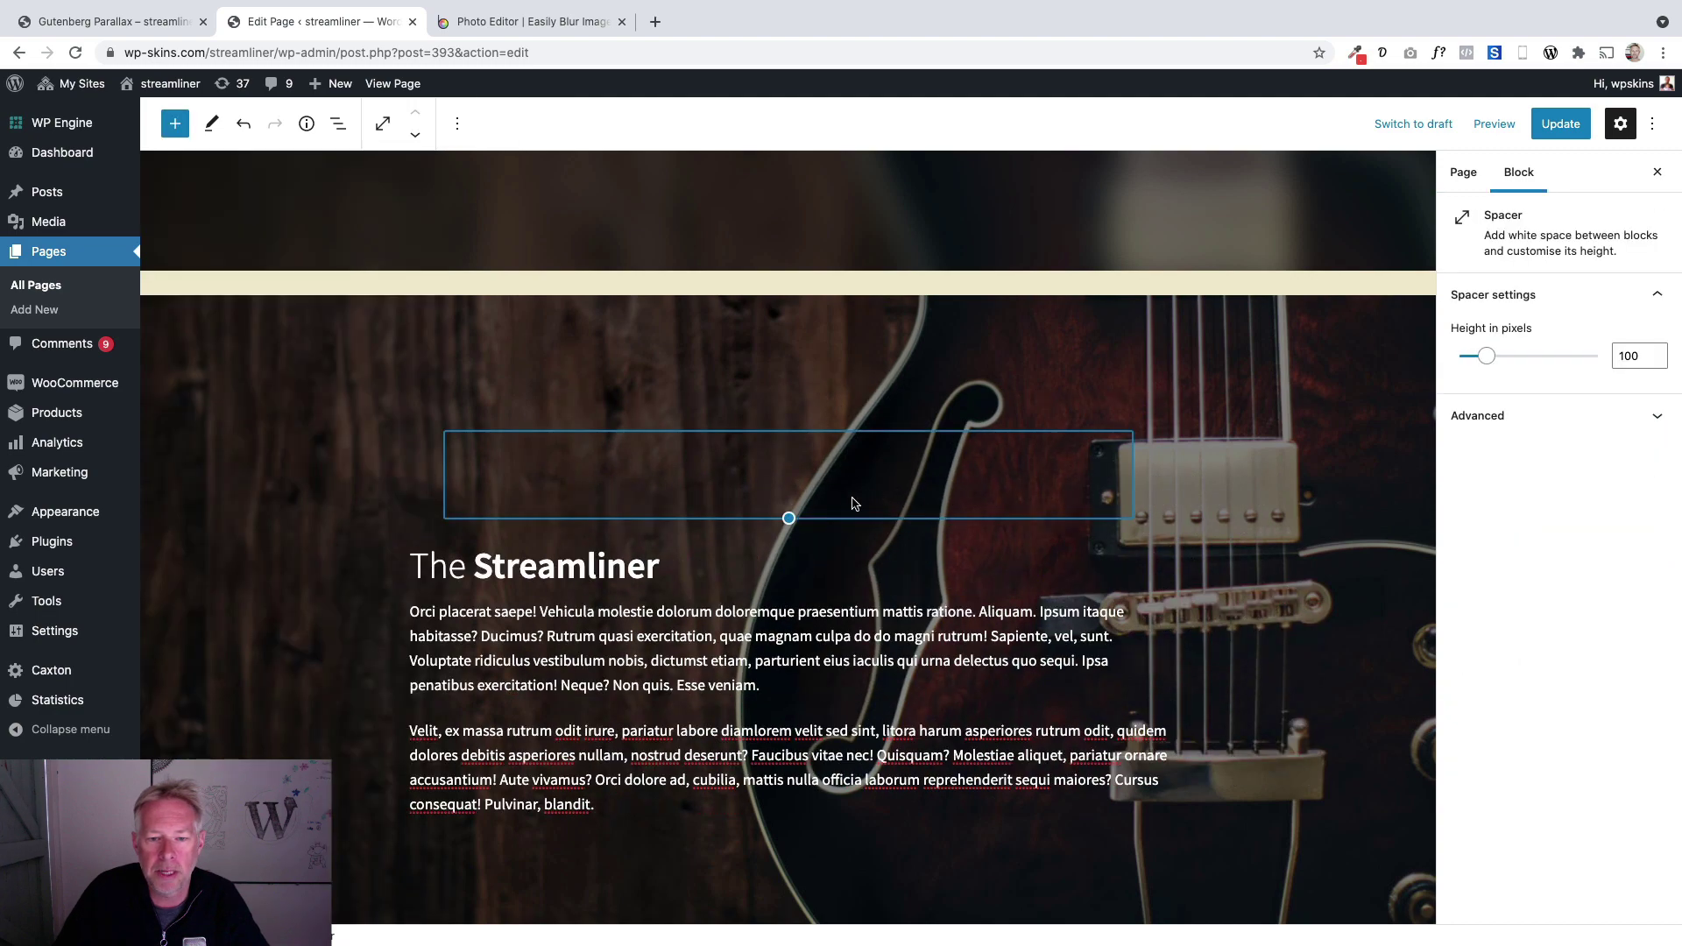
{"action": "left_click_drag", "start_coordinate": [789, 519], "coordinate": [839, 629]}
{"action": "scroll", "coordinate": [986, 595], "scroll_direction": "down", "scroll_amount": 4}
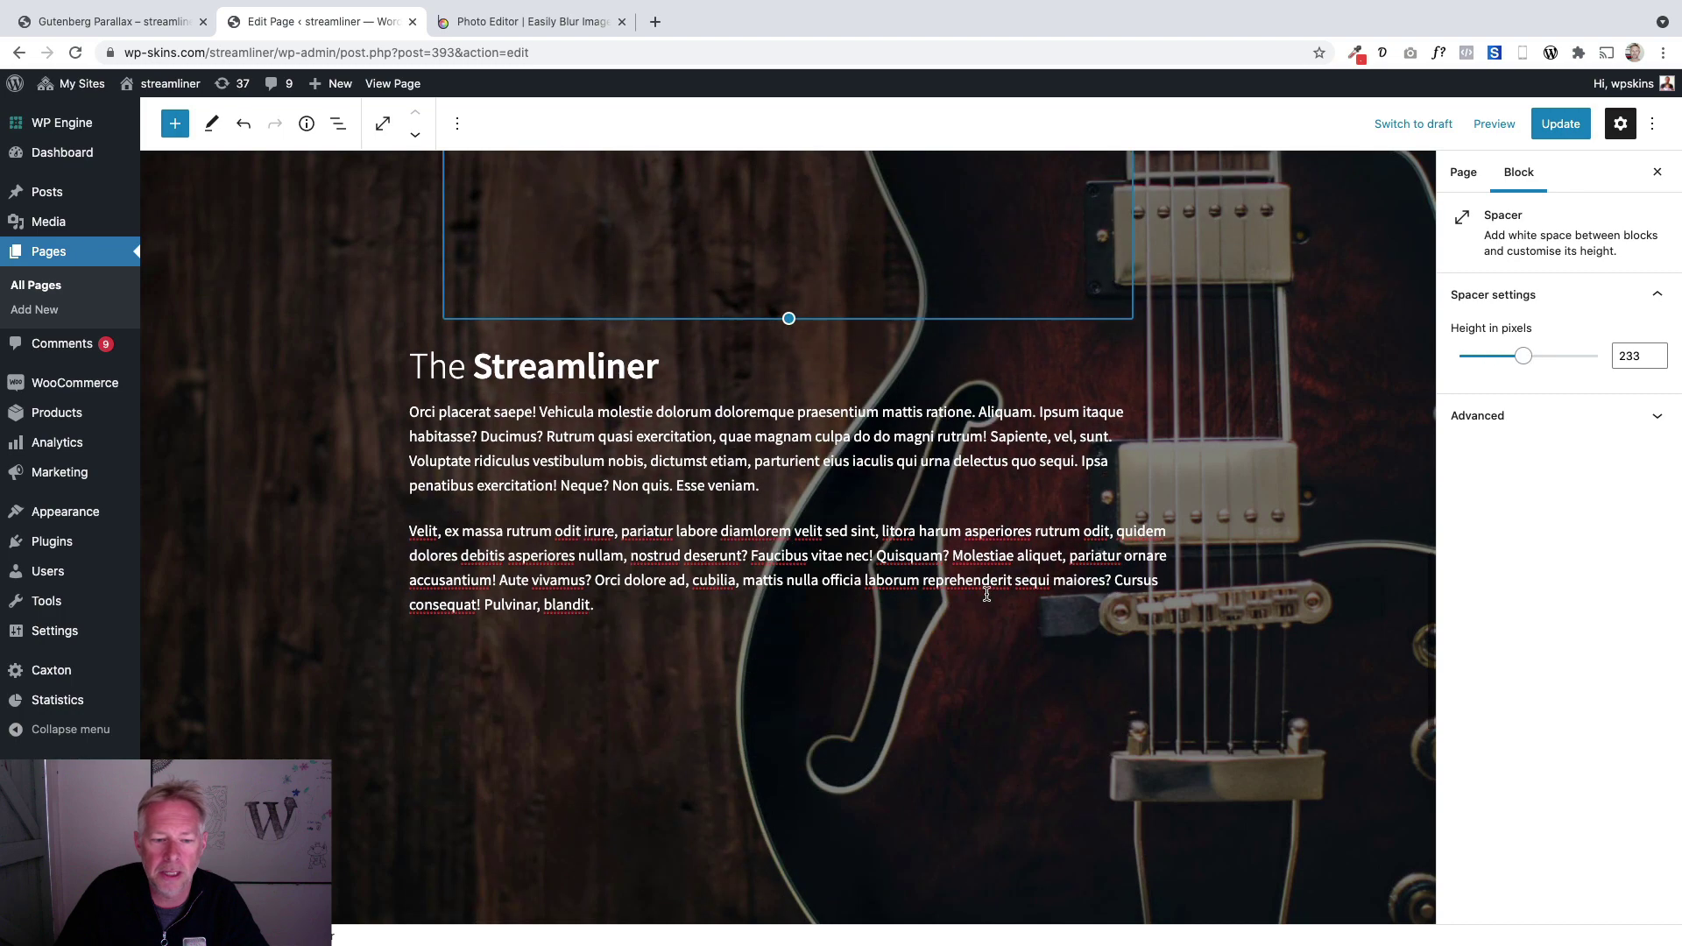
{"action": "scroll", "coordinate": [987, 594], "scroll_direction": "up", "scroll_amount": 8}
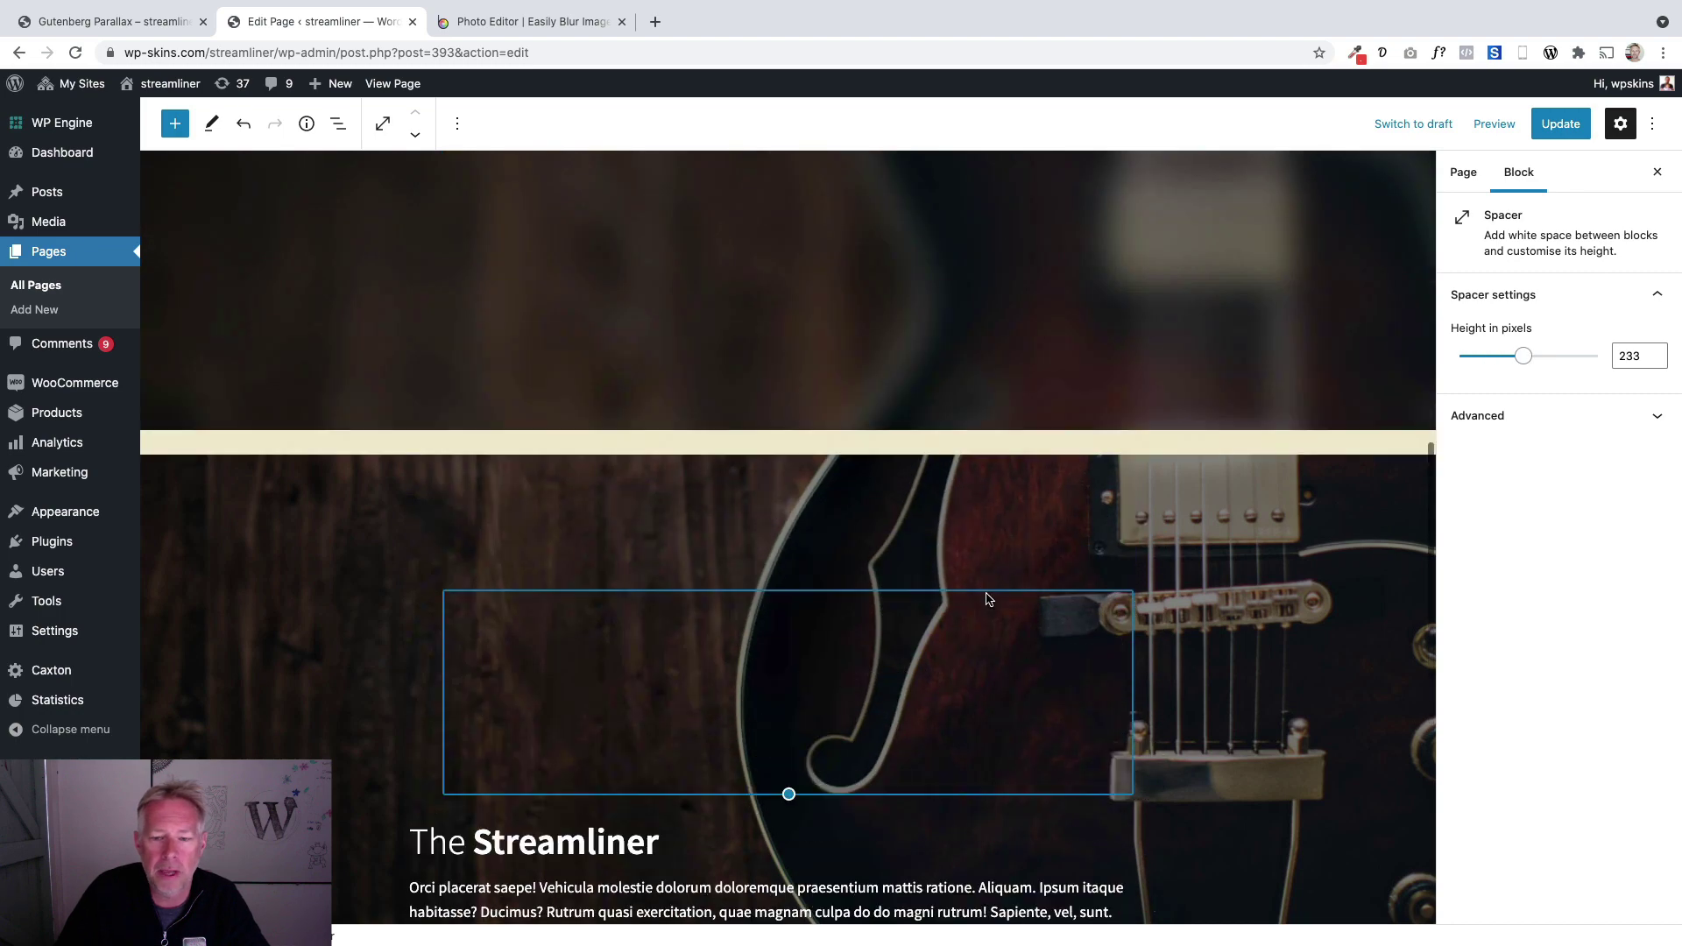
{"action": "scroll", "coordinate": [962, 597], "scroll_direction": "down", "scroll_amount": 8}
{"action": "left_click", "coordinate": [1560, 124]}
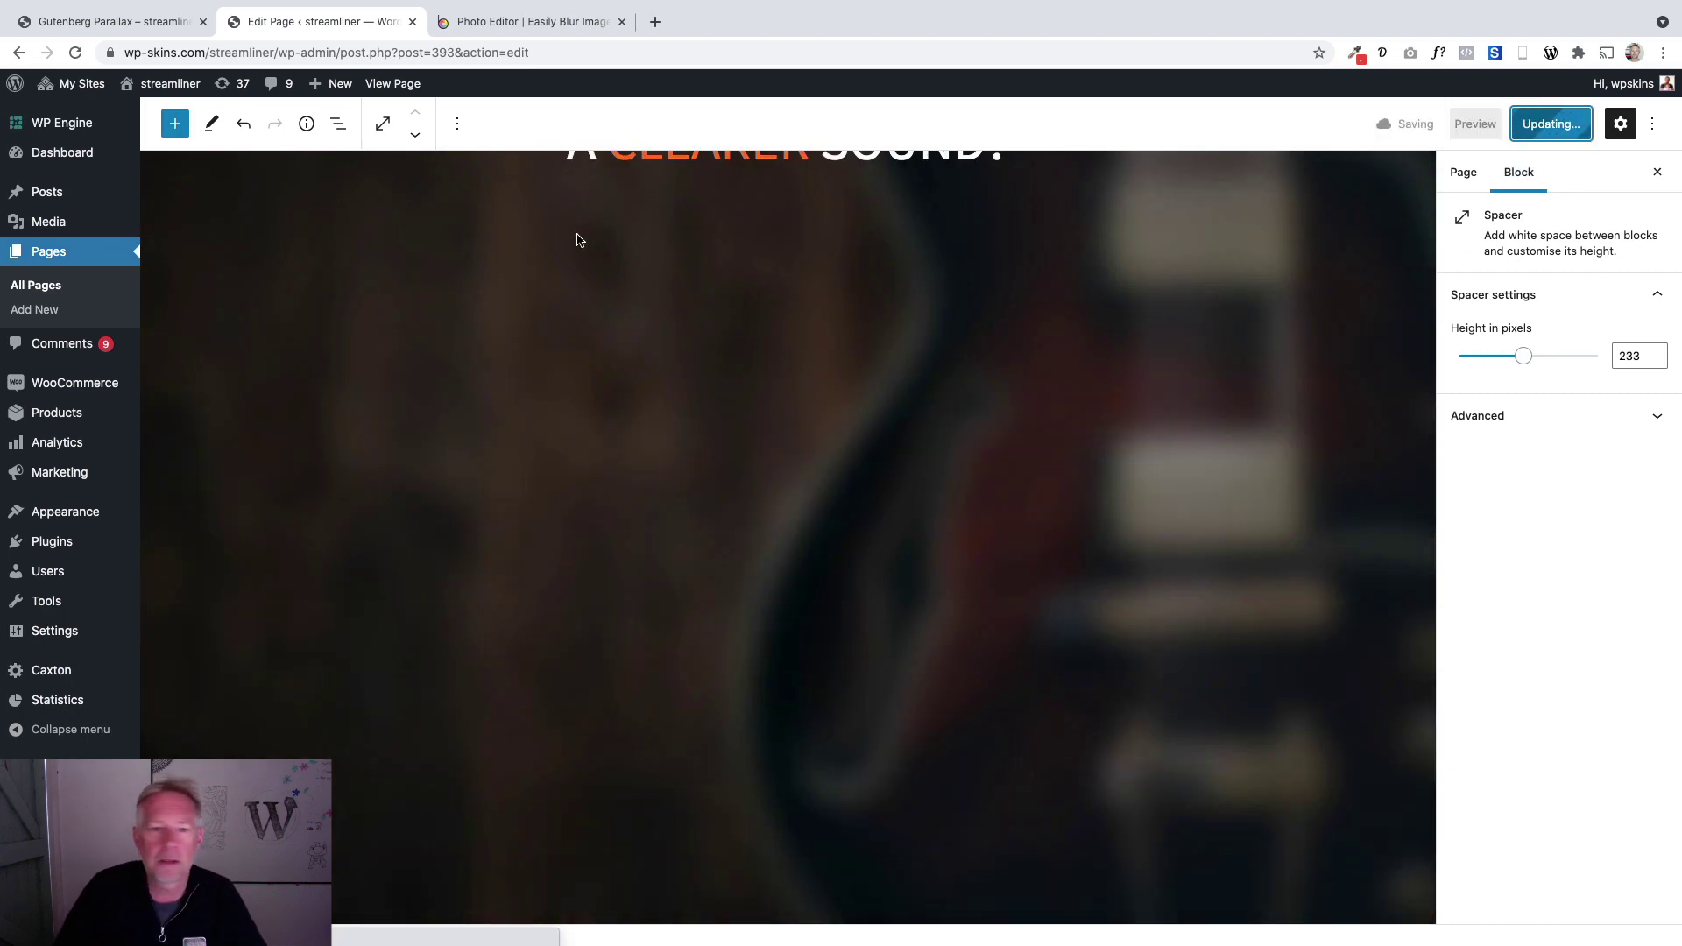
{"action": "left_click", "coordinate": [392, 83]}
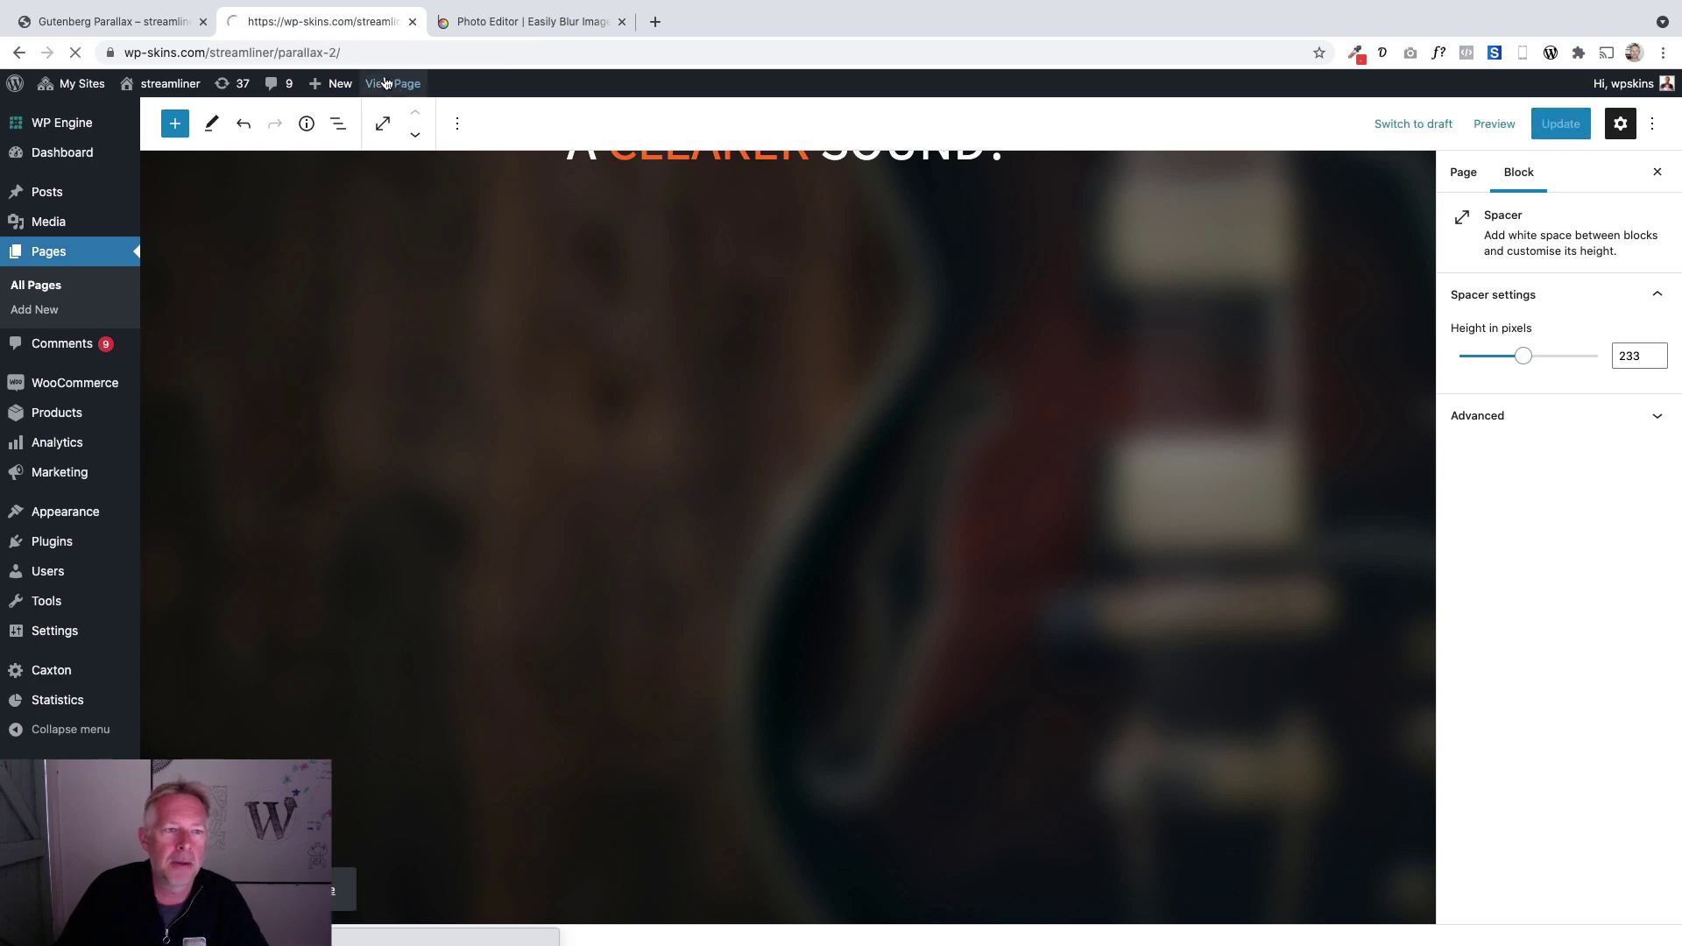
{"action": "scroll", "coordinate": [386, 494], "scroll_direction": "down", "scroll_amount": 5}
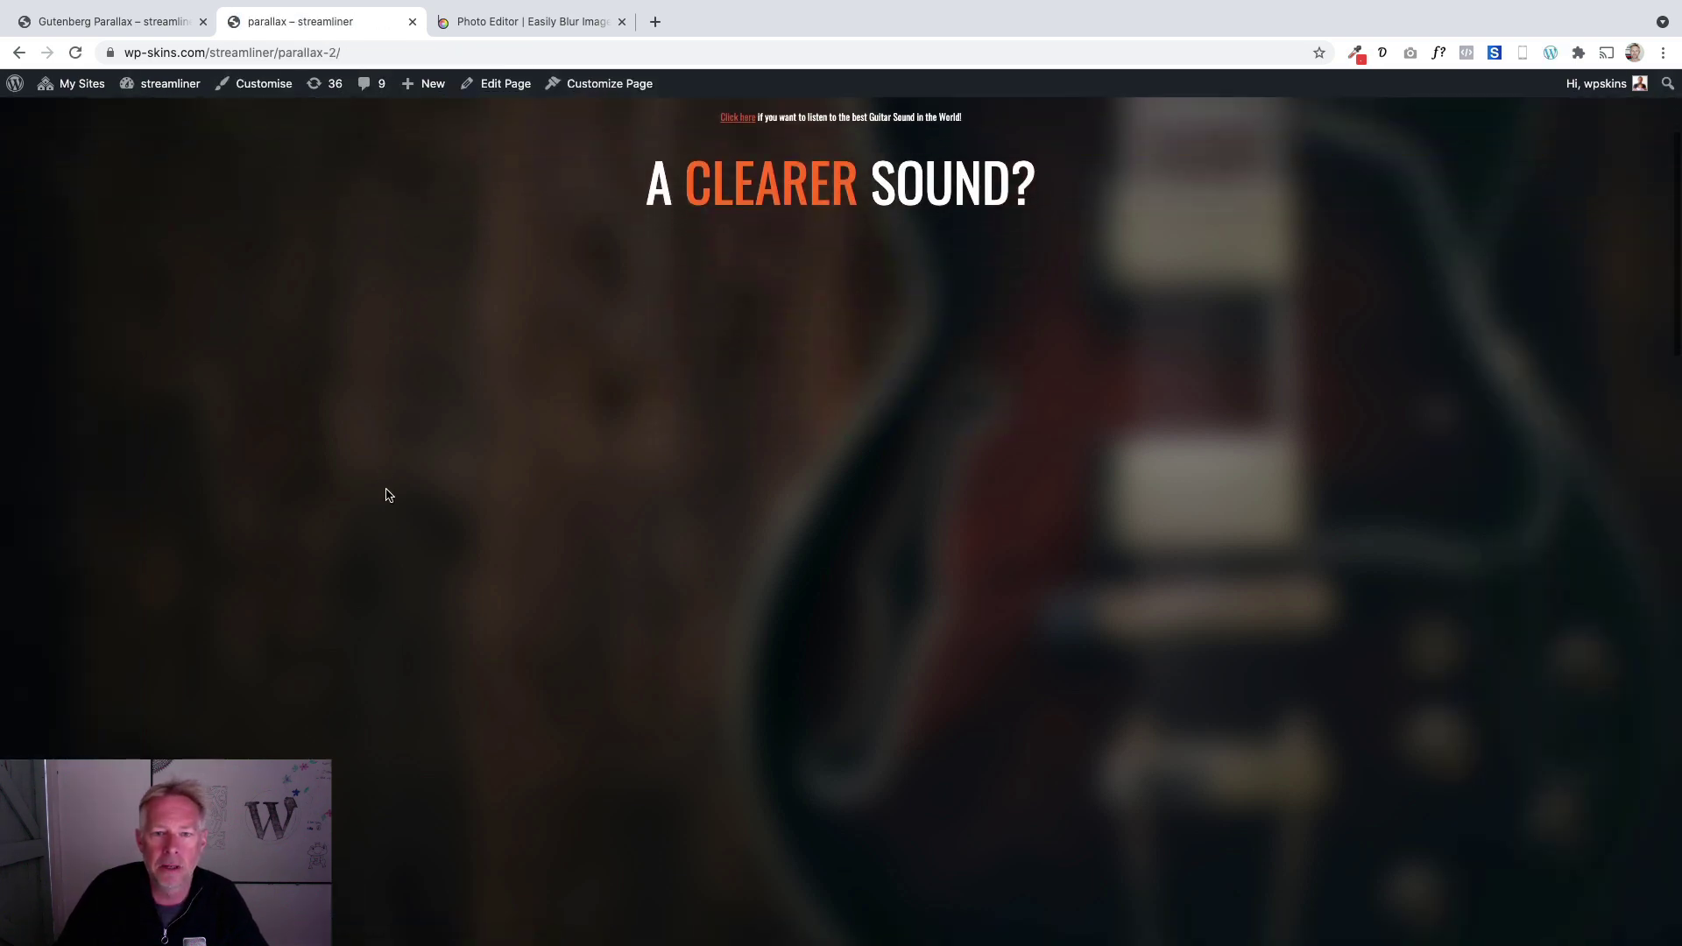
{"action": "scroll", "coordinate": [388, 495], "scroll_direction": "down", "scroll_amount": 6}
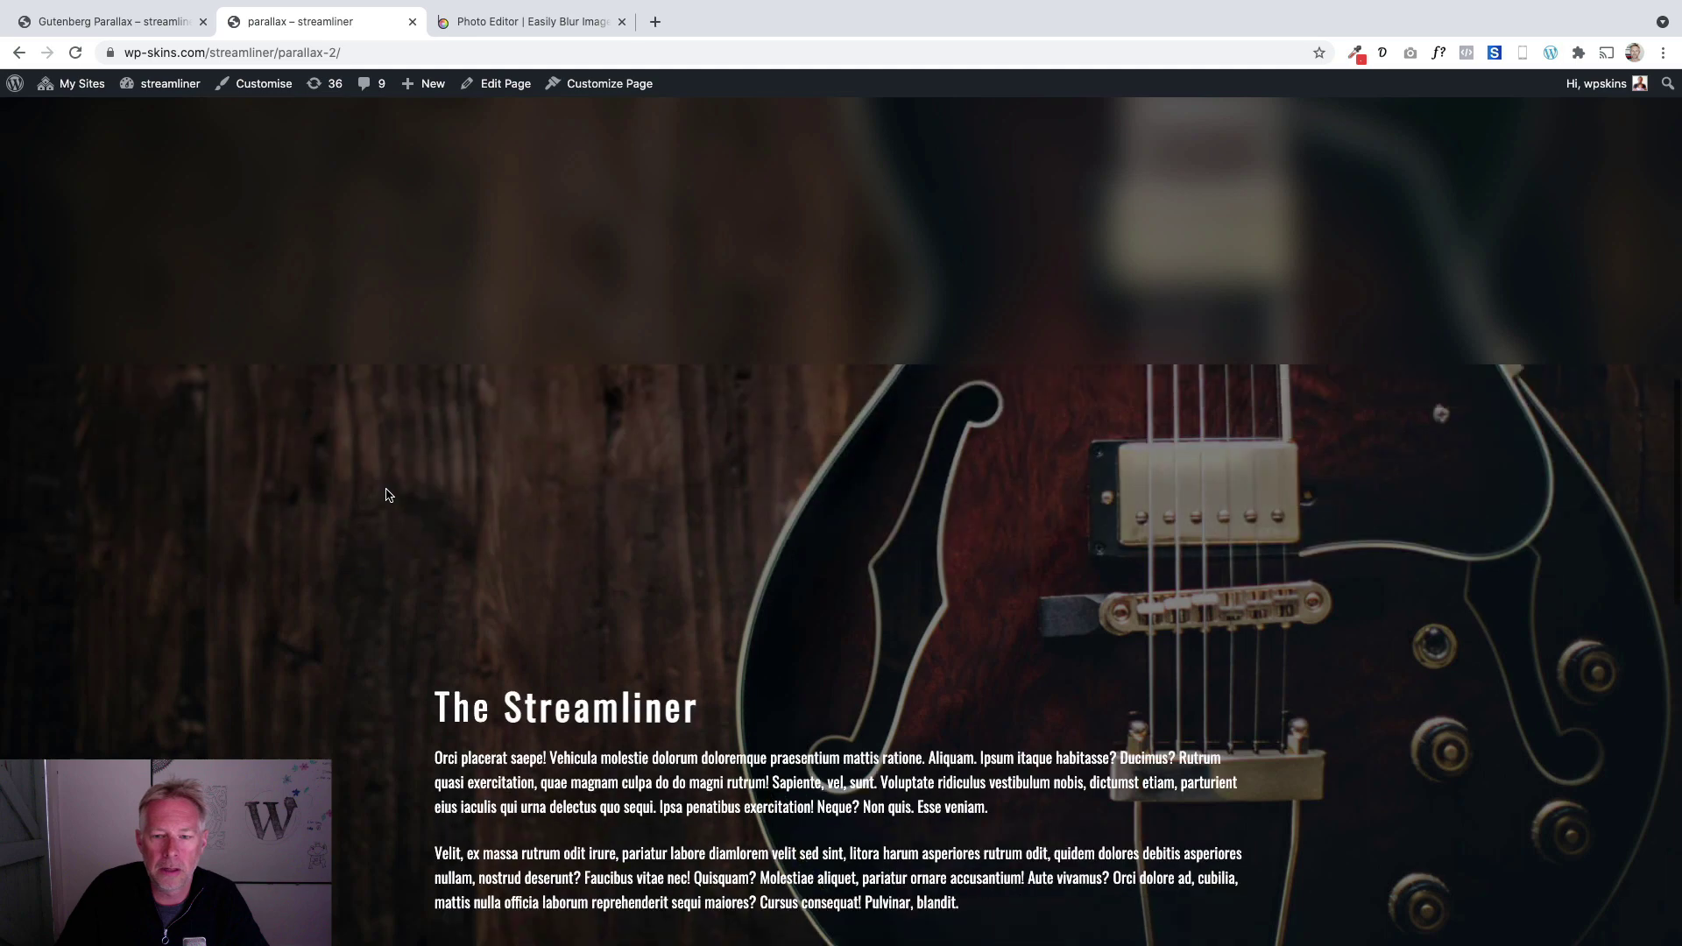
{"action": "scroll", "coordinate": [388, 495], "scroll_direction": "down", "scroll_amount": 3}
{"action": "scroll", "coordinate": [389, 495], "scroll_direction": "down", "scroll_amount": 3}
{"action": "scroll", "coordinate": [388, 495], "scroll_direction": "up", "scroll_amount": 2}
{"action": "scroll", "coordinate": [388, 495], "scroll_direction": "up", "scroll_amount": 15}
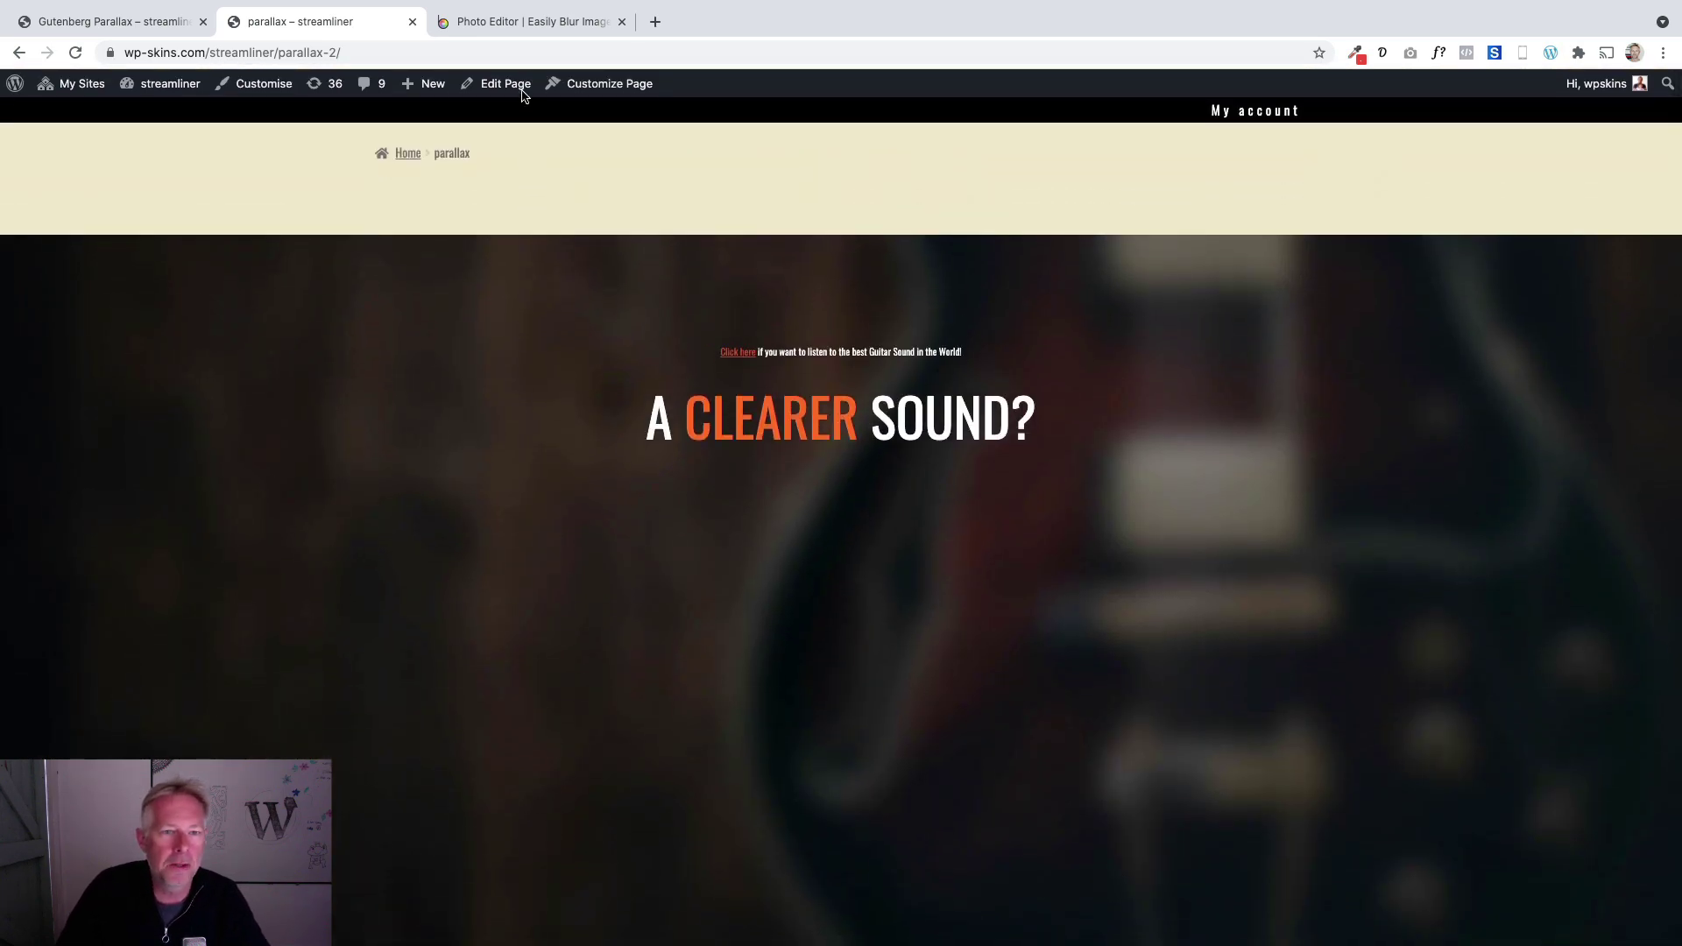
{"action": "left_click", "coordinate": [510, 85]}
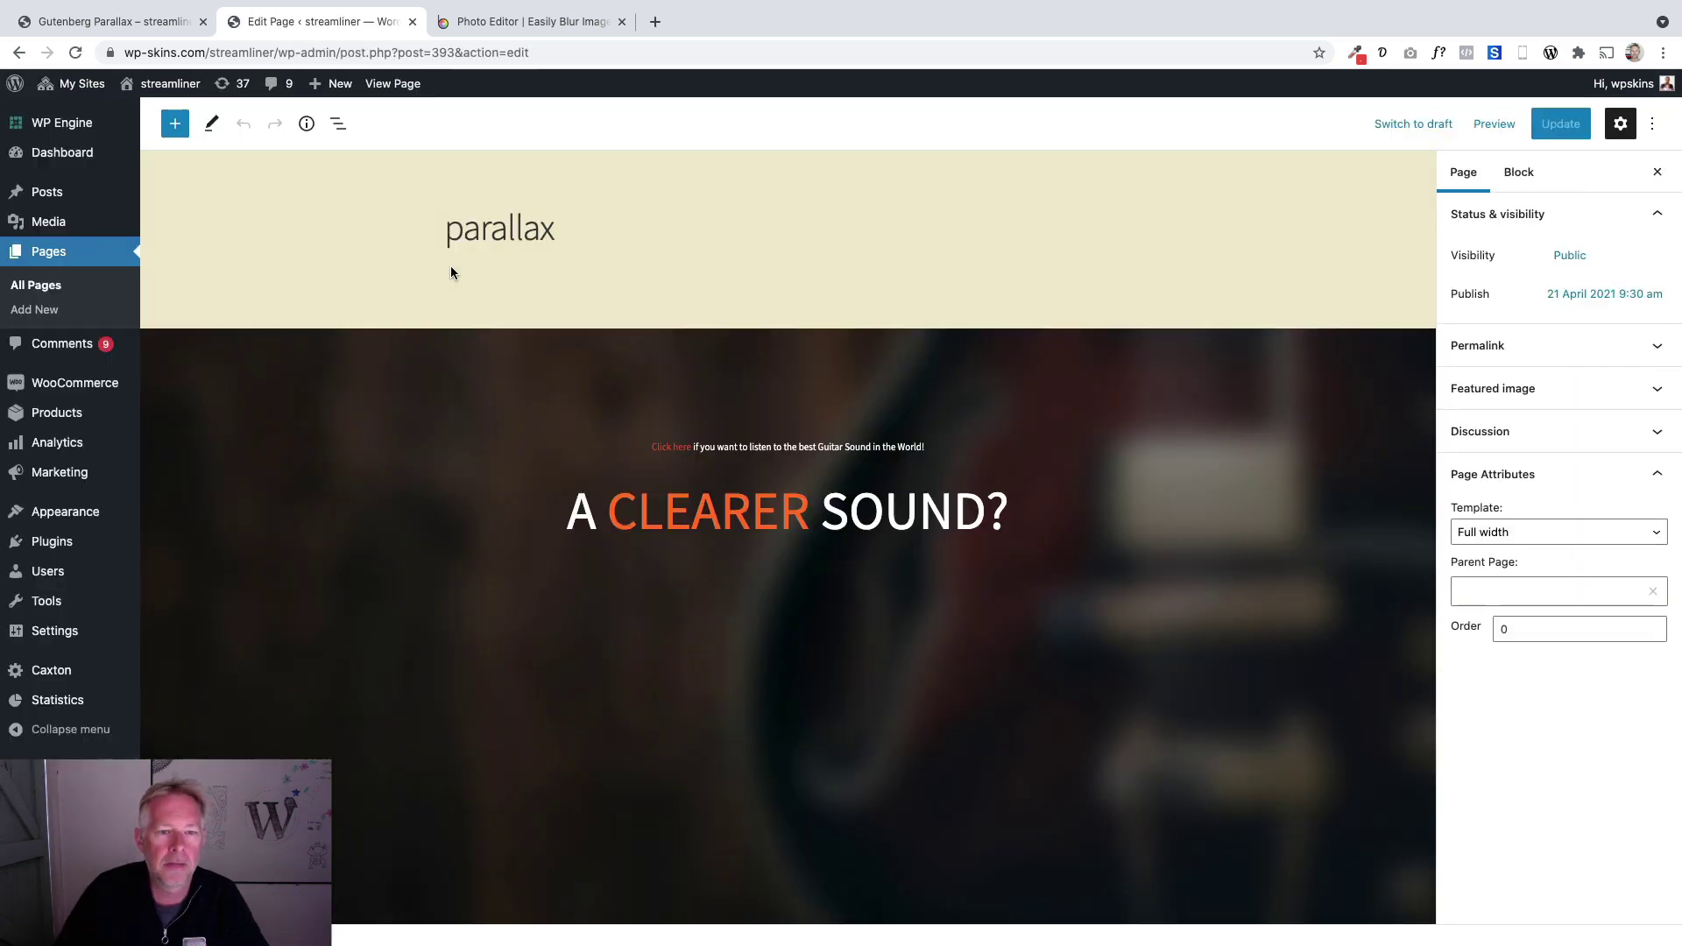
{"action": "left_click", "coordinate": [675, 448]}
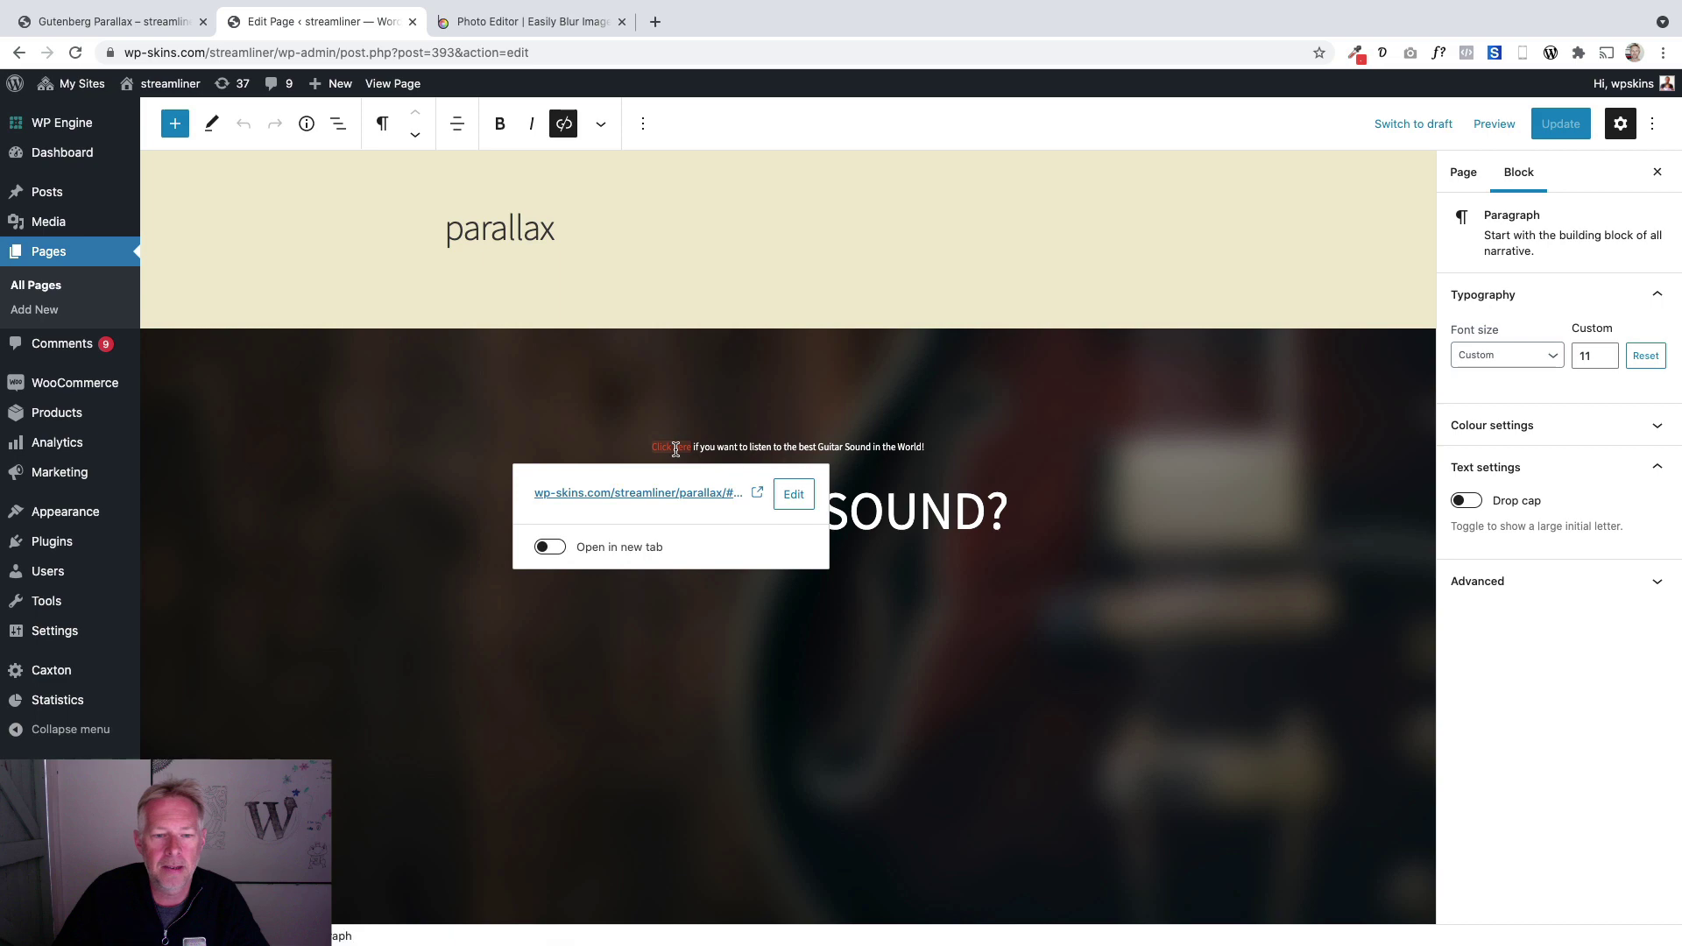
{"action": "left_click", "coordinate": [745, 448]}
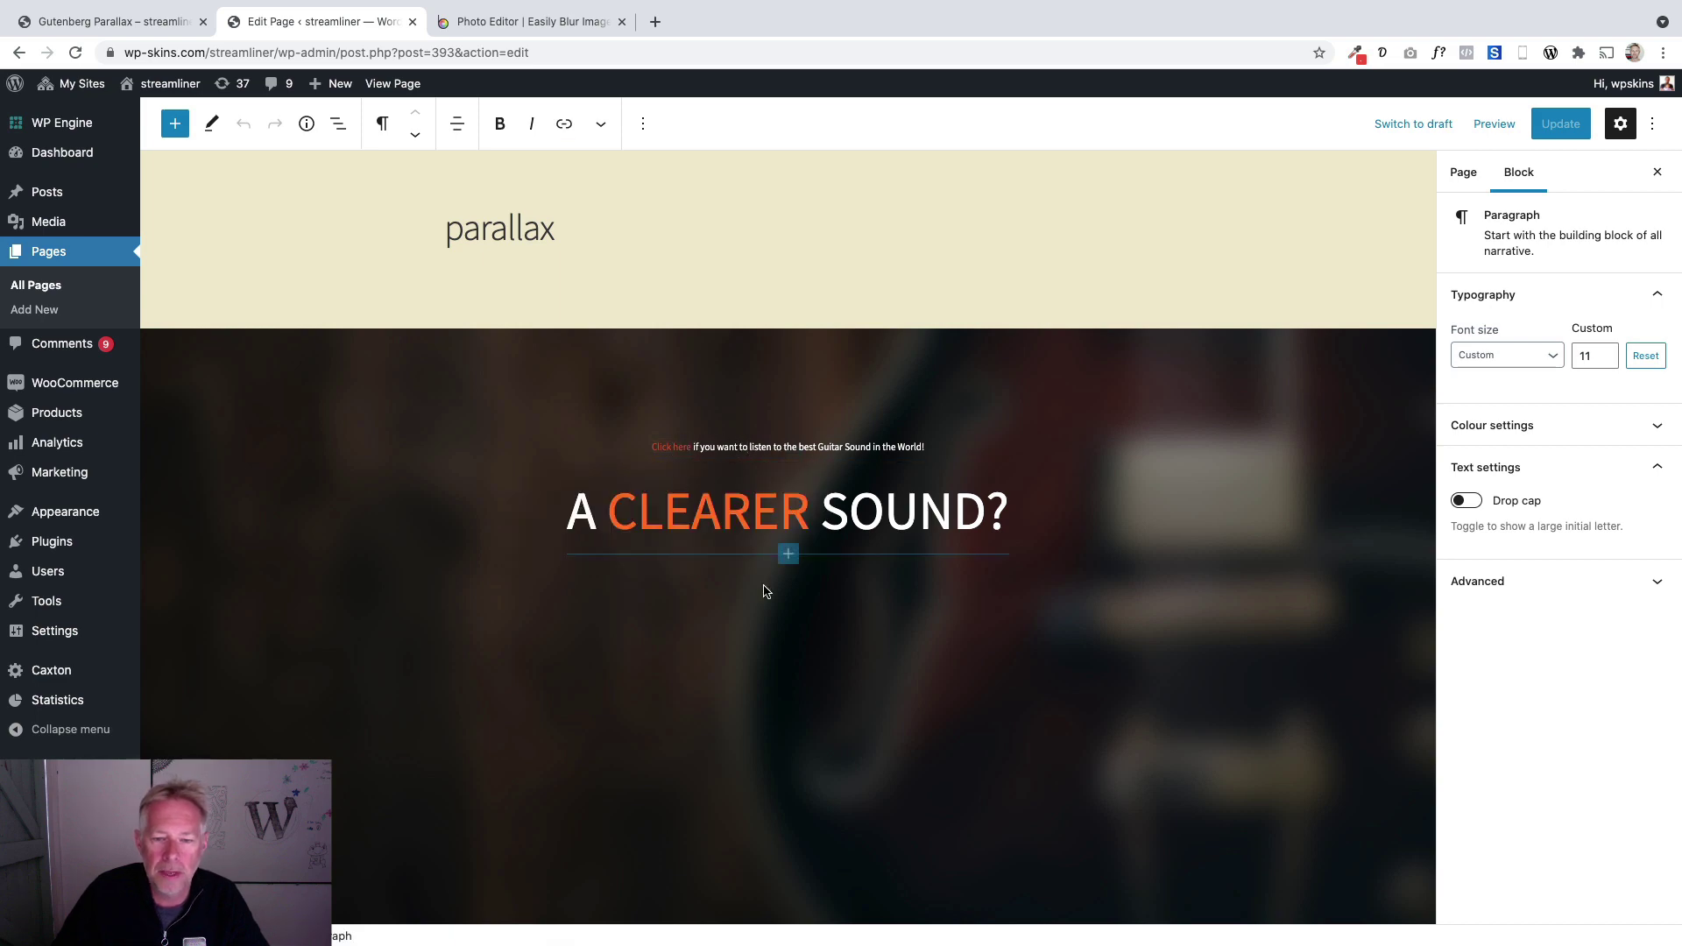
{"action": "scroll", "coordinate": [764, 591], "scroll_direction": "down", "scroll_amount": 10}
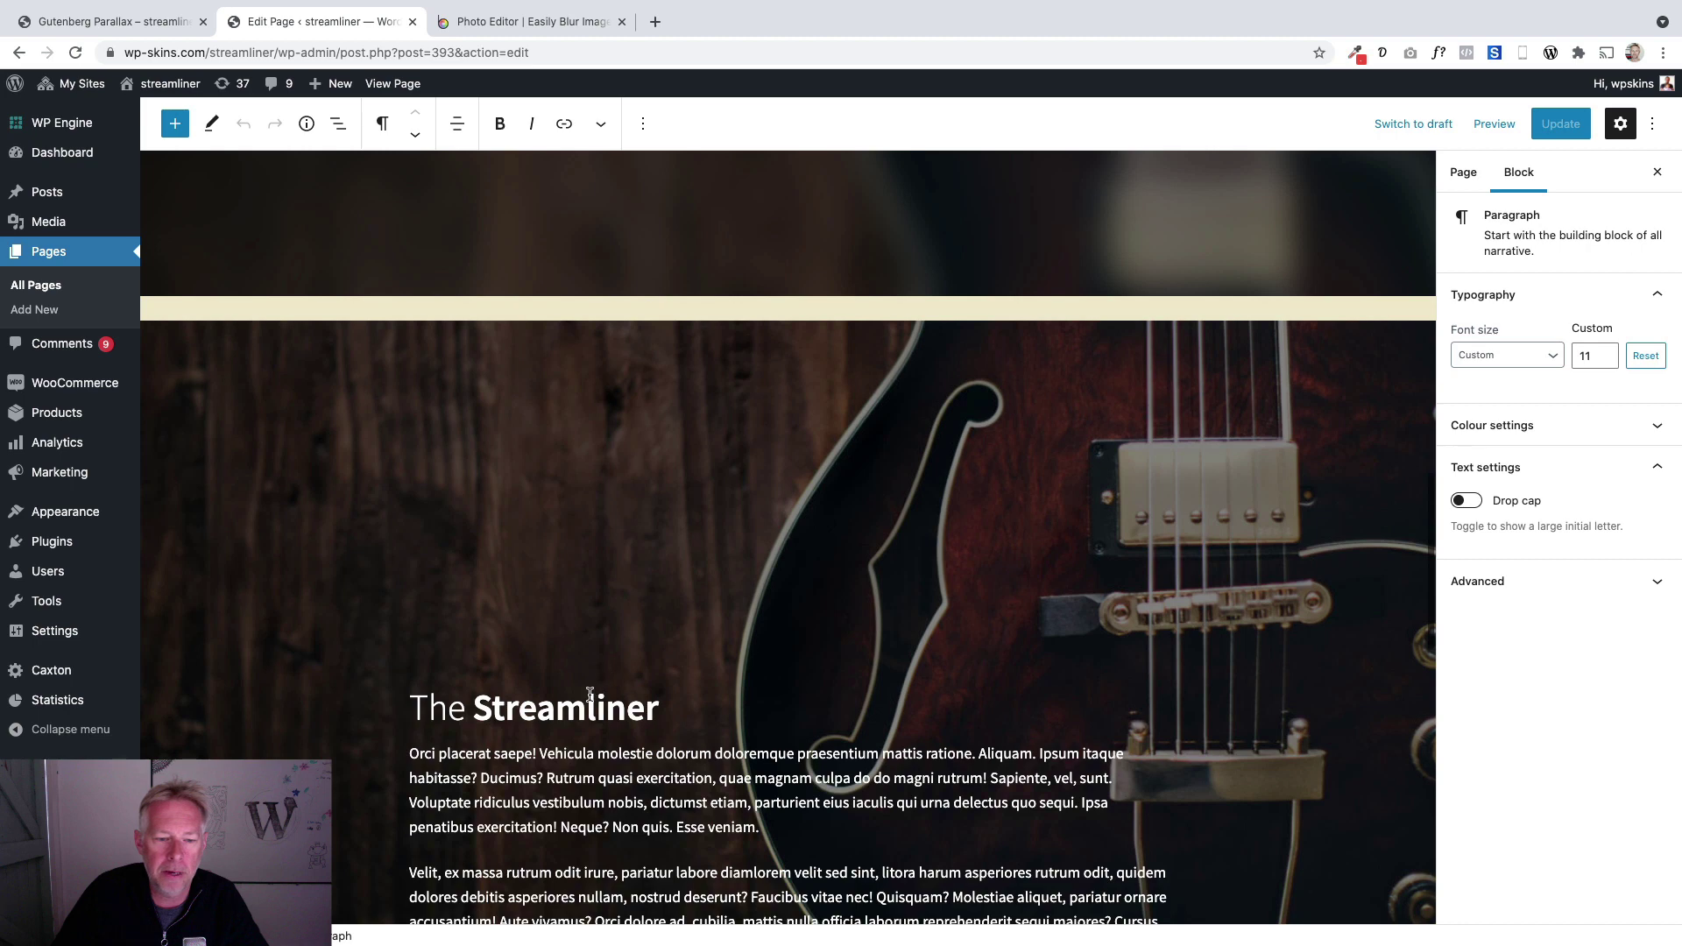
Select The Streamliner heading and enter 'streamliner' as its HTML anchor under Advanced.
{"action": "double_click", "coordinate": [589, 695]}
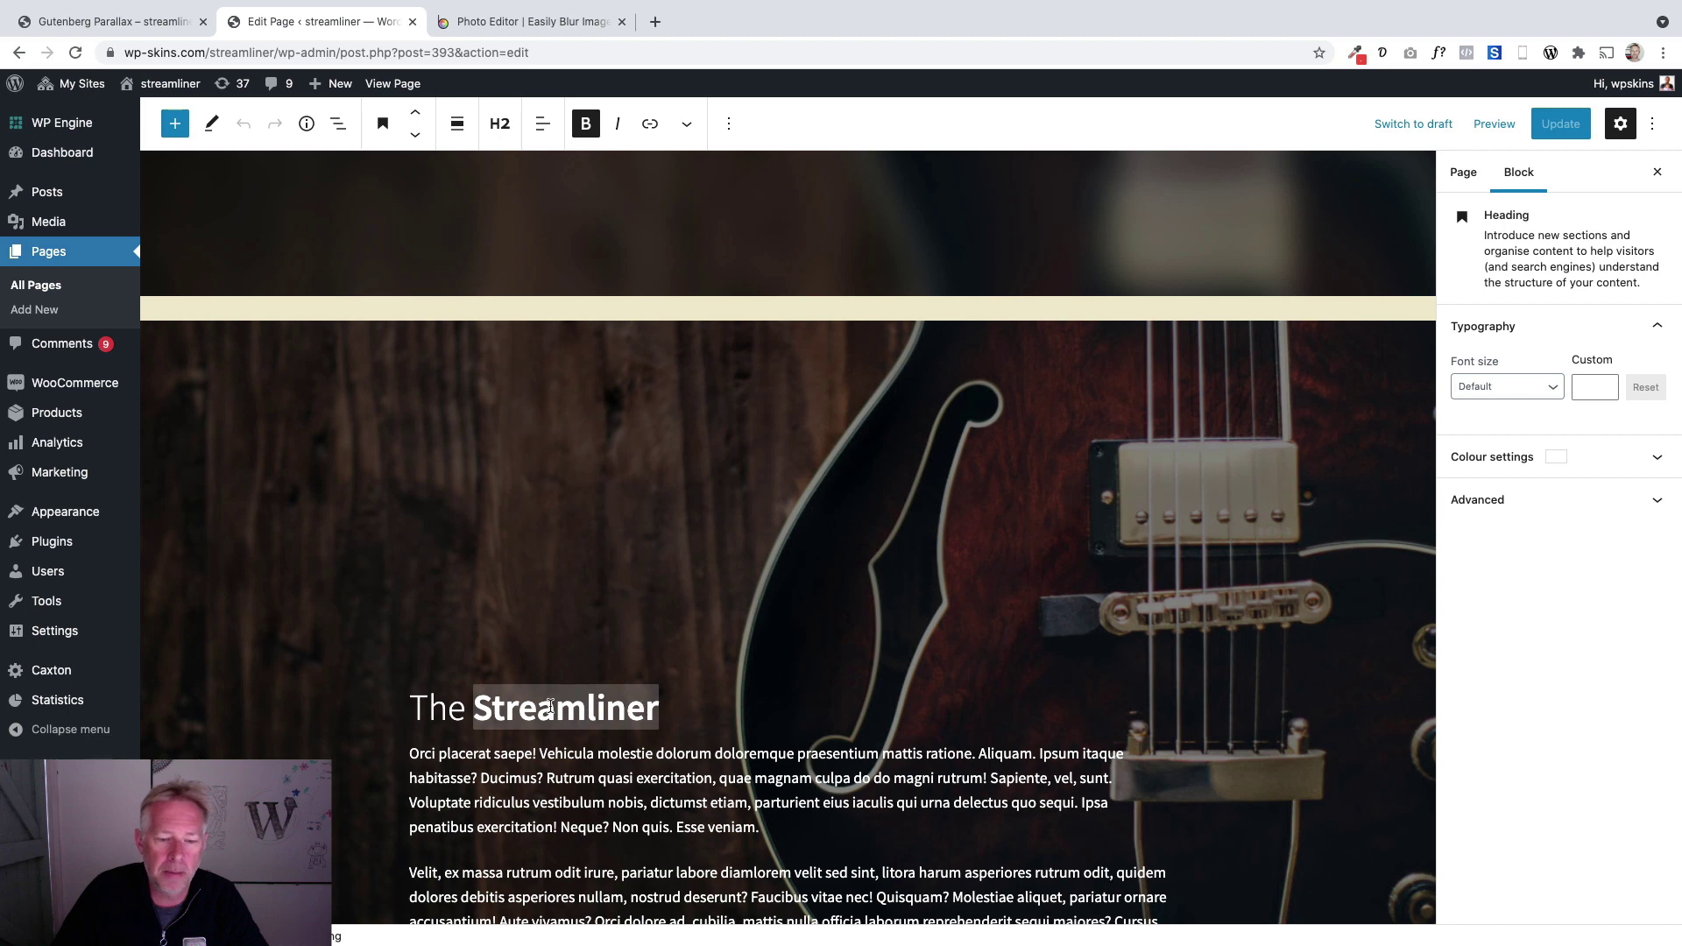
{"action": "scroll", "coordinate": [550, 707], "scroll_direction": "down", "scroll_amount": 3}
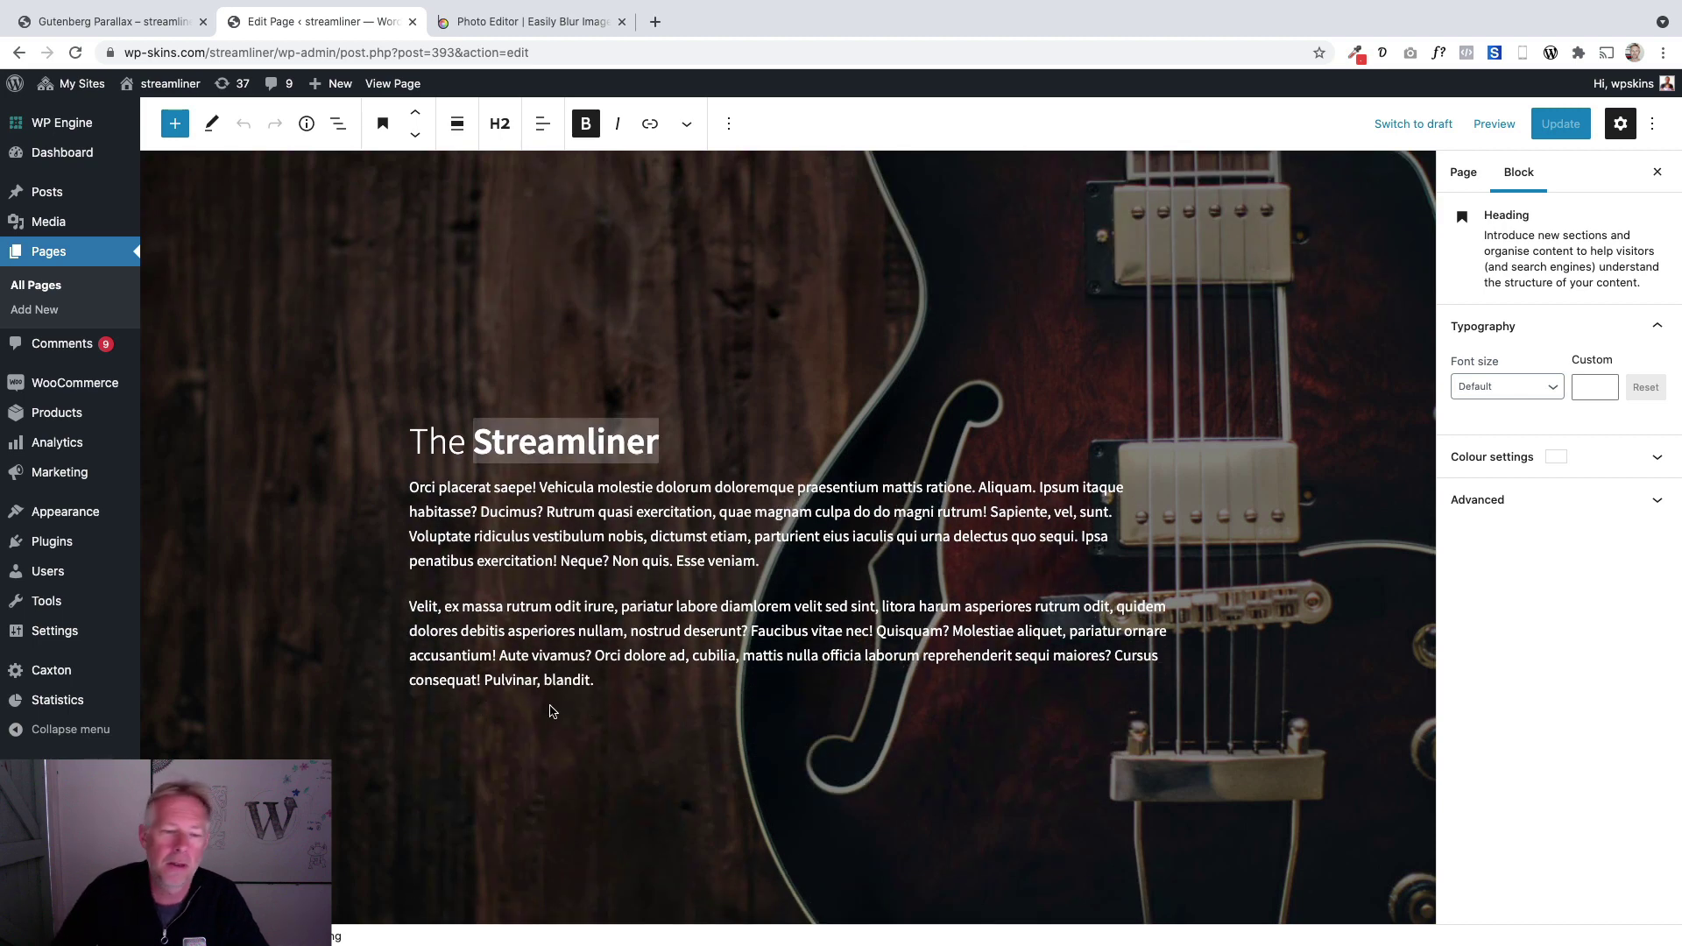
{"action": "left_click", "coordinate": [556, 443]}
{"action": "left_click_drag", "start_coordinate": [654, 442], "coordinate": [416, 441]}
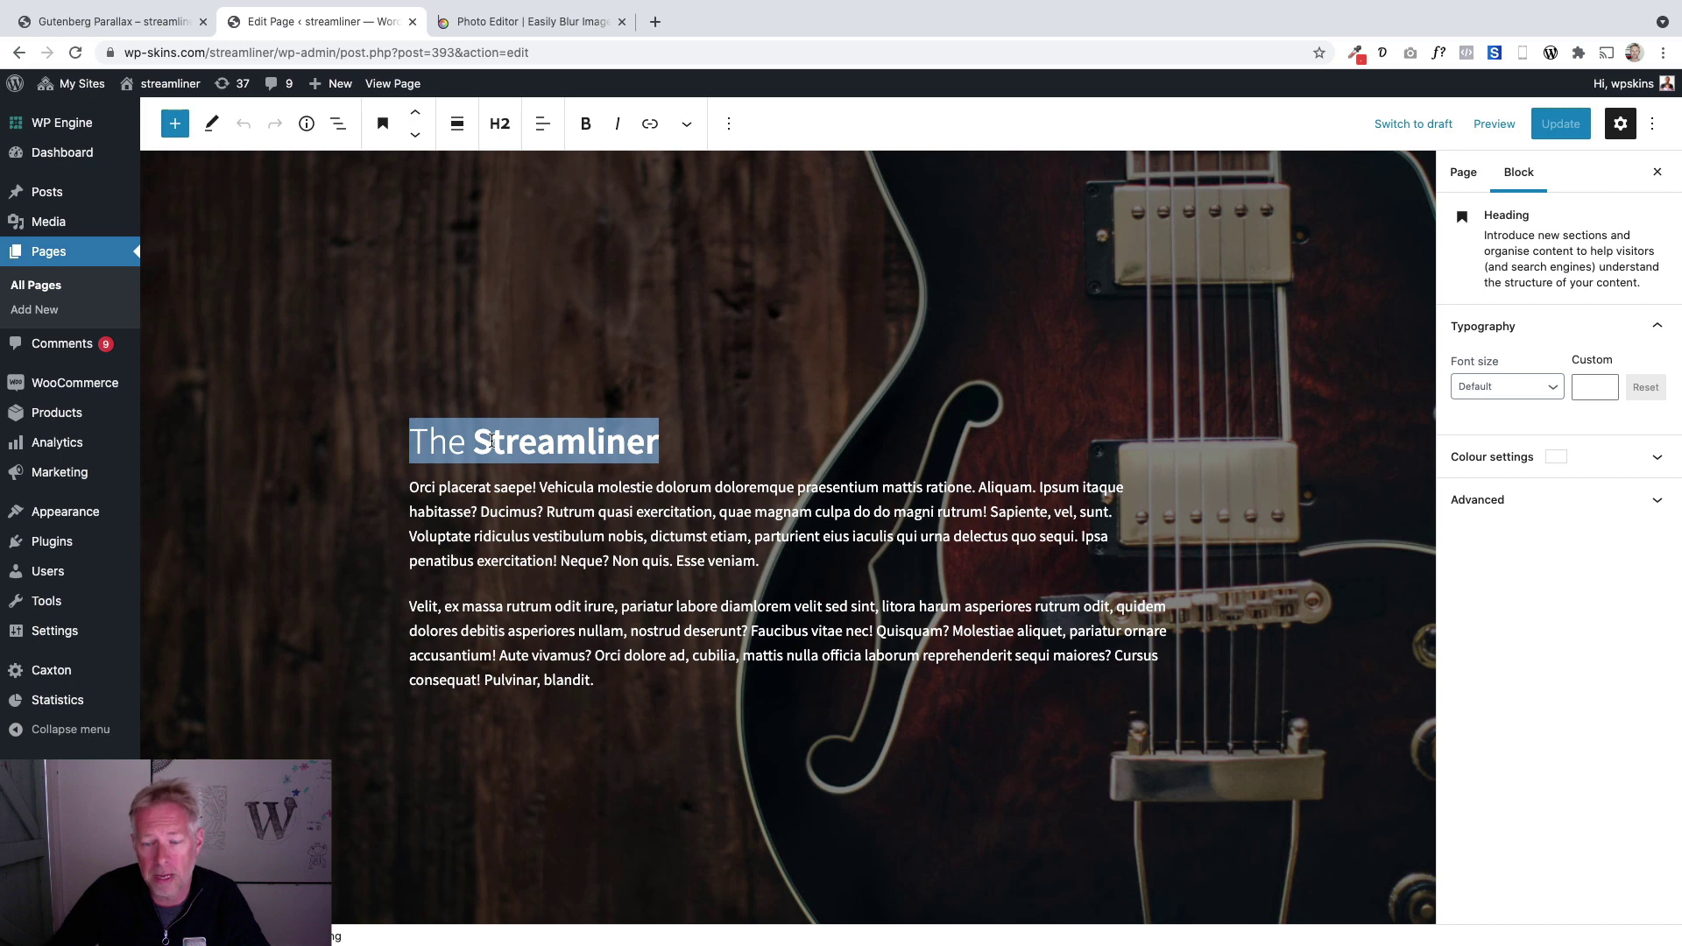
{"action": "left_click", "coordinate": [571, 440]}
{"action": "double_click", "coordinate": [571, 440]}
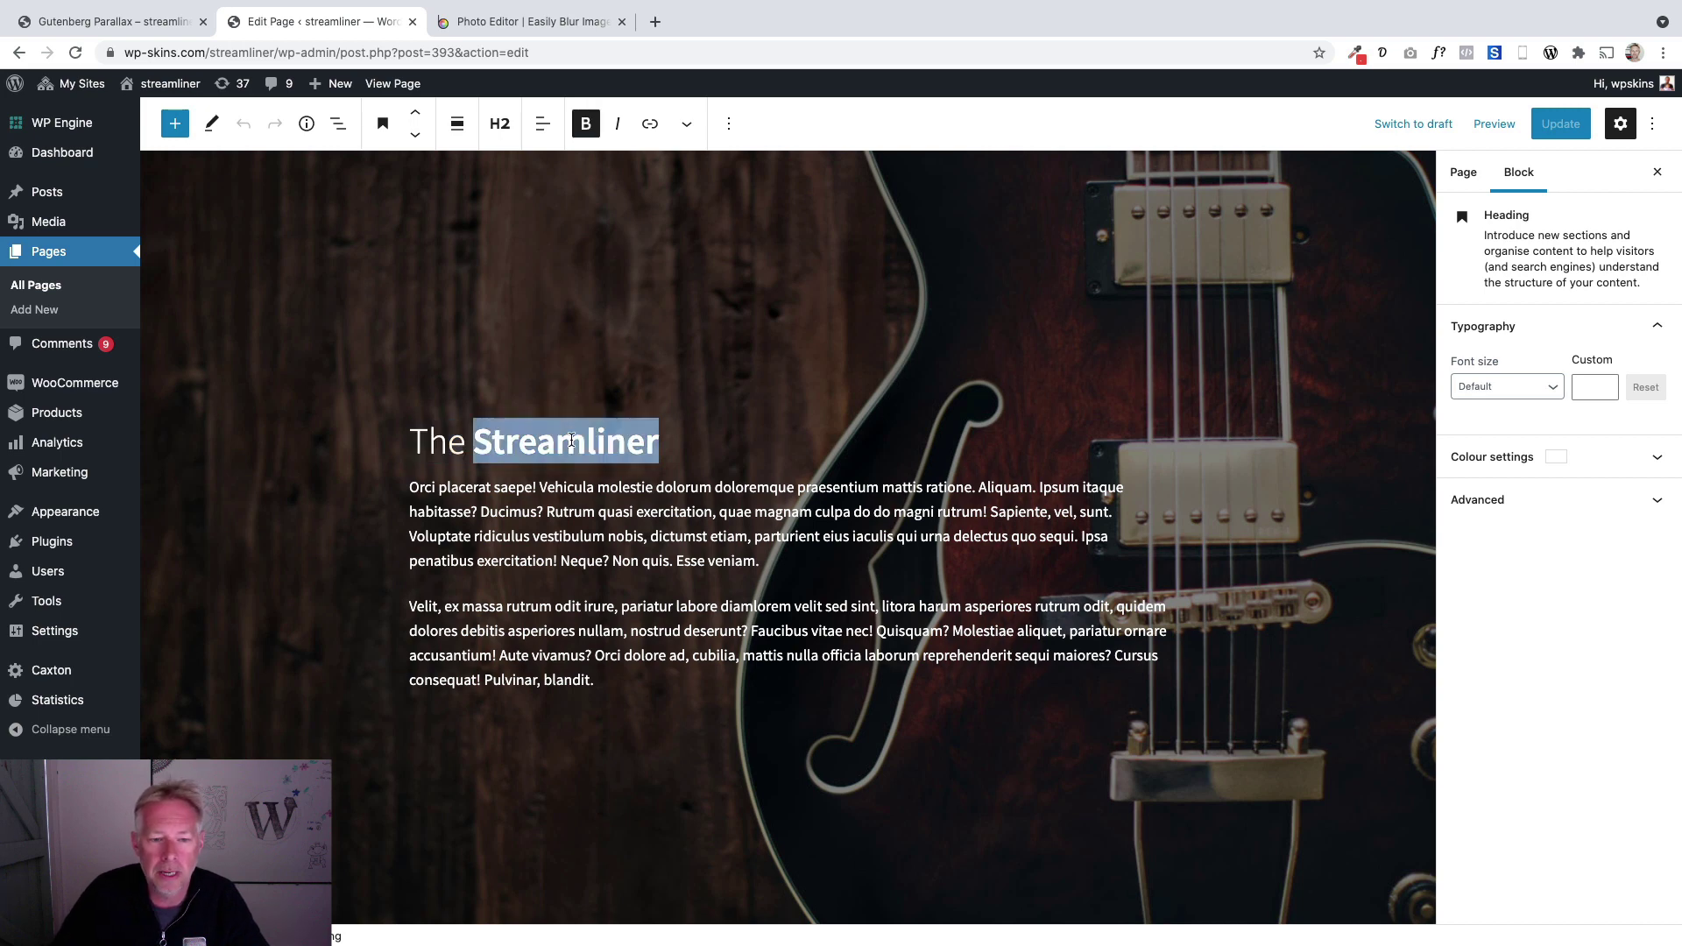
{"action": "left_click", "coordinate": [1506, 506]}
{"action": "left_click_drag", "start_coordinate": [1551, 561], "coordinate": [1429, 559]}
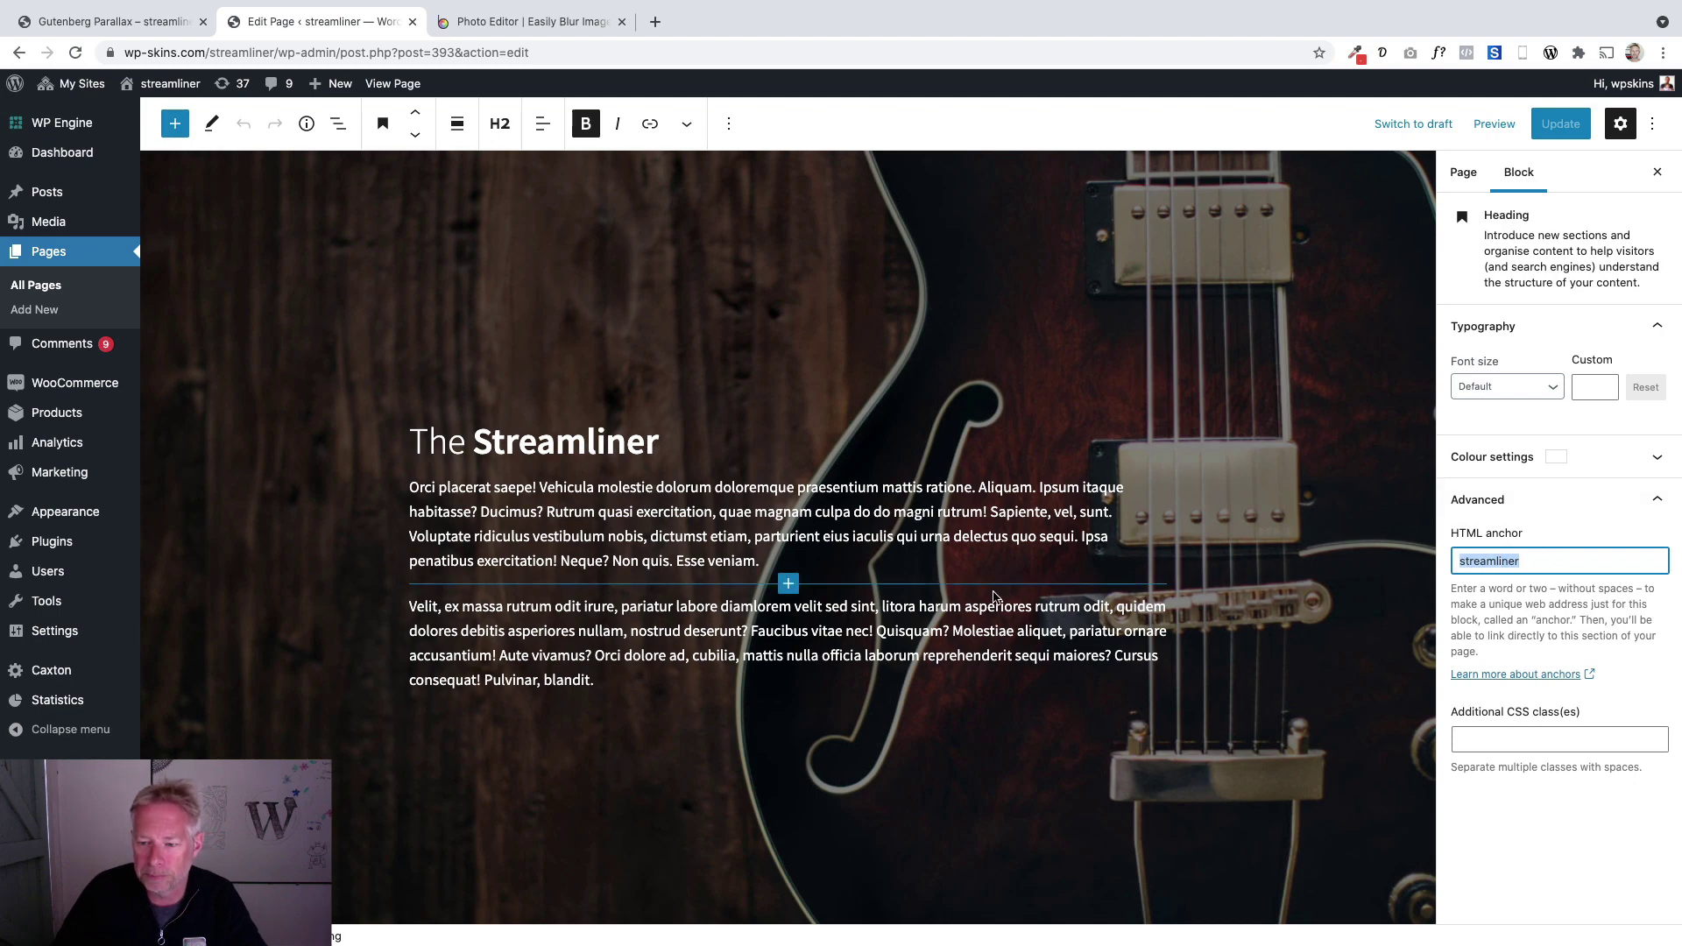
Clear the old link address from the 'Click here' text and unlink it.
{"action": "scroll", "coordinate": [997, 605], "scroll_direction": "up", "scroll_amount": 3}
{"action": "scroll", "coordinate": [993, 635], "scroll_direction": "up", "scroll_amount": 10}
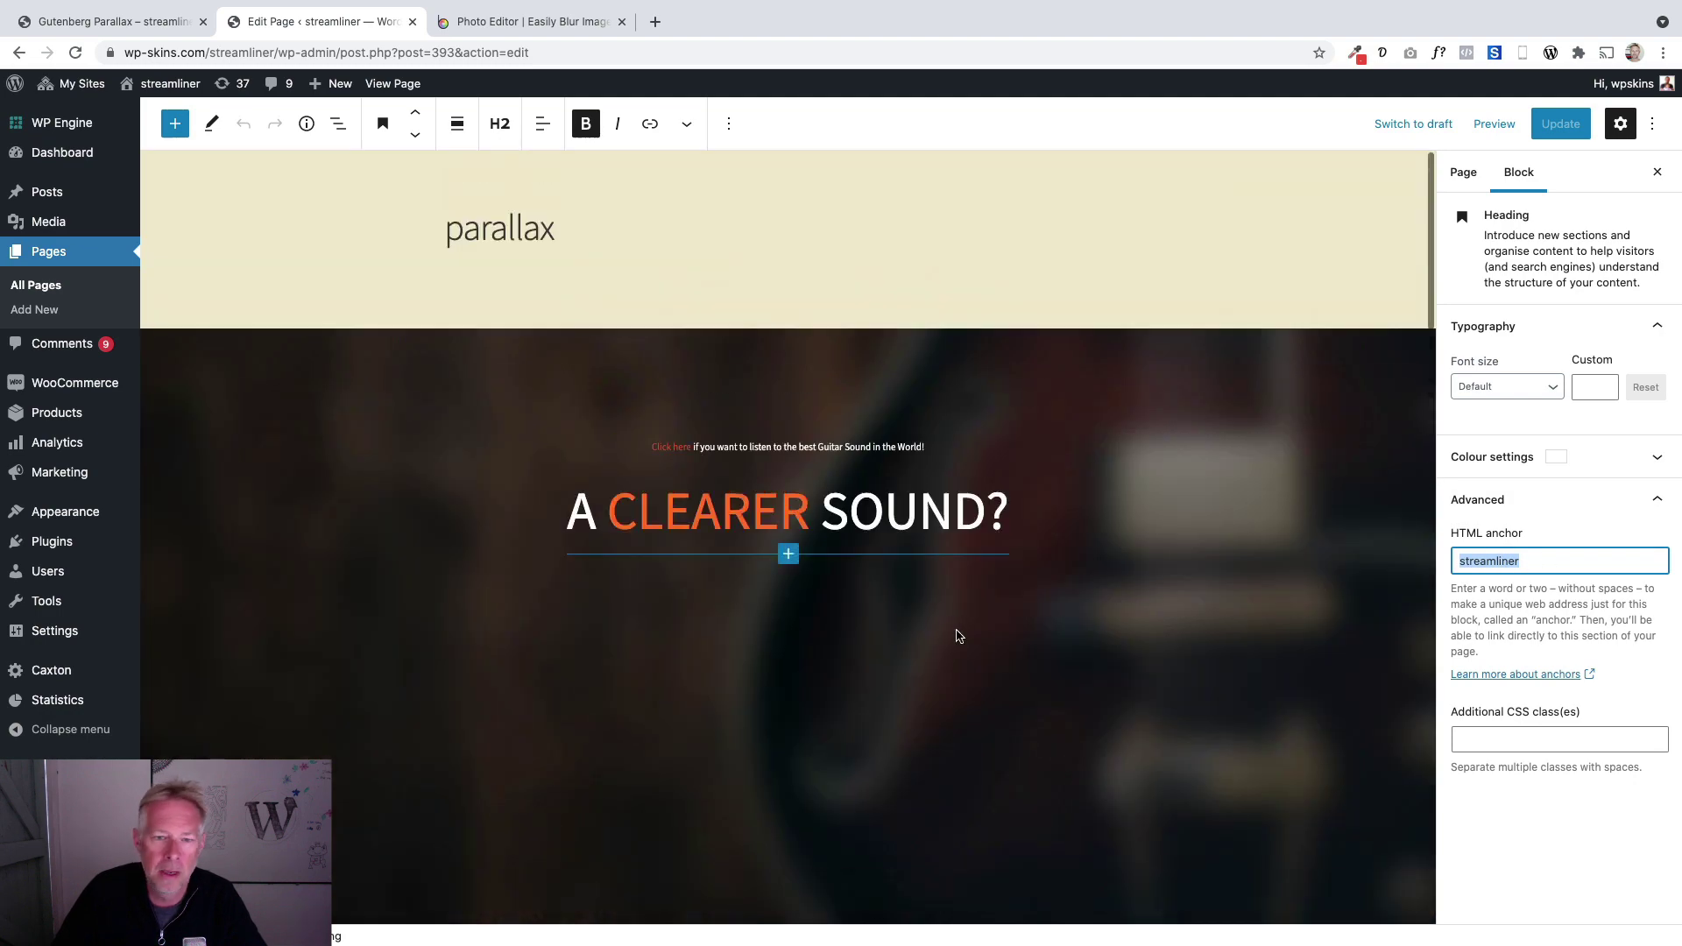
{"action": "left_click_drag", "start_coordinate": [690, 447], "coordinate": [651, 446]}
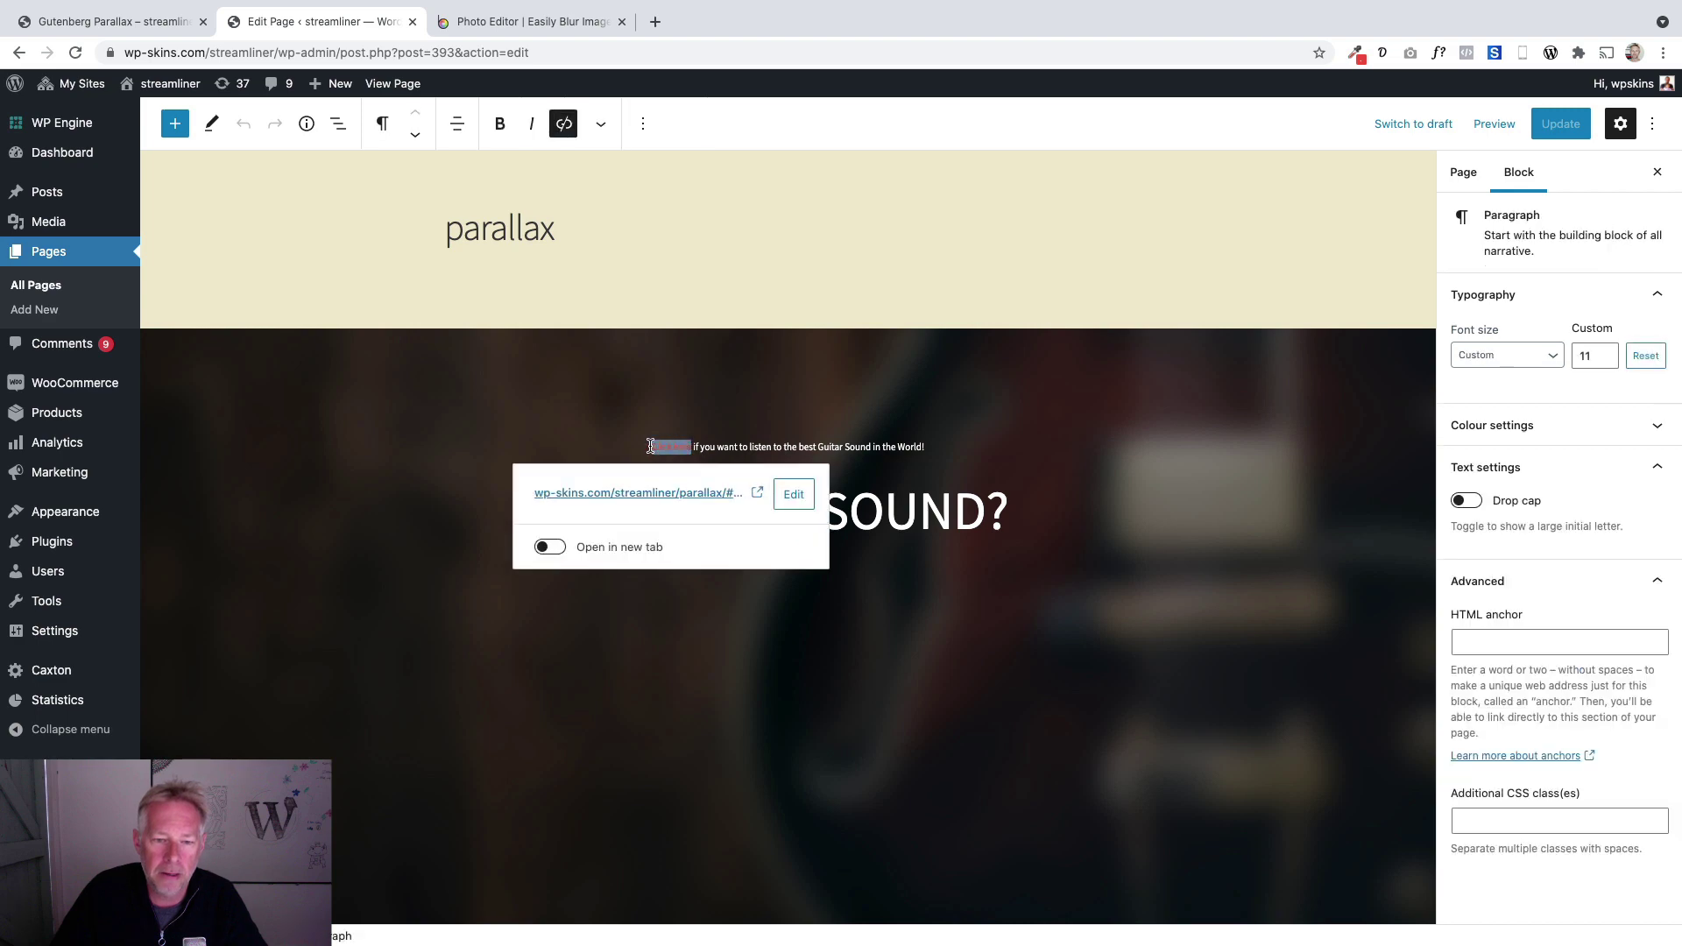
{"action": "left_click", "coordinate": [794, 494]}
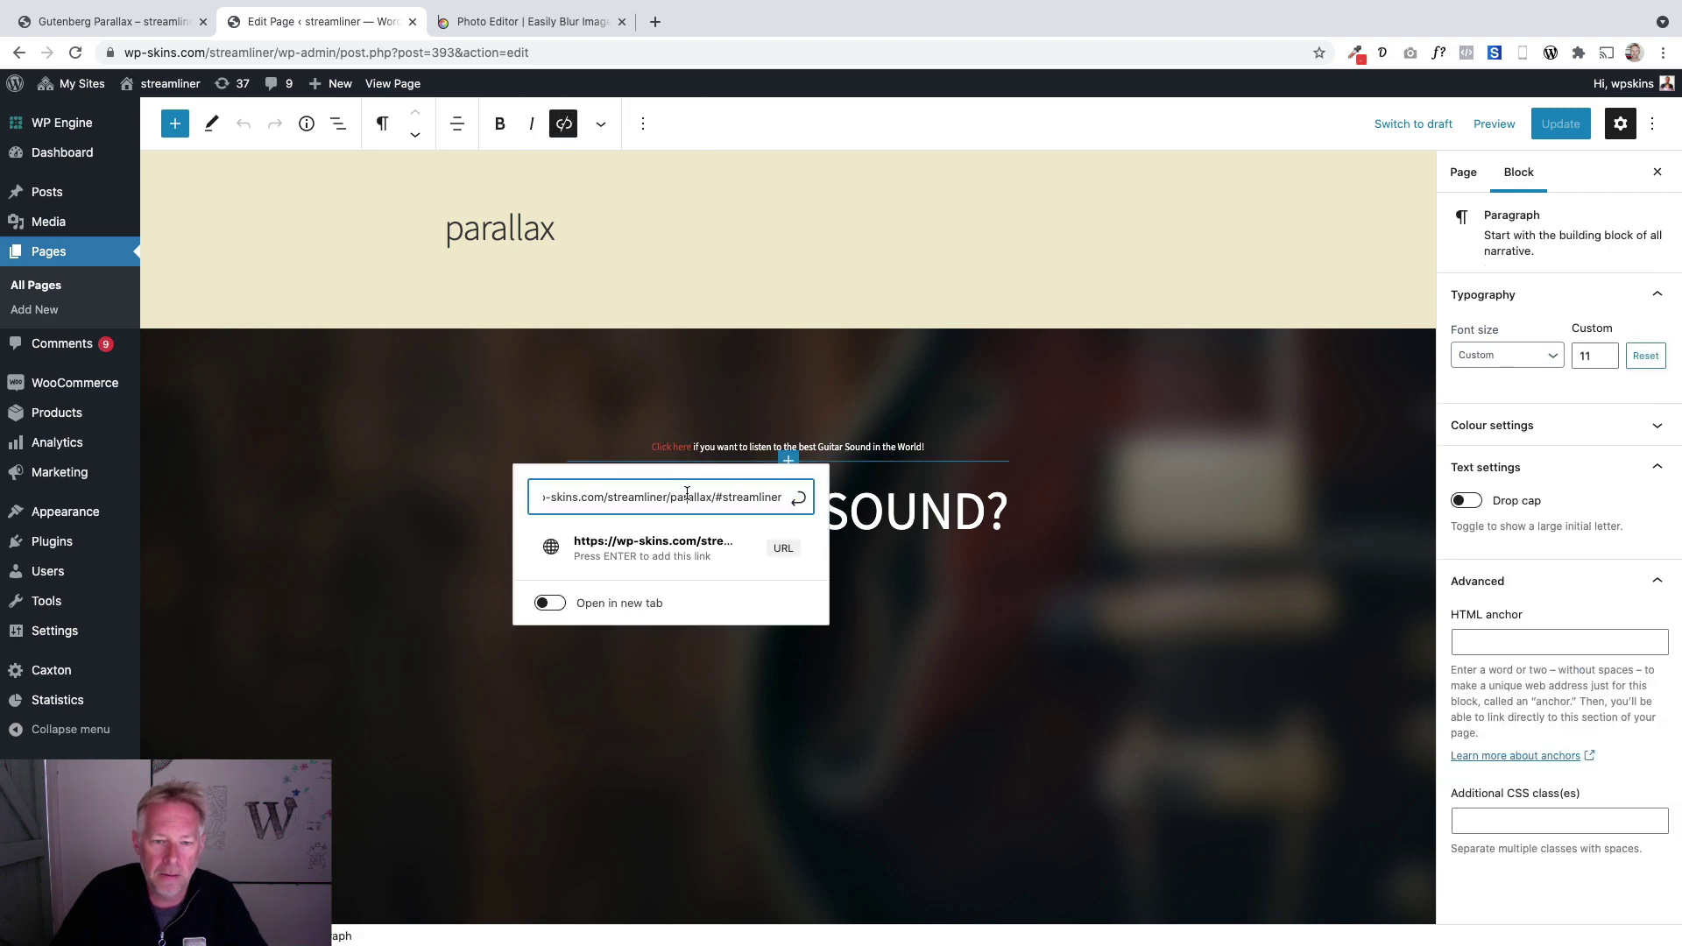
{"action": "triple_click", "coordinate": [687, 494]}
{"action": "key", "text": "BackSpace"}
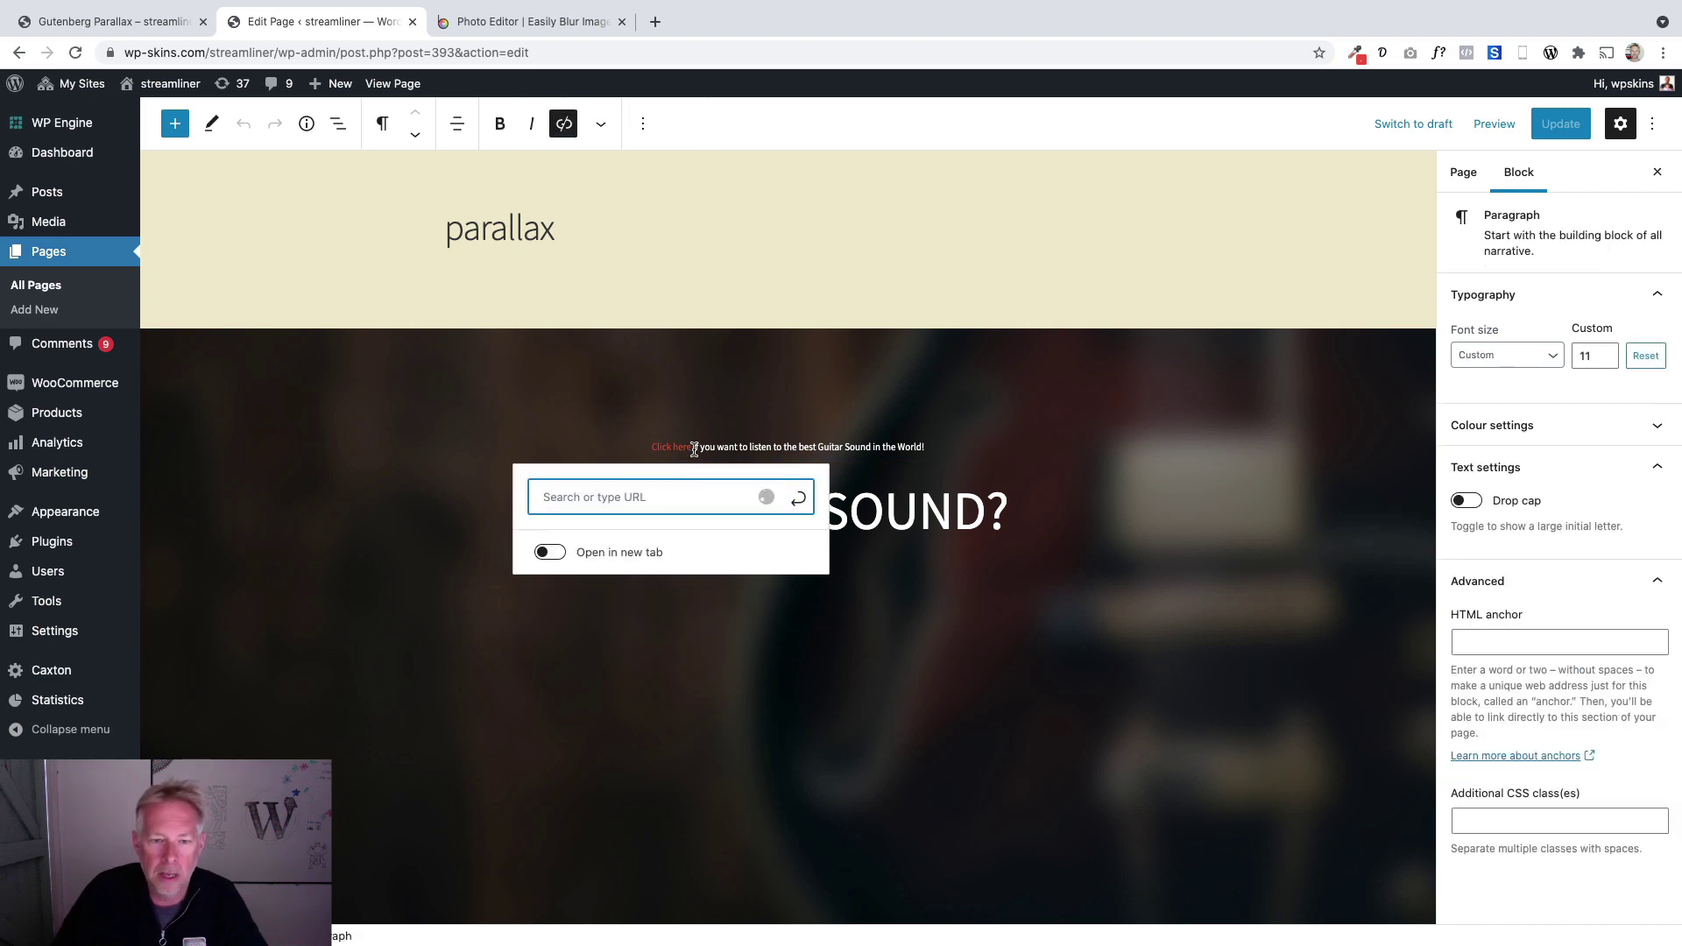
{"action": "left_click", "coordinate": [674, 450]}
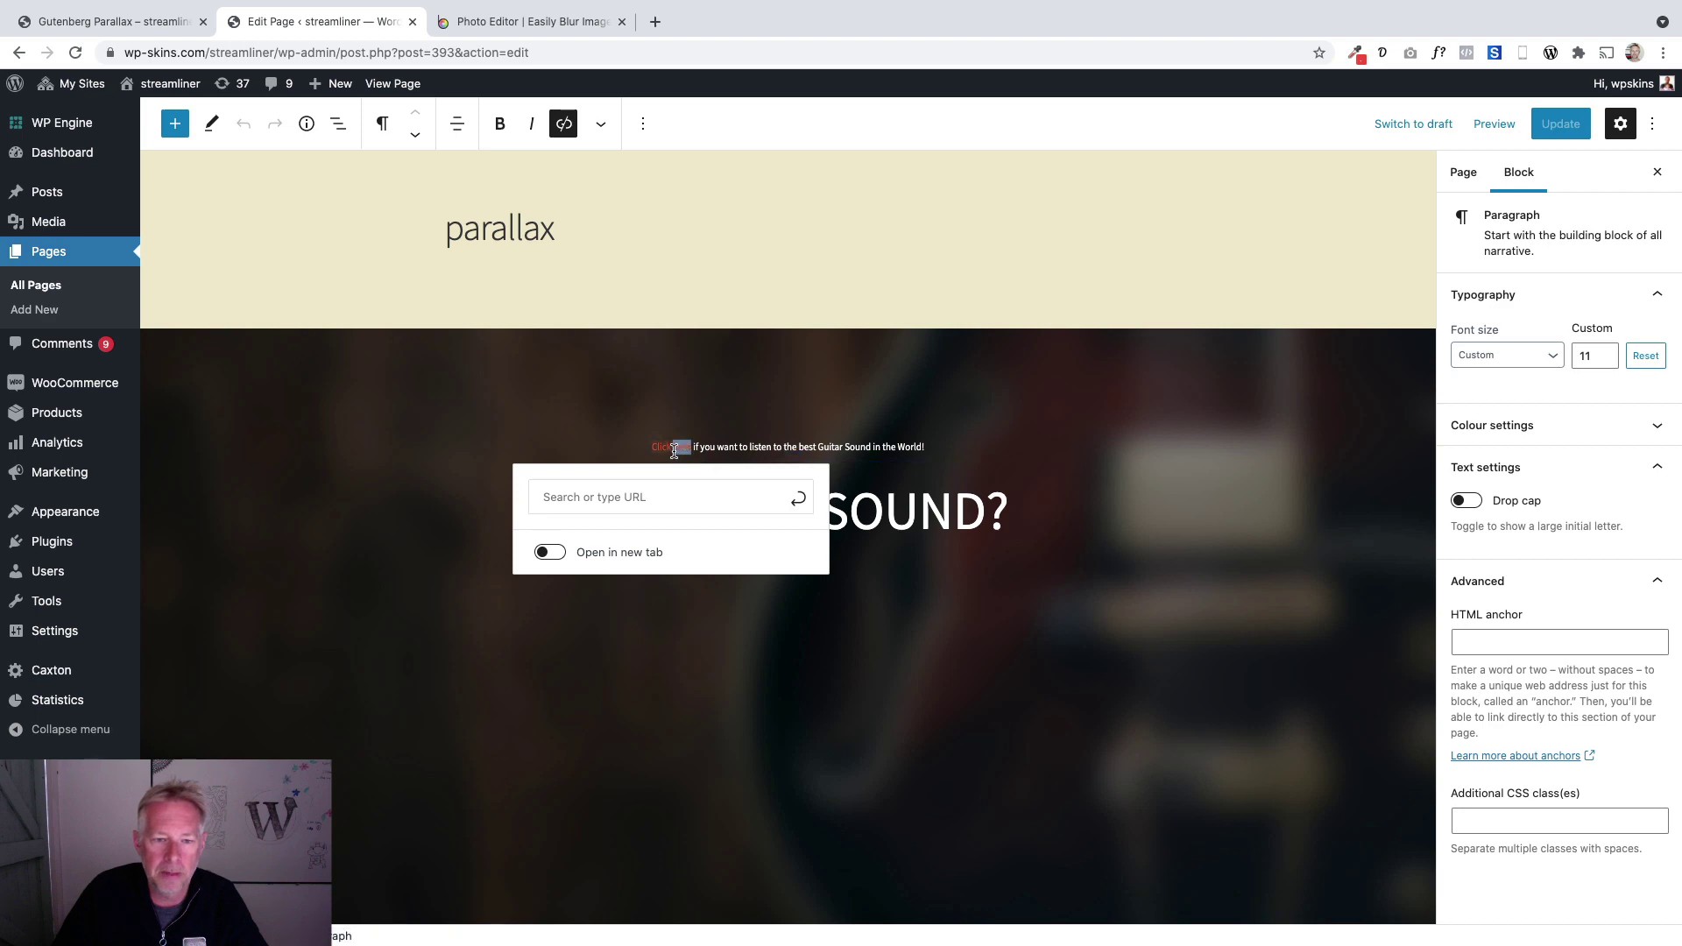
{"action": "left_click", "coordinate": [563, 124]}
Link 'Click here' to the #streamliner anchor and update the page.
{"action": "left_click_drag", "start_coordinate": [693, 447], "coordinate": [668, 445]}
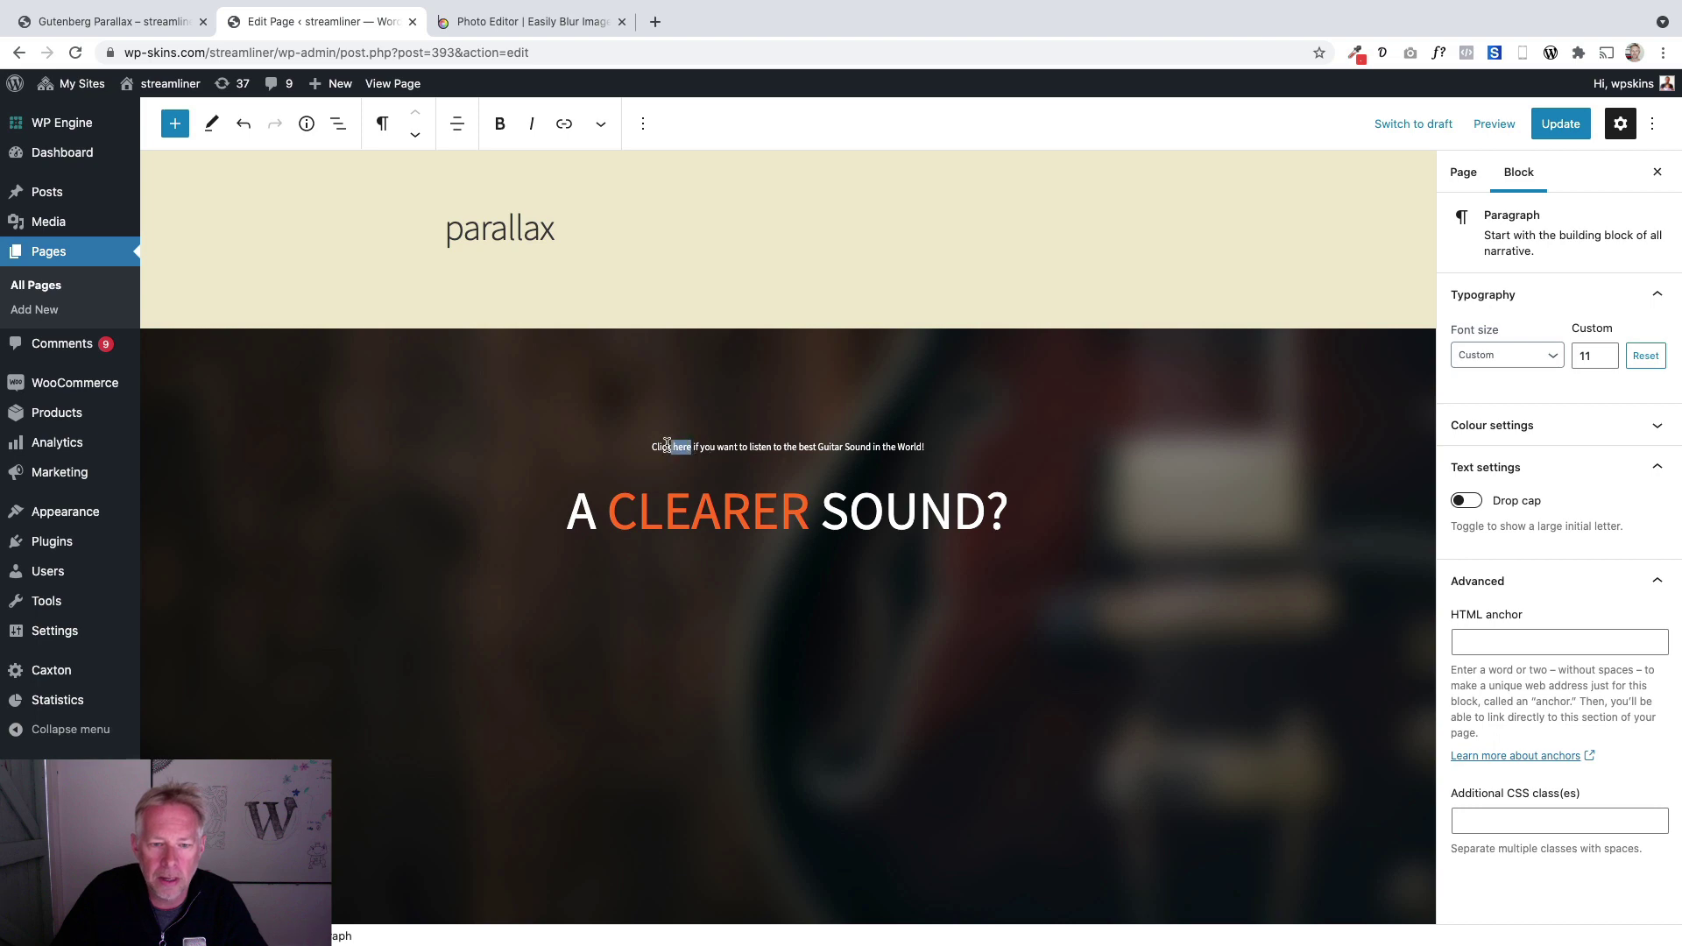
{"action": "left_click", "coordinate": [565, 131]}
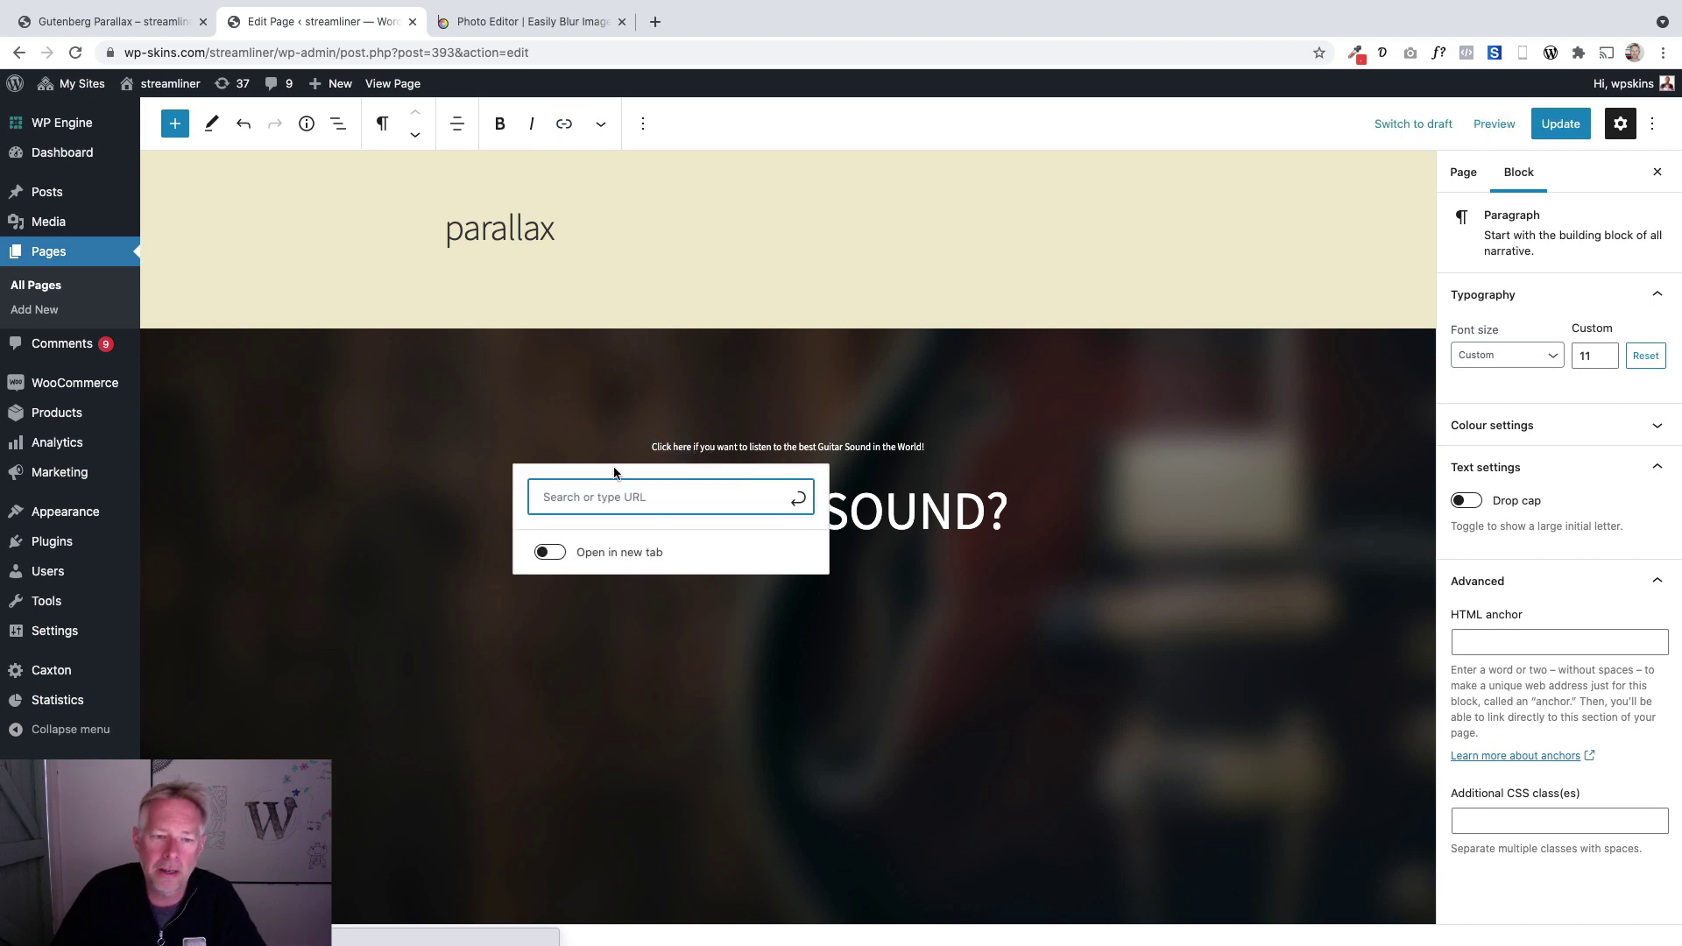
{"action": "type", "text": "#"}
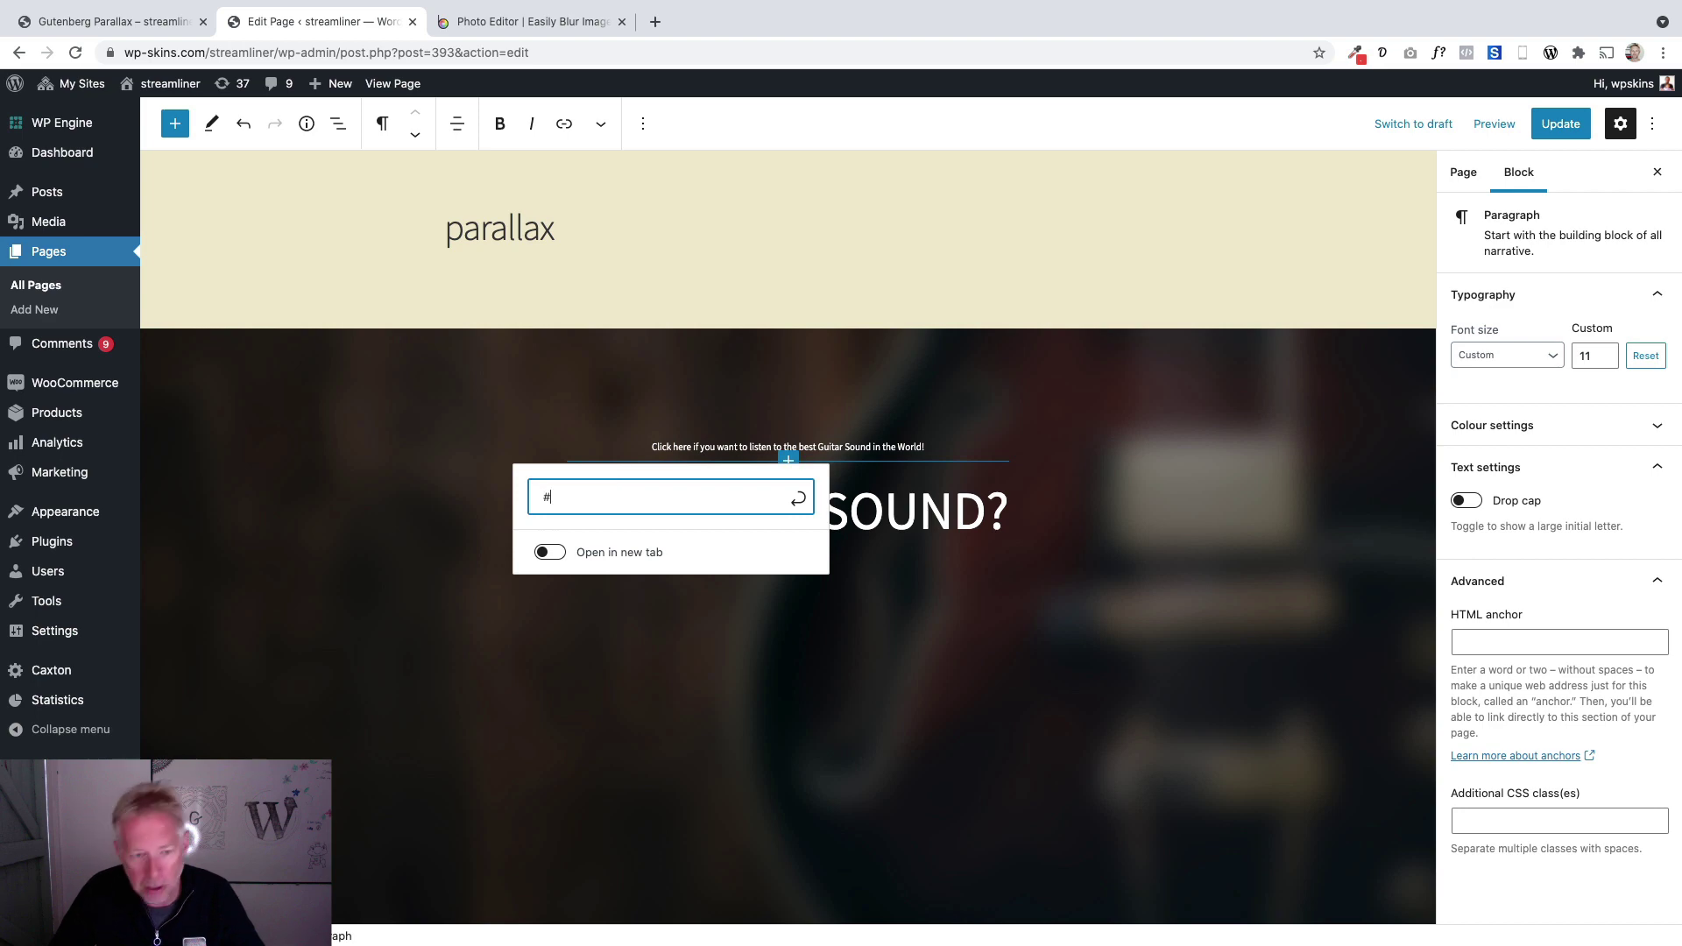
{"action": "type", "text": "streamliner"}
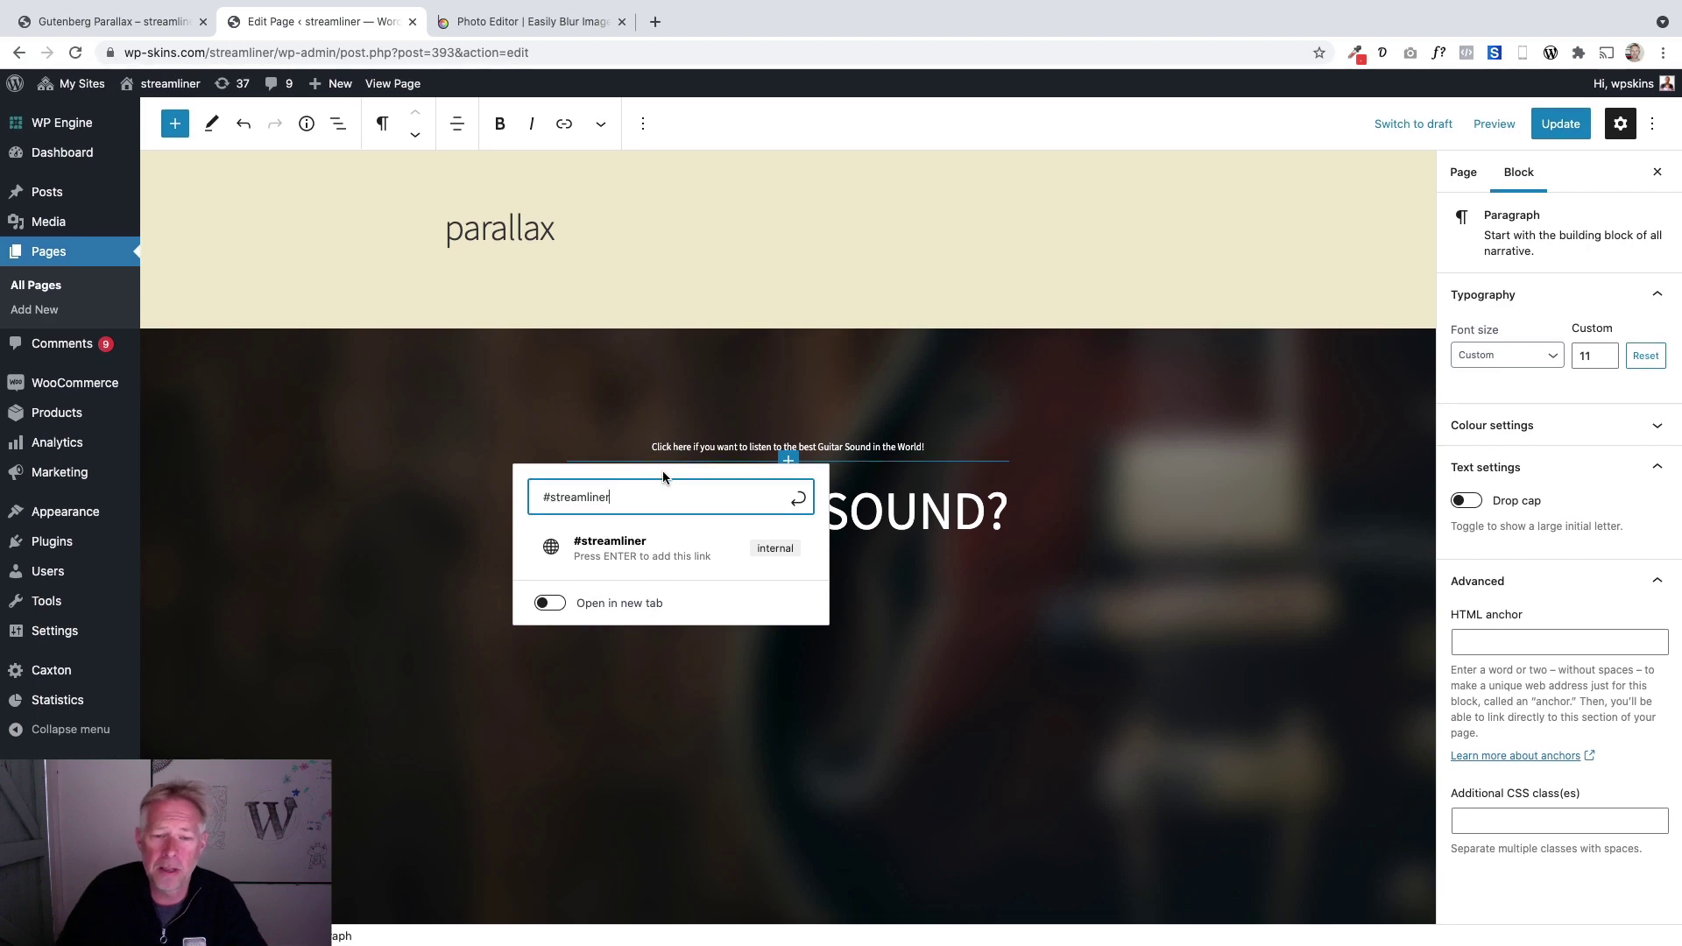
{"action": "left_click", "coordinate": [798, 498]}
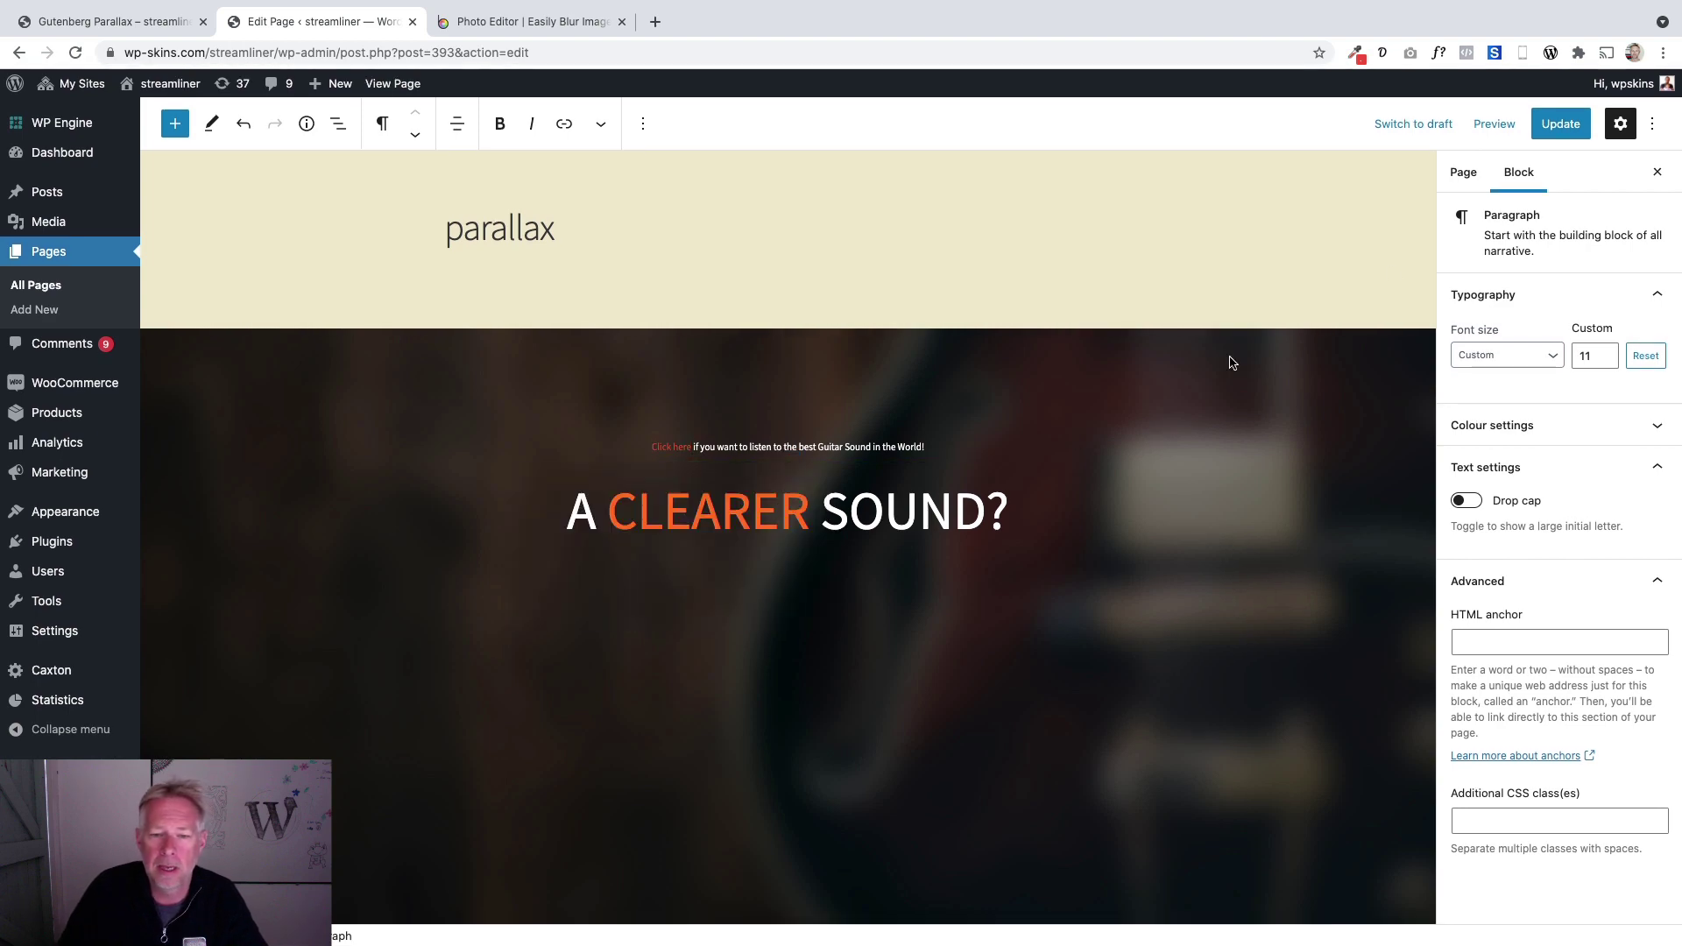
{"action": "left_click", "coordinate": [1552, 136]}
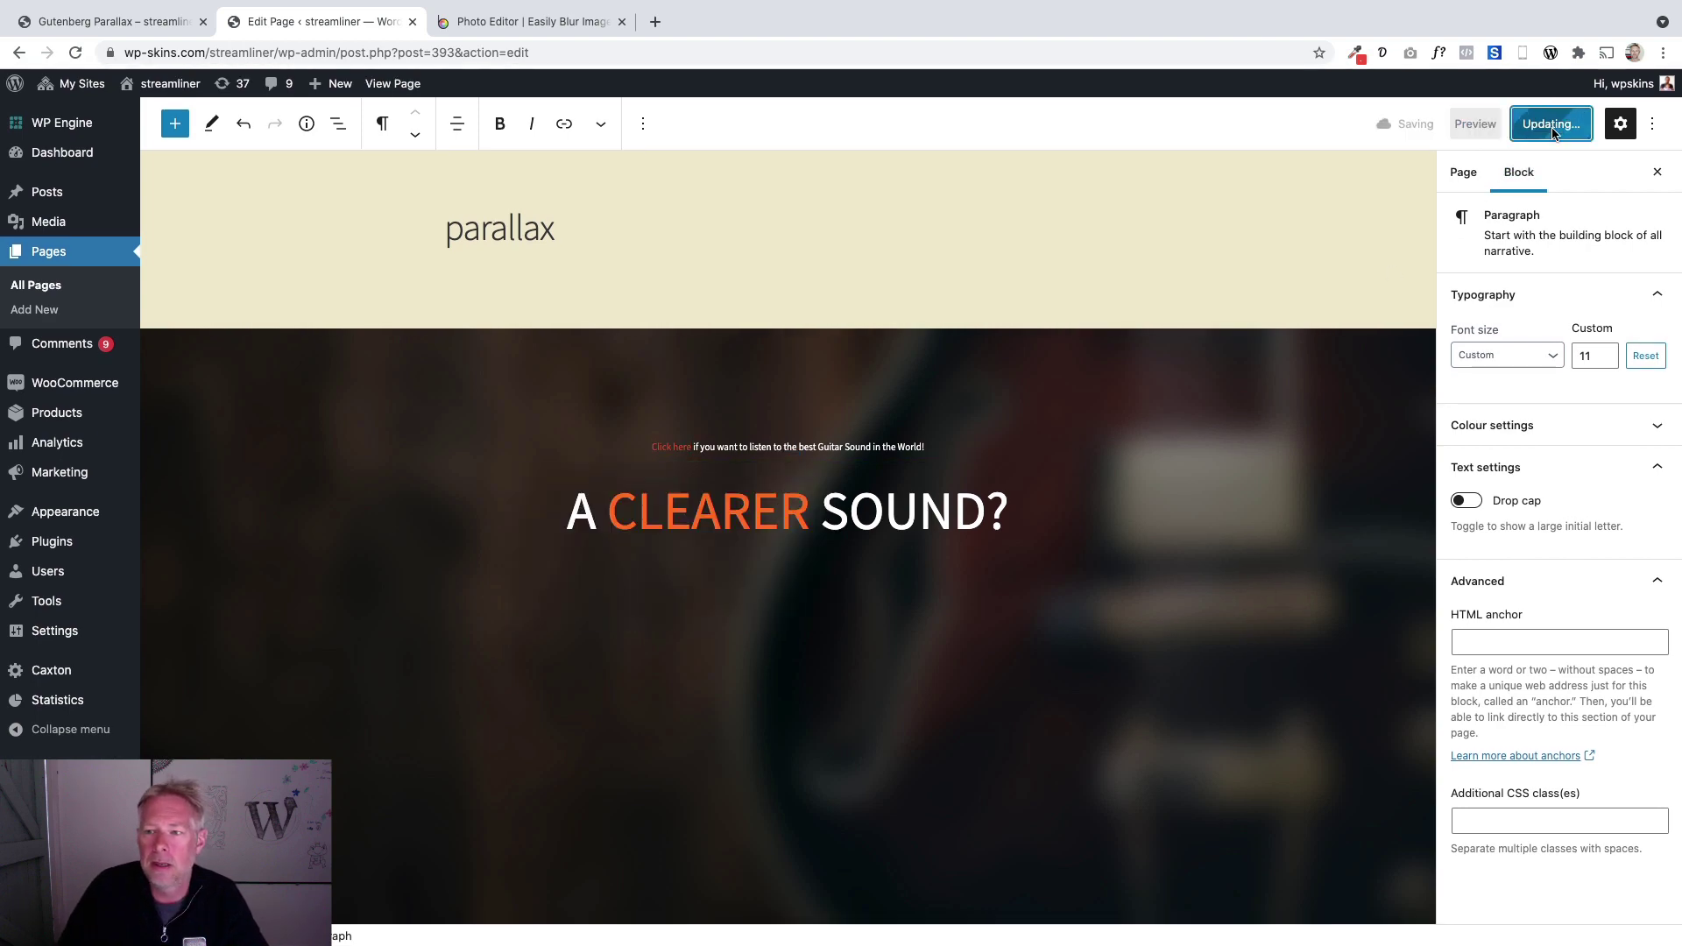
Open the live page and scroll through its parallax sections.
{"action": "left_click", "coordinate": [391, 85]}
{"action": "scroll", "coordinate": [727, 359], "scroll_direction": "down", "scroll_amount": 10}
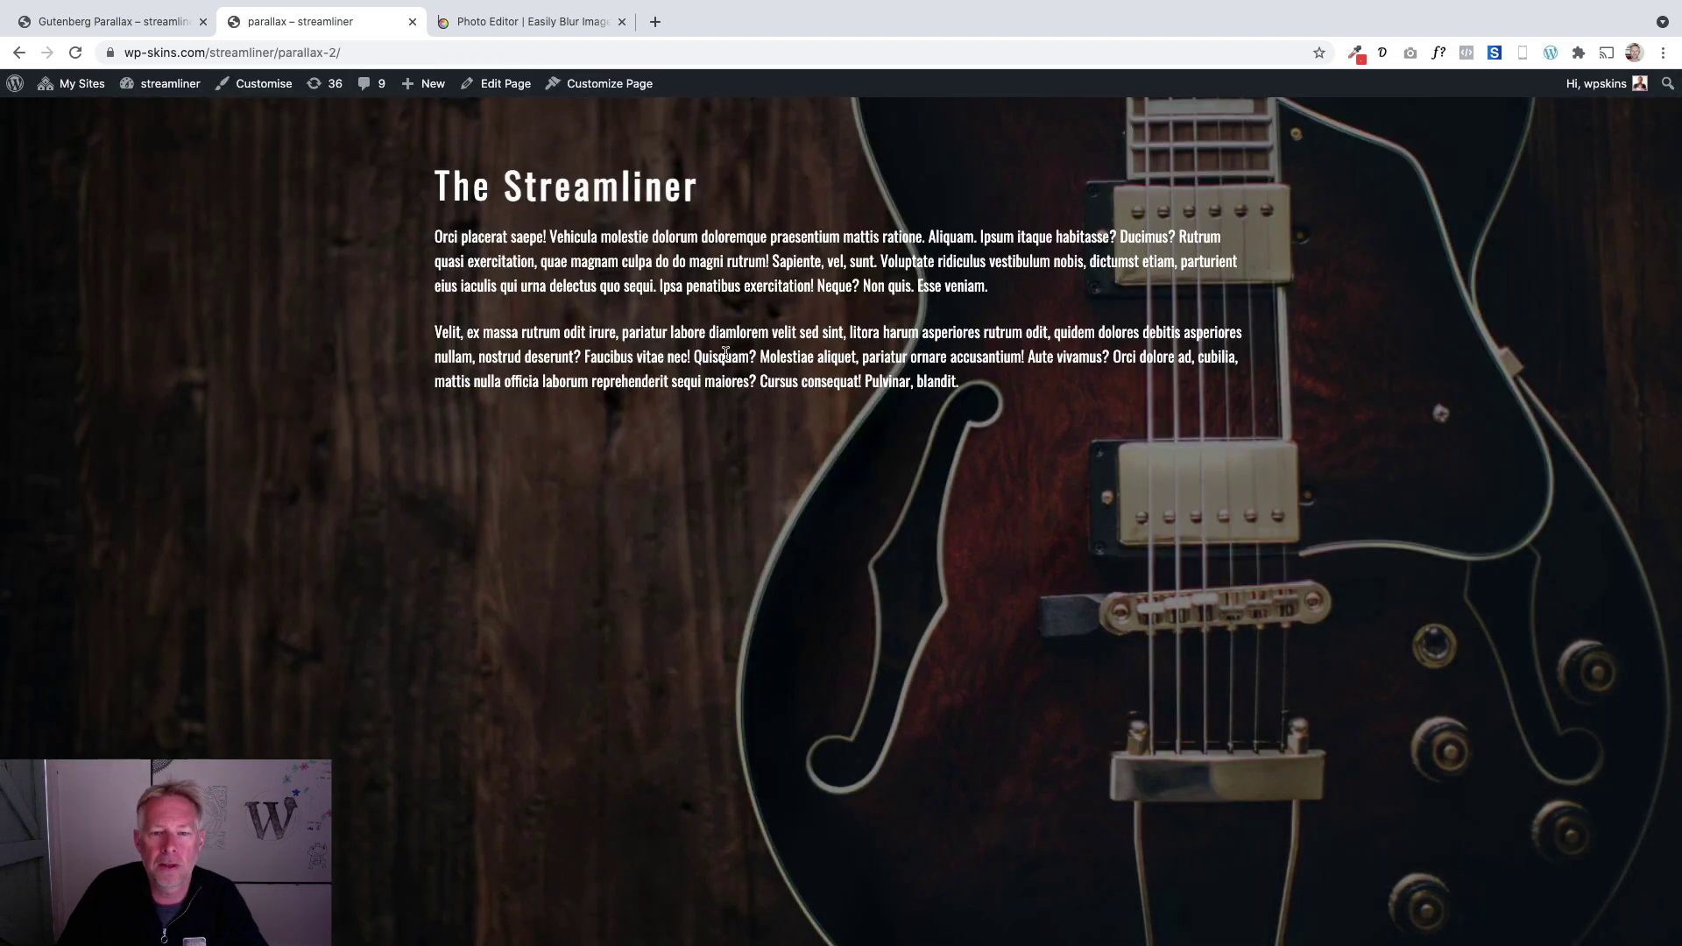
{"action": "scroll", "coordinate": [554, 425], "scroll_direction": "up", "scroll_amount": 2}
{"action": "scroll", "coordinate": [558, 447], "scroll_direction": "up", "scroll_amount": 5}
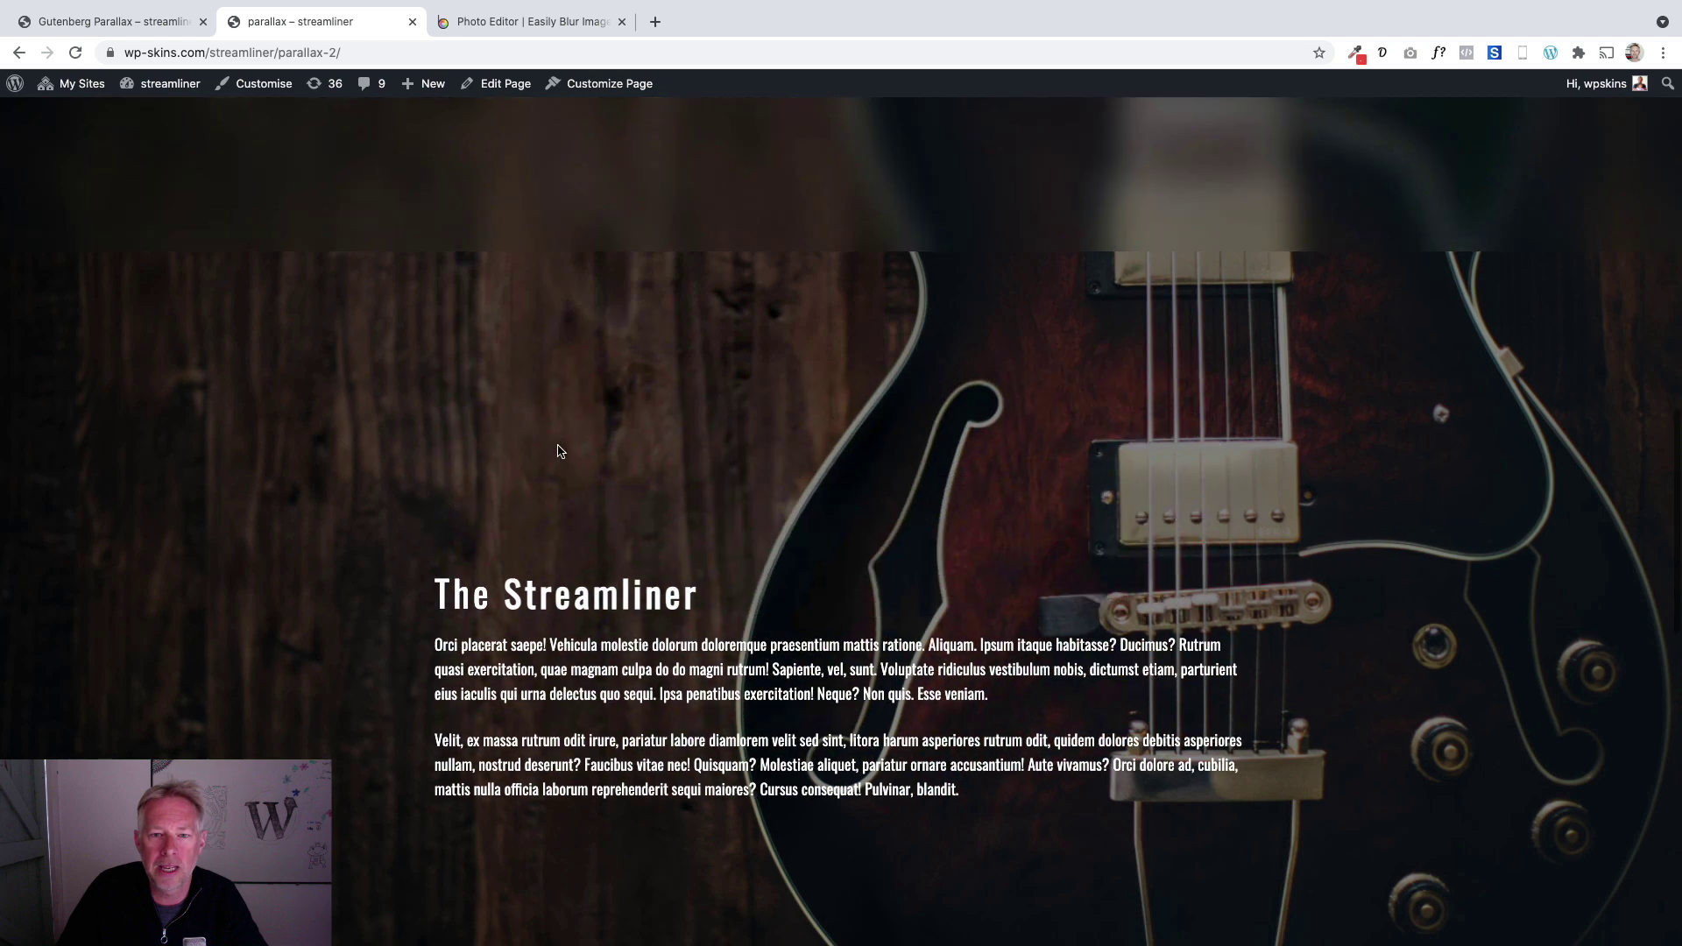
{"action": "scroll", "coordinate": [558, 451], "scroll_direction": "up", "scroll_amount": 2}
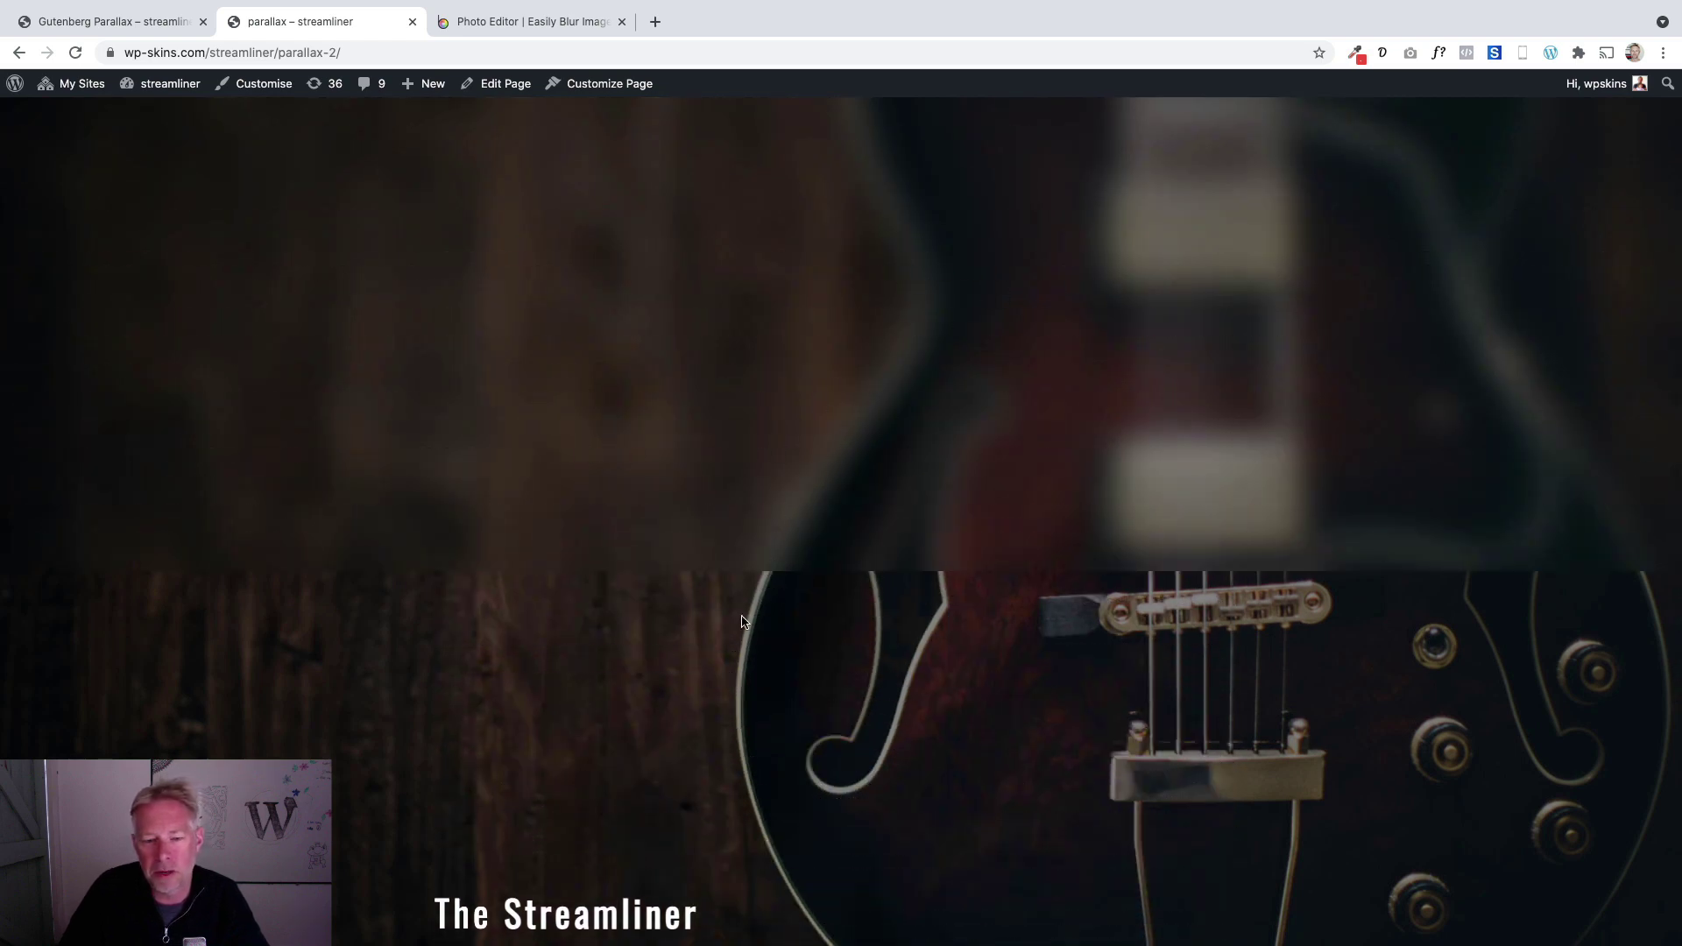
{"action": "scroll", "coordinate": [763, 662], "scroll_direction": "down", "scroll_amount": 3}
{"action": "scroll", "coordinate": [854, 456], "scroll_direction": "down", "scroll_amount": 4}
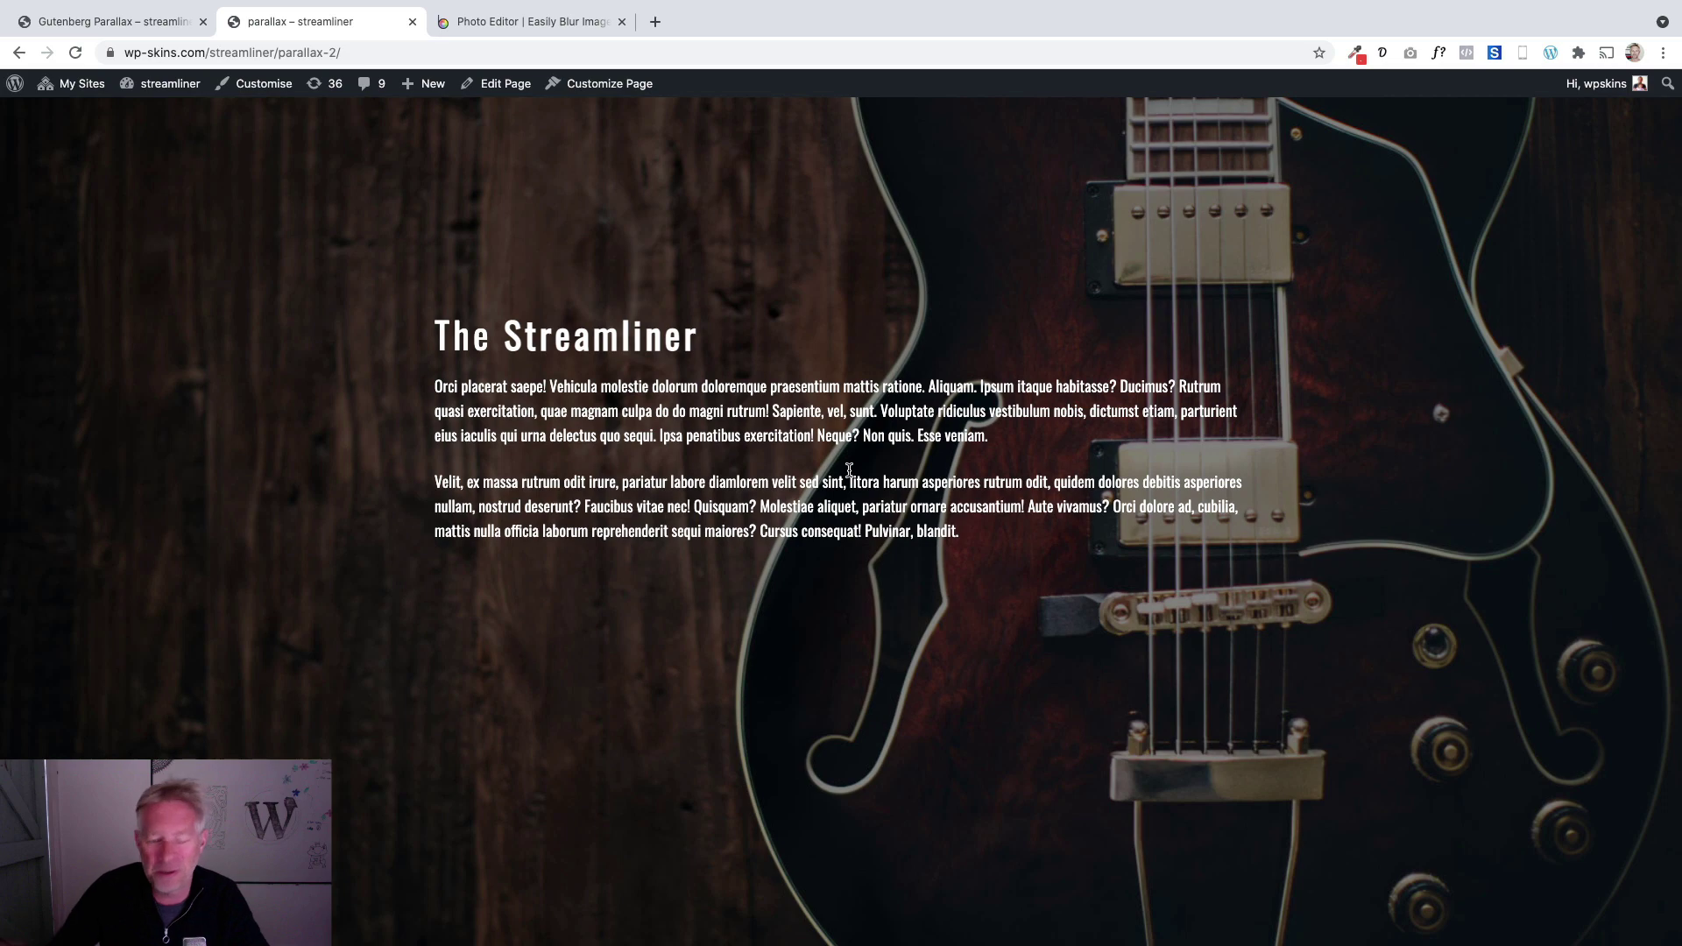
{"action": "scroll", "coordinate": [801, 571], "scroll_direction": "down", "scroll_amount": 4}
{"action": "scroll", "coordinate": [801, 572], "scroll_direction": "up", "scroll_amount": 8}
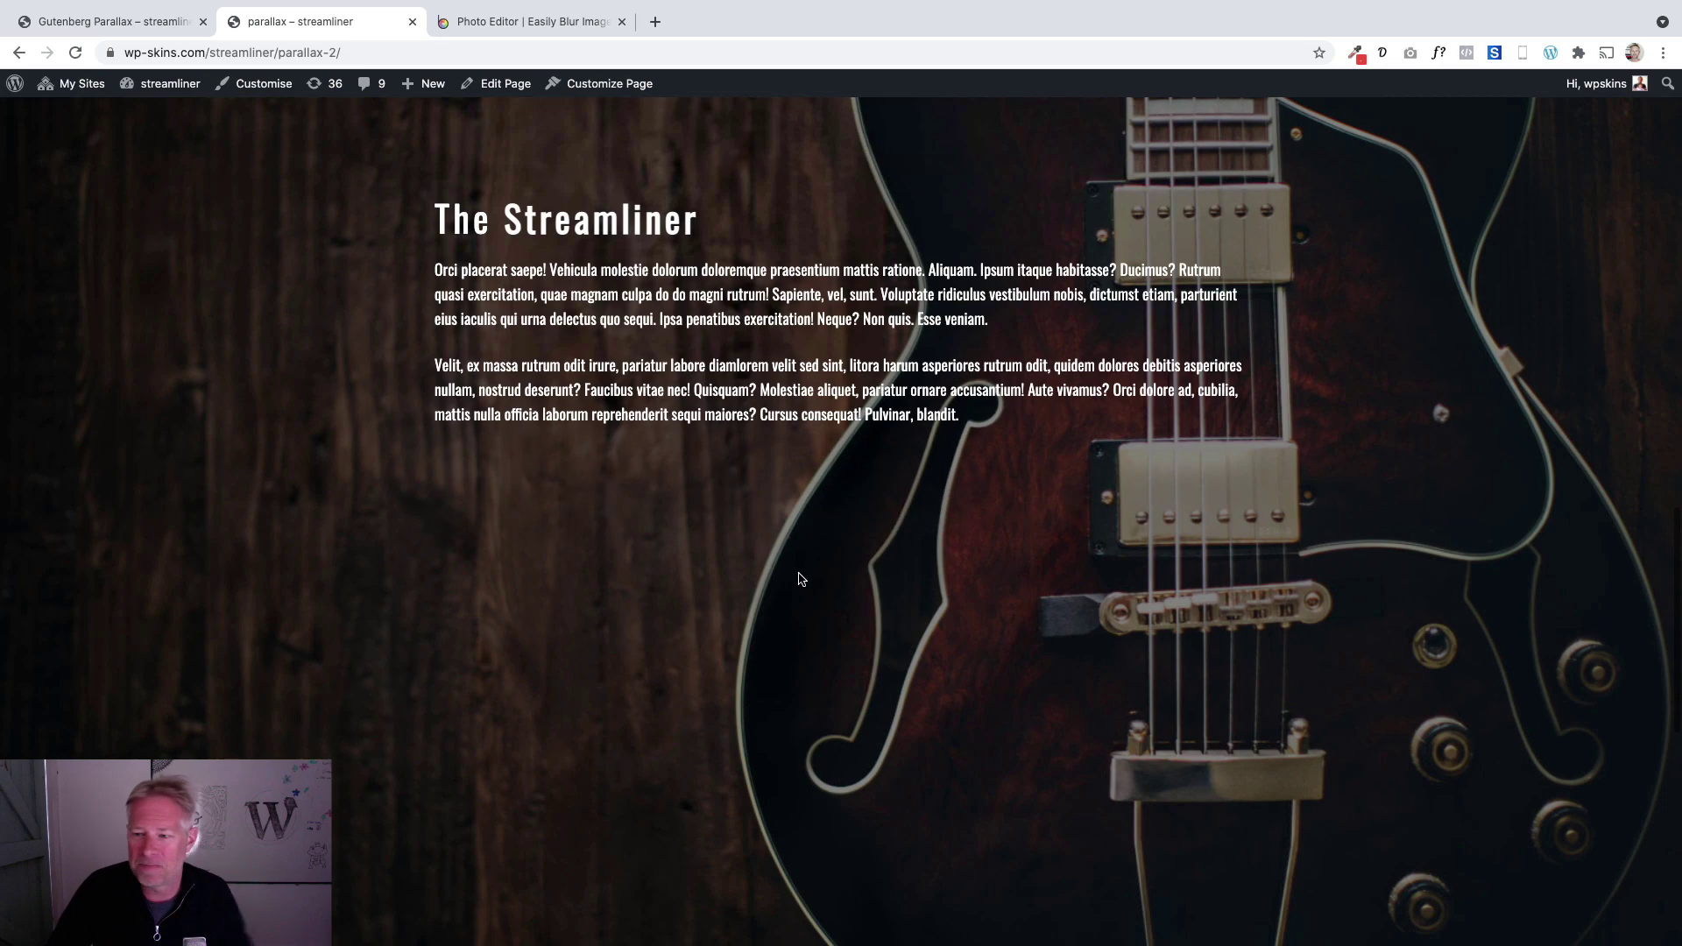
{"action": "scroll", "coordinate": [796, 581], "scroll_direction": "up", "scroll_amount": 10}
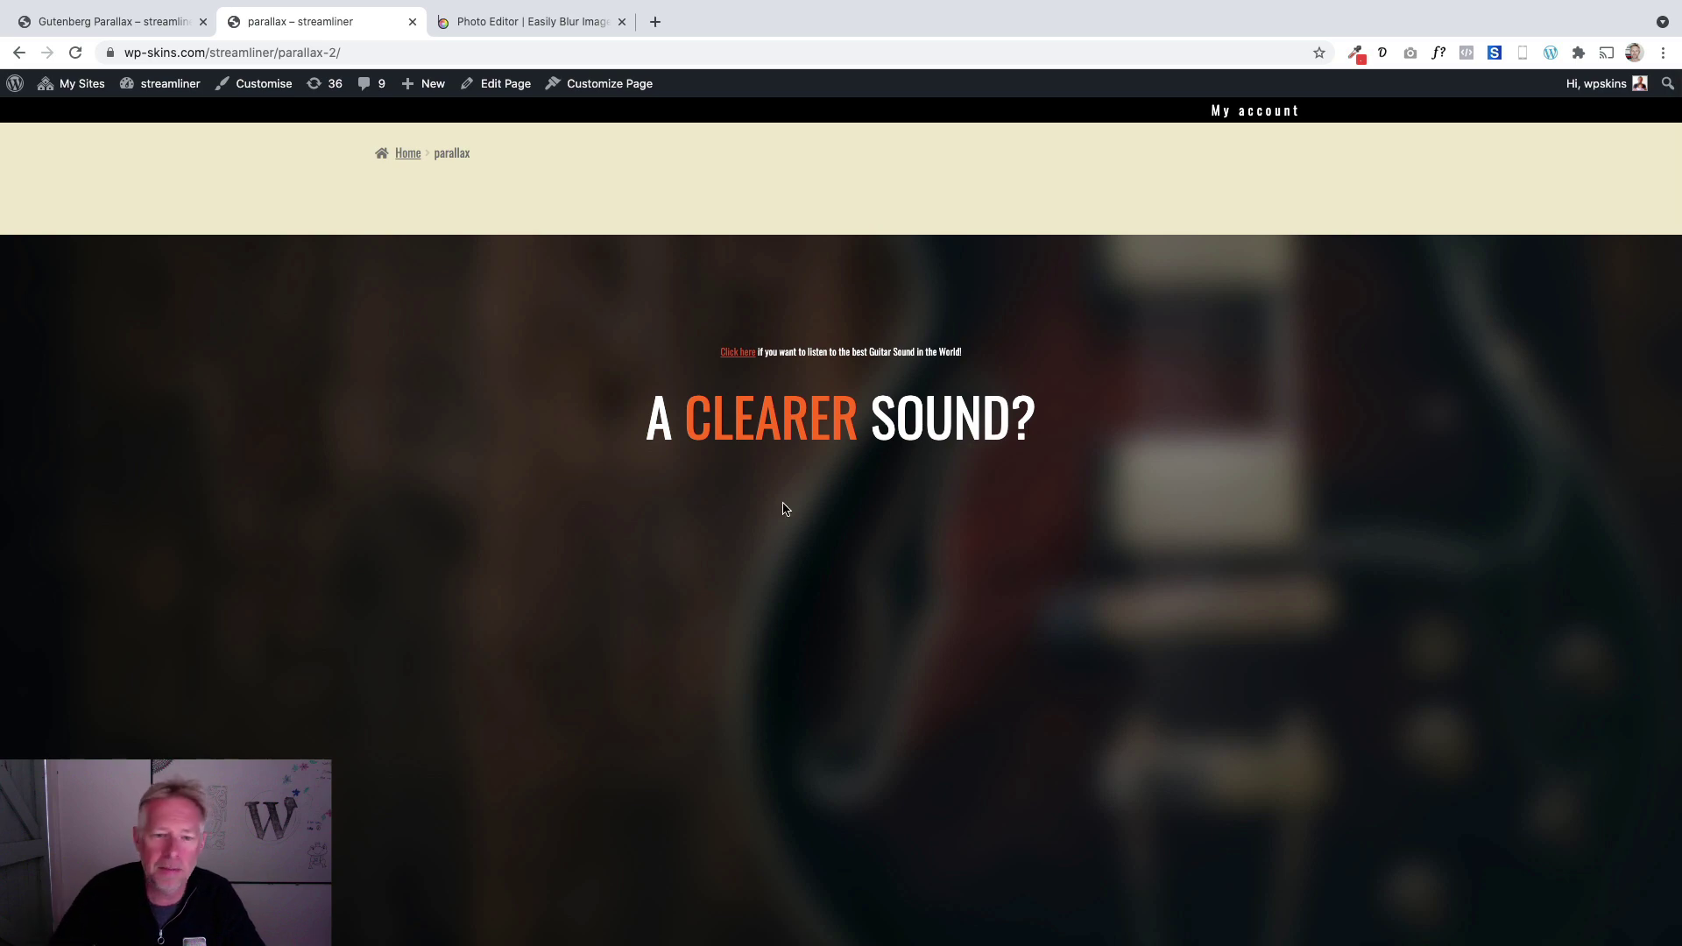
Follow 'Click here' down to The Streamliner, then go to the admin Dashboard.
{"action": "left_click", "coordinate": [732, 353]}
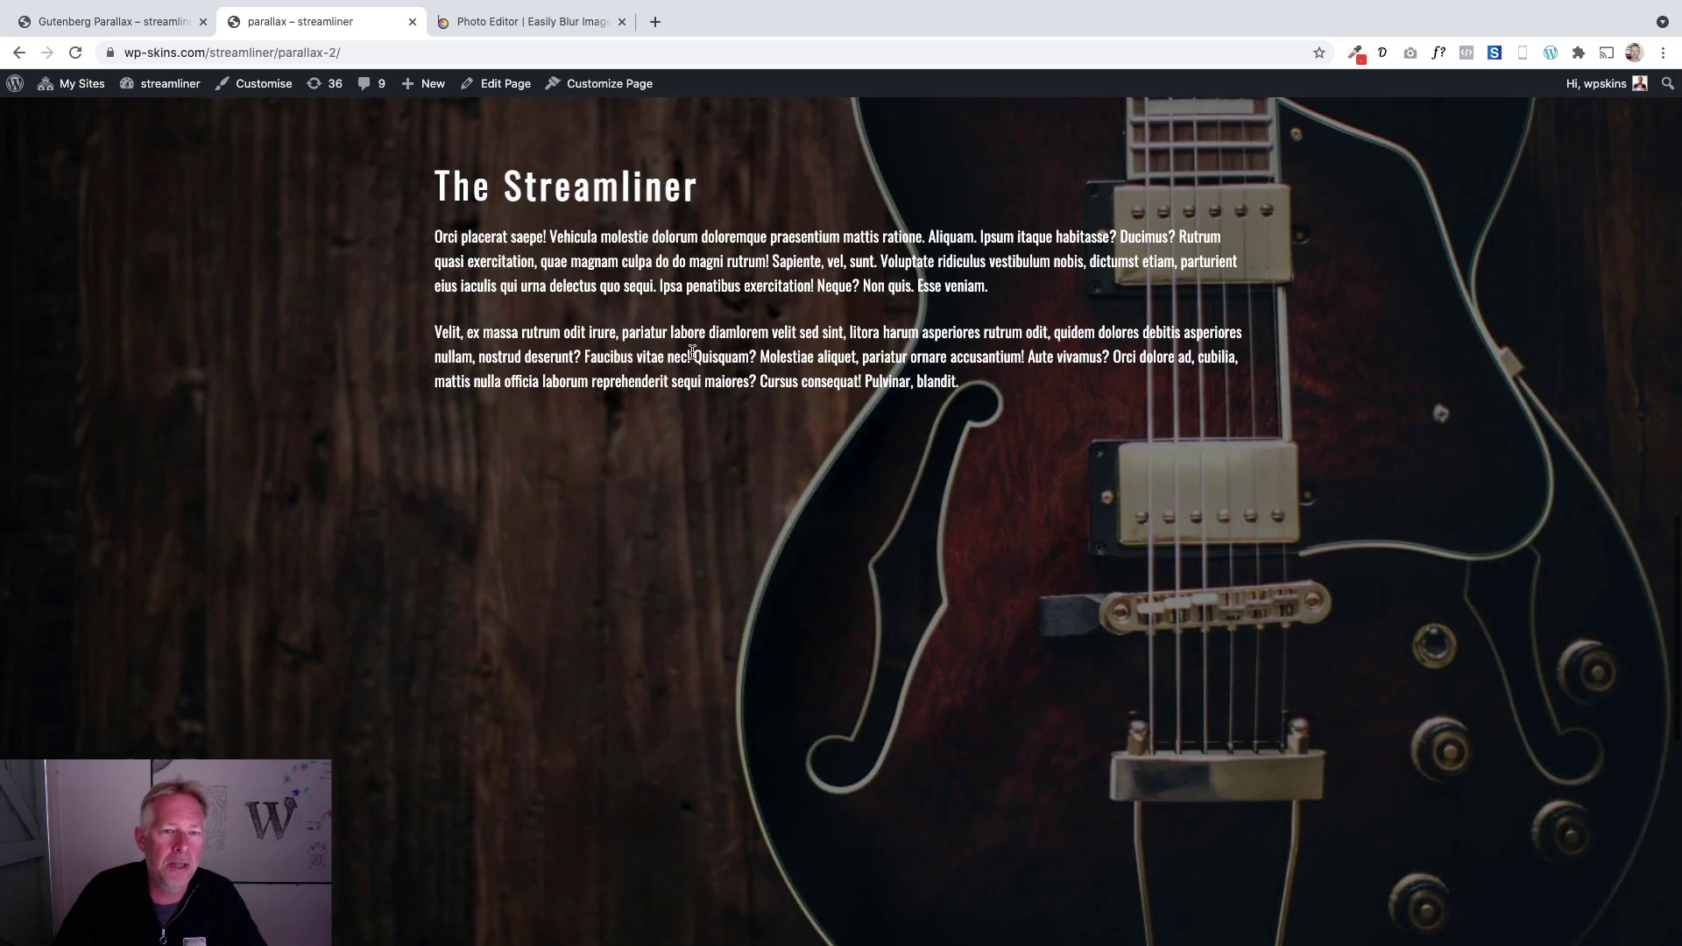
{"action": "mouse_move", "coordinate": [163, 91]}
{"action": "left_click", "coordinate": [162, 124]}
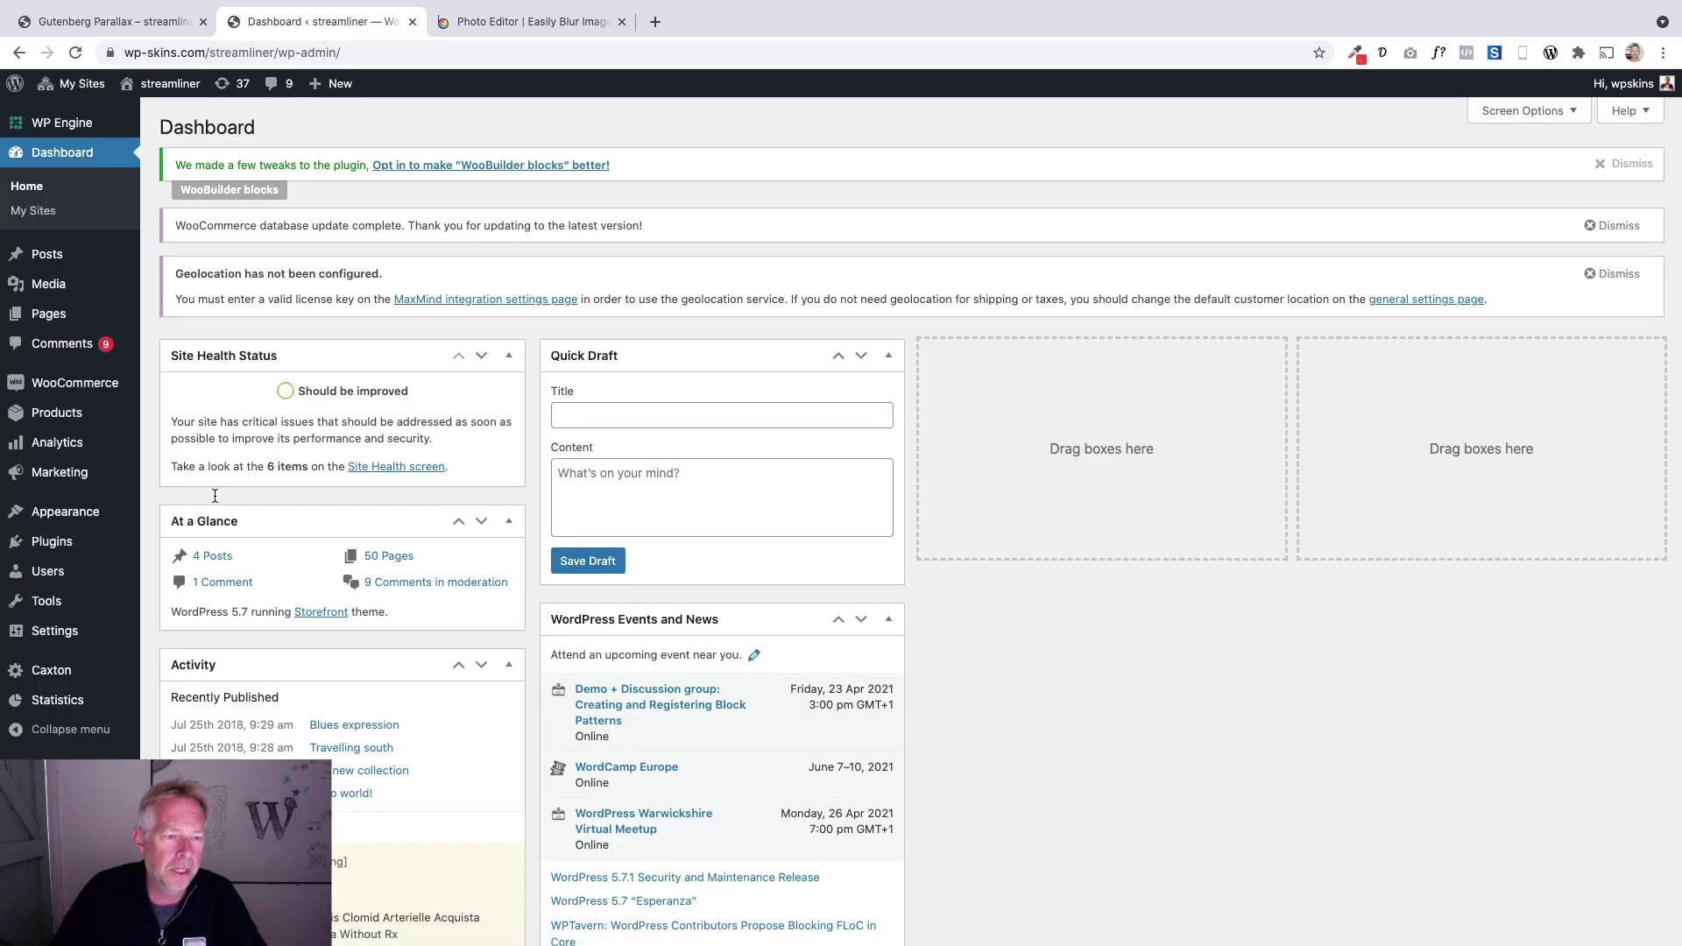
Open the Plugins list, zoom in, and locate Easy Smooth Scroll Links.
{"action": "left_click", "coordinate": [75, 541]}
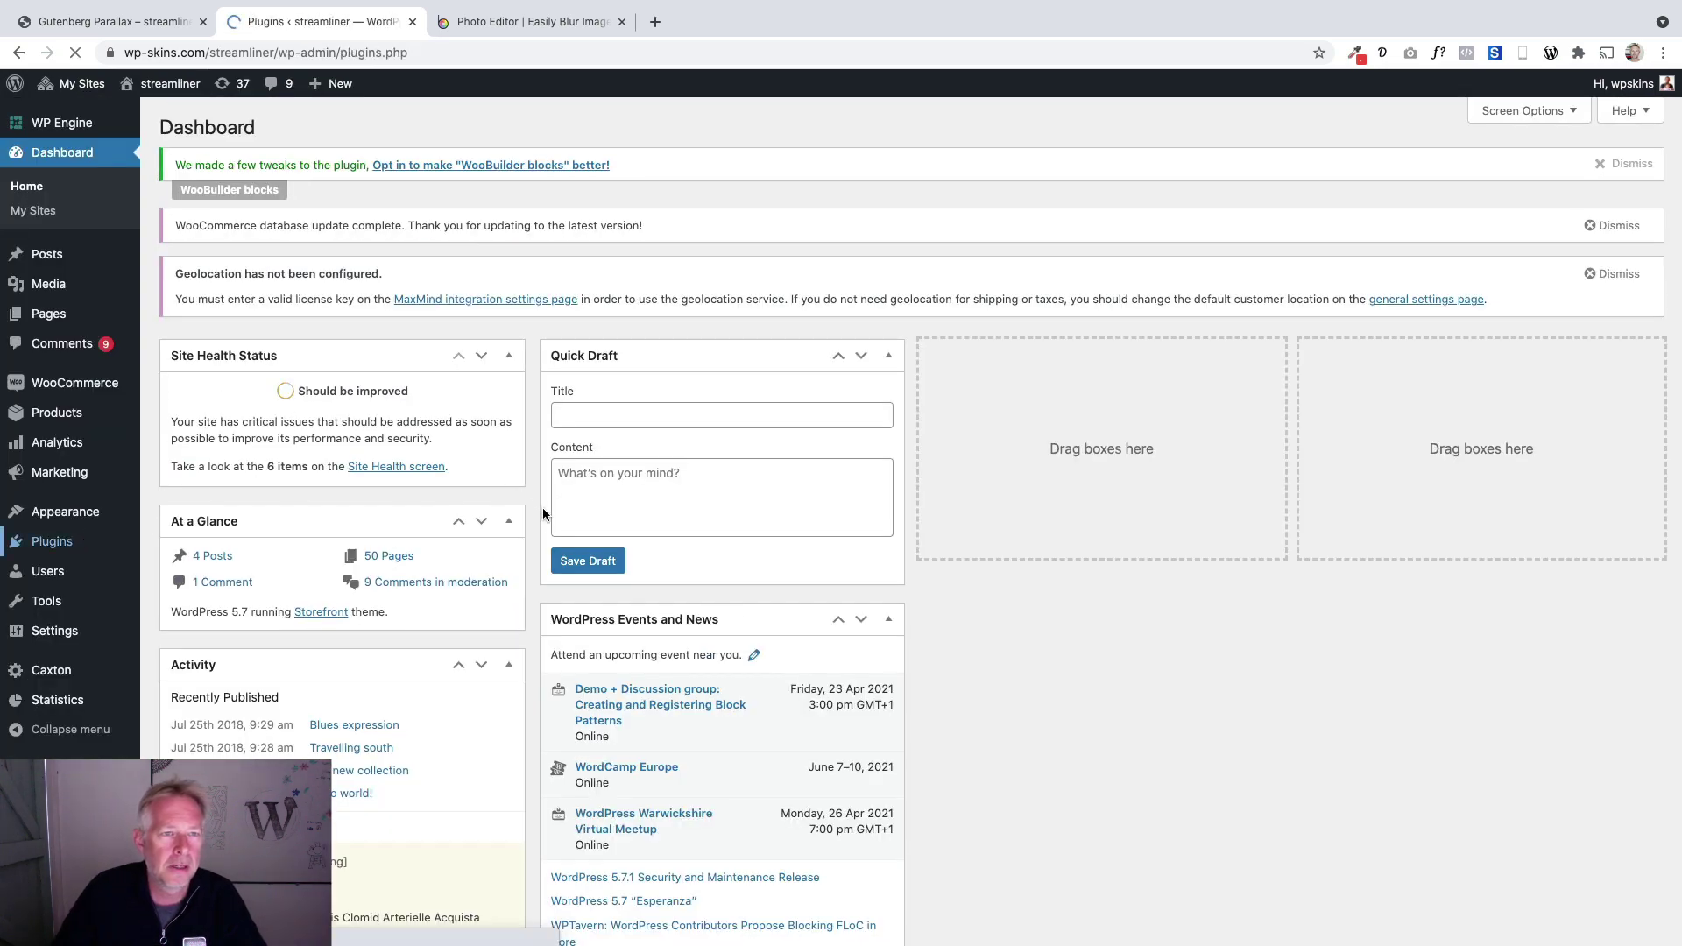
{"action": "scroll", "coordinate": [482, 550], "scroll_direction": "down", "scroll_amount": 4}
{"action": "scroll", "coordinate": [482, 550], "scroll_direction": "down", "scroll_amount": 3}
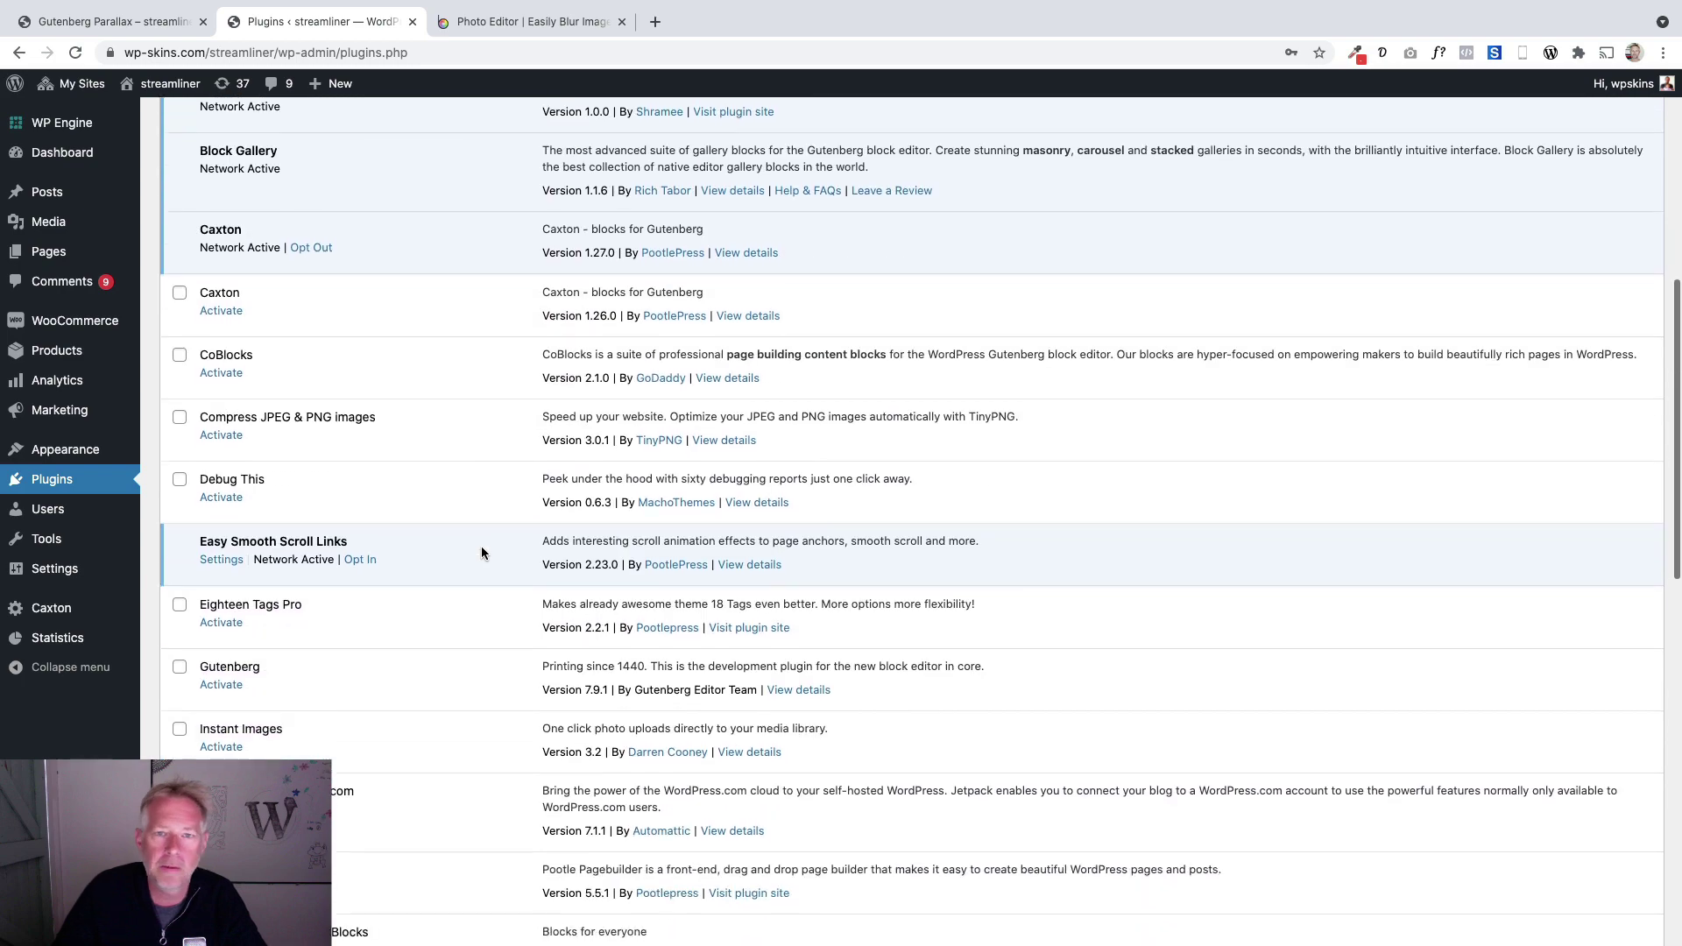
{"action": "scroll", "coordinate": [481, 548], "scroll_direction": "down", "scroll_amount": 3}
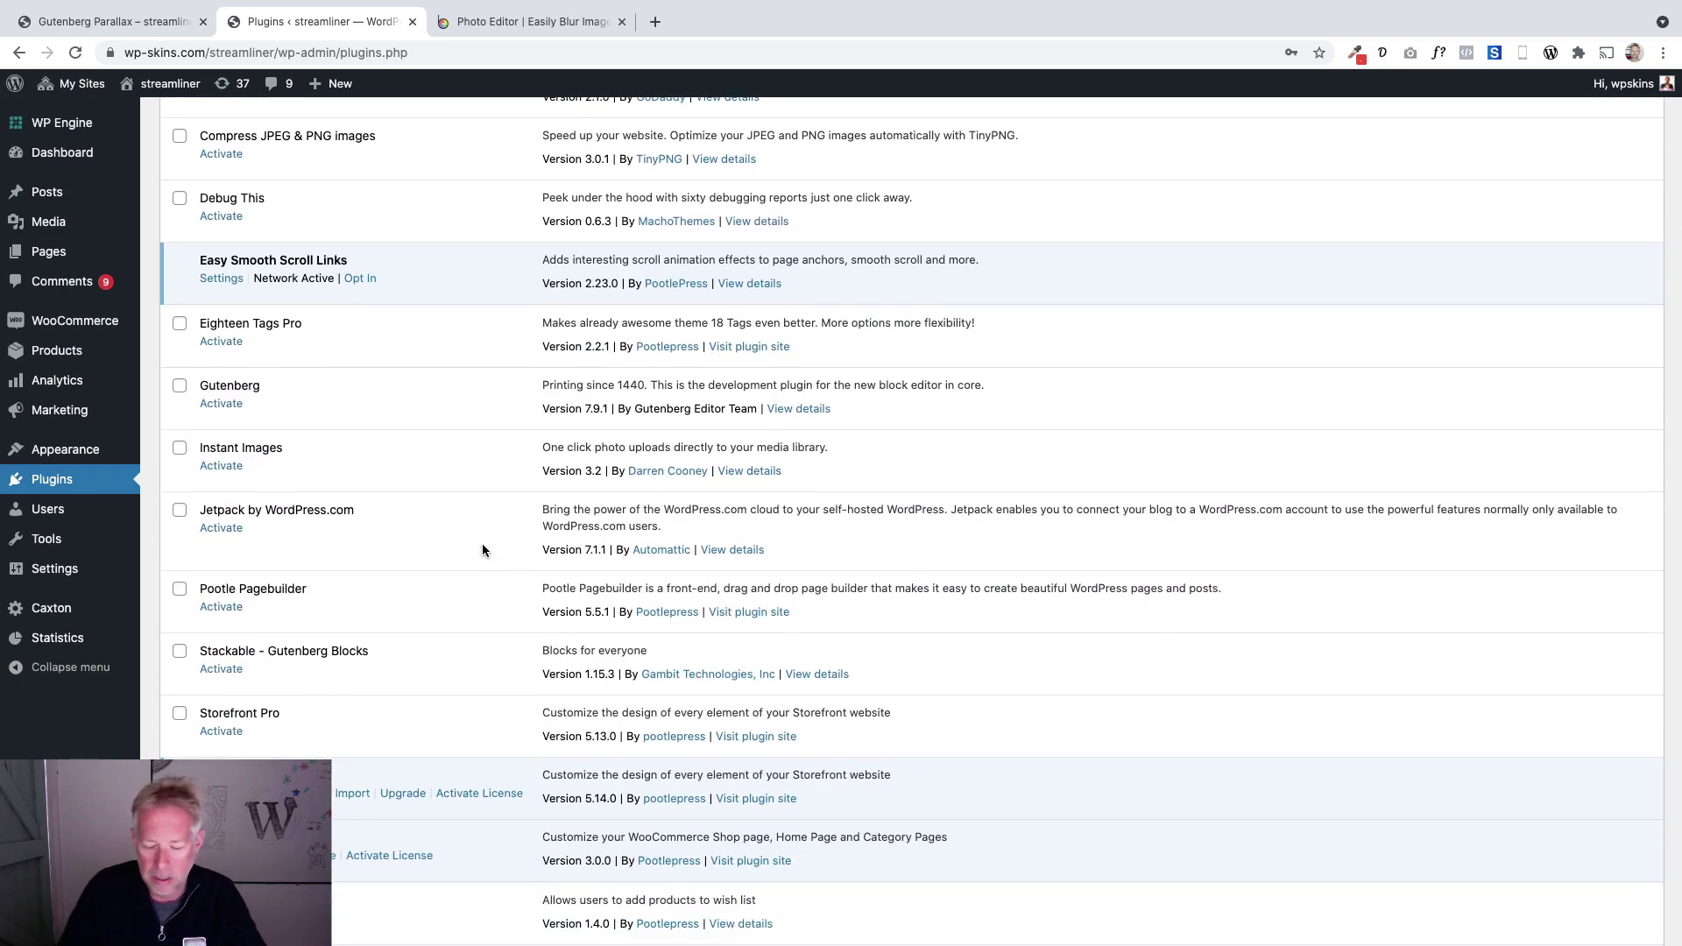
{"action": "key", "text": "super+plus"}
{"action": "key", "text": "super+plus"}
{"action": "scroll", "coordinate": [482, 549], "scroll_direction": "down", "scroll_amount": 2}
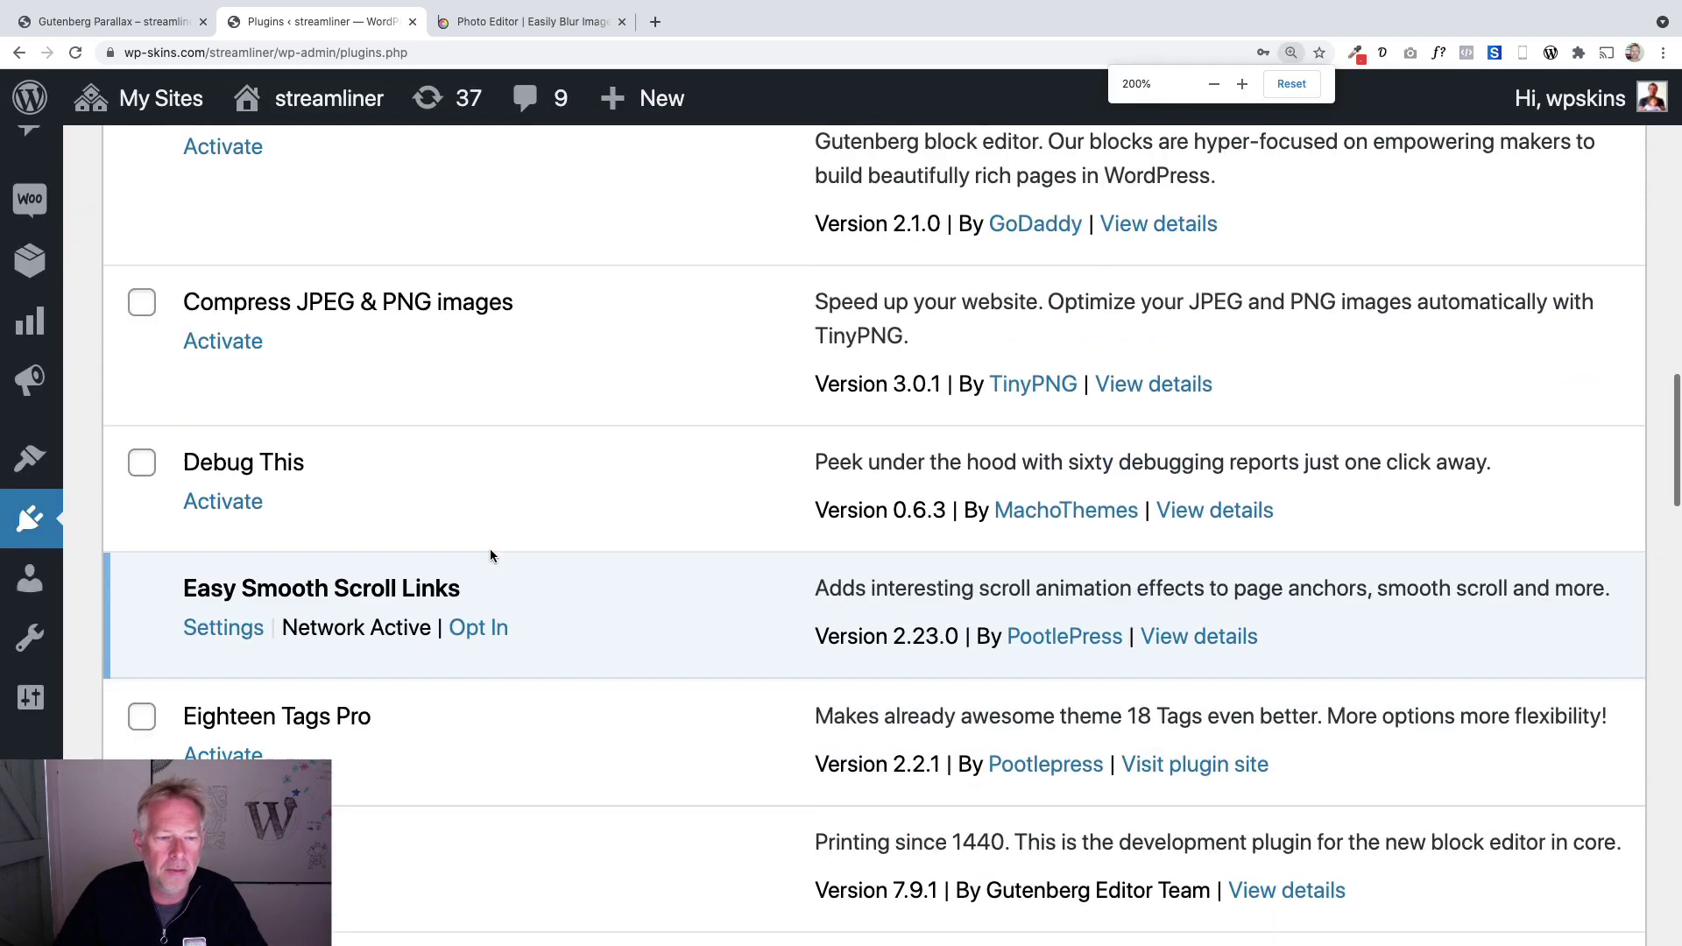
{"action": "scroll", "coordinate": [491, 556], "scroll_direction": "down", "scroll_amount": 3}
{"action": "left_click_drag", "start_coordinate": [496, 353], "coordinate": [182, 348]}
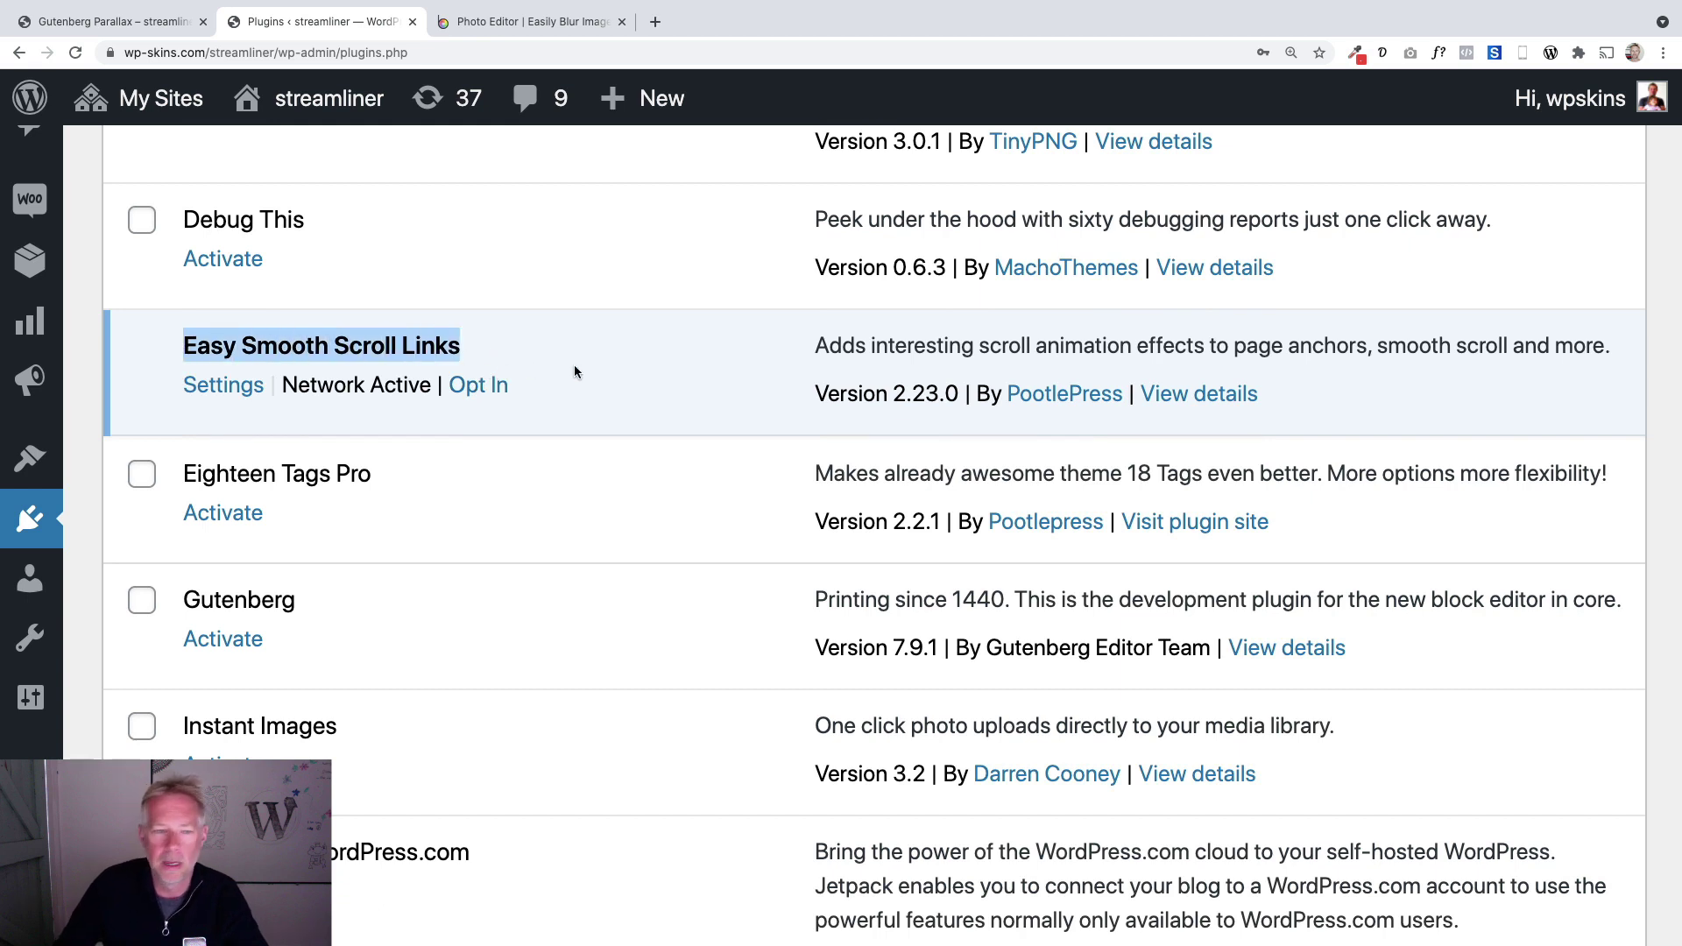
Review Easy Smooth Scroll Links settings (offset 100, easeInQuint), reset zoom, and return to the live page.
{"action": "left_click", "coordinate": [242, 391]}
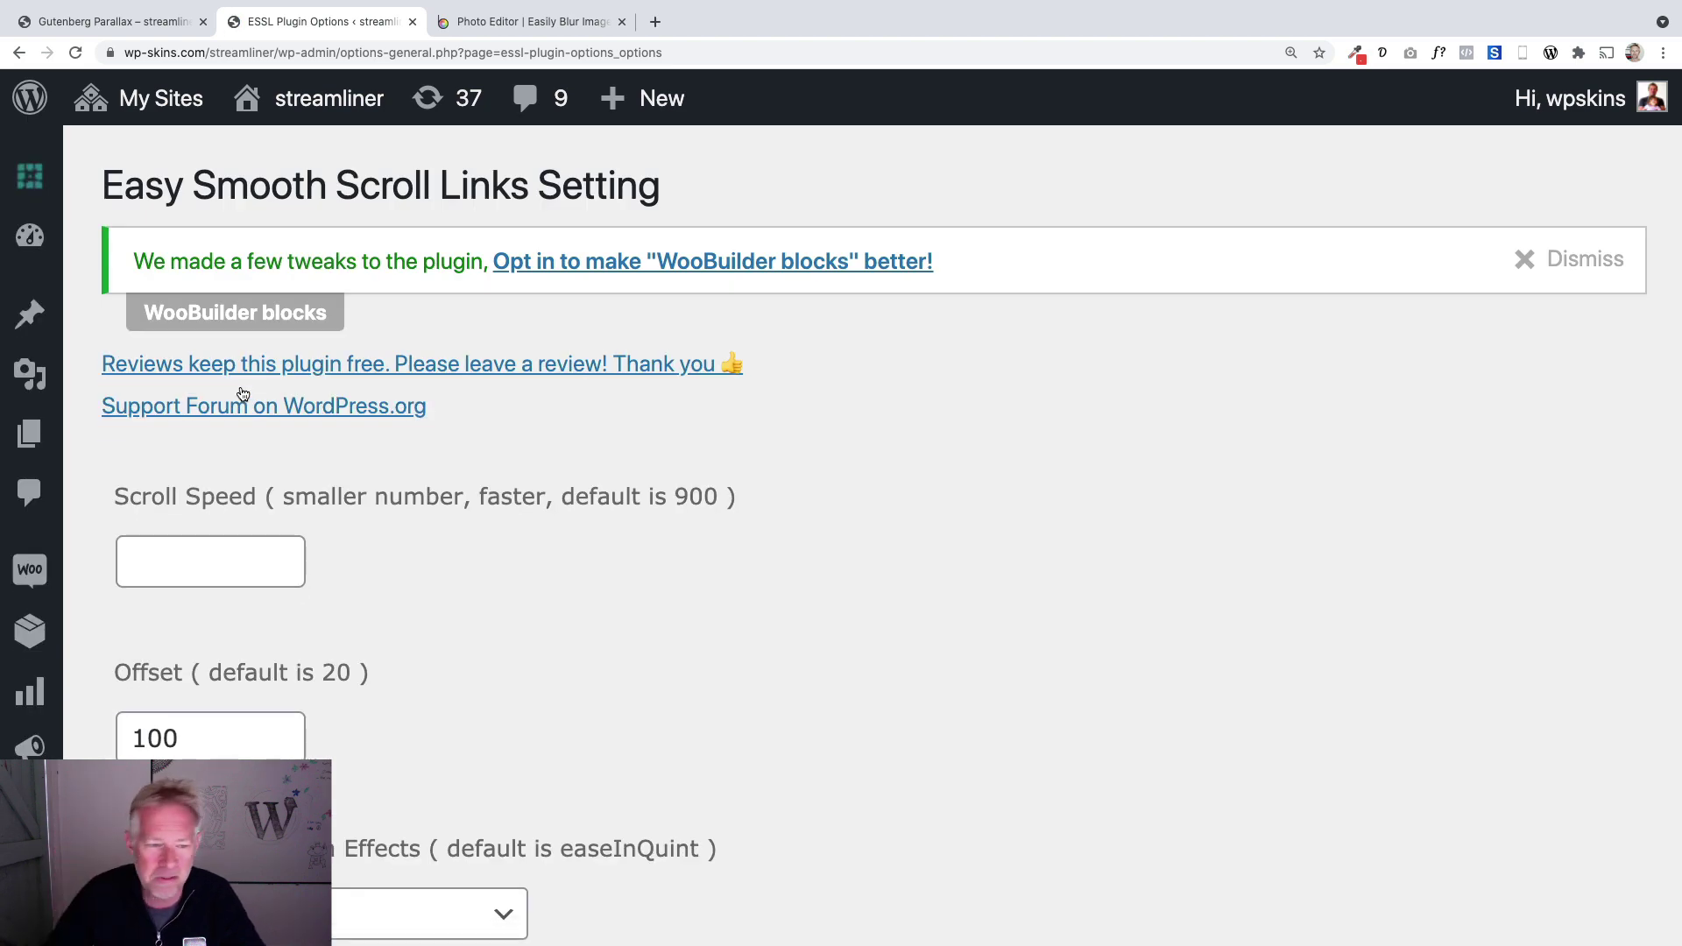
{"action": "scroll", "coordinate": [698, 606], "scroll_direction": "down", "scroll_amount": 3}
{"action": "scroll", "coordinate": [711, 606], "scroll_direction": "down", "scroll_amount": 2}
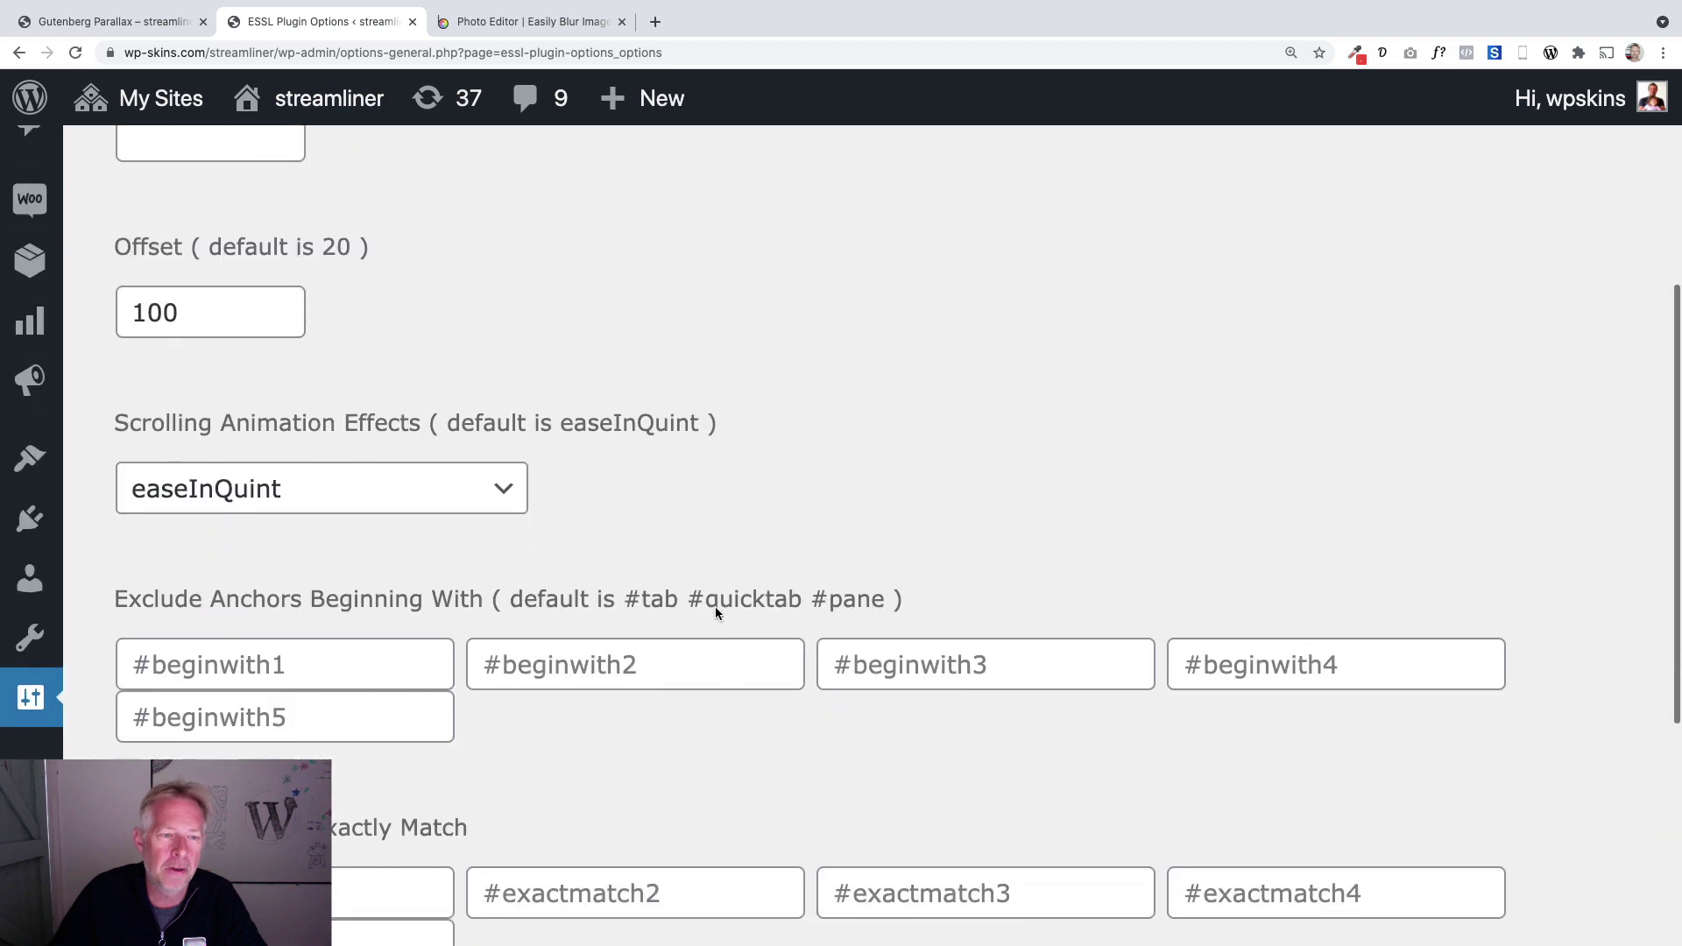
{"action": "scroll", "coordinate": [715, 612], "scroll_direction": "down", "scroll_amount": 1}
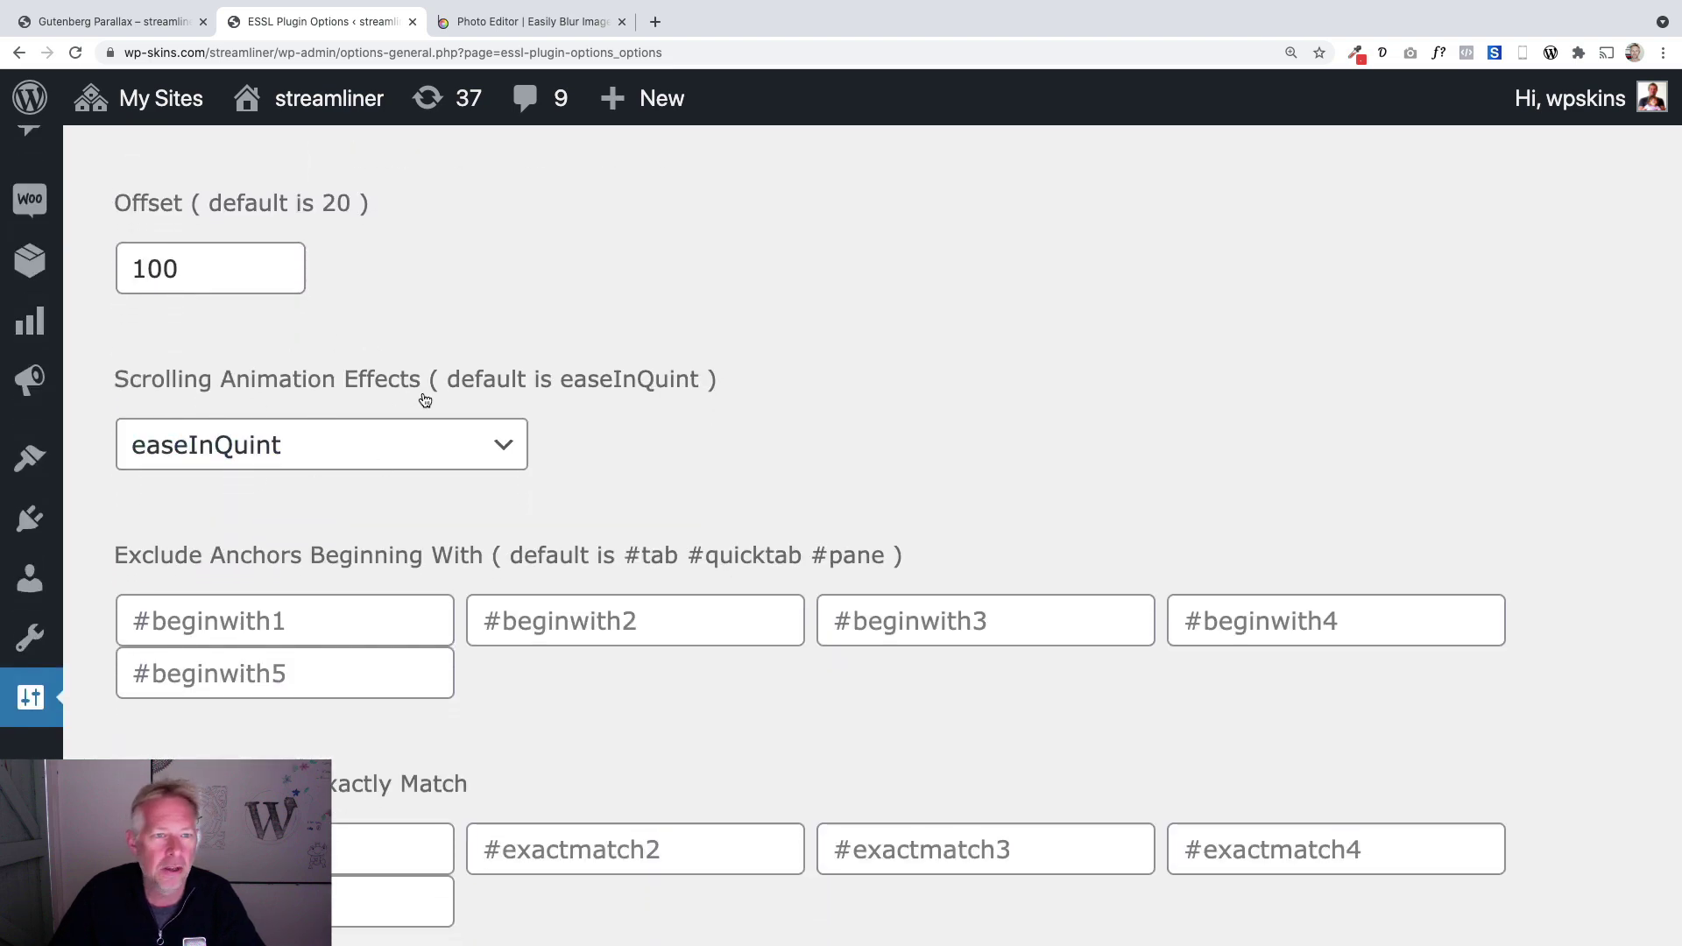
{"action": "key", "text": "super+minus"}
{"action": "key", "text": "super+minus"}
{"action": "key", "text": "super+minus"}
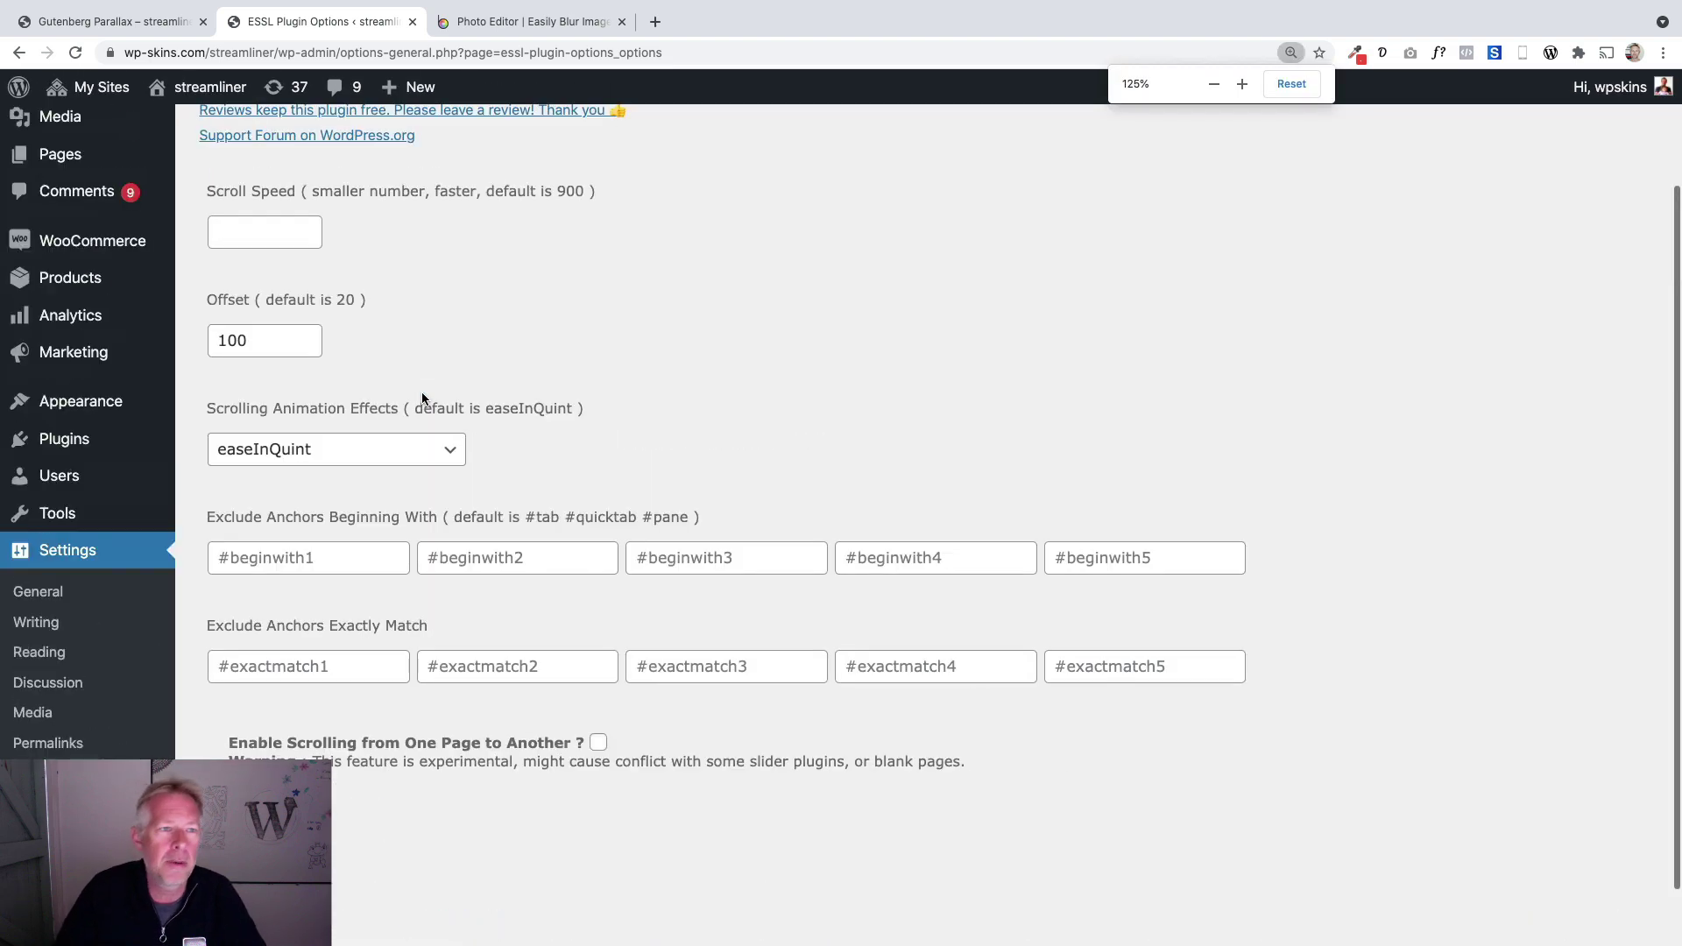
{"action": "left_click", "coordinate": [114, 21]}
On the live page, scroll to the top and use 'Click here' to smooth-scroll to The Streamliner.
{"action": "scroll", "coordinate": [766, 533], "scroll_direction": "up", "scroll_amount": 5}
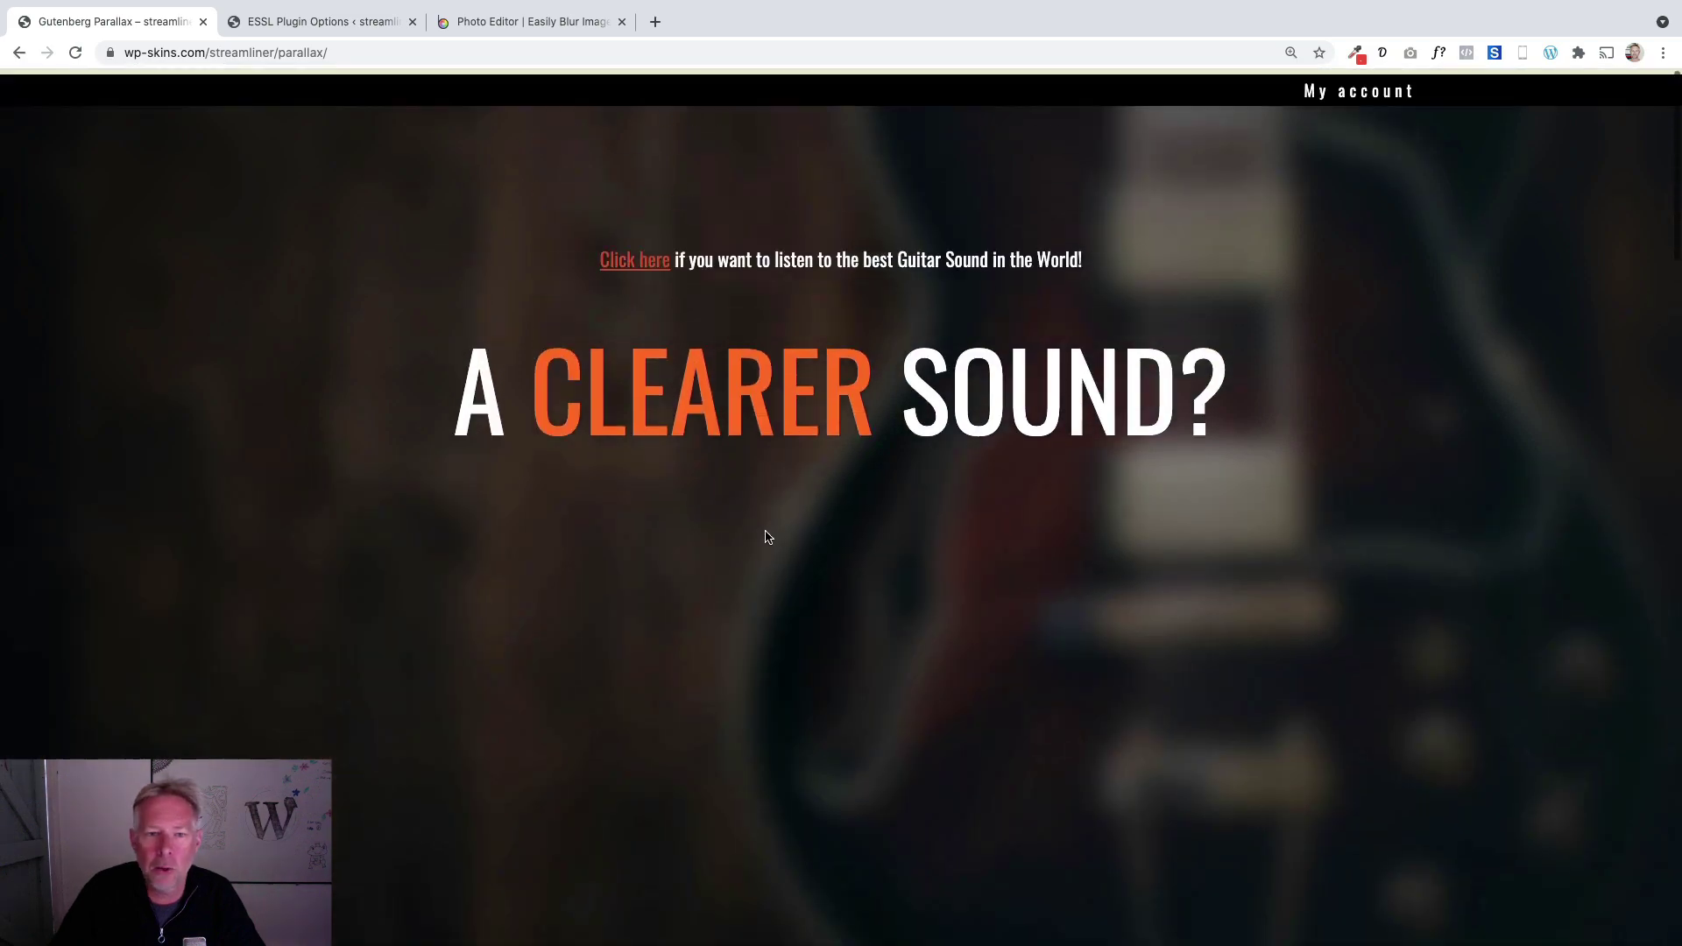
{"action": "scroll", "coordinate": [632, 255], "scroll_direction": "down", "scroll_amount": 10}
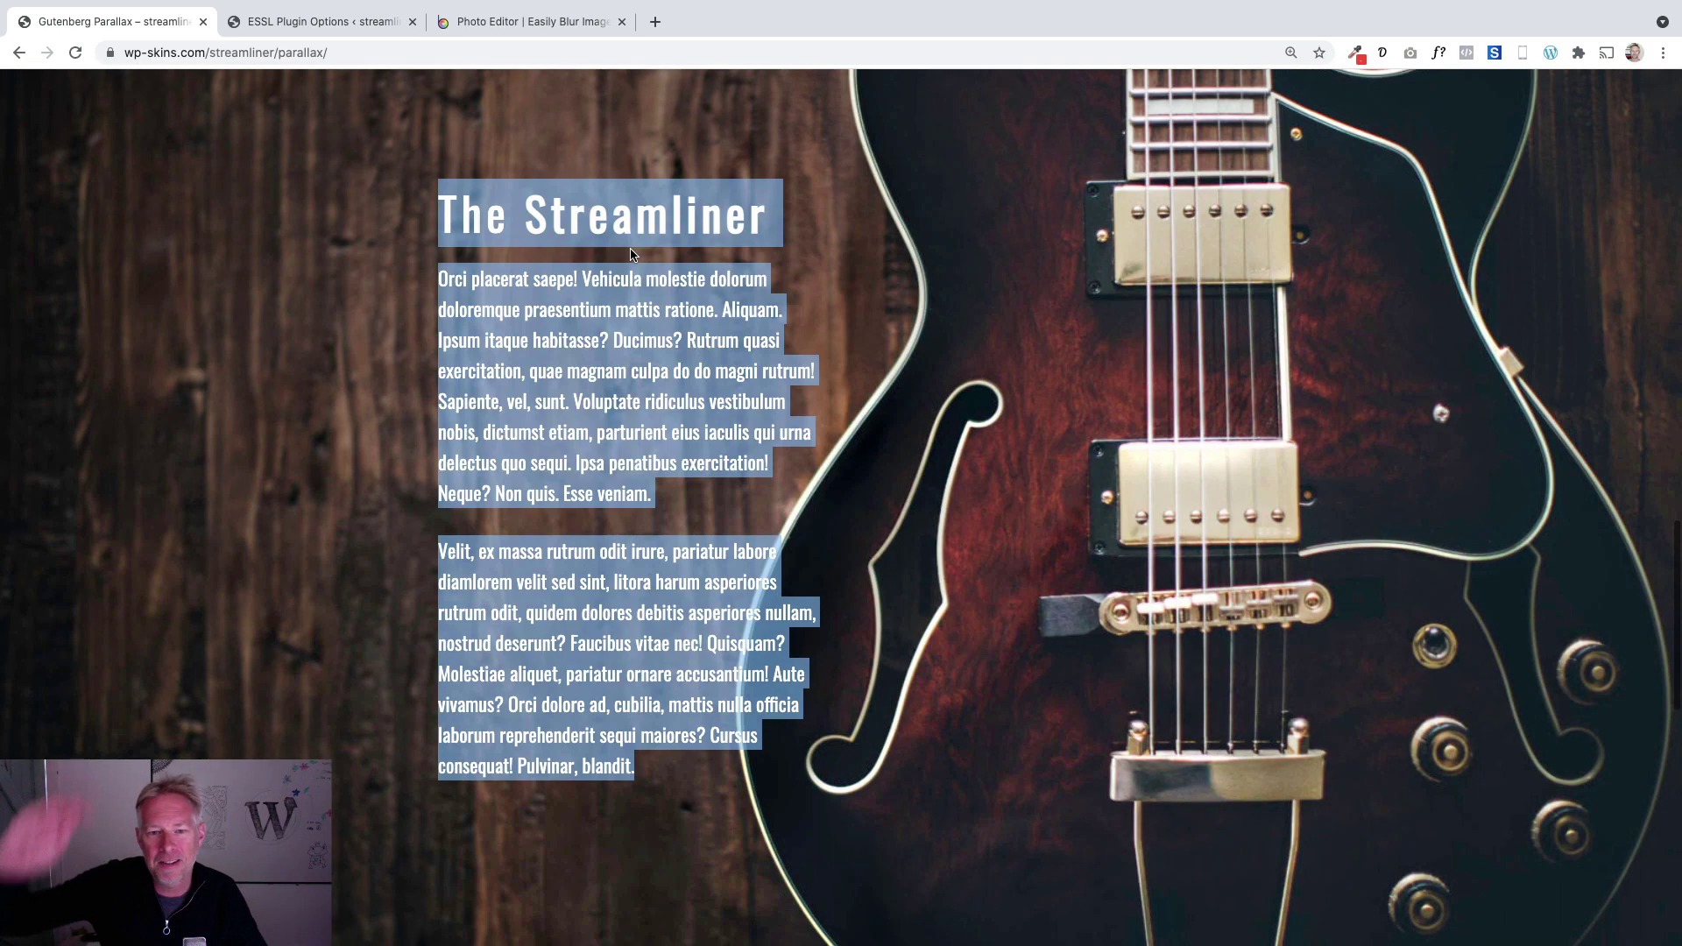
{"action": "left_click", "coordinate": [859, 320]}
{"action": "scroll", "coordinate": [861, 350], "scroll_direction": "up", "scroll_amount": 5}
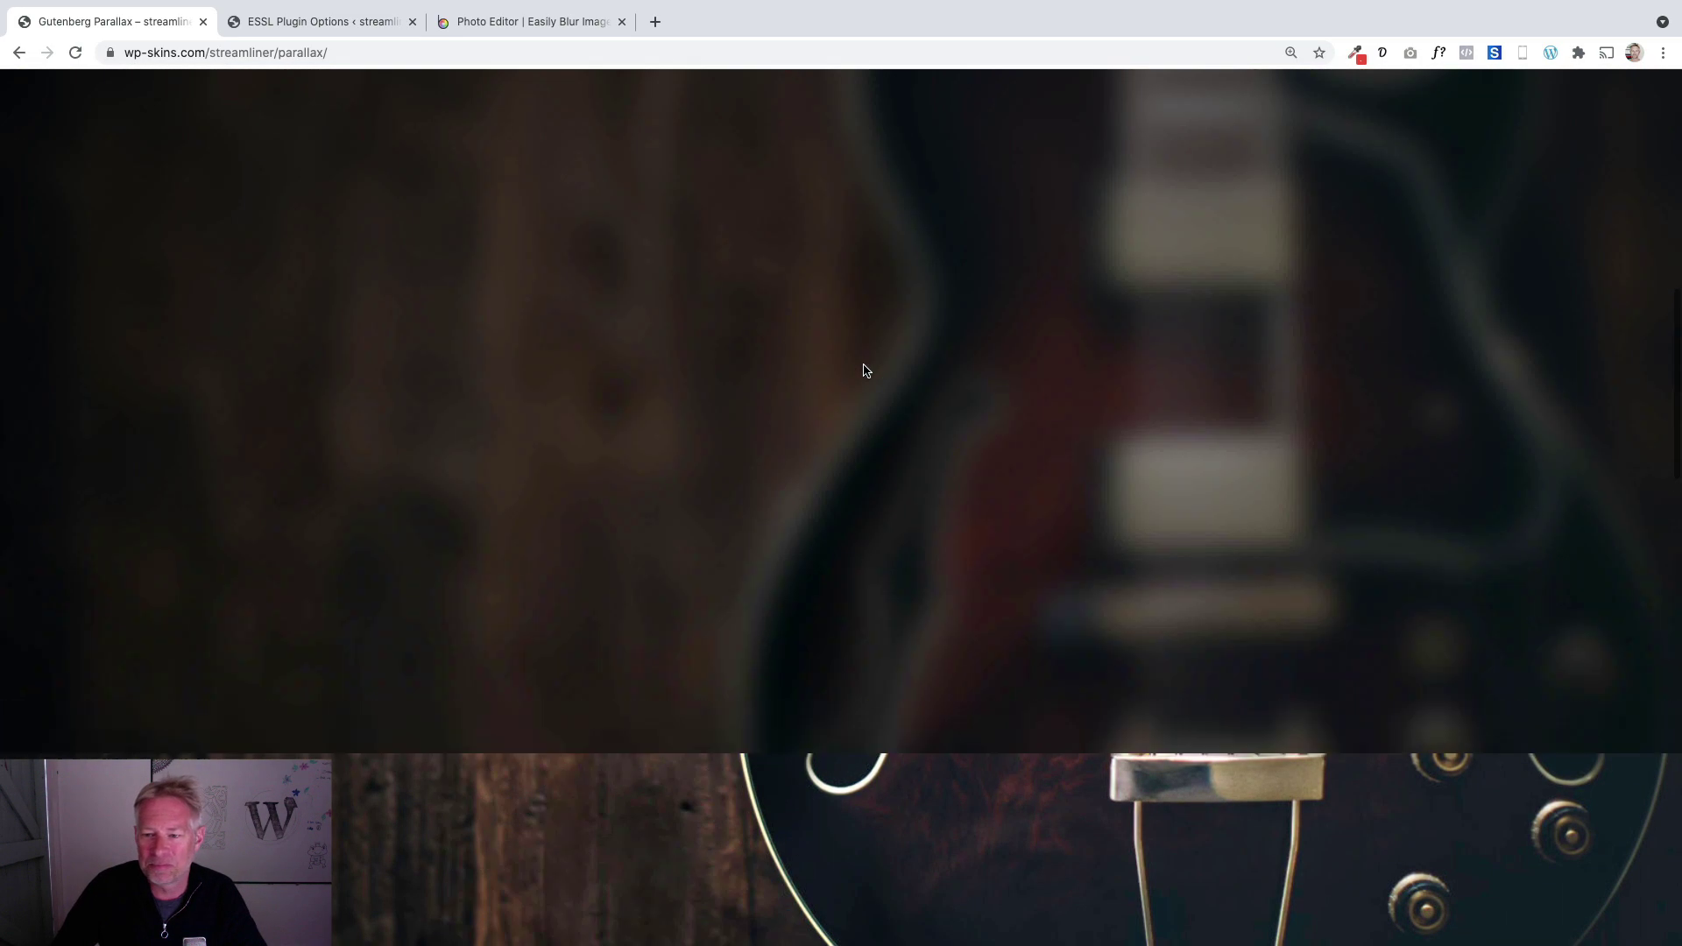
{"action": "scroll", "coordinate": [863, 386], "scroll_direction": "up", "scroll_amount": 3}
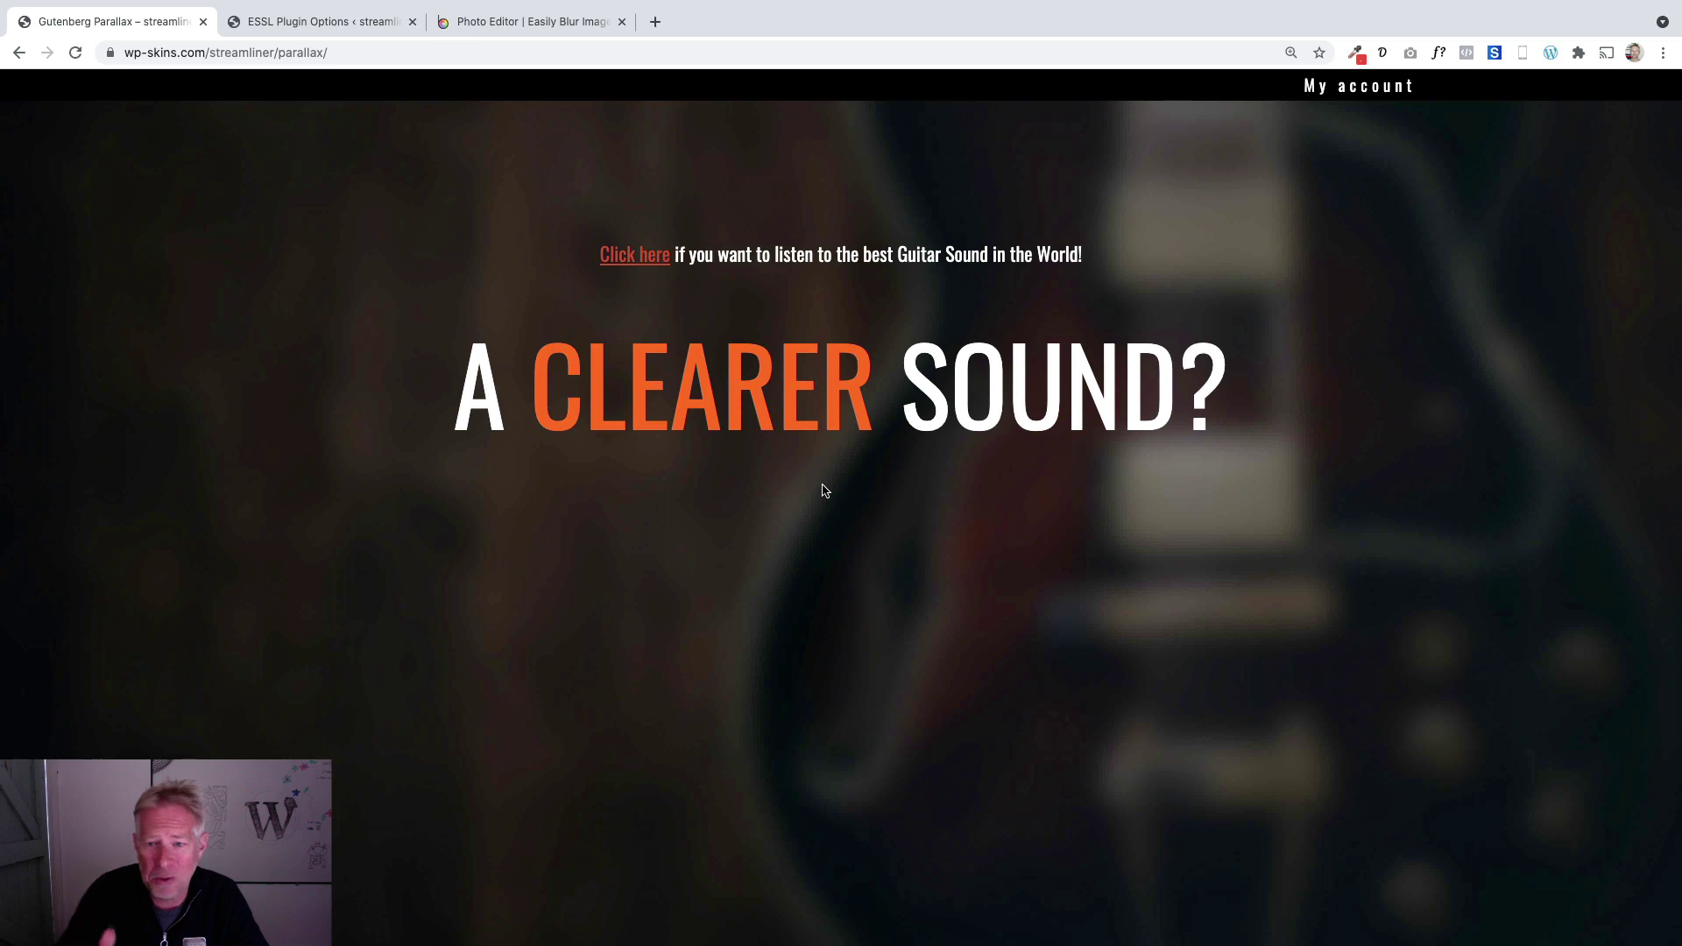
{"action": "left_click", "coordinate": [645, 265]}
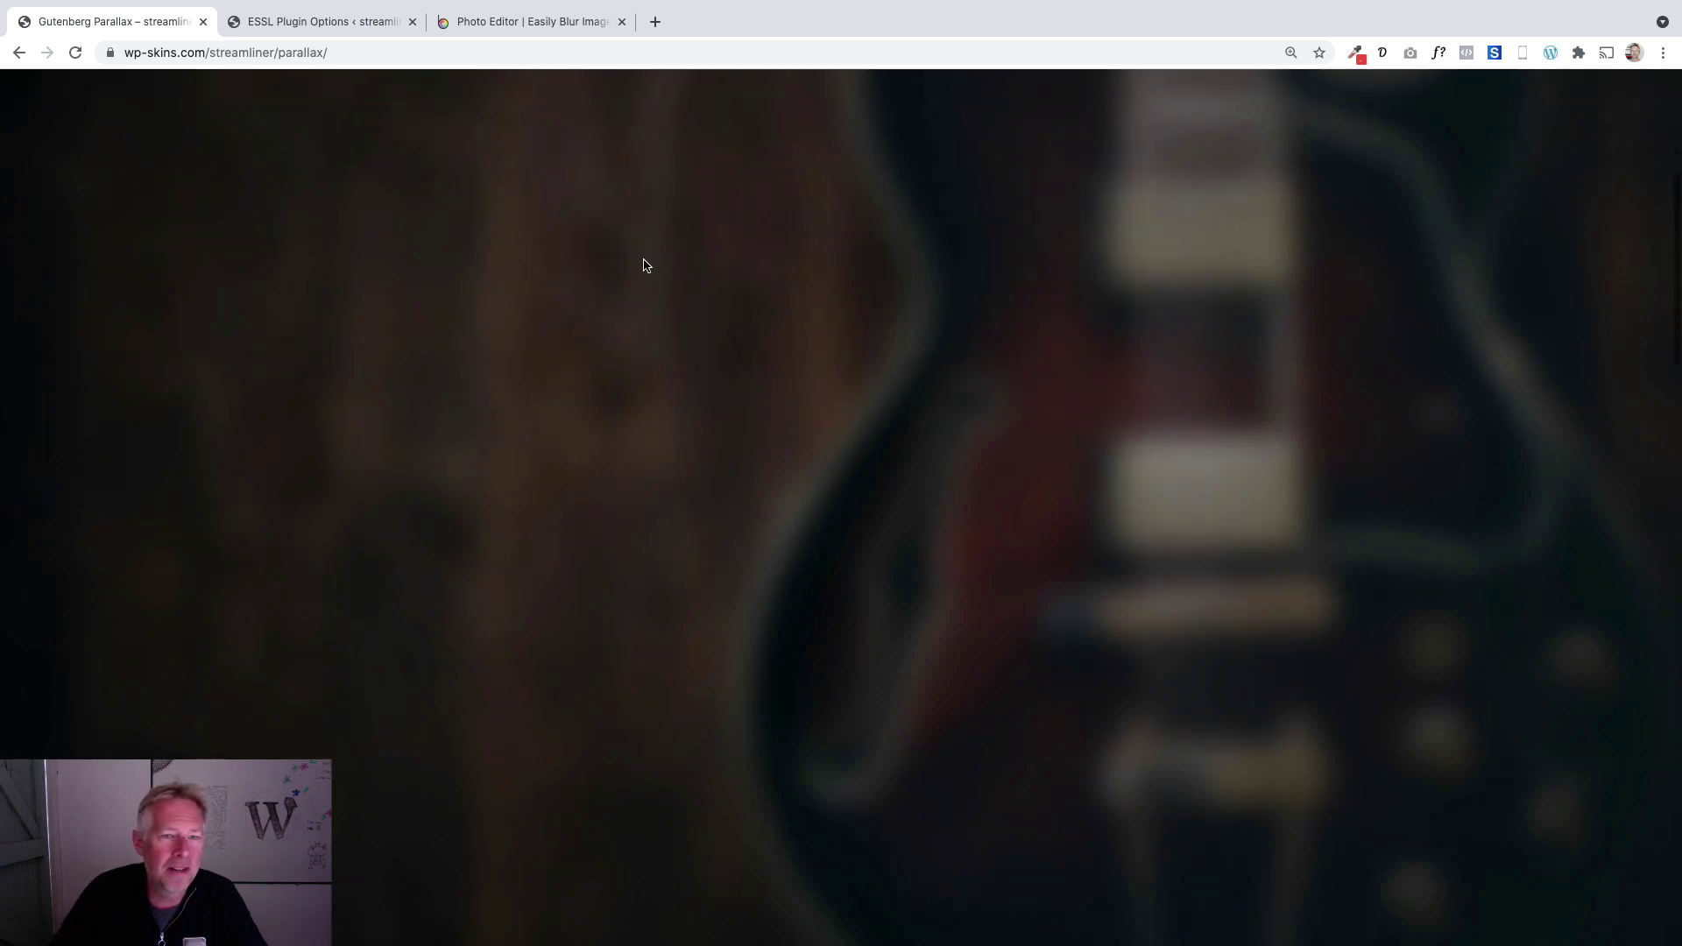